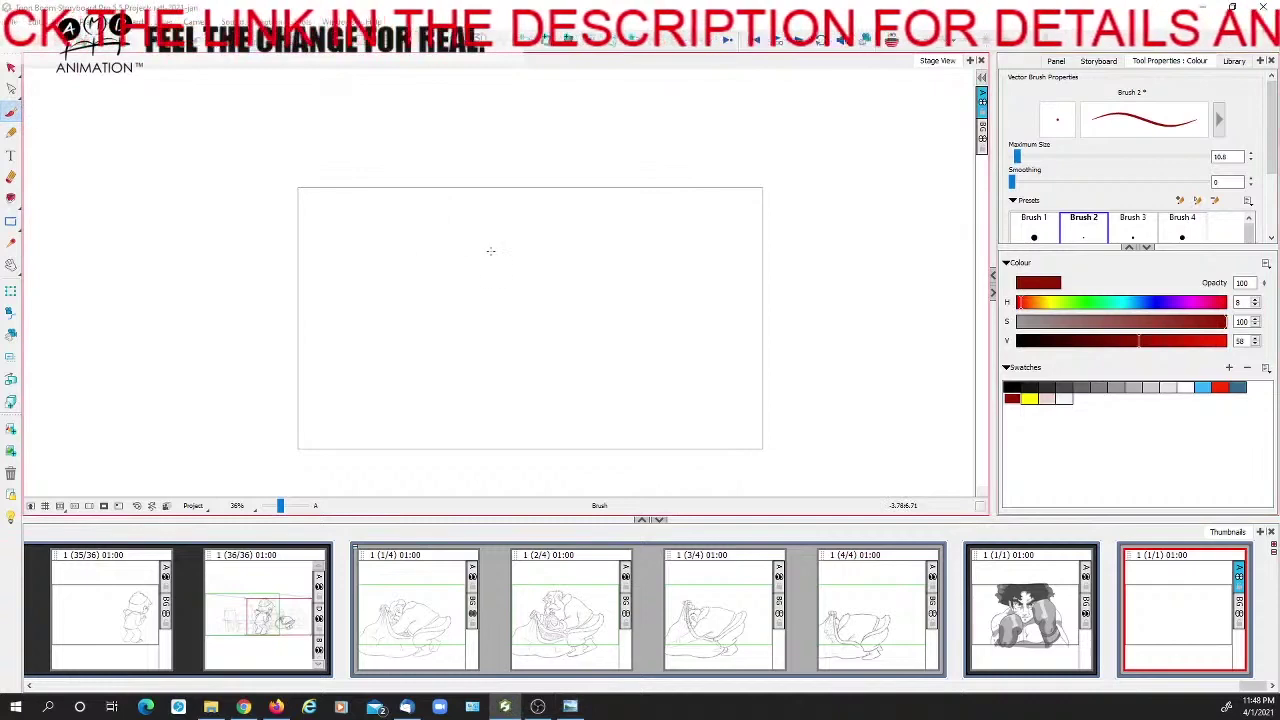
Sketch the character's head outline with thin dark red brush strokes, adding cheek tufts and a swept hair tuft on the left
drag(500, 219, 573, 250)
mouse_move(487, 231)
mouse_down()
mouse_move(468, 279)
mouse_move(446, 316)
mouse_up()
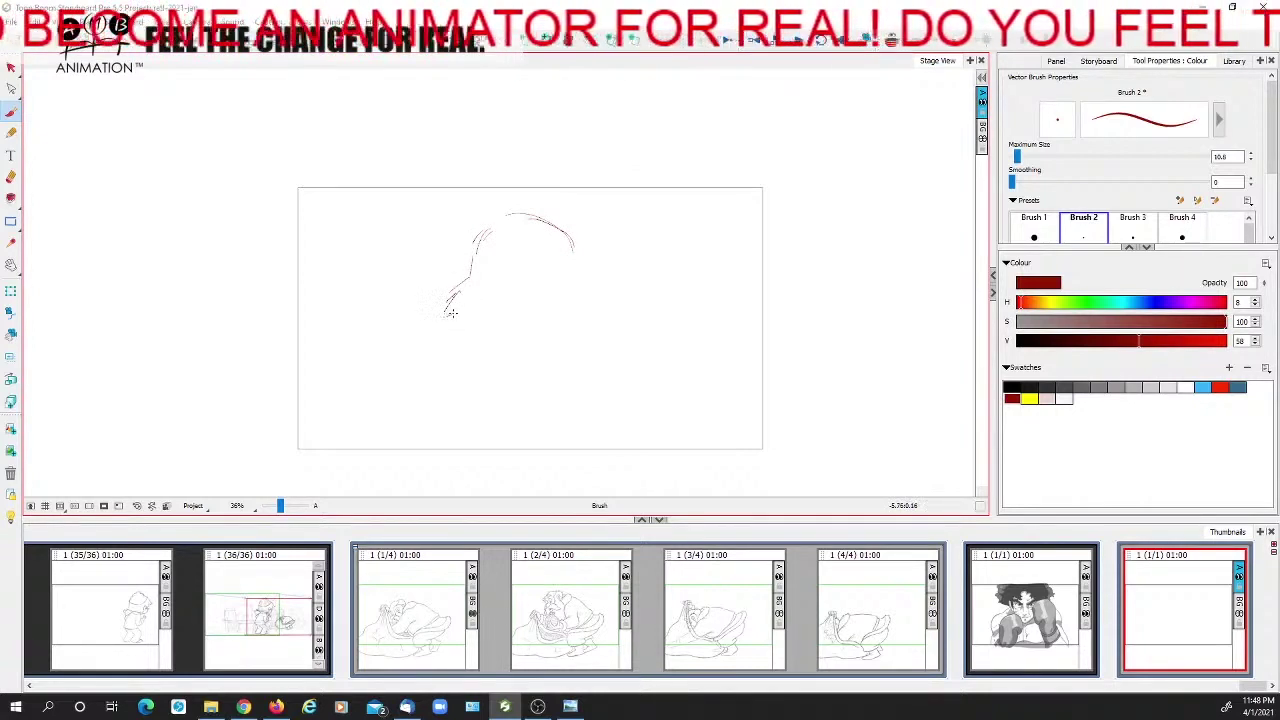
drag(454, 322, 480, 321)
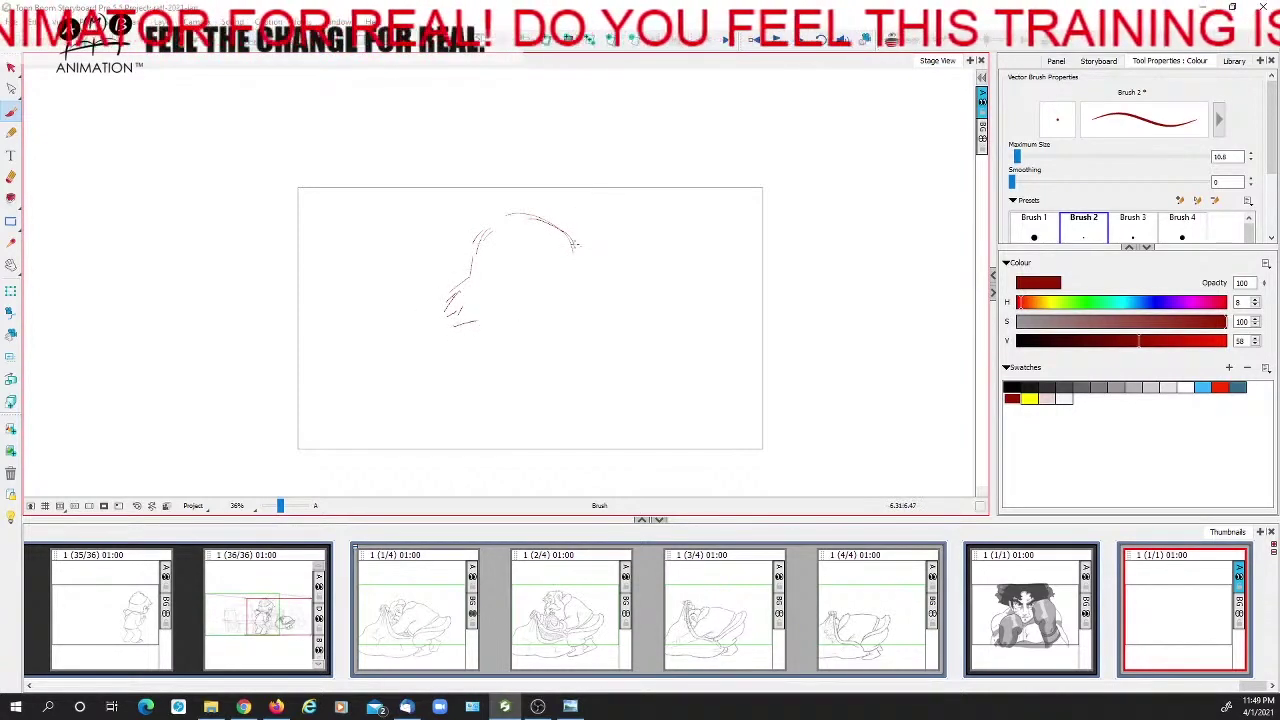
mouse_move(580, 247)
mouse_down()
mouse_move(620, 284)
mouse_move(593, 270)
mouse_move(607, 289)
mouse_move(584, 305)
mouse_move(586, 262)
mouse_move(567, 232)
mouse_move(575, 261)
mouse_up()
mouse_move(469, 237)
mouse_down()
mouse_move(483, 229)
mouse_move(450, 254)
mouse_up()
drag(474, 232, 432, 256)
mouse_move(434, 240)
mouse_down()
mouse_move(483, 204)
mouse_move(461, 203)
mouse_move(524, 202)
mouse_up()
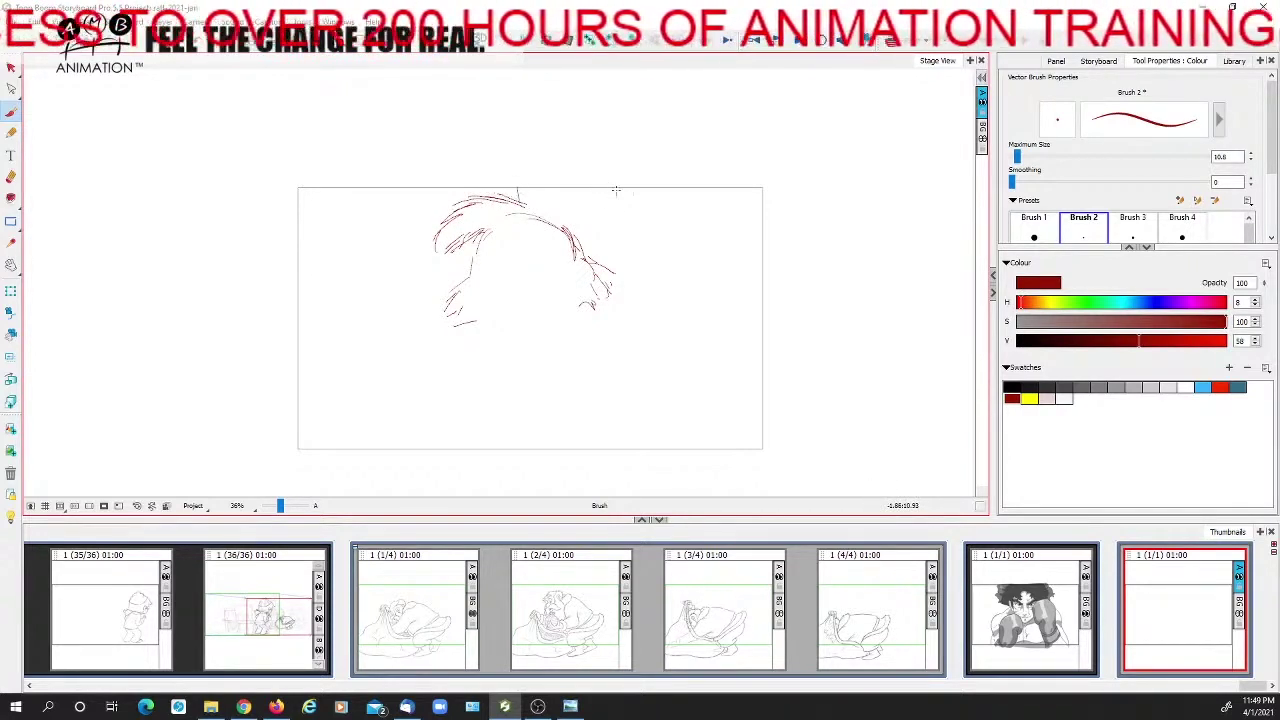
Sketch a large pointed, curved shape rising from the head's right side past the frame's upper edge, plus short strokes below the right cheek
drag(607, 188, 653, 228)
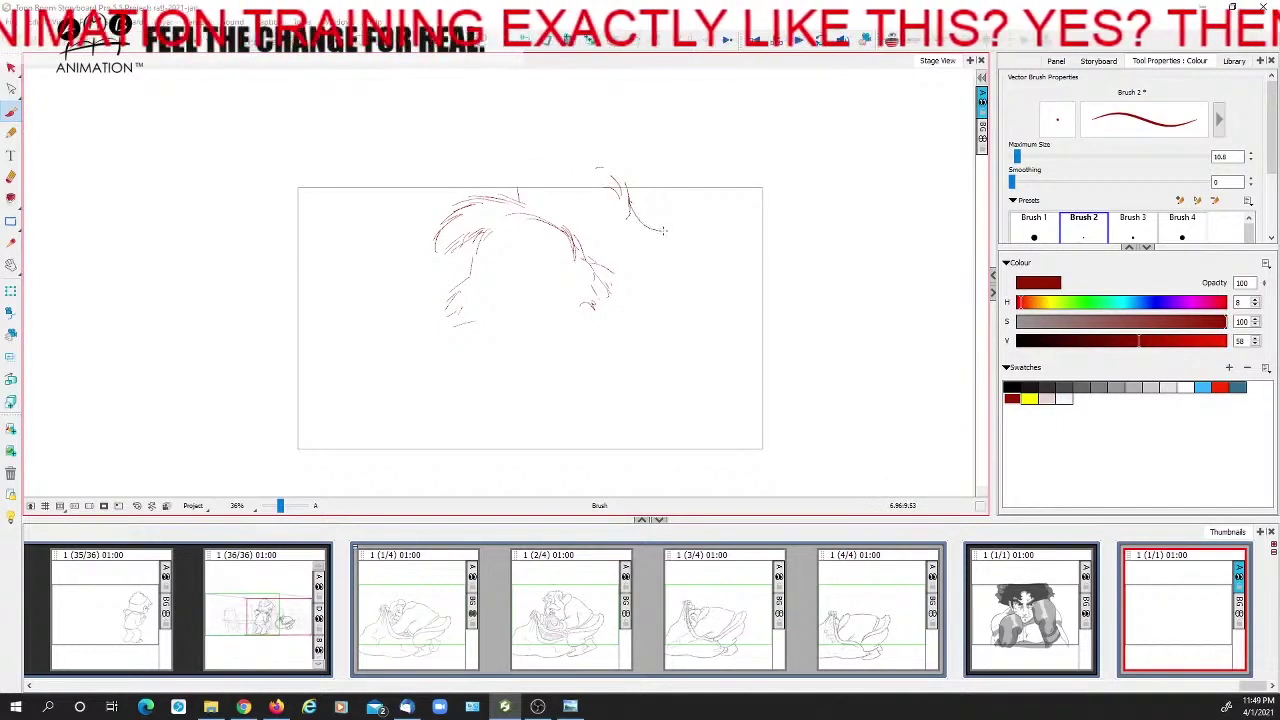
mouse_move(562, 236)
mouse_down()
mouse_move(648, 258)
mouse_move(636, 258)
mouse_move(704, 236)
mouse_move(646, 184)
mouse_up()
mouse_move(595, 166)
mouse_down()
mouse_move(665, 203)
mouse_move(674, 228)
mouse_up()
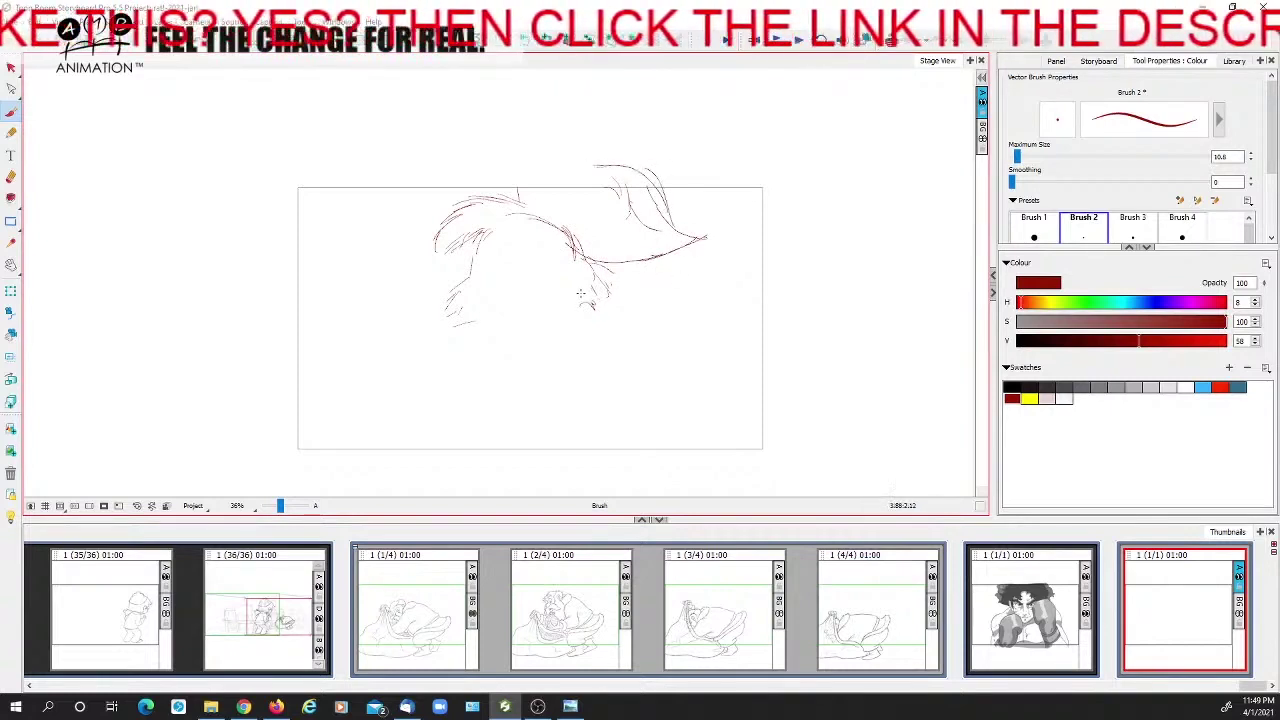
drag(576, 298, 576, 315)
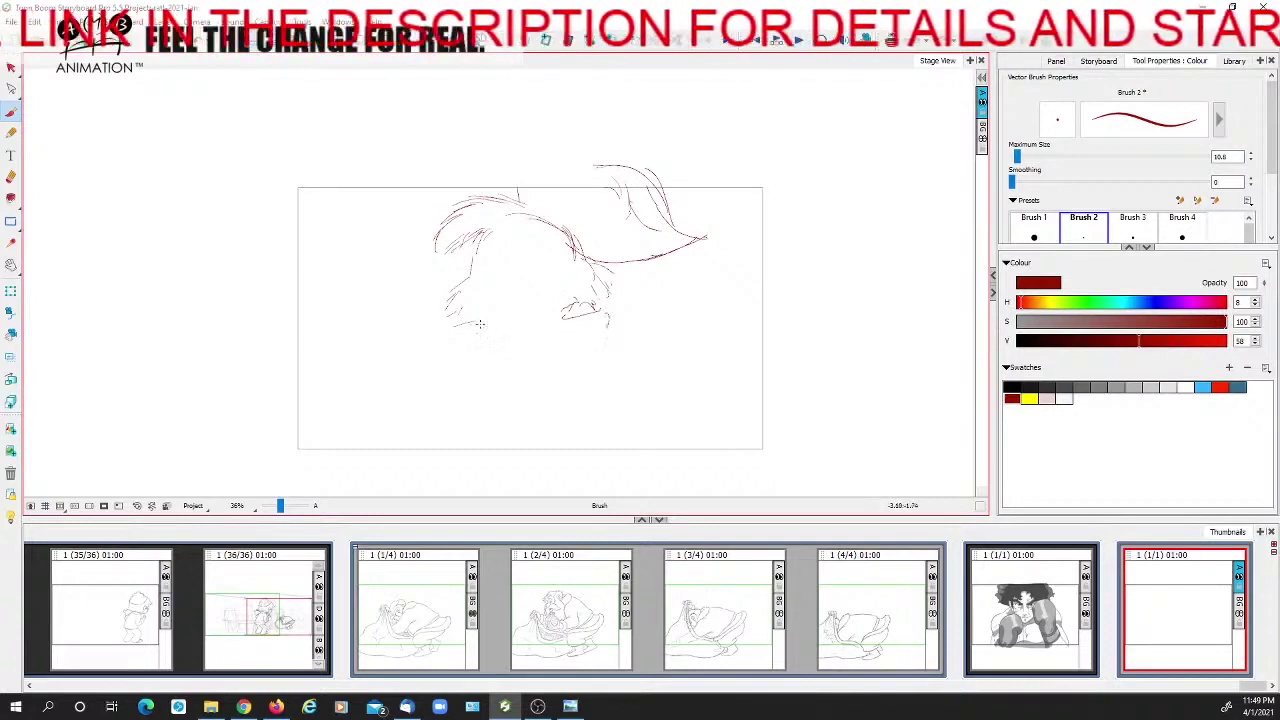
Rough in the bent limb below the head's left side, zigzagging down to a foot just past the frame's lower edge
drag(486, 322, 503, 331)
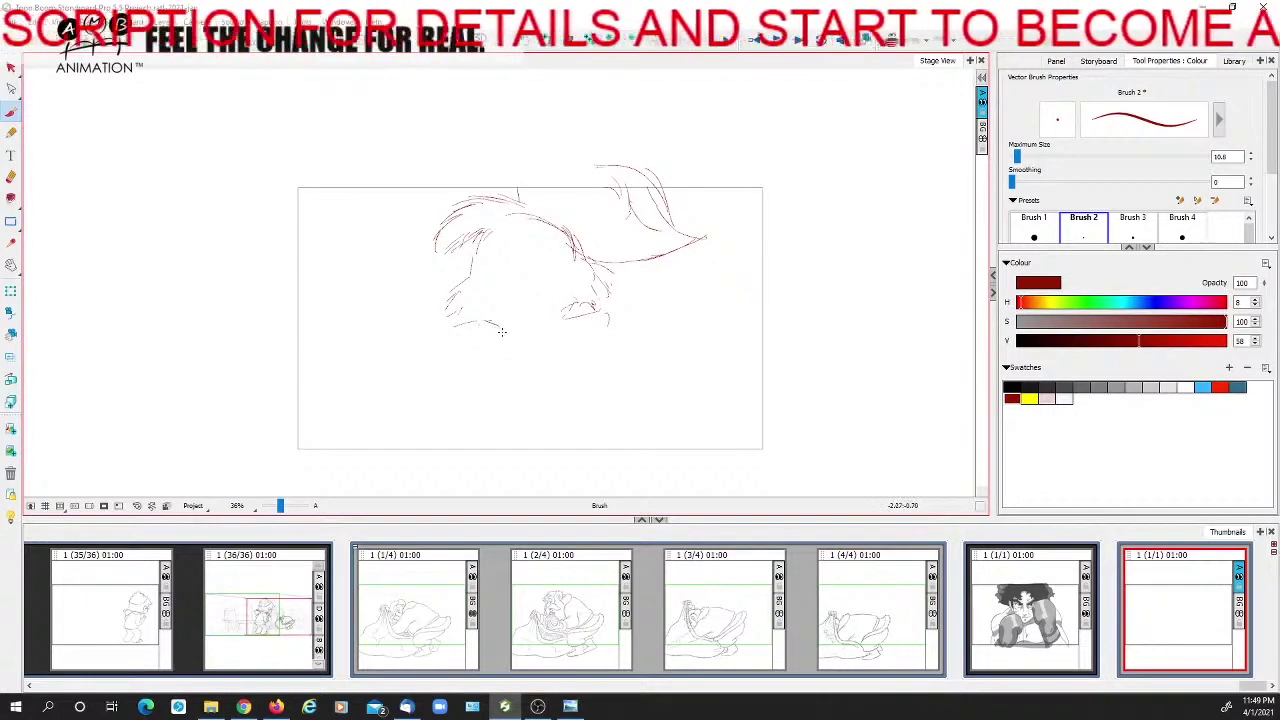
drag(506, 330, 473, 346)
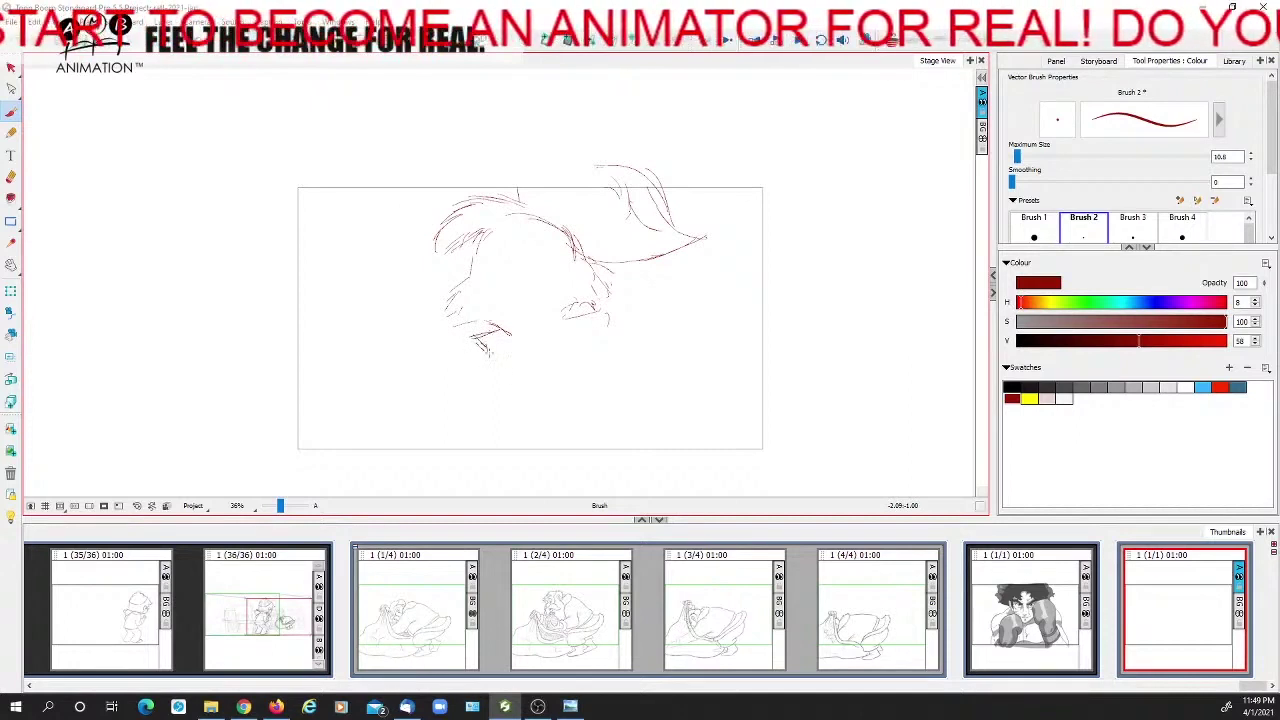
drag(476, 351, 432, 396)
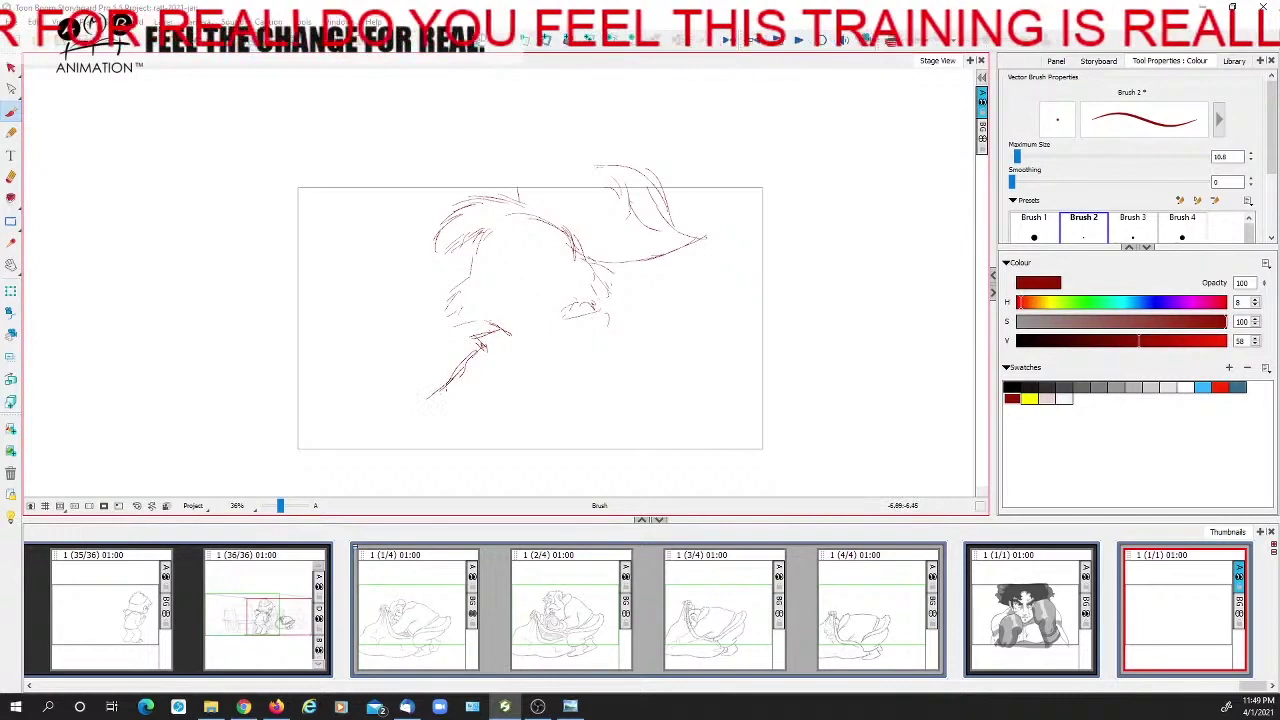
mouse_move(438, 298)
mouse_down()
mouse_move(438, 332)
mouse_move(438, 432)
mouse_up()
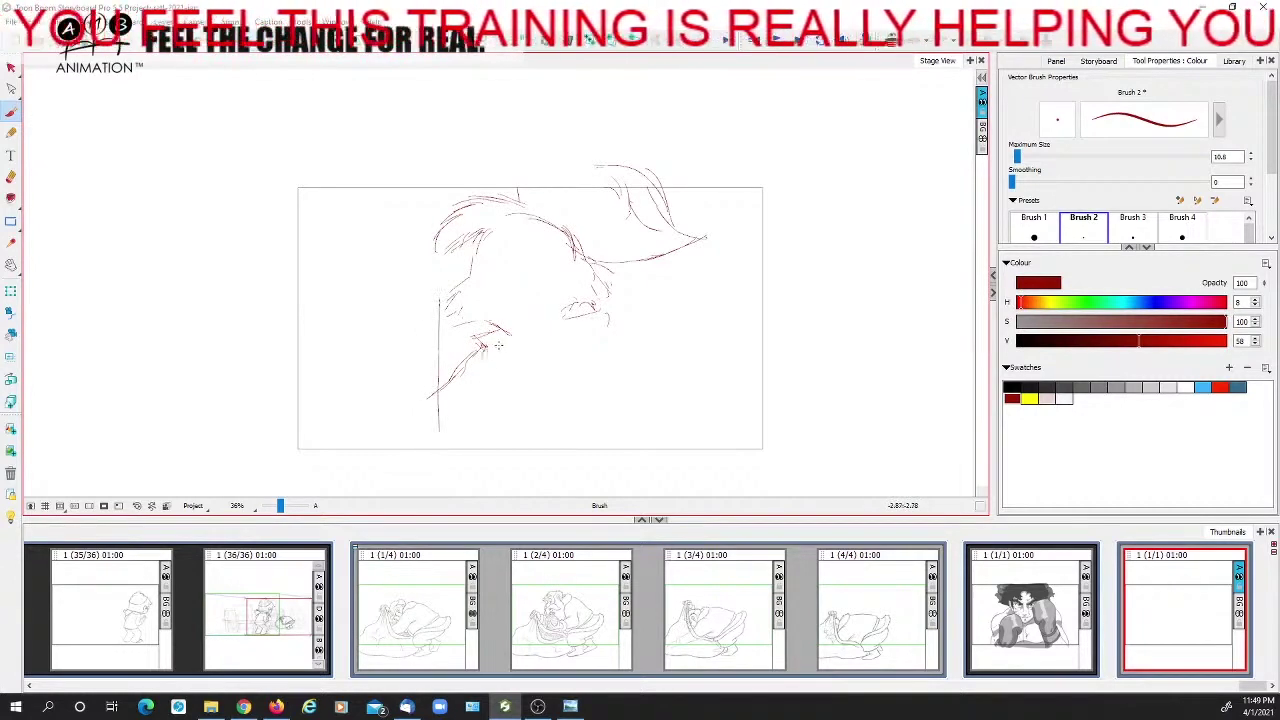
mouse_move(466, 376)
mouse_down()
mouse_move(438, 398)
mouse_move(490, 434)
mouse_up()
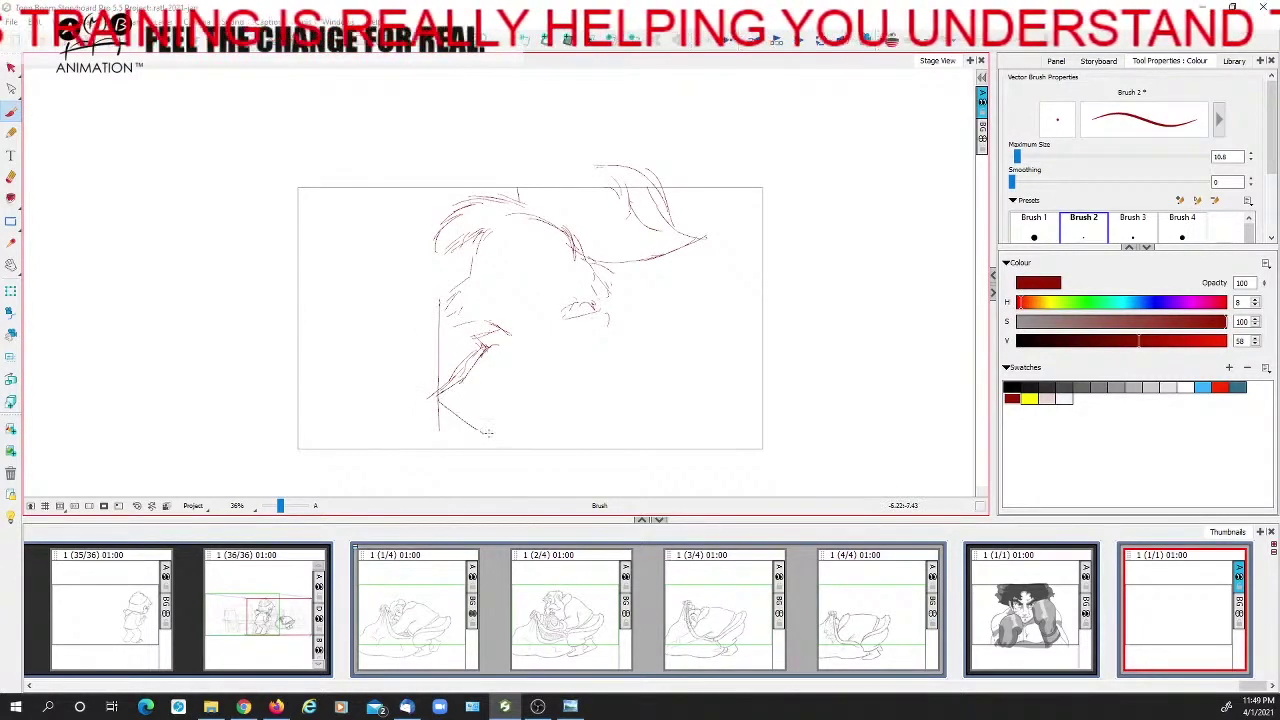
mouse_move(505, 377)
mouse_down()
mouse_move(477, 402)
mouse_move(471, 391)
mouse_move(514, 424)
mouse_up()
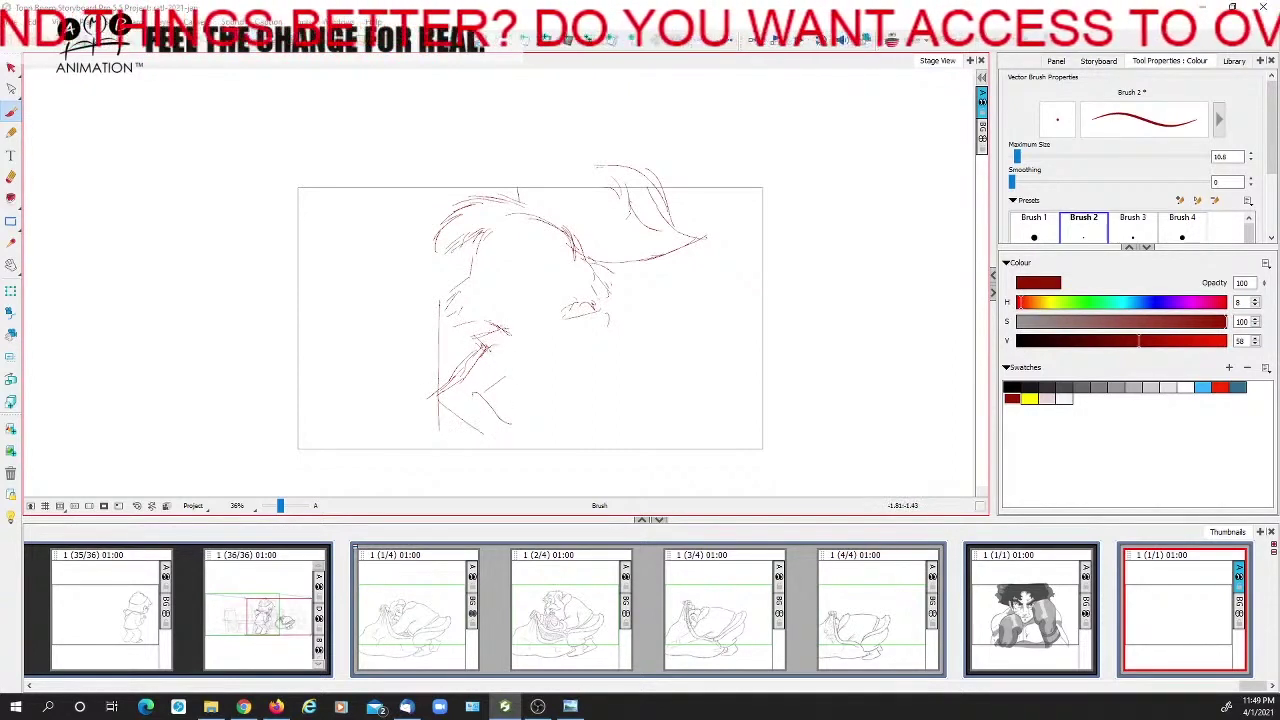
drag(505, 330, 485, 341)
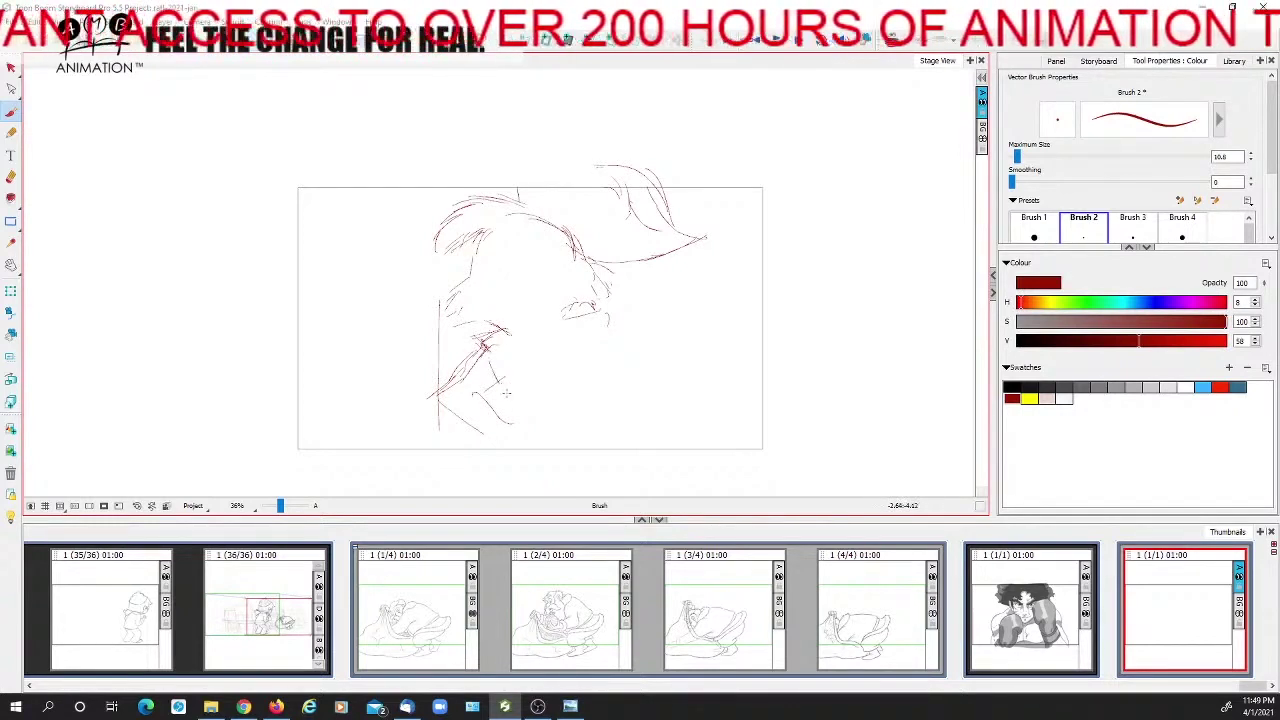
mouse_move(499, 384)
mouse_down()
mouse_move(526, 420)
mouse_move(488, 452)
mouse_move(500, 424)
mouse_move(486, 446)
mouse_move(452, 452)
mouse_move(476, 461)
mouse_up()
drag(442, 402, 492, 434)
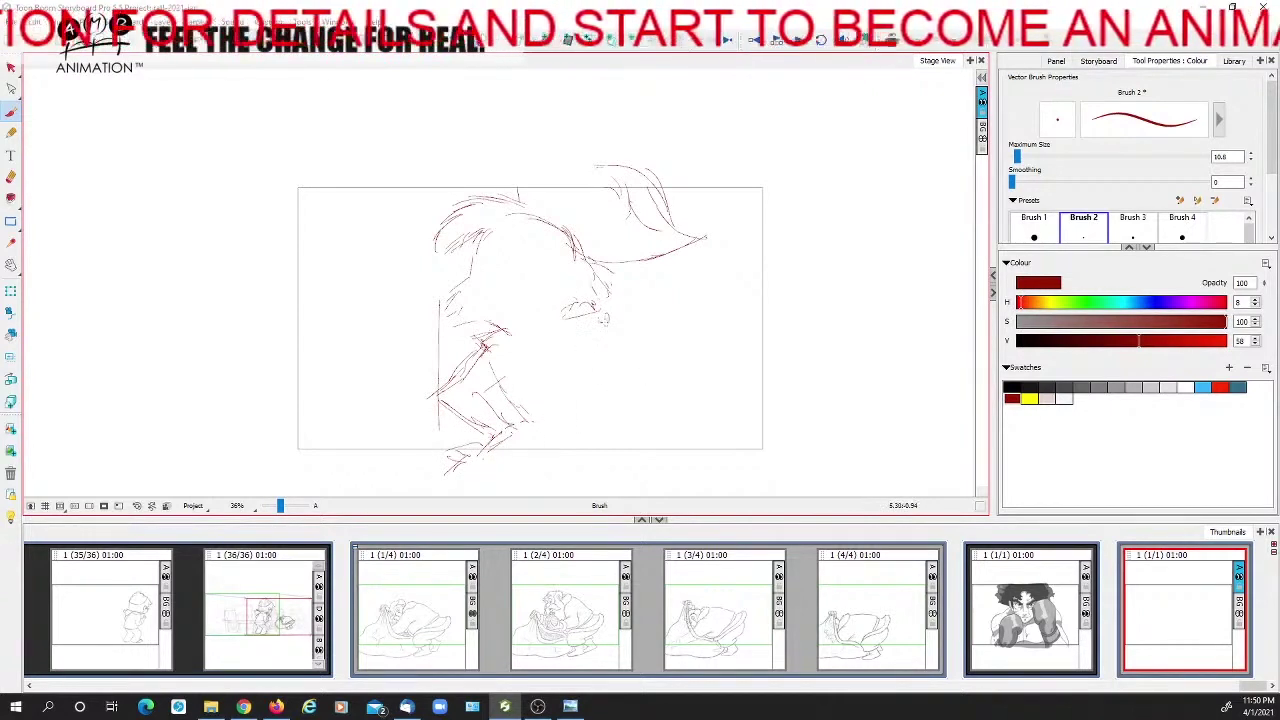
Sketch the right limb running outward from under the cheek and connect its end to the tip of the curved shape with long straight lines
drag(598, 314, 645, 370)
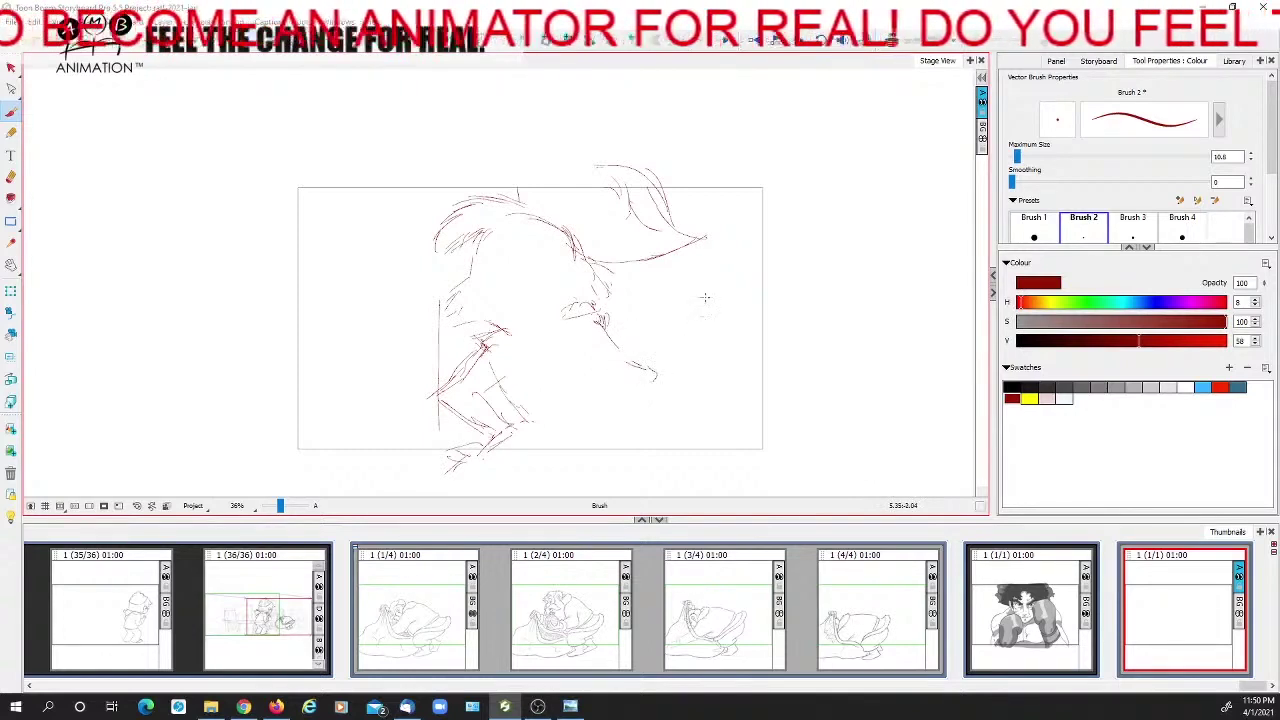
drag(701, 240, 652, 388)
mouse_move(590, 262)
mouse_down()
mouse_move(704, 244)
mouse_move(648, 392)
mouse_up()
drag(594, 310, 658, 372)
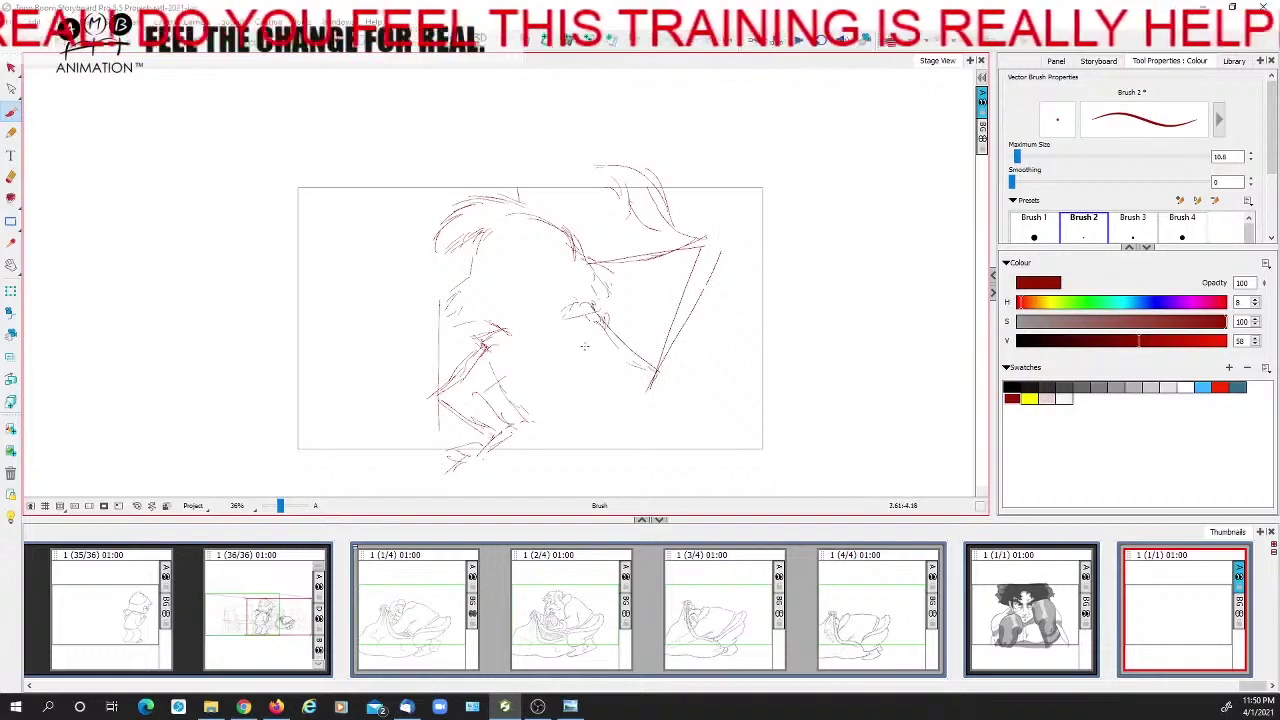
Sketch the lower right leg with its bent knee and long foot line, and strengthen the hair tuft above the head
mouse_move(594, 326)
mouse_down()
mouse_move(657, 375)
mouse_move(638, 400)
mouse_move(596, 386)
mouse_move(618, 370)
mouse_move(606, 376)
mouse_move(627, 379)
mouse_move(597, 400)
mouse_move(597, 371)
mouse_move(598, 397)
mouse_move(620, 378)
mouse_move(599, 401)
mouse_up()
drag(599, 390, 598, 406)
mouse_move(604, 418)
mouse_down()
mouse_move(632, 406)
mouse_move(623, 444)
mouse_move(622, 426)
mouse_move(660, 425)
mouse_up()
drag(617, 402, 690, 436)
mouse_move(636, 405)
mouse_down()
mouse_move(730, 468)
mouse_move(668, 432)
mouse_move(720, 476)
mouse_up()
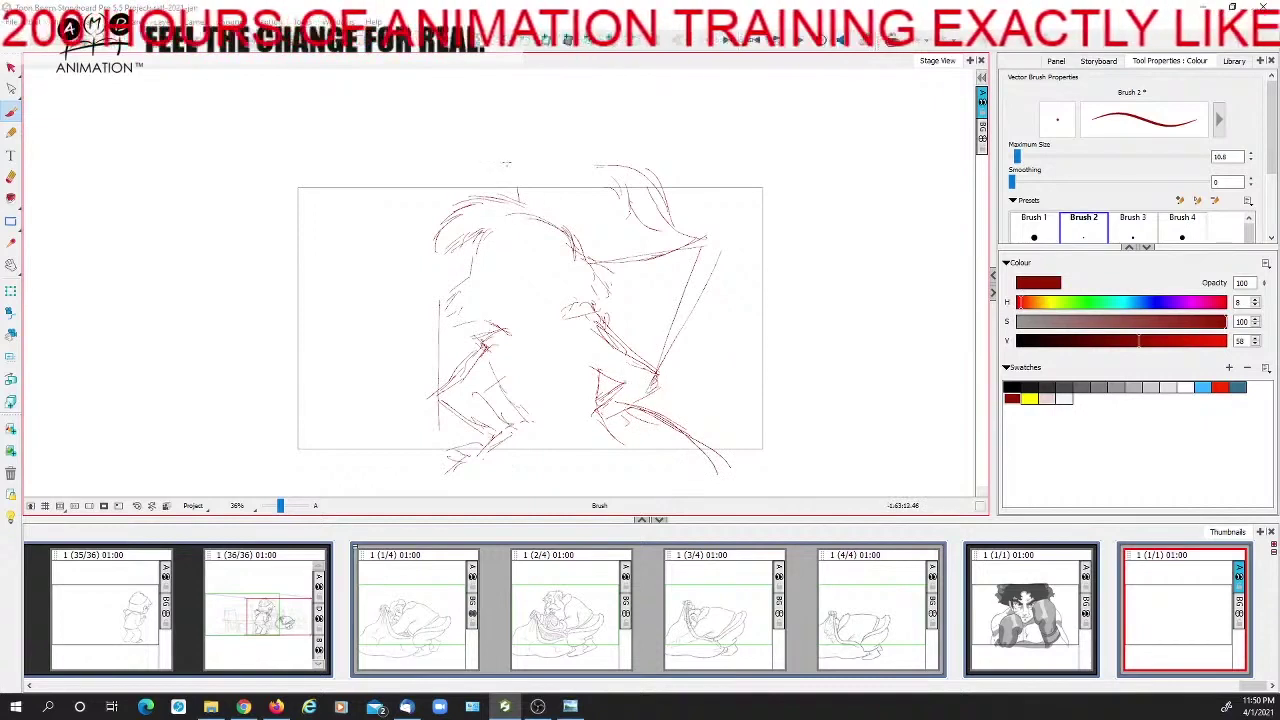
drag(522, 199, 458, 208)
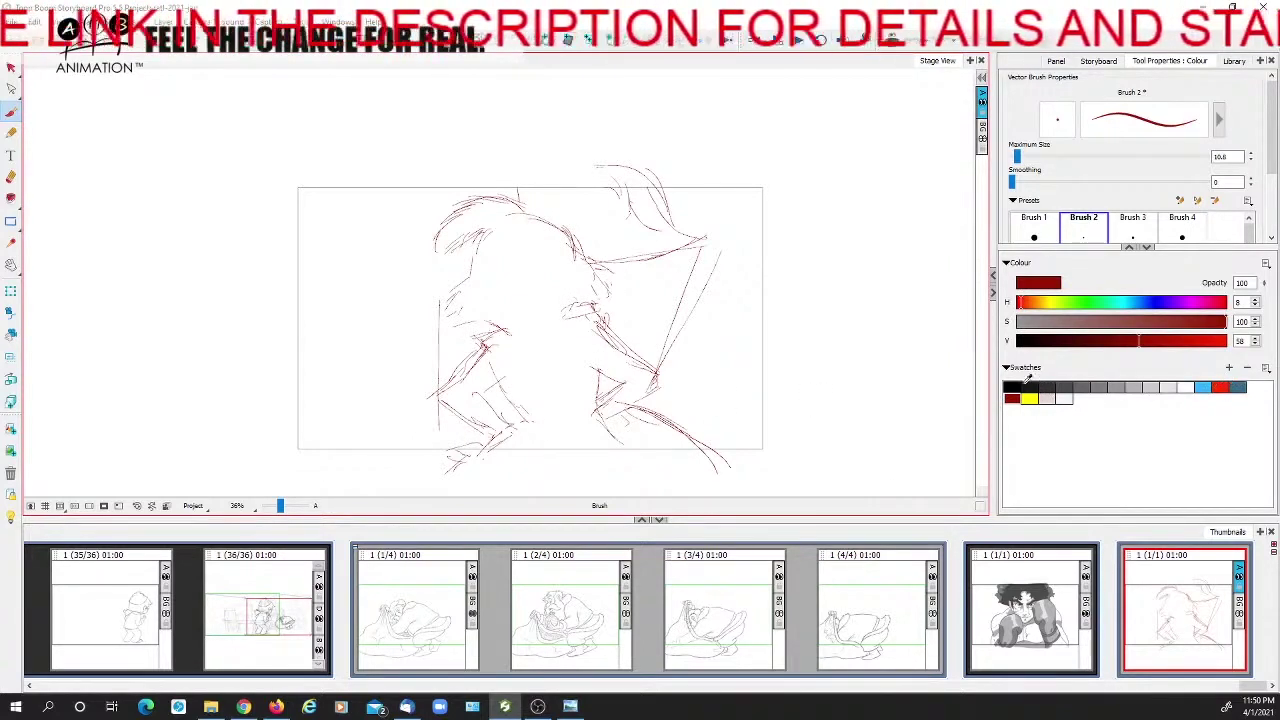
Trace over the sketch in bright red with straight lines marking the angles and enclosed shapes of the limbs, hair and torso
click(1224, 386)
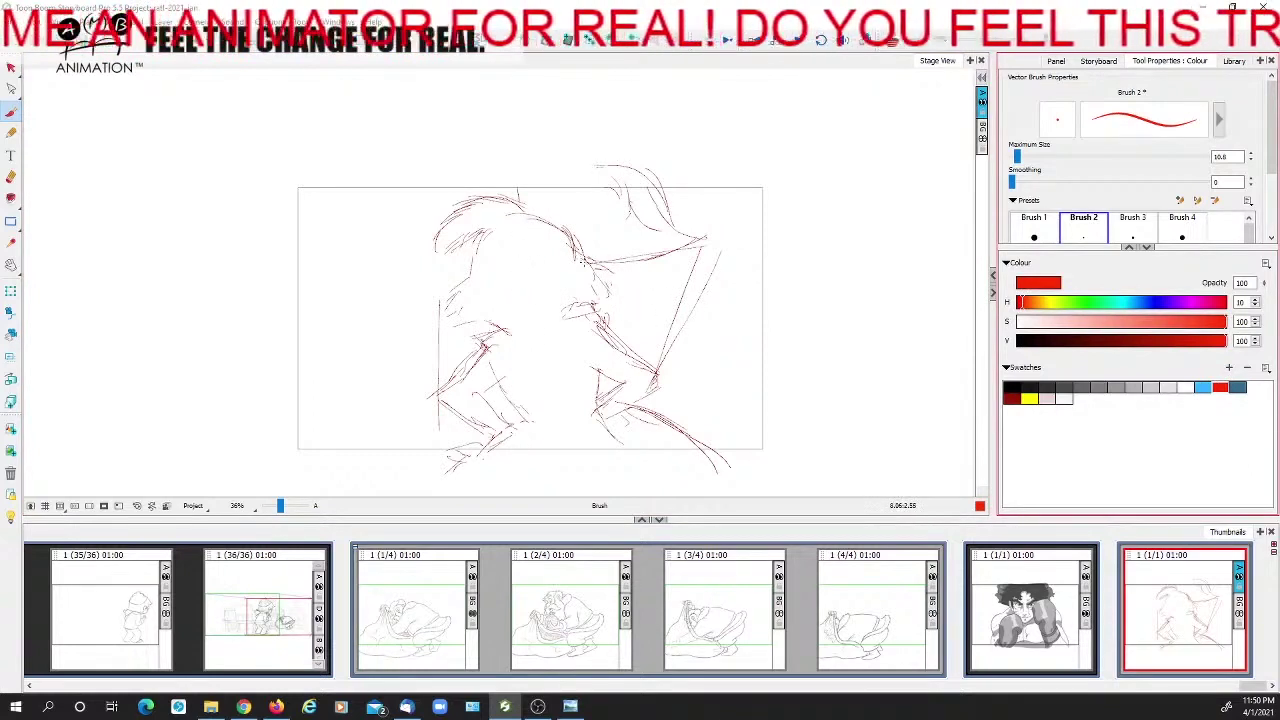
drag(608, 250, 660, 212)
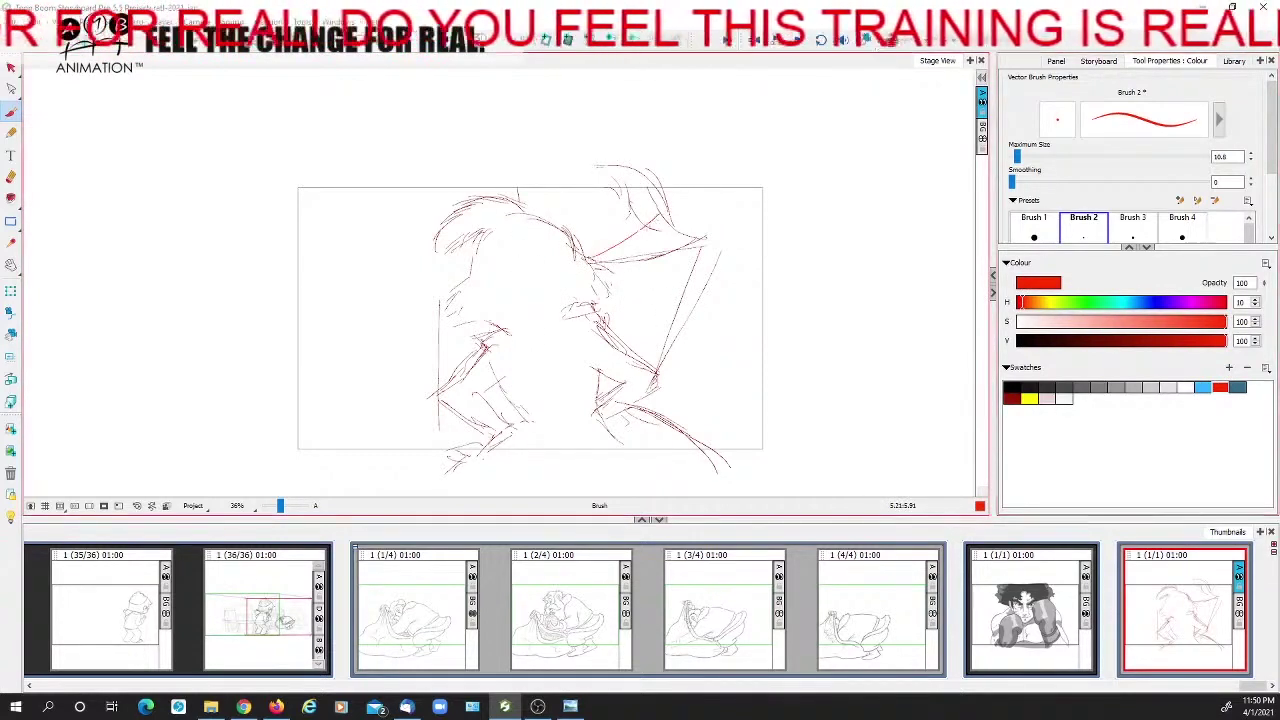
mouse_move(517, 207)
mouse_down()
mouse_move(519, 137)
mouse_move(704, 240)
mouse_move(586, 260)
mouse_move(706, 238)
mouse_up()
mouse_move(492, 226)
mouse_down()
mouse_move(457, 278)
mouse_move(496, 324)
mouse_move(550, 236)
mouse_move(446, 312)
mouse_move(428, 405)
mouse_move(522, 440)
mouse_up()
mouse_move(594, 312)
mouse_down()
mouse_move(664, 388)
mouse_move(600, 425)
mouse_up()
mouse_move(462, 468)
mouse_down()
mouse_move(598, 394)
mouse_move(728, 460)
mouse_up()
drag(592, 392, 690, 442)
drag(616, 396, 684, 438)
mouse_move(500, 379)
mouse_down()
mouse_move(470, 403)
mouse_move(520, 430)
mouse_up()
drag(596, 405, 592, 366)
mouse_move(592, 368)
mouse_down()
mouse_move(626, 386)
mouse_move(598, 410)
mouse_up()
drag(690, 246, 642, 366)
drag(580, 282, 676, 392)
mouse_move(702, 238)
mouse_down()
mouse_move(662, 388)
mouse_move(568, 262)
mouse_move(658, 364)
mouse_up()
drag(430, 328, 506, 322)
drag(504, 326, 422, 404)
drag(436, 300, 430, 400)
drag(437, 326, 431, 401)
drag(488, 244, 452, 304)
drag(493, 231, 431, 257)
drag(464, 239, 433, 255)
drag(520, 209, 462, 199)
mouse_move(510, 206)
mouse_down()
mouse_move(456, 198)
mouse_move(428, 255)
mouse_up()
mouse_move(468, 198)
mouse_down()
mouse_move(426, 257)
mouse_move(449, 223)
mouse_move(435, 304)
mouse_up()
drag(426, 258, 439, 330)
drag(458, 246, 432, 284)
drag(490, 238, 450, 279)
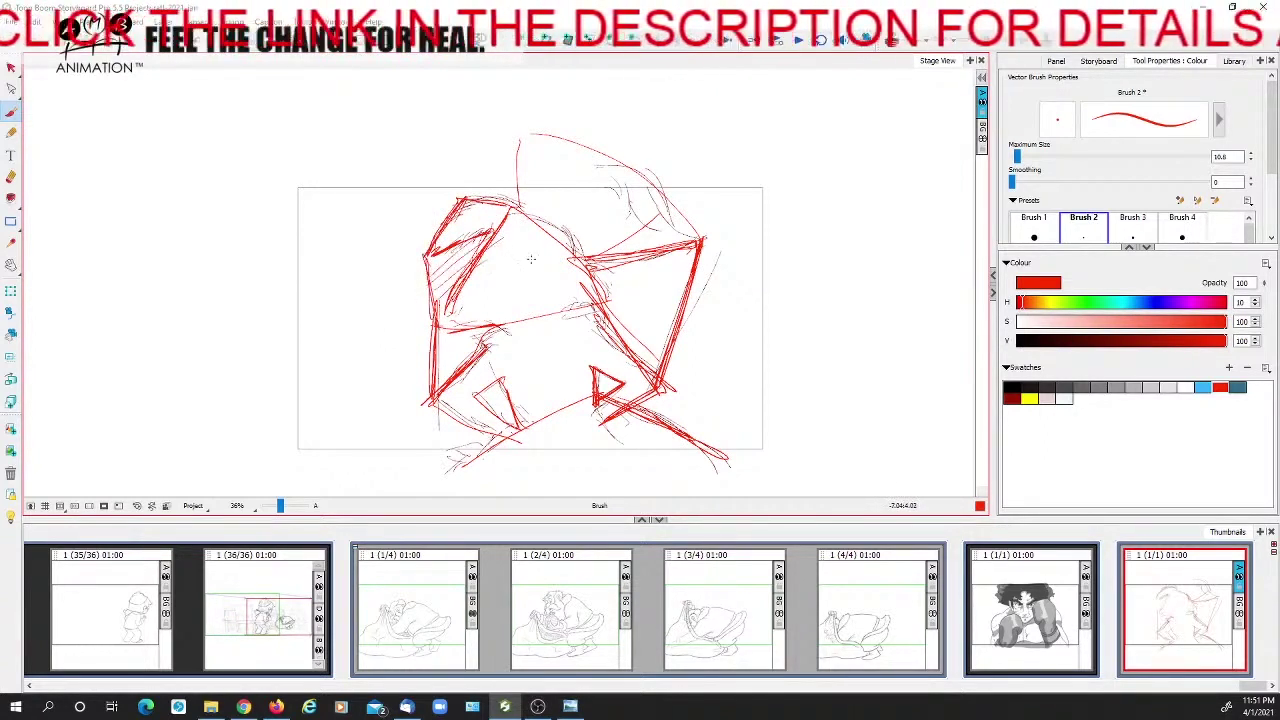
drag(522, 141, 520, 207)
mouse_move(526, 146)
mouse_down()
mouse_move(670, 224)
mouse_move(624, 272)
mouse_up()
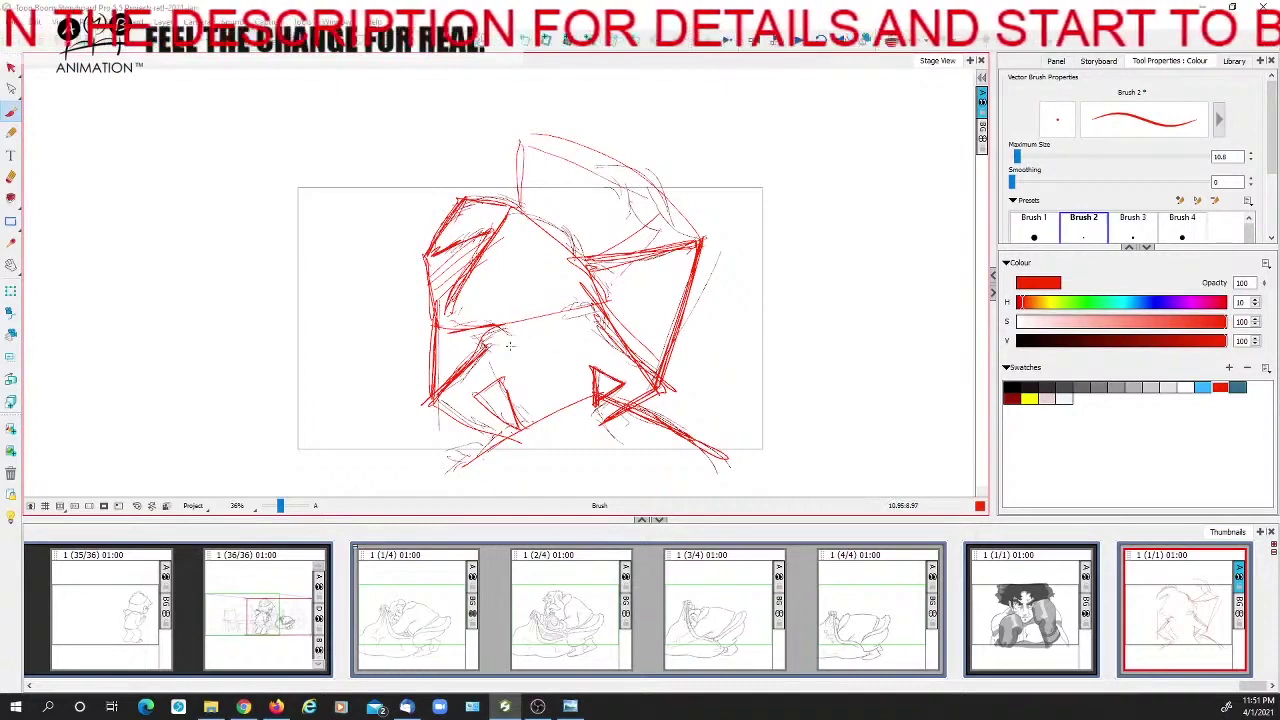
Delete the bright red overlay lines and set the brush back to the dark red swatch
key(alt+s)
key(ctrl+a)
key(Delete)
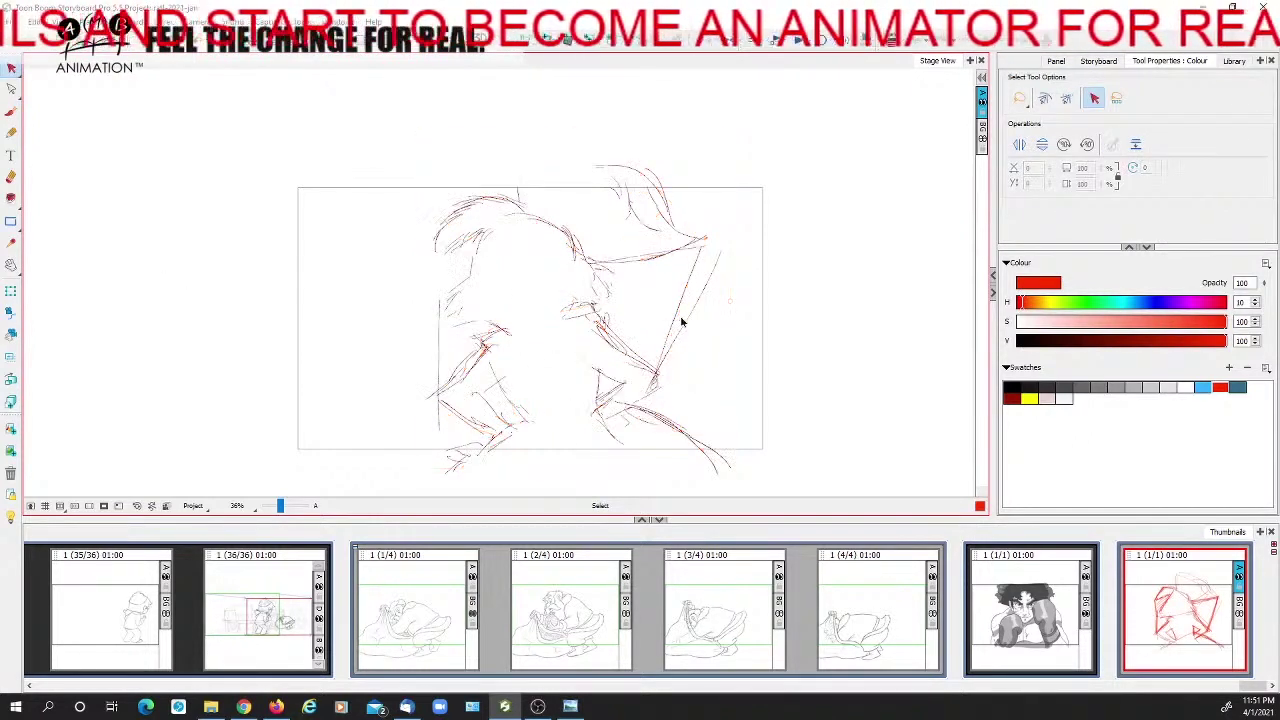
click(11, 110)
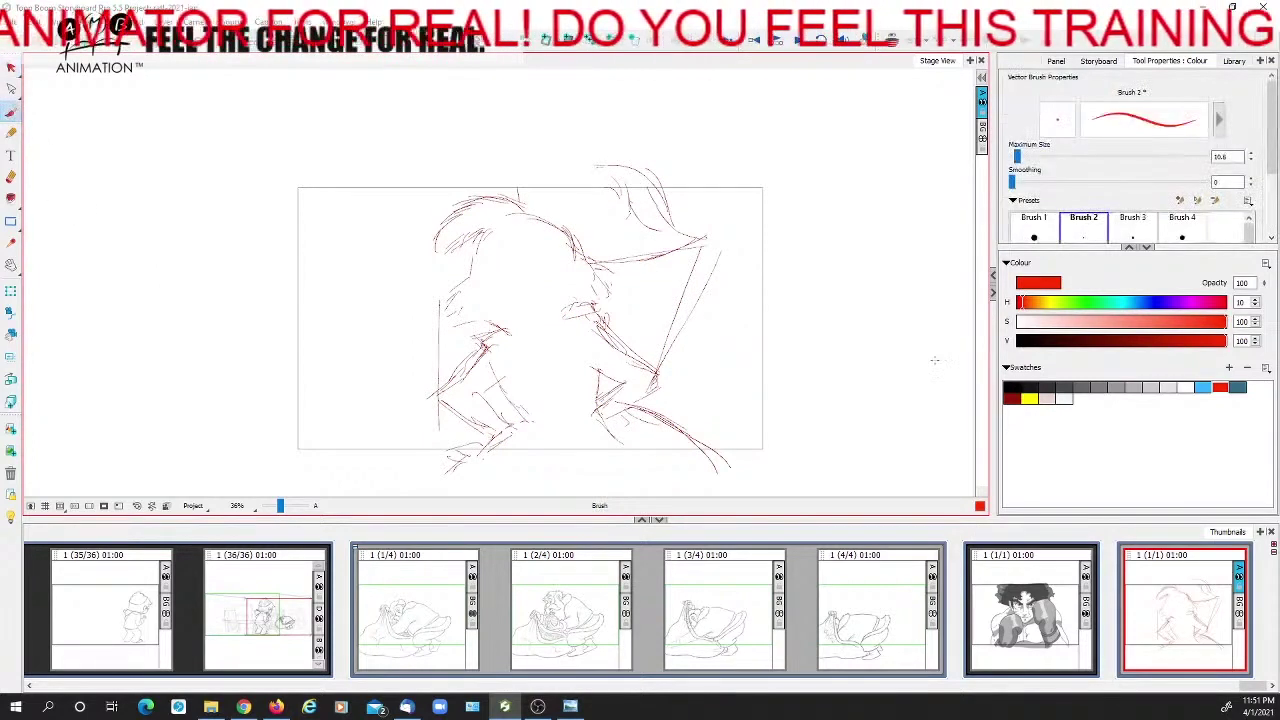
click(11, 67)
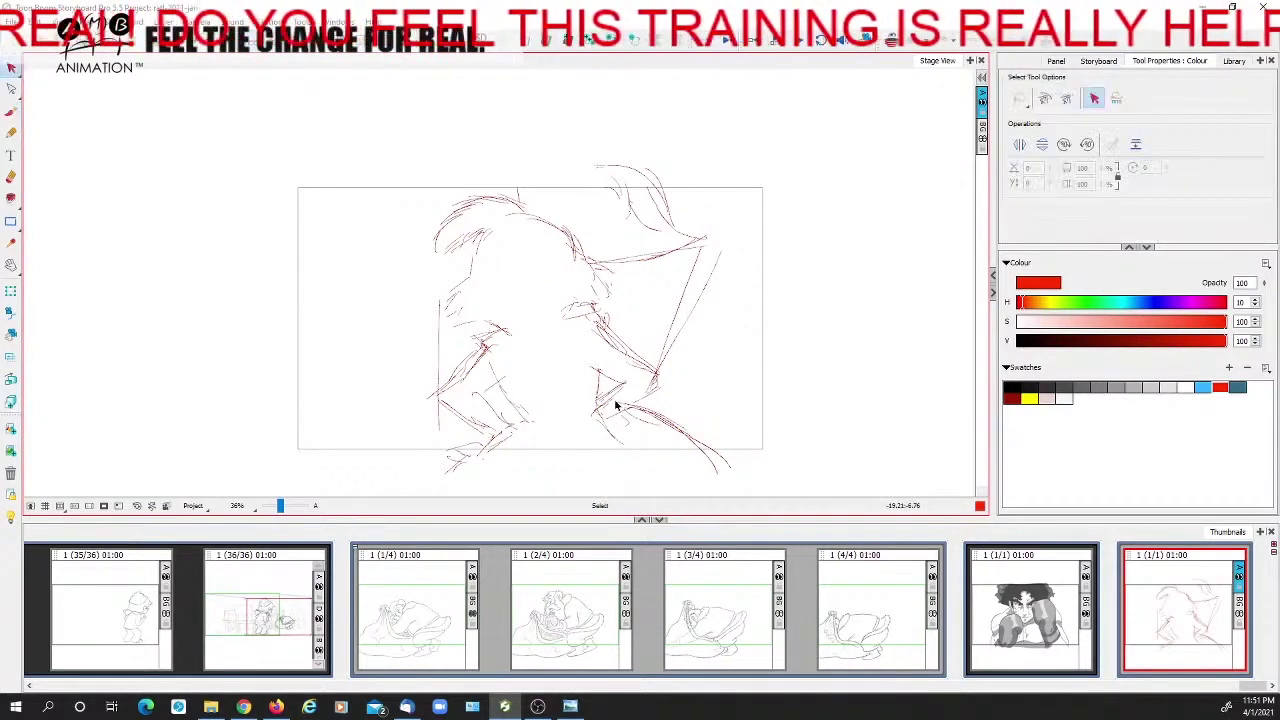
click(11, 110)
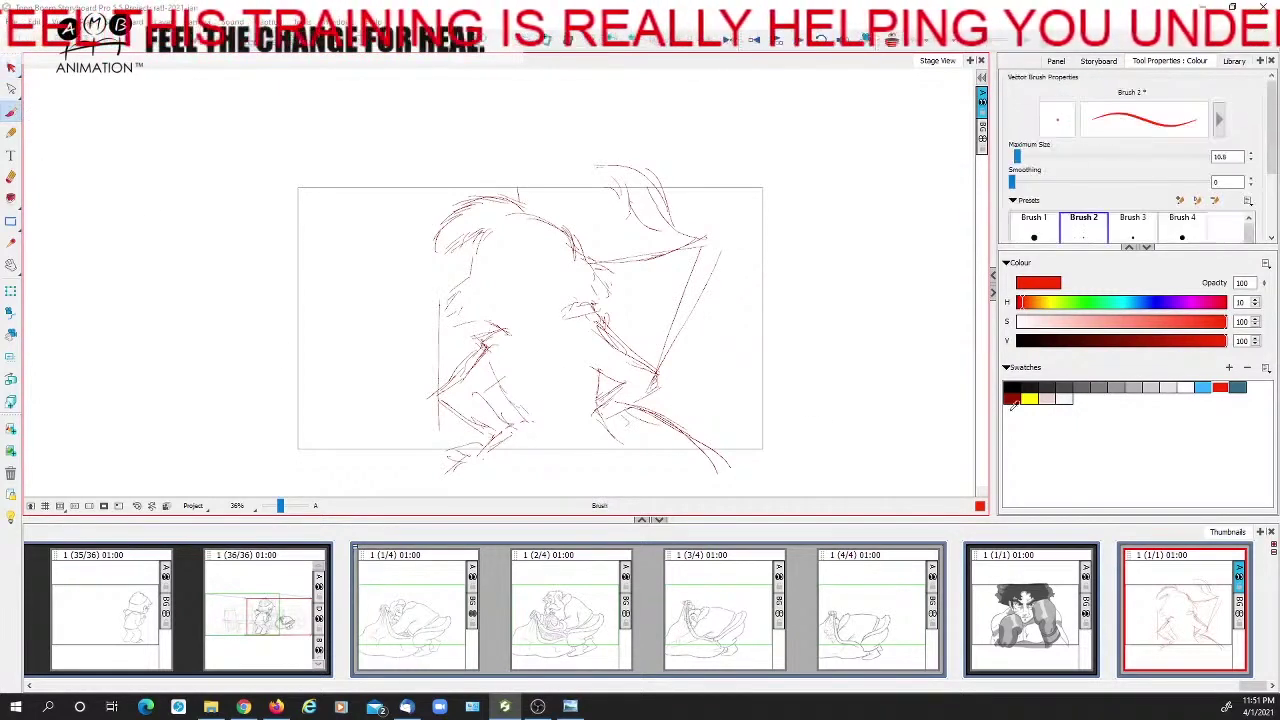
click(1011, 398)
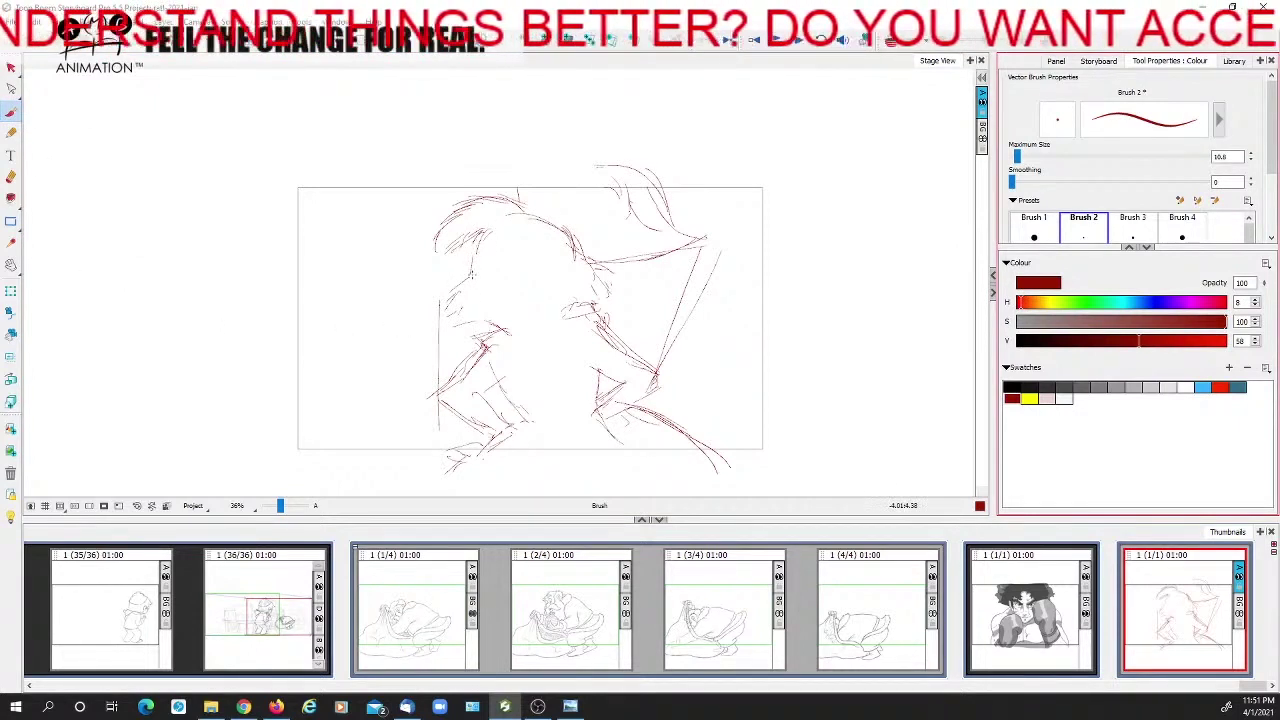
Draw a construction circle for the head over the rough outline and strengthen the triangular bend of the right leg
mouse_move(471, 268)
mouse_down()
mouse_move(505, 212)
mouse_move(553, 222)
mouse_move(579, 262)
mouse_up()
drag(546, 217, 580, 257)
mouse_move(523, 212)
mouse_down()
mouse_move(503, 217)
mouse_move(474, 300)
mouse_move(505, 325)
mouse_move(556, 328)
mouse_move(582, 262)
mouse_up()
mouse_move(602, 332)
mouse_down()
mouse_move(662, 375)
mouse_move(618, 424)
mouse_up()
drag(597, 369, 625, 384)
drag(625, 384, 592, 415)
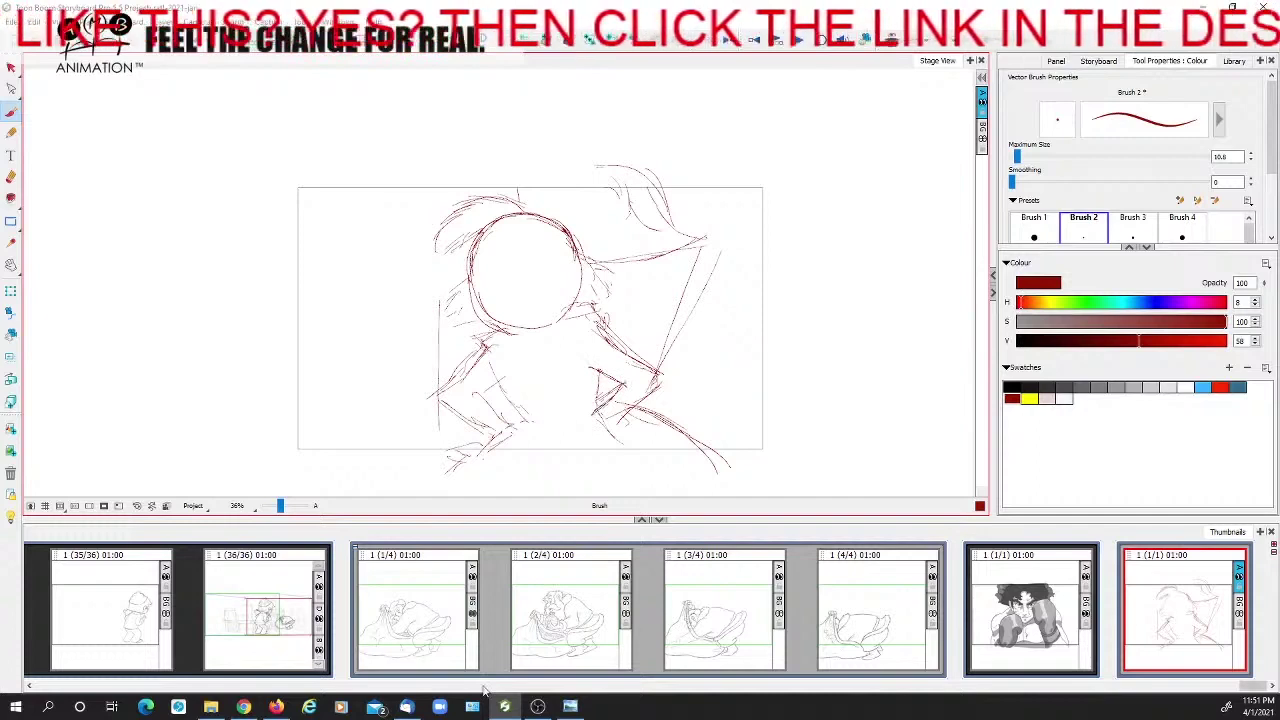
Reinforce the head circle and add a curved horizontal eye line and a curved vertical centre line turned to the left
mouse_move(480, 232)
mouse_down()
mouse_move(469, 294)
mouse_move(534, 328)
mouse_up()
drag(573, 267, 552, 326)
drag(473, 281, 568, 262)
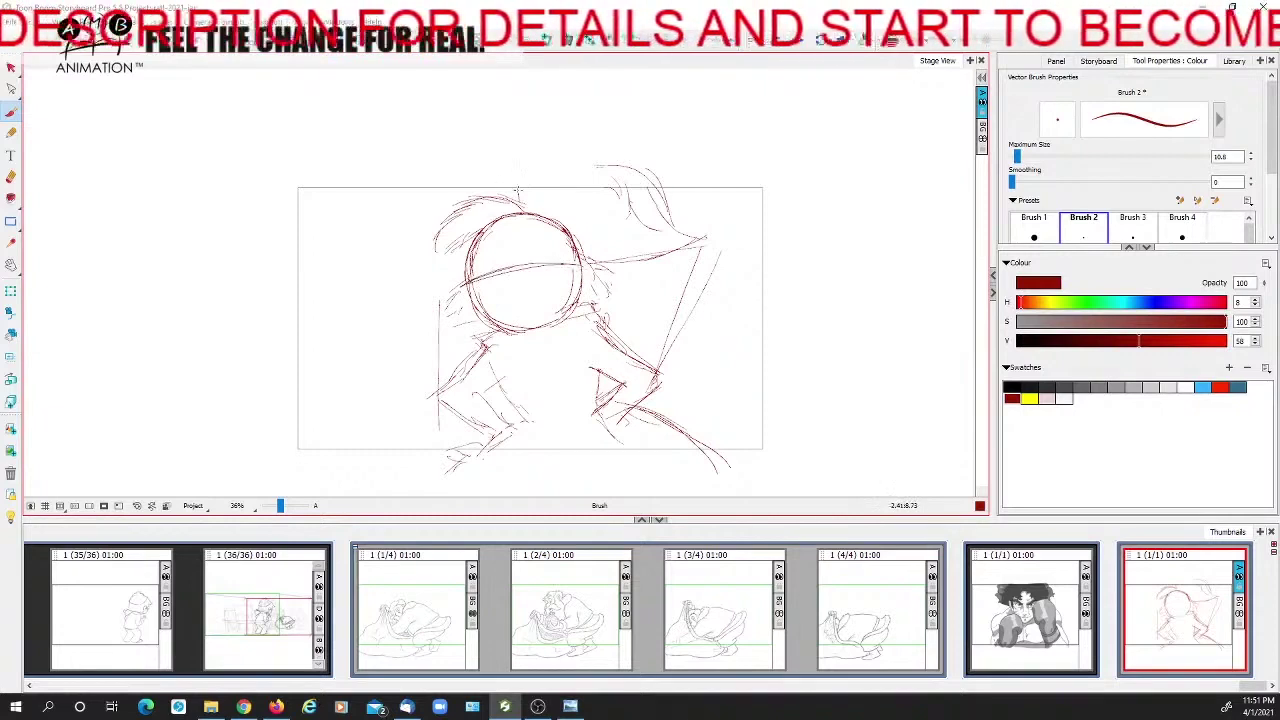
mouse_move(502, 226)
mouse_down()
mouse_move(506, 294)
mouse_move(525, 327)
mouse_up()
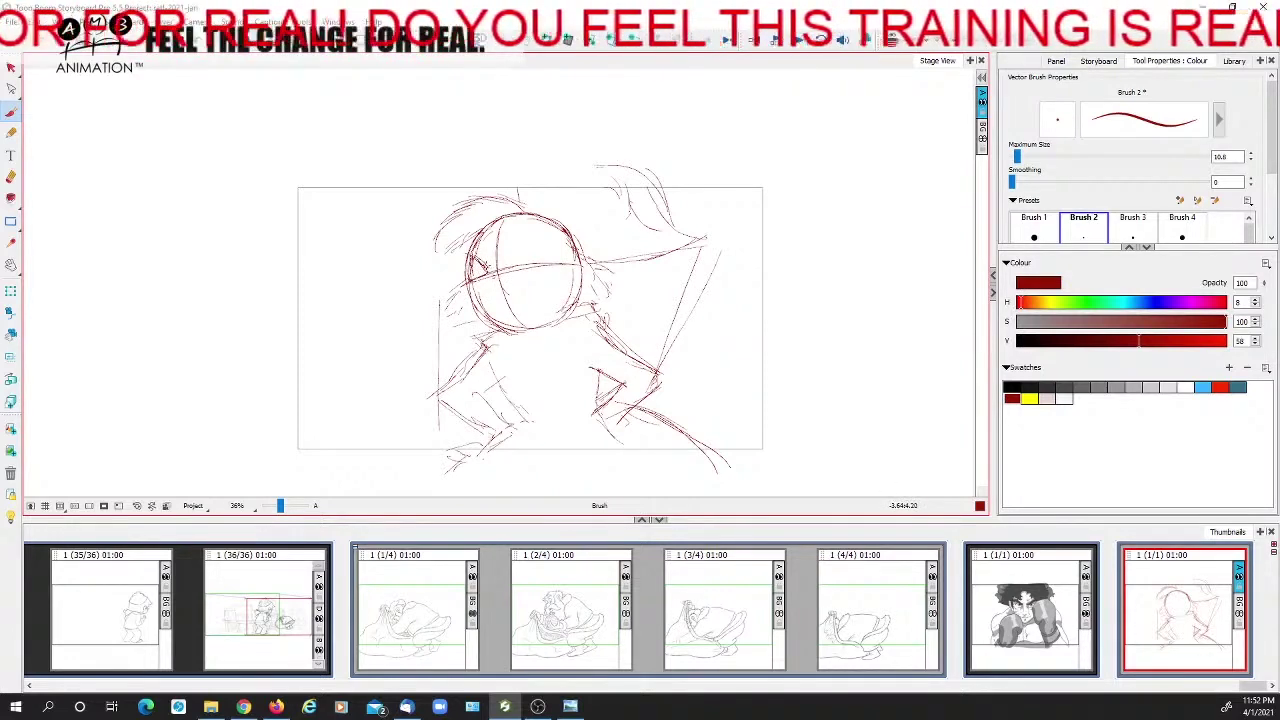
Sketch the face along the guidelines with oval eyes, a round nose and a small mouth, plus shaggy fur on the left cheek
mouse_move(506, 252)
mouse_down()
mouse_move(524, 270)
mouse_move(536, 243)
mouse_move(546, 265)
mouse_move(517, 268)
mouse_up()
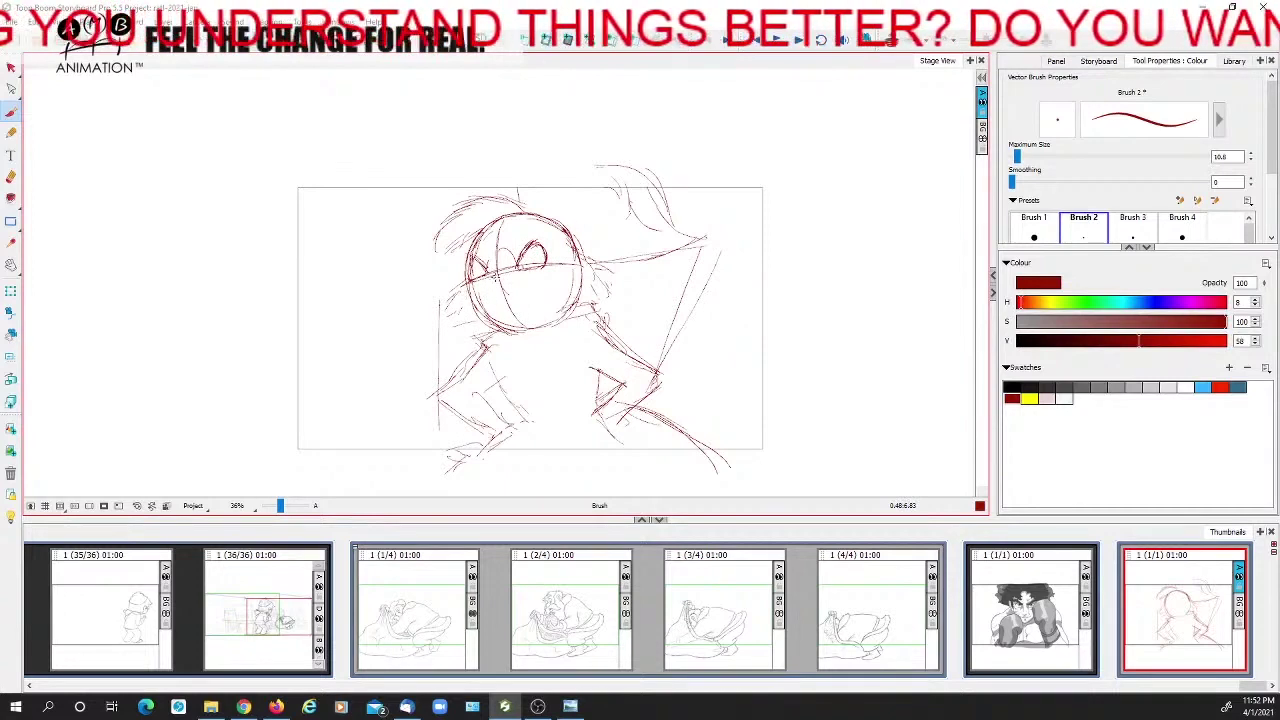
mouse_move(475, 277)
mouse_down()
mouse_move(463, 277)
mouse_move(472, 286)
mouse_up()
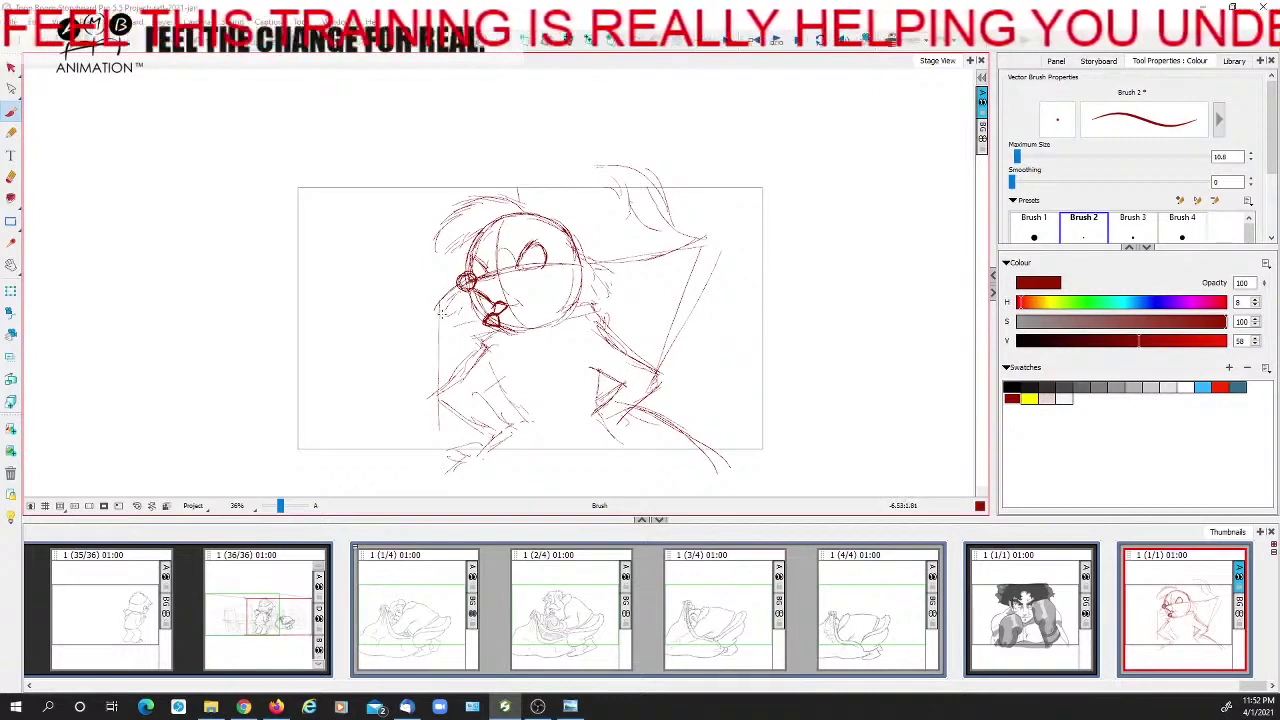
mouse_move(456, 287)
mouse_down()
mouse_move(427, 332)
mouse_move(488, 325)
mouse_move(455, 292)
mouse_move(429, 327)
mouse_move(456, 311)
mouse_move(428, 330)
mouse_move(455, 311)
mouse_move(442, 340)
mouse_move(464, 326)
mouse_up()
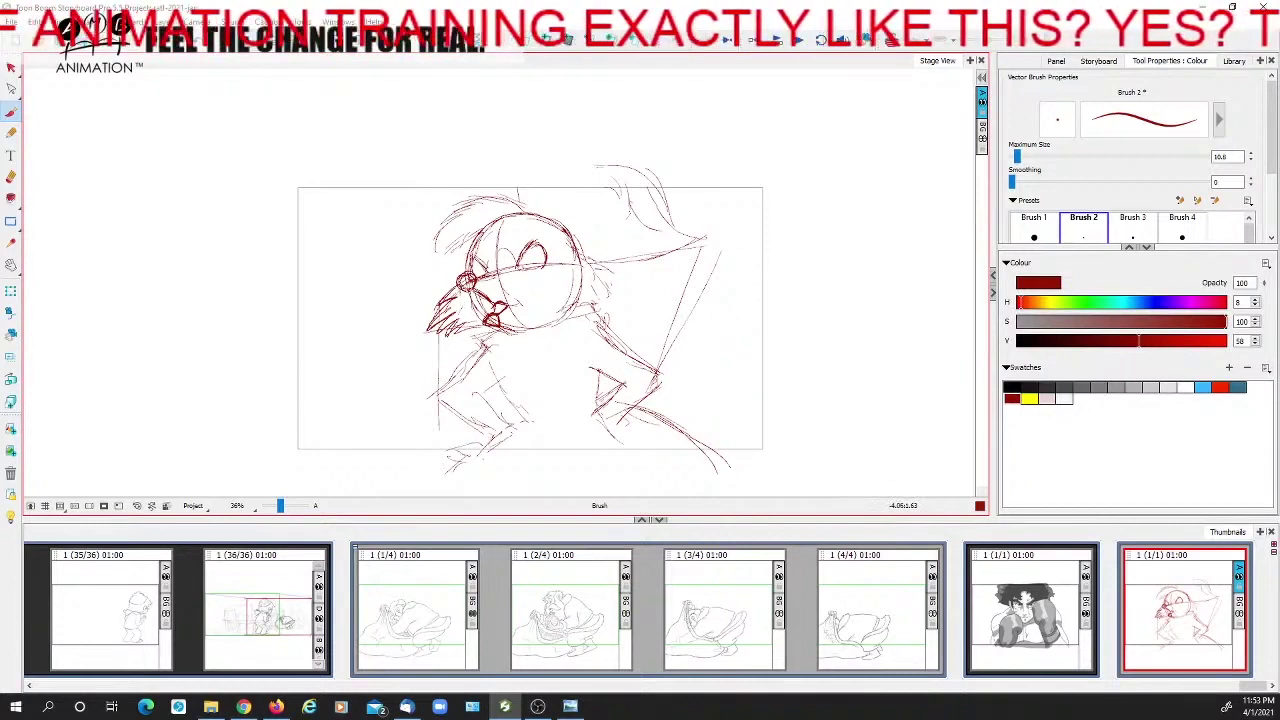
drag(471, 300, 488, 328)
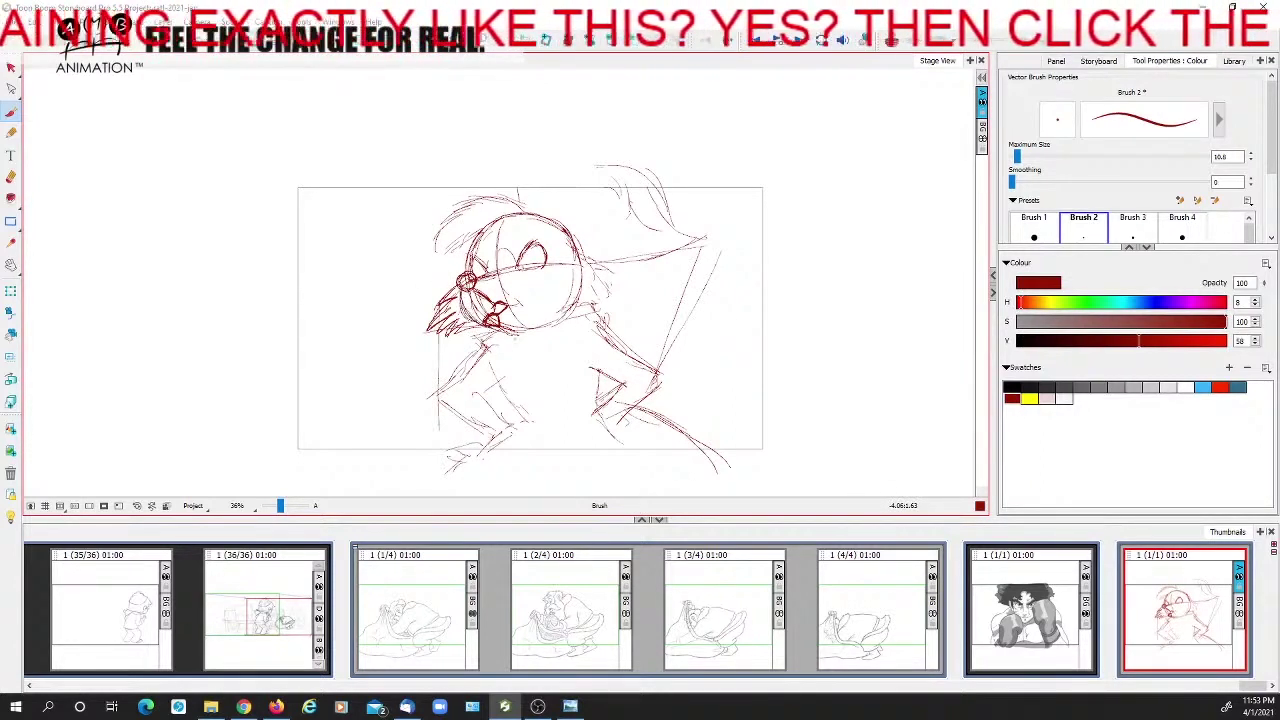
drag(489, 324, 519, 341)
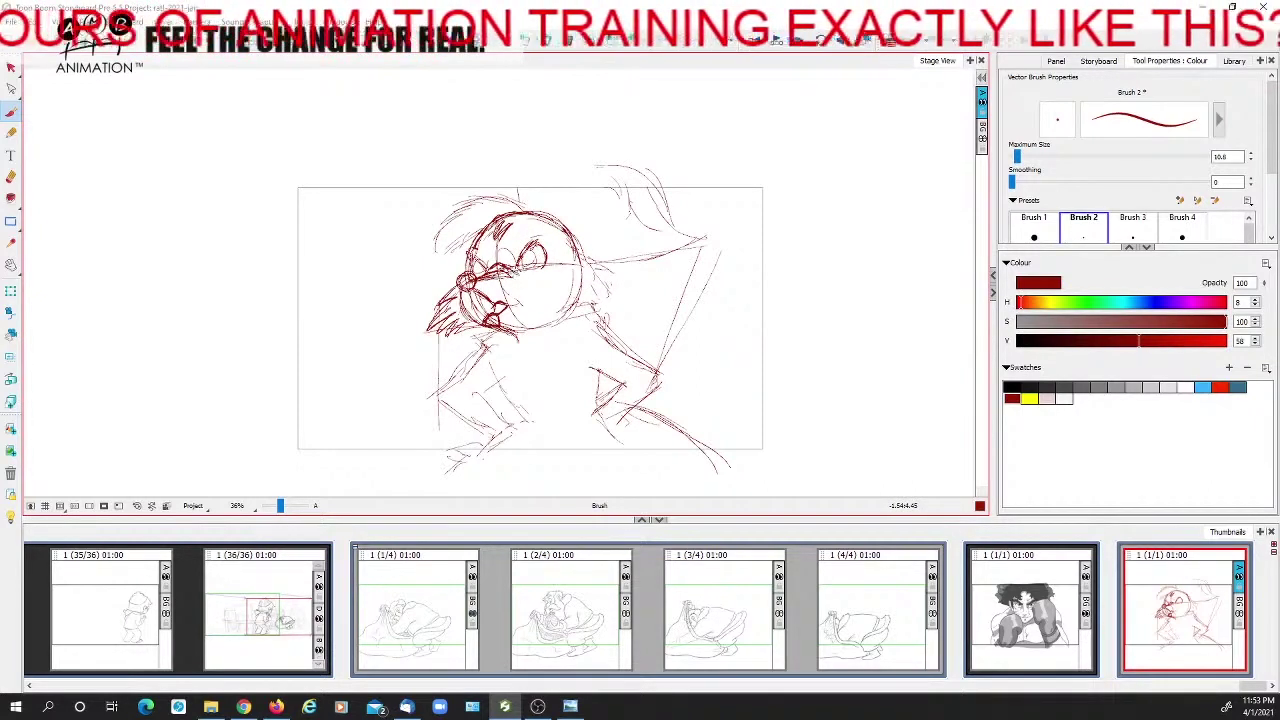
Add a short neck line under the chin and sketch shaggy, pointed fur on the right side of the head
mouse_move(542, 265)
mouse_down()
mouse_move(562, 263)
mouse_move(578, 291)
mouse_move(543, 341)
mouse_up()
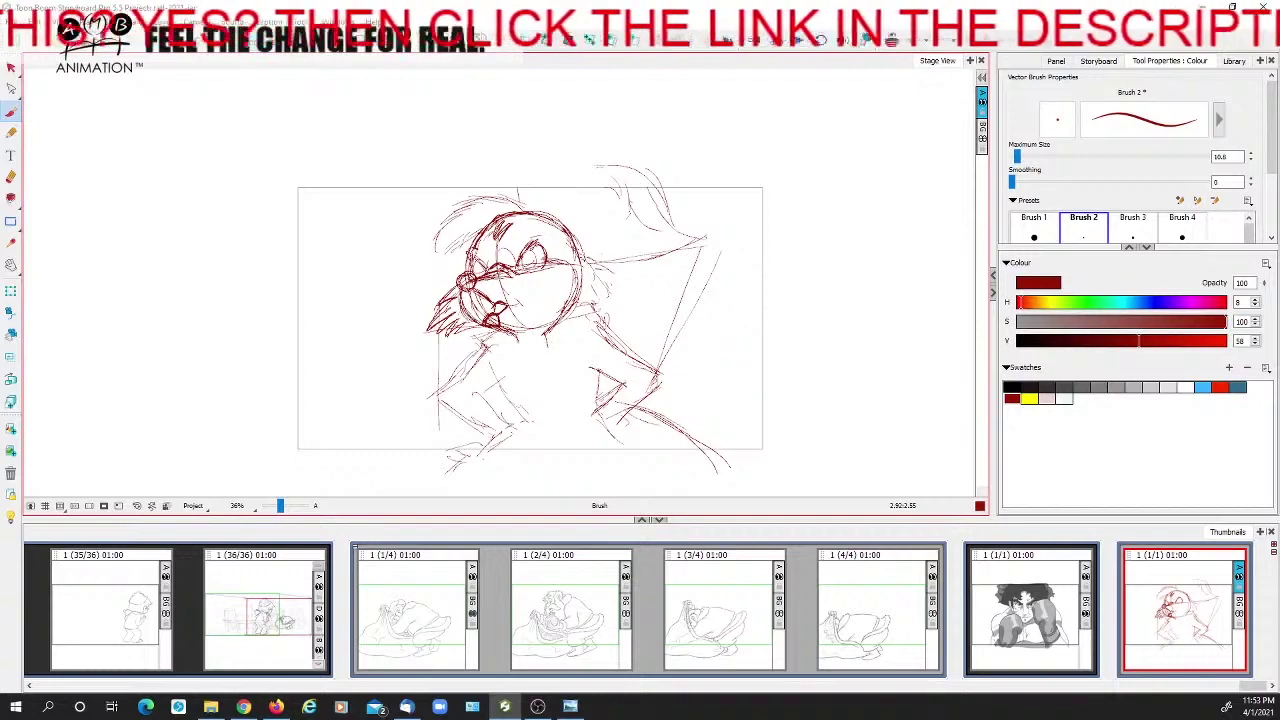
drag(579, 252, 627, 300)
drag(445, 301, 431, 315)
mouse_move(586, 264)
mouse_down()
mouse_move(628, 299)
mouse_move(586, 310)
mouse_up()
drag(480, 330, 632, 302)
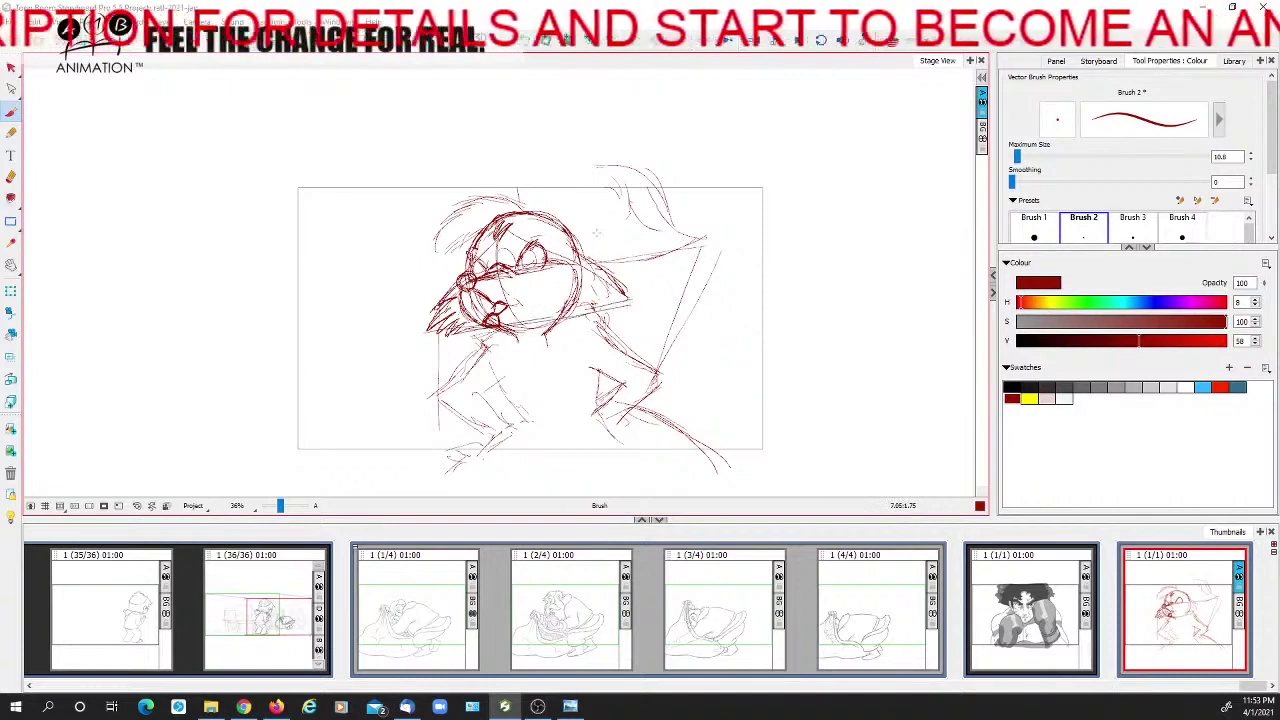
mouse_move(575, 251)
mouse_down()
mouse_move(627, 298)
mouse_move(566, 316)
mouse_up()
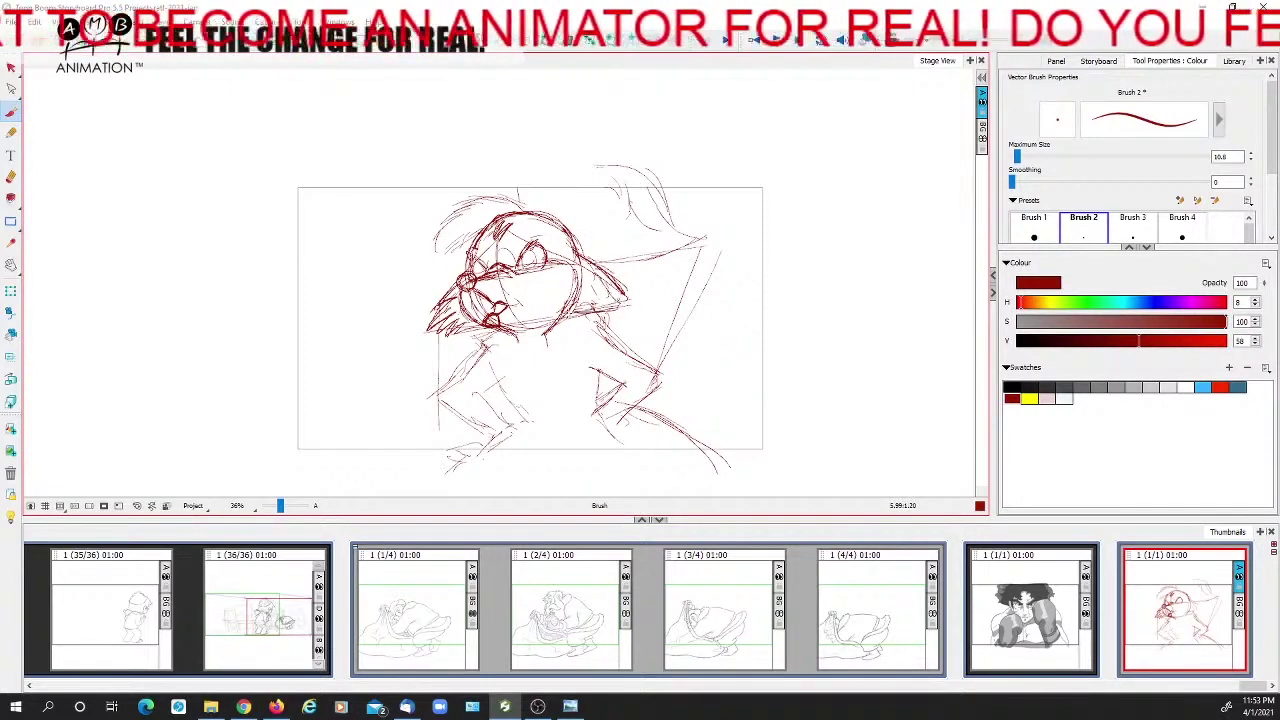
mouse_move(592, 265)
mouse_down()
mouse_move(624, 303)
mouse_move(590, 292)
mouse_move(623, 302)
mouse_move(562, 318)
mouse_up()
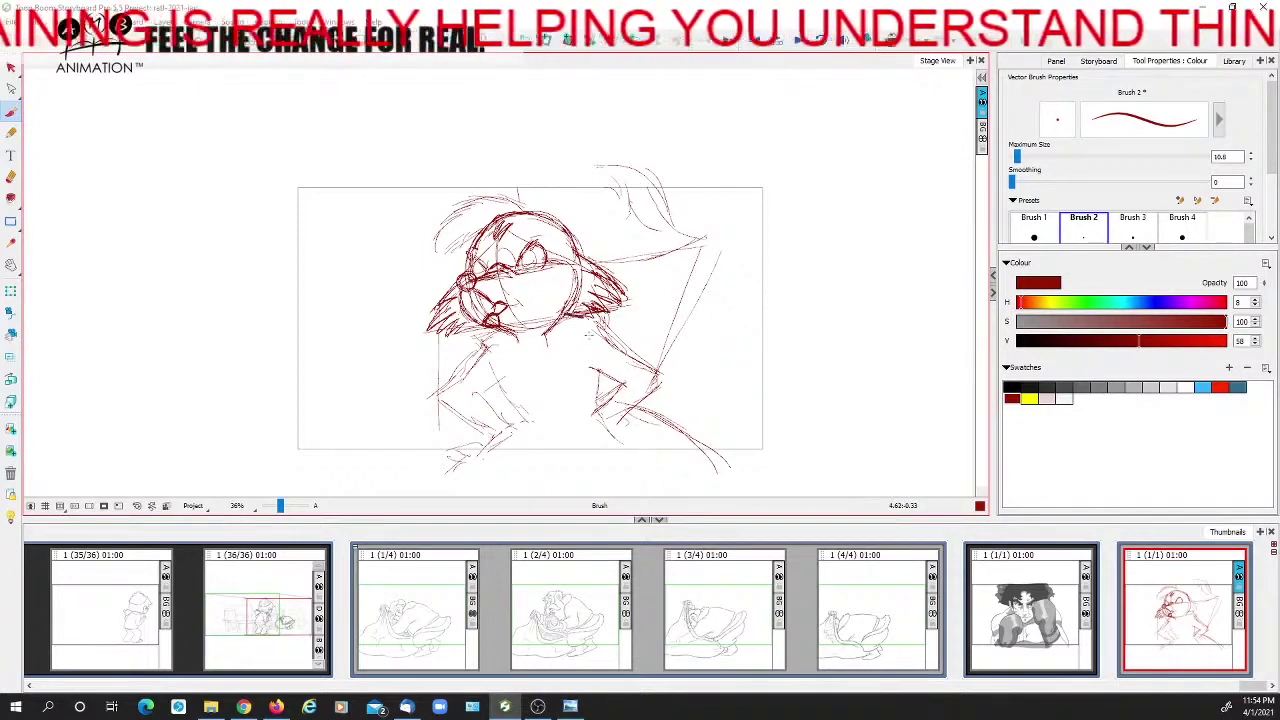
Reinforce the left shoulder and neckline and build up the spiky hair tuft above the forehead with layered strokes
drag(477, 354, 465, 369)
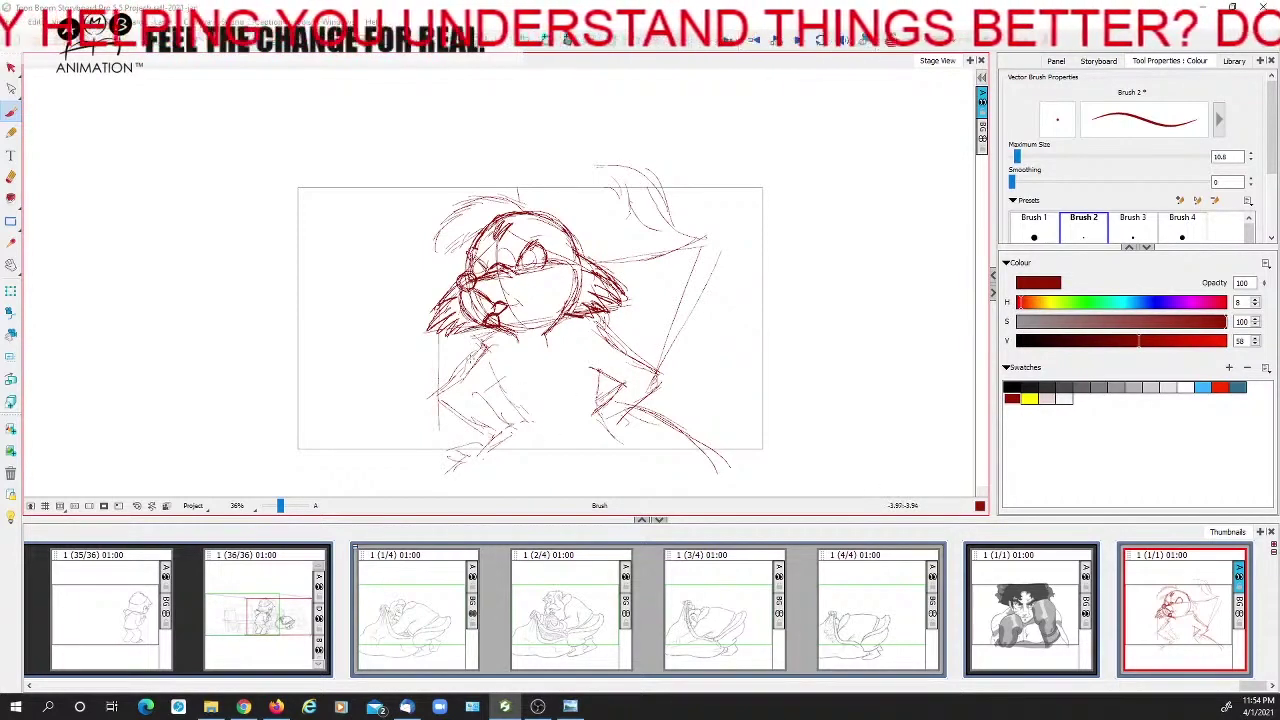
drag(518, 327, 502, 344)
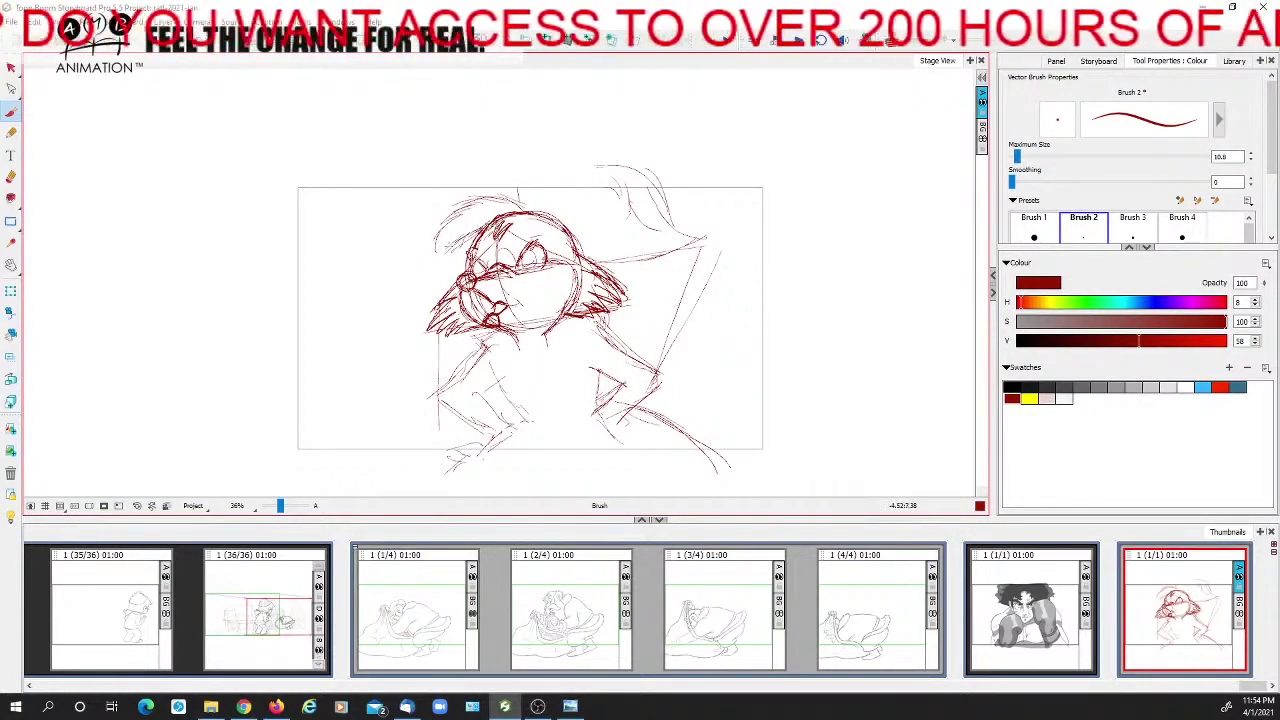
mouse_move(455, 237)
mouse_down()
mouse_move(435, 252)
mouse_move(466, 198)
mouse_move(539, 215)
mouse_up()
mouse_move(488, 196)
mouse_down()
mouse_move(537, 215)
mouse_move(437, 253)
mouse_move(470, 214)
mouse_move(435, 229)
mouse_move(477, 201)
mouse_move(518, 209)
mouse_move(432, 253)
mouse_move(524, 217)
mouse_move(506, 203)
mouse_move(486, 220)
mouse_up()
drag(526, 196, 502, 210)
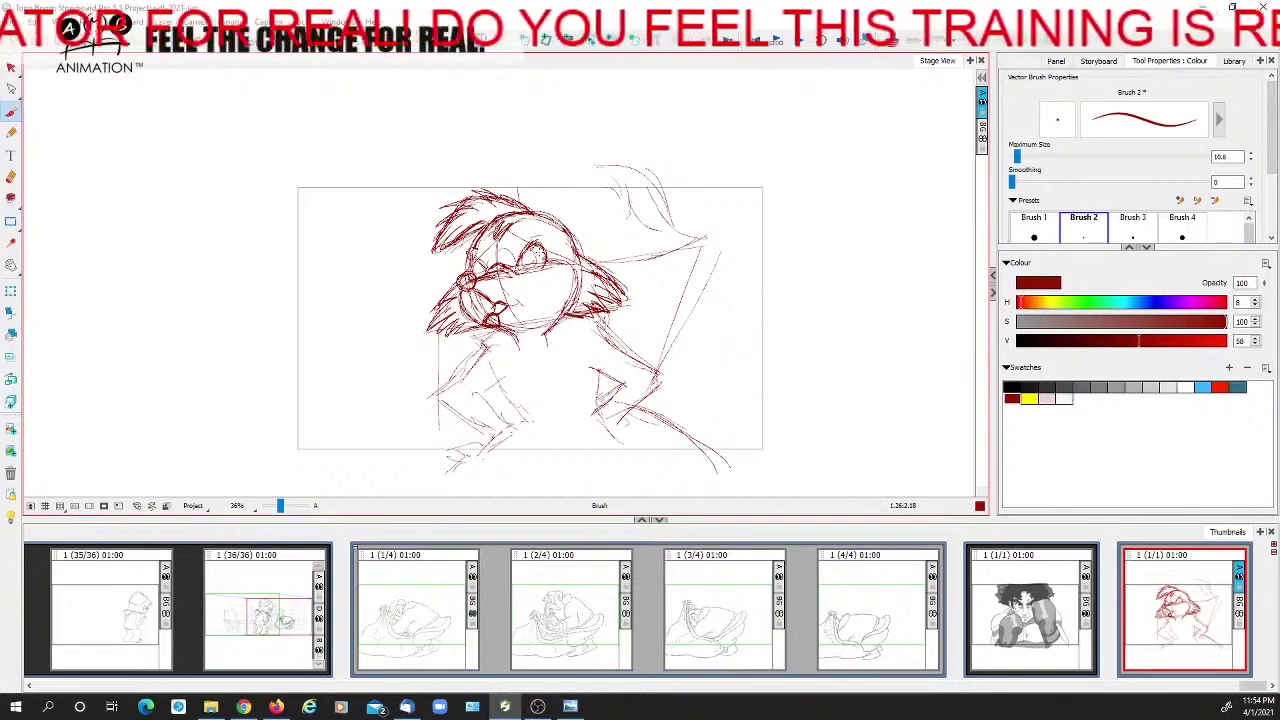
Outline a large cap tilted over the back of the head, with a rounded crown and a long brim pointing right
mouse_move(508, 178)
mouse_down()
mouse_move(620, 148)
mouse_move(692, 240)
mouse_up()
mouse_move(632, 152)
mouse_down()
mouse_move(715, 232)
mouse_move(596, 268)
mouse_up()
mouse_move(500, 164)
mouse_down()
mouse_move(566, 274)
mouse_move(727, 237)
mouse_up()
drag(722, 229, 525, 127)
drag(712, 220, 577, 133)
mouse_move(506, 184)
mouse_down()
mouse_move(600, 143)
mouse_move(694, 238)
mouse_move(733, 233)
mouse_up()
drag(733, 233, 600, 269)
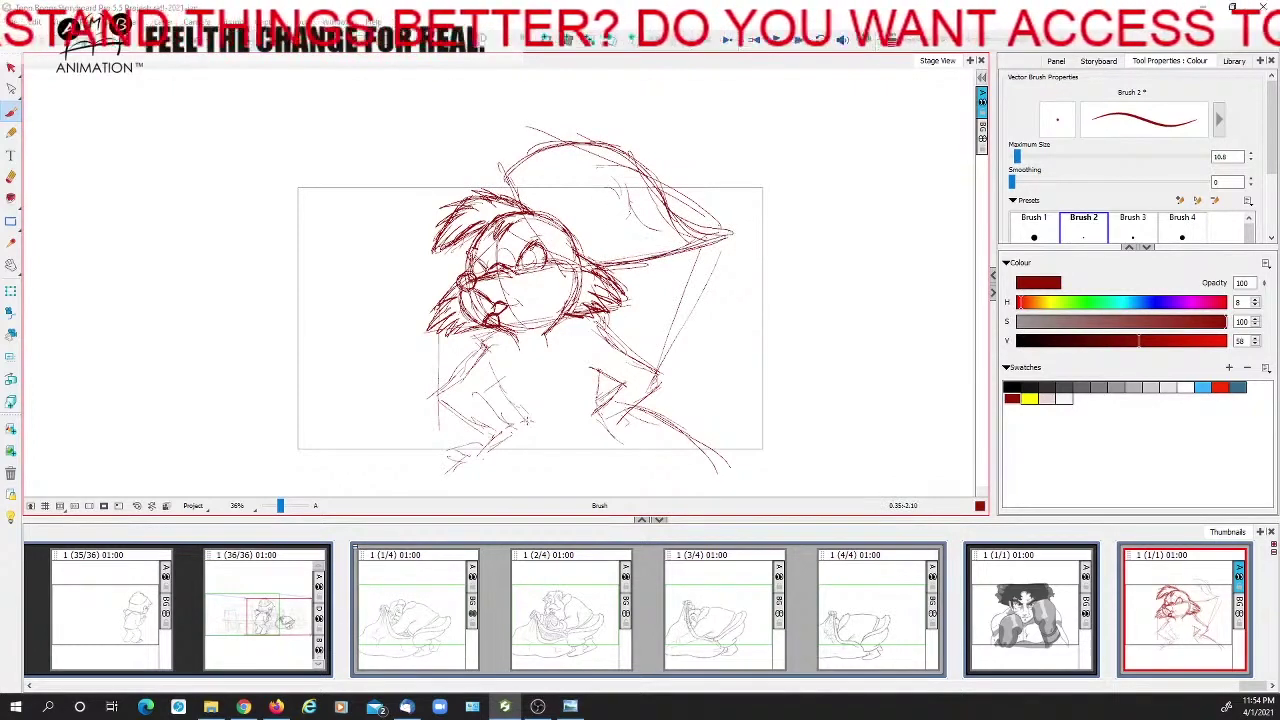
mouse_move(514, 117)
mouse_down()
mouse_move(765, 234)
mouse_move(609, 268)
mouse_up()
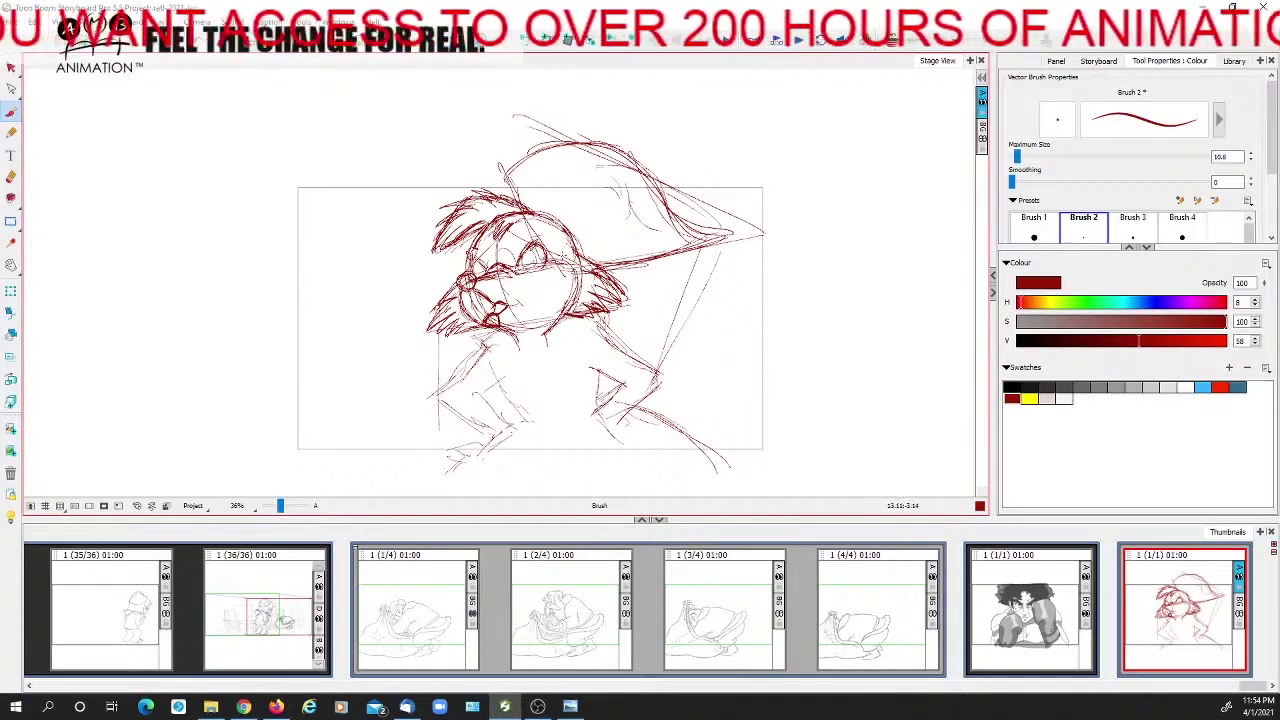
mouse_move(508, 200)
mouse_down()
mouse_move(556, 142)
mouse_move(680, 222)
mouse_move(650, 262)
mouse_move(605, 275)
mouse_up()
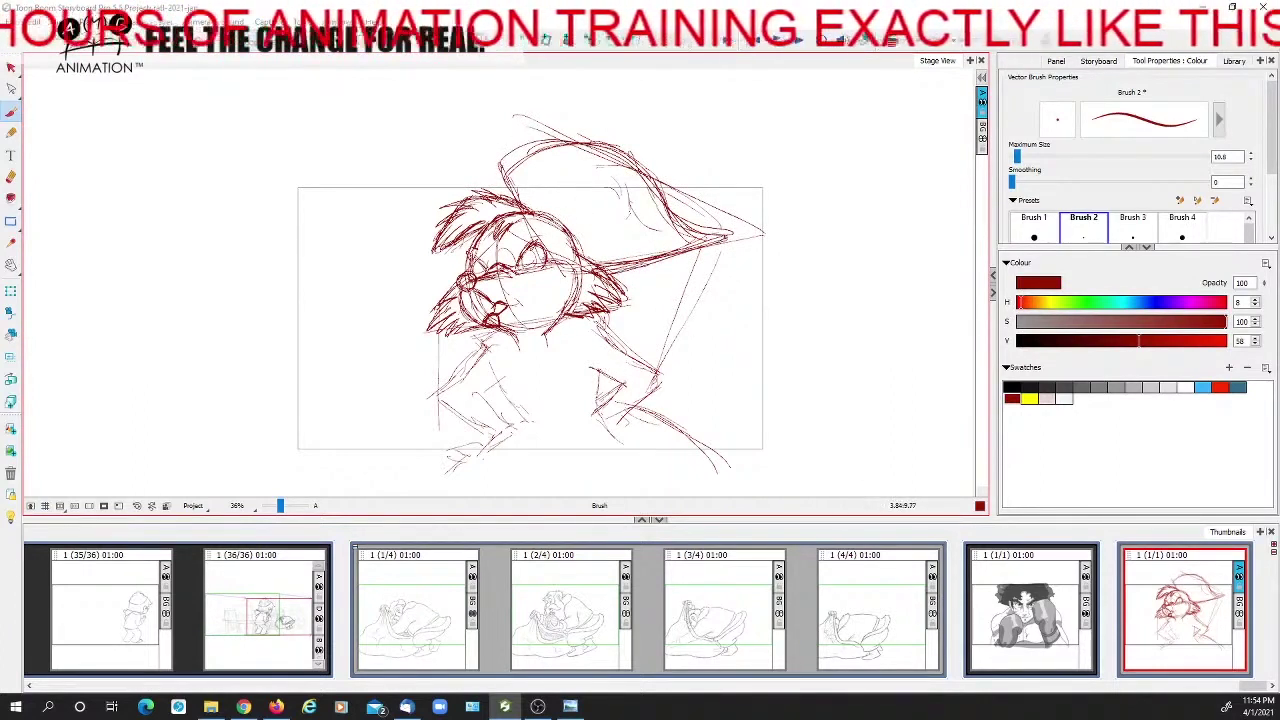
Draw the curved edge dividing the cap's crown and shade the left part with parallel diagonal hatching
mouse_move(546, 207)
mouse_down()
mouse_move(532, 207)
mouse_move(558, 206)
mouse_move(566, 232)
mouse_move(560, 204)
mouse_up()
mouse_move(557, 204)
mouse_down()
mouse_move(566, 234)
mouse_move(558, 208)
mouse_move(620, 153)
mouse_up()
drag(624, 147, 566, 201)
drag(556, 148, 504, 174)
drag(574, 147, 514, 190)
mouse_move(606, 150)
mouse_down()
mouse_move(522, 194)
mouse_move(608, 156)
mouse_up()
mouse_move(550, 196)
mouse_down()
mouse_move(626, 144)
mouse_move(616, 162)
mouse_up()
Define the cap's brim with doubled lower edges, round off the right side of the crown and add fold lines
mouse_move(566, 202)
mouse_down()
mouse_move(620, 154)
mouse_move(599, 181)
mouse_move(650, 153)
mouse_move(676, 208)
mouse_move(604, 250)
mouse_move(655, 240)
mouse_move(570, 261)
mouse_up()
mouse_move(681, 214)
mouse_down()
mouse_move(574, 264)
mouse_move(612, 252)
mouse_move(590, 266)
mouse_up()
drag(667, 255, 585, 271)
drag(735, 237, 680, 252)
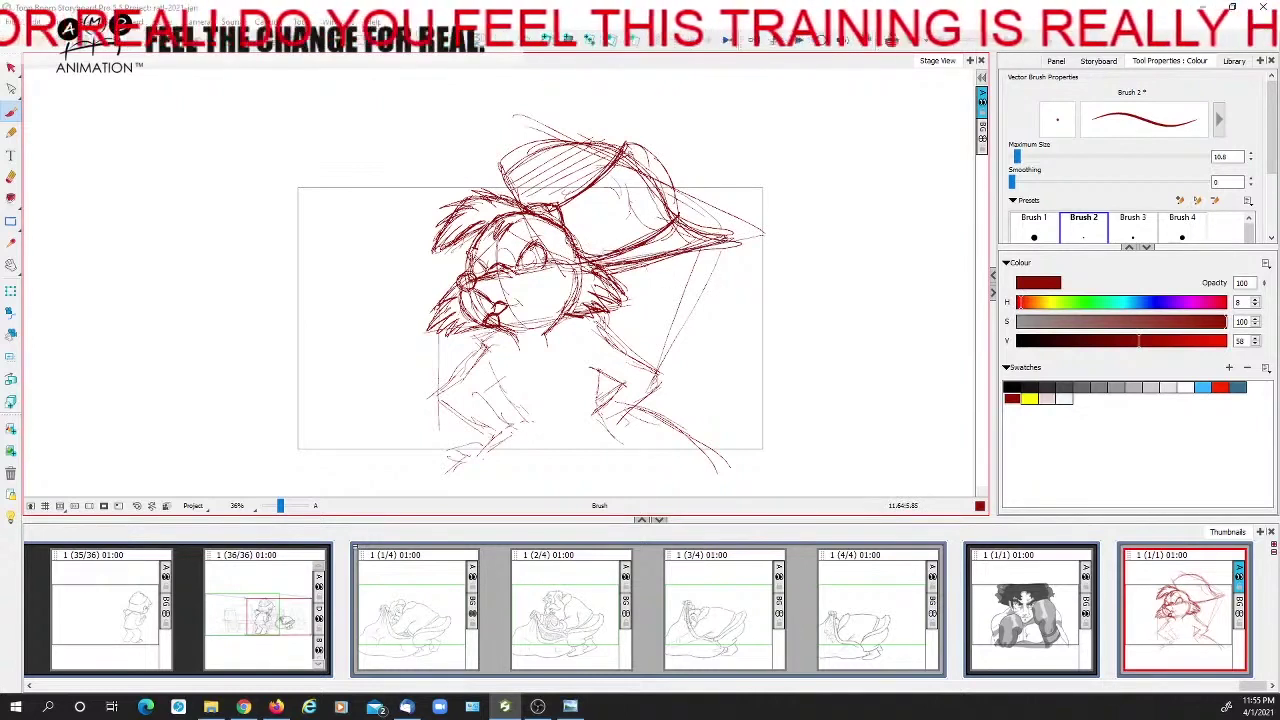
drag(603, 245, 575, 257)
mouse_move(646, 216)
mouse_down()
mouse_move(576, 266)
mouse_move(684, 220)
mouse_up()
mouse_move(627, 143)
mouse_down()
mouse_move(647, 150)
mouse_move(677, 222)
mouse_up()
mouse_move(606, 168)
mouse_down()
mouse_move(554, 211)
mouse_move(566, 220)
mouse_up()
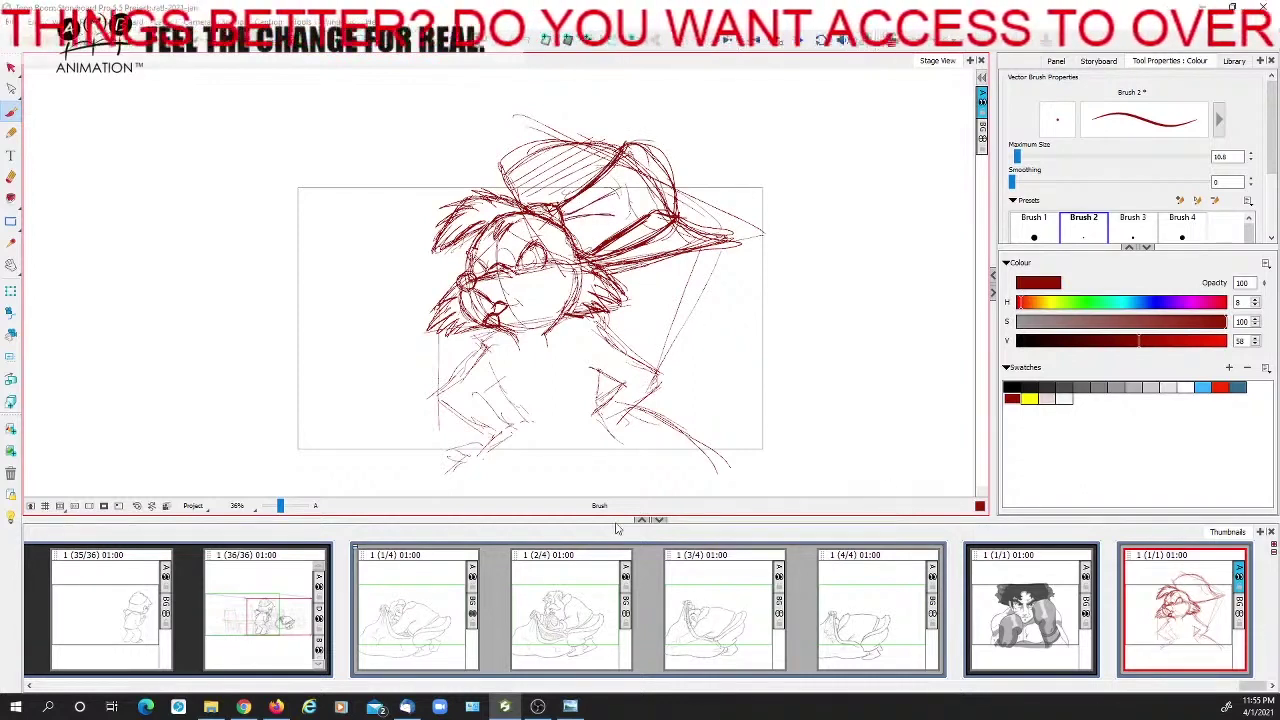
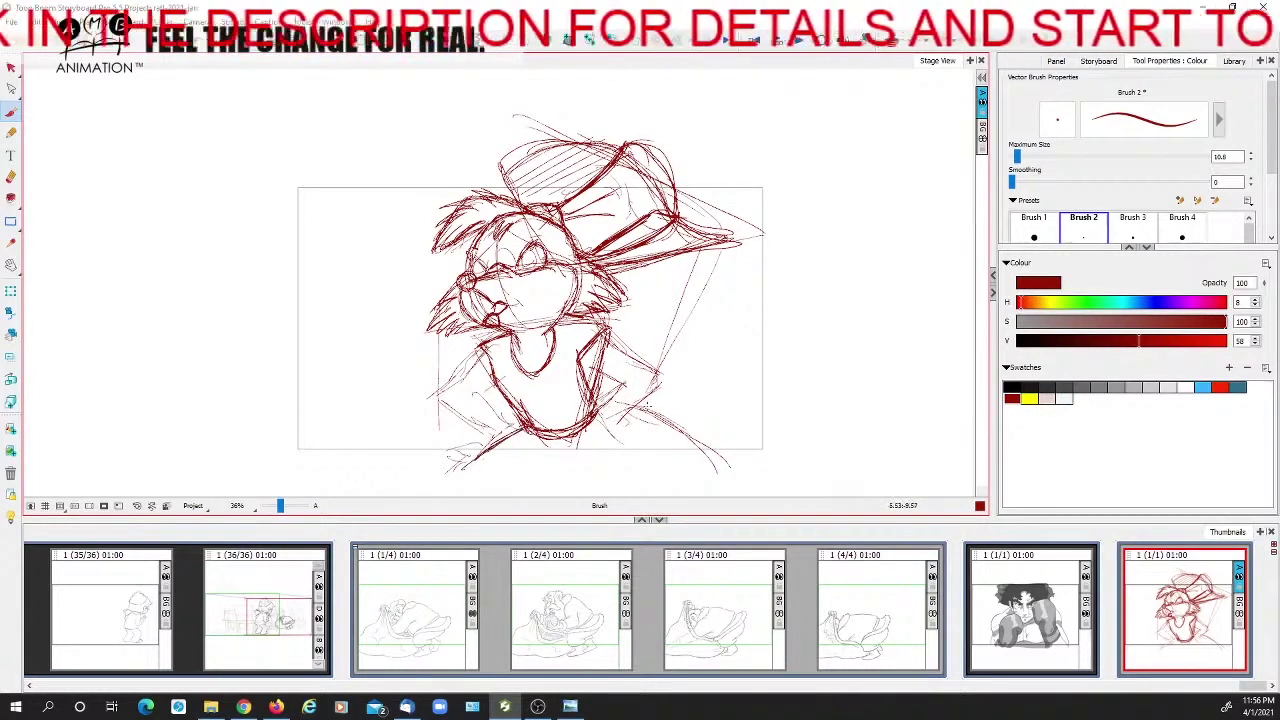
Strengthen both thigh lines, extend them outward past the panel's lower edge and add a short horizontal ground line beneath
drag(641, 404, 728, 461)
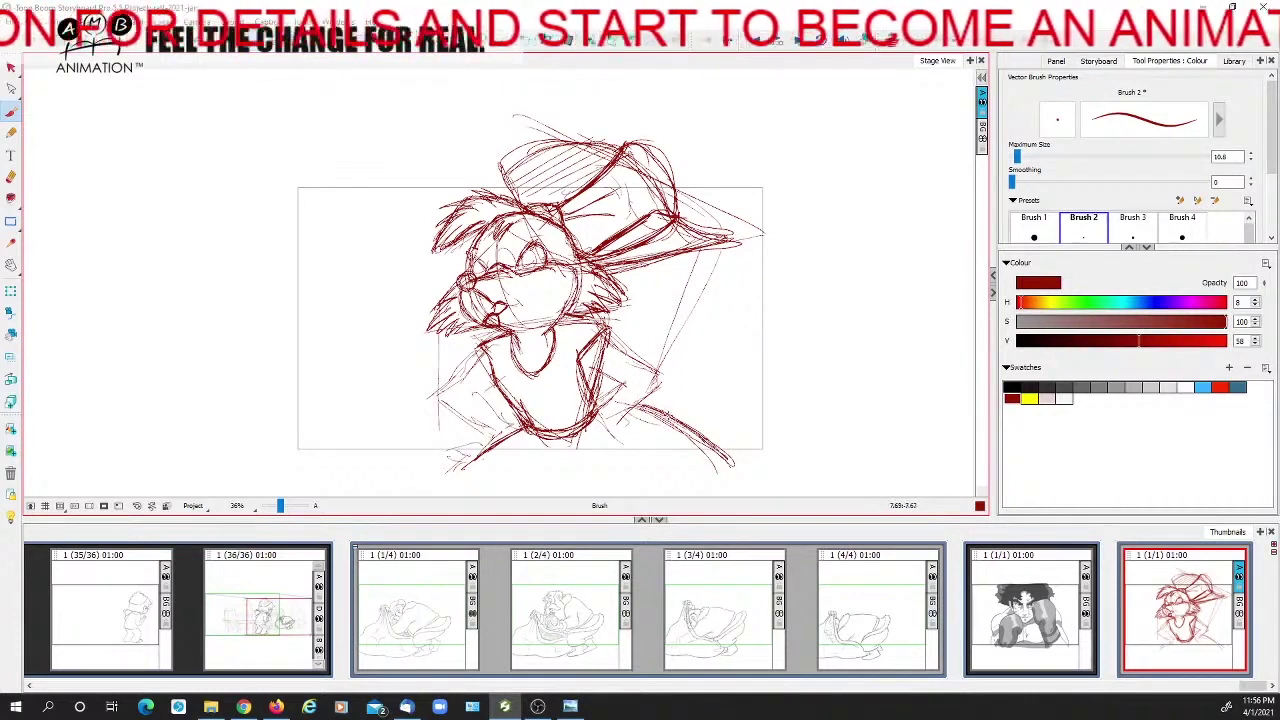
drag(522, 431, 450, 483)
mouse_move(604, 402)
mouse_down()
mouse_move(774, 486)
mouse_move(748, 467)
mouse_up()
drag(478, 464, 438, 512)
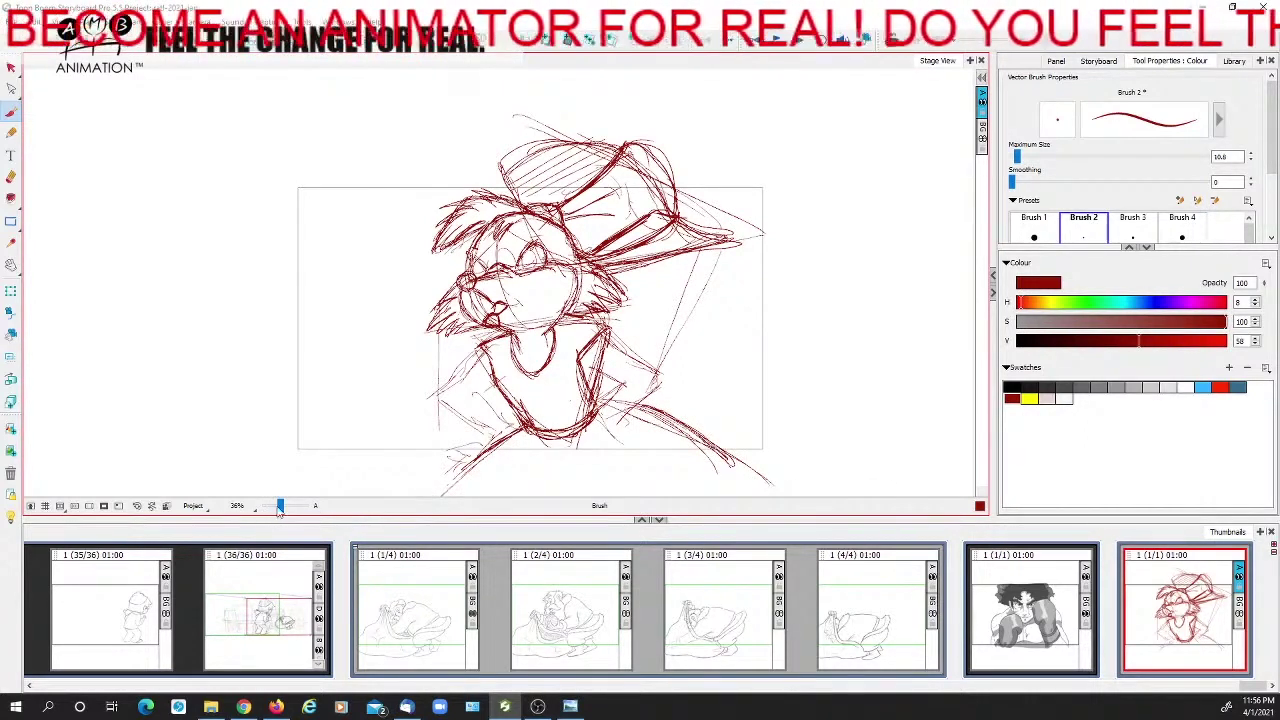
key(2)
mouse_move(516, 380)
mouse_down()
mouse_move(435, 448)
mouse_move(543, 462)
mouse_up()
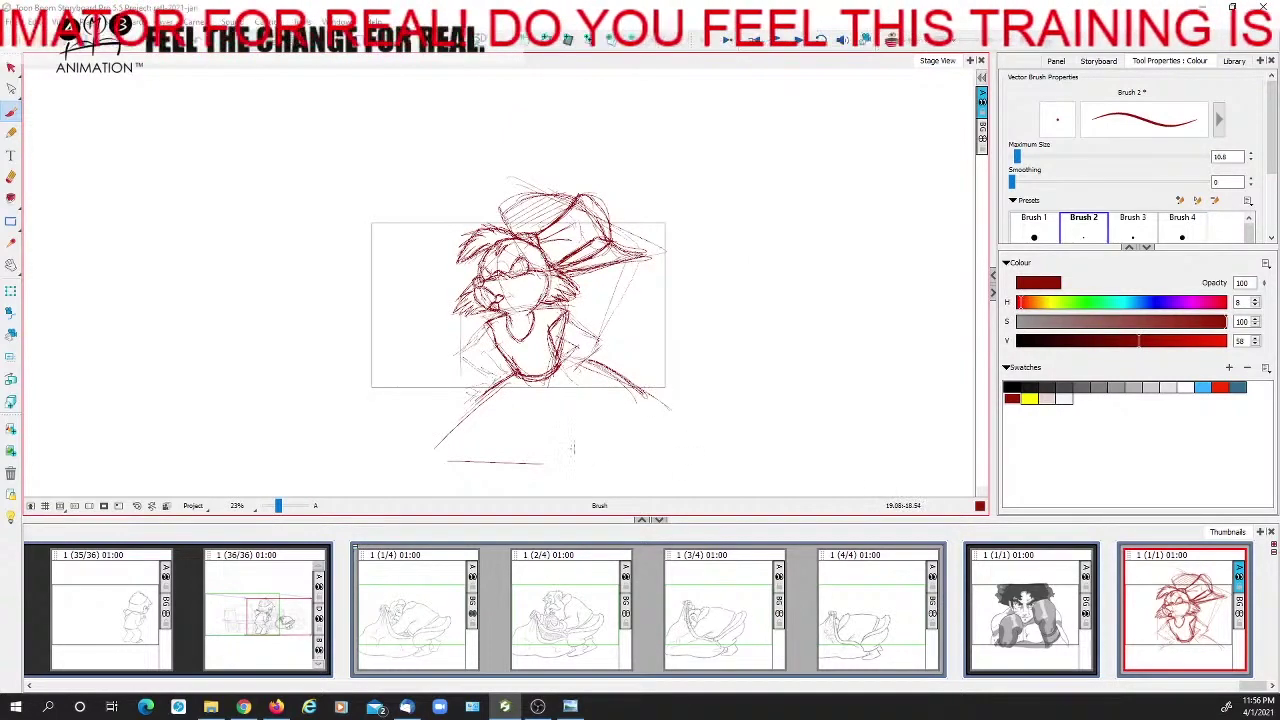
key(1)
key(1)
drag(538, 396, 532, 326)
drag(283, 508, 282, 509)
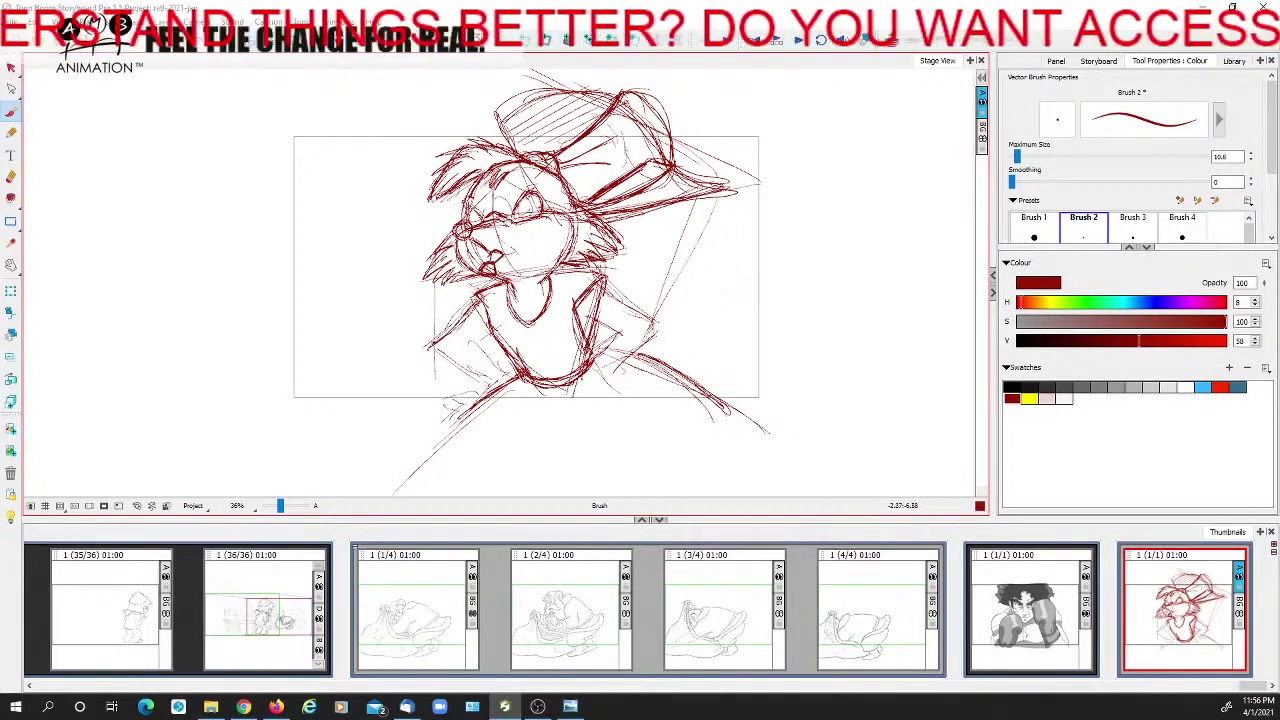
Sketch both bent arms with hands resting on the thighs, and darken the lines of the eyes and muzzle
drag(493, 330, 471, 349)
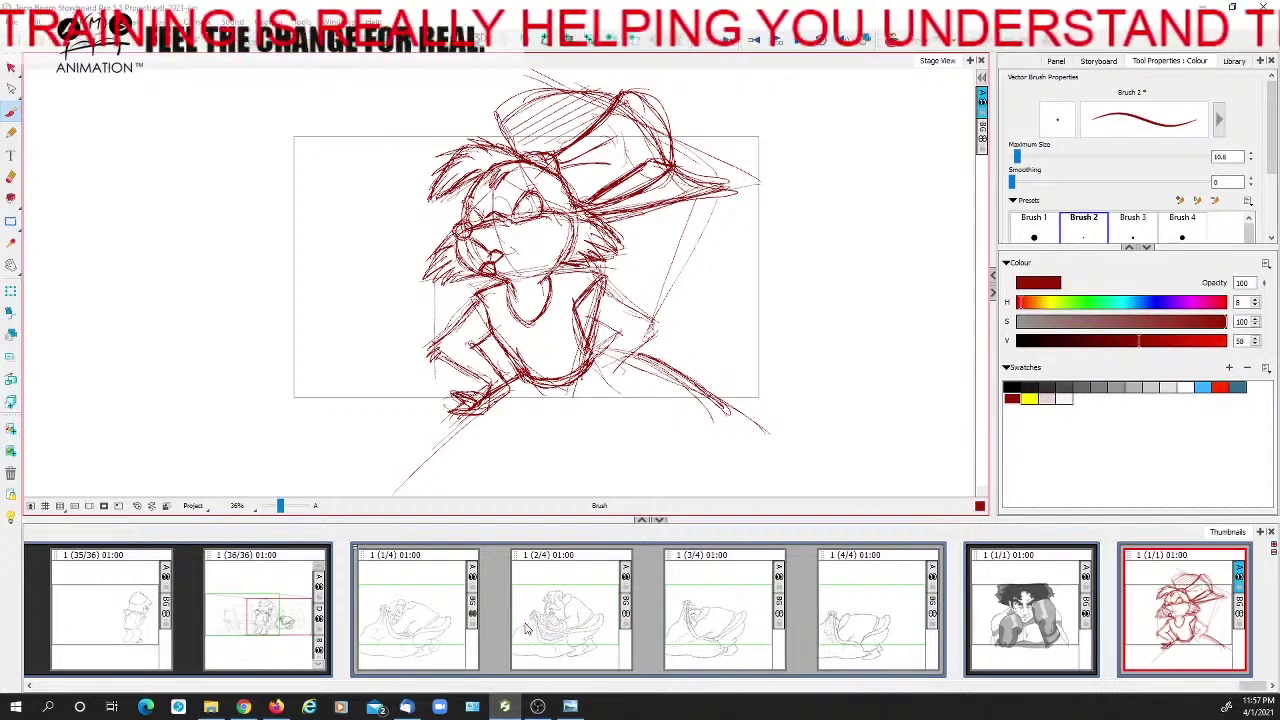
key(space)
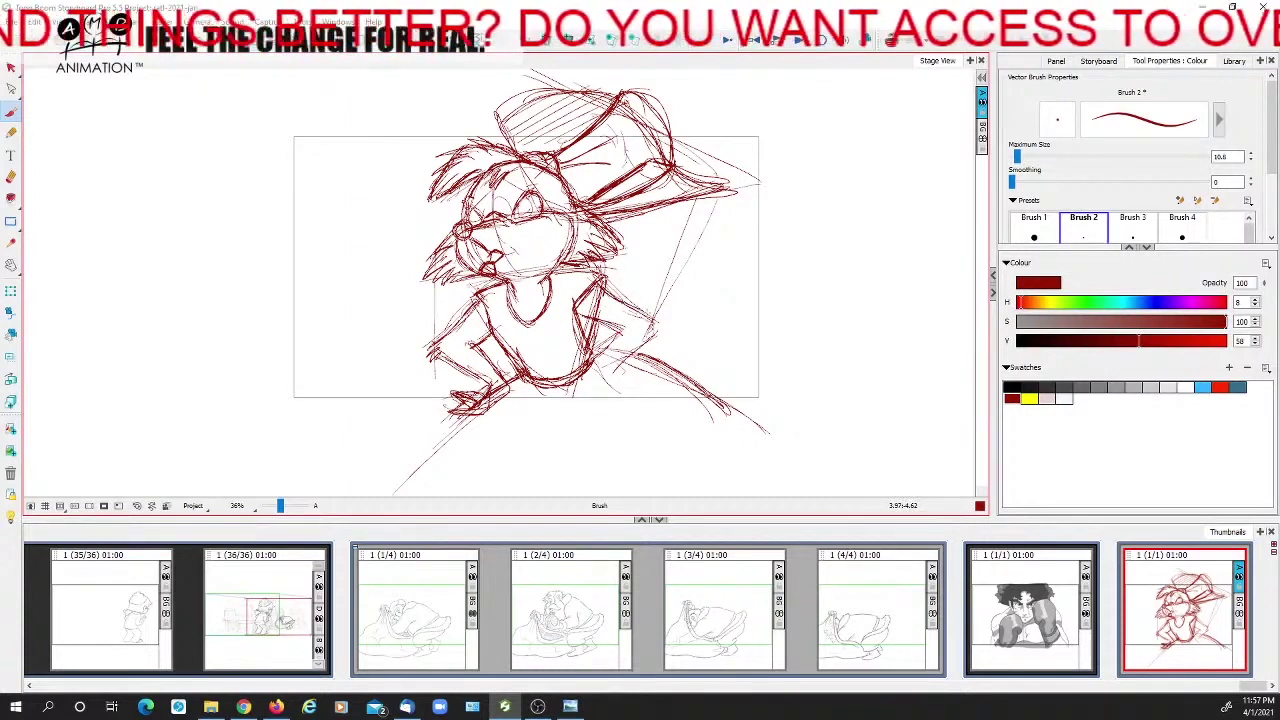
mouse_move(659, 318)
mouse_down()
mouse_move(592, 361)
mouse_move(630, 323)
mouse_up()
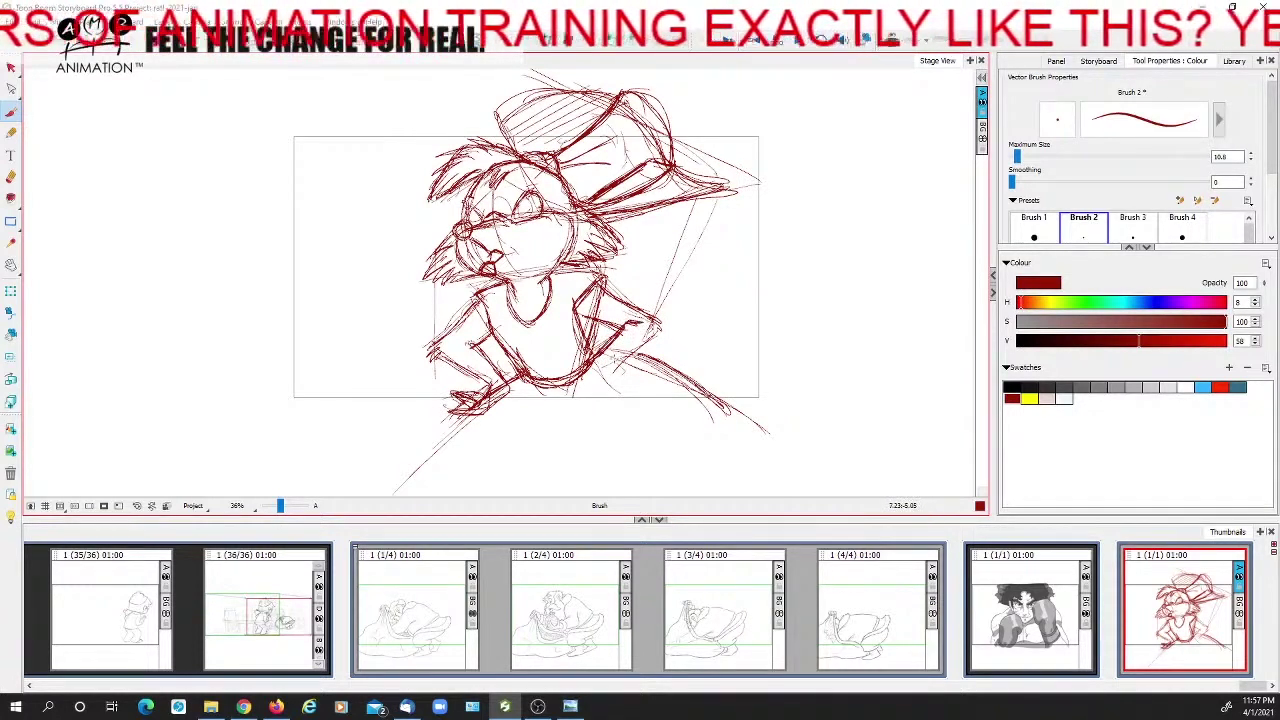
drag(600, 368, 656, 342)
drag(618, 362, 662, 332)
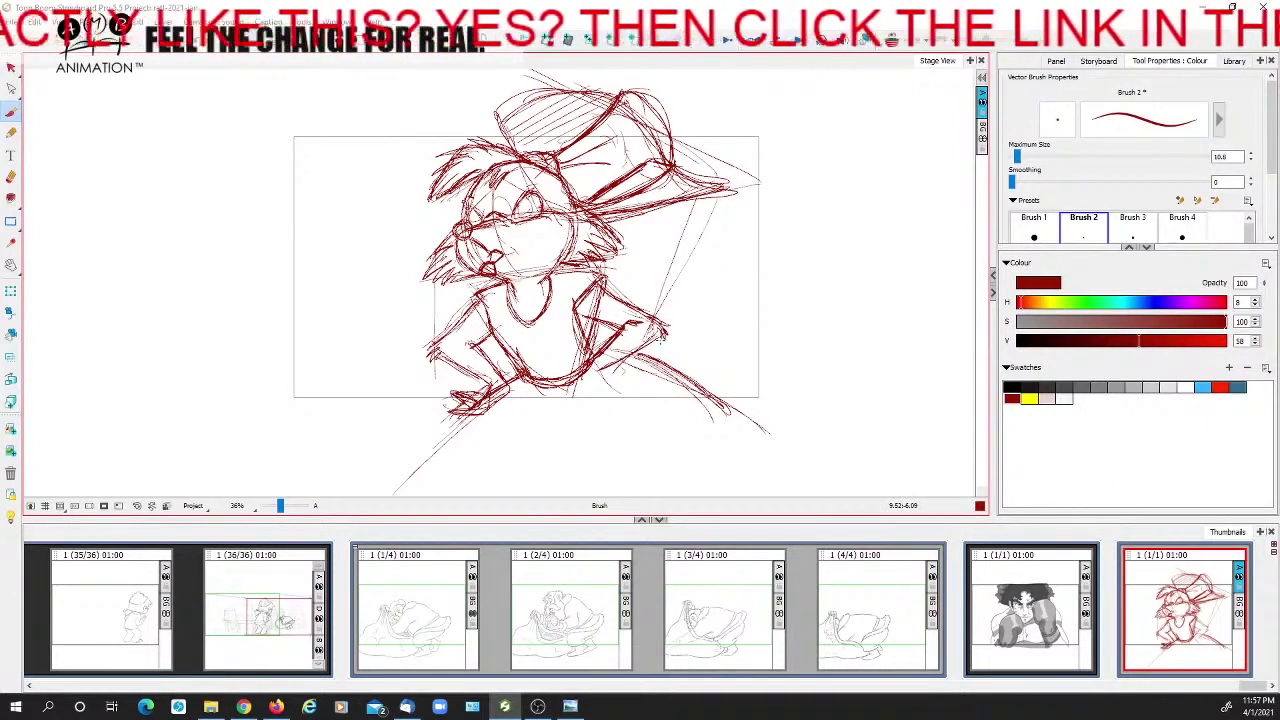
drag(585, 365, 588, 379)
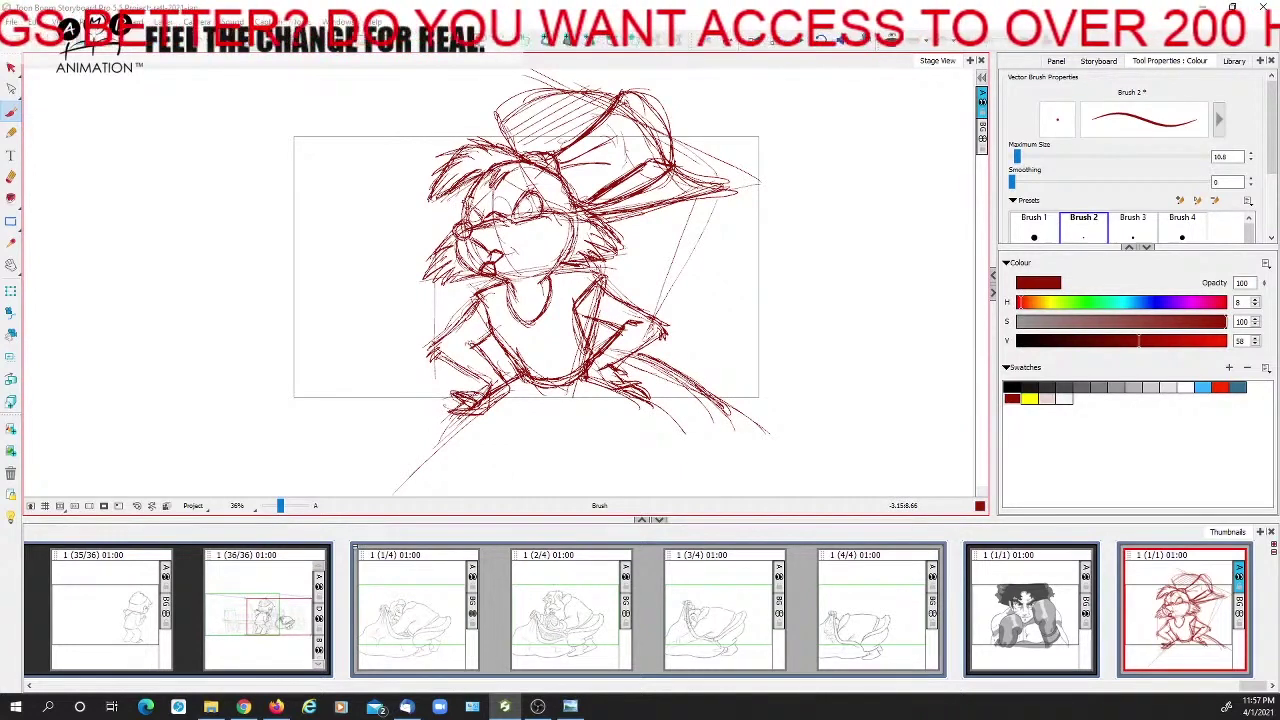
drag(478, 136, 427, 160)
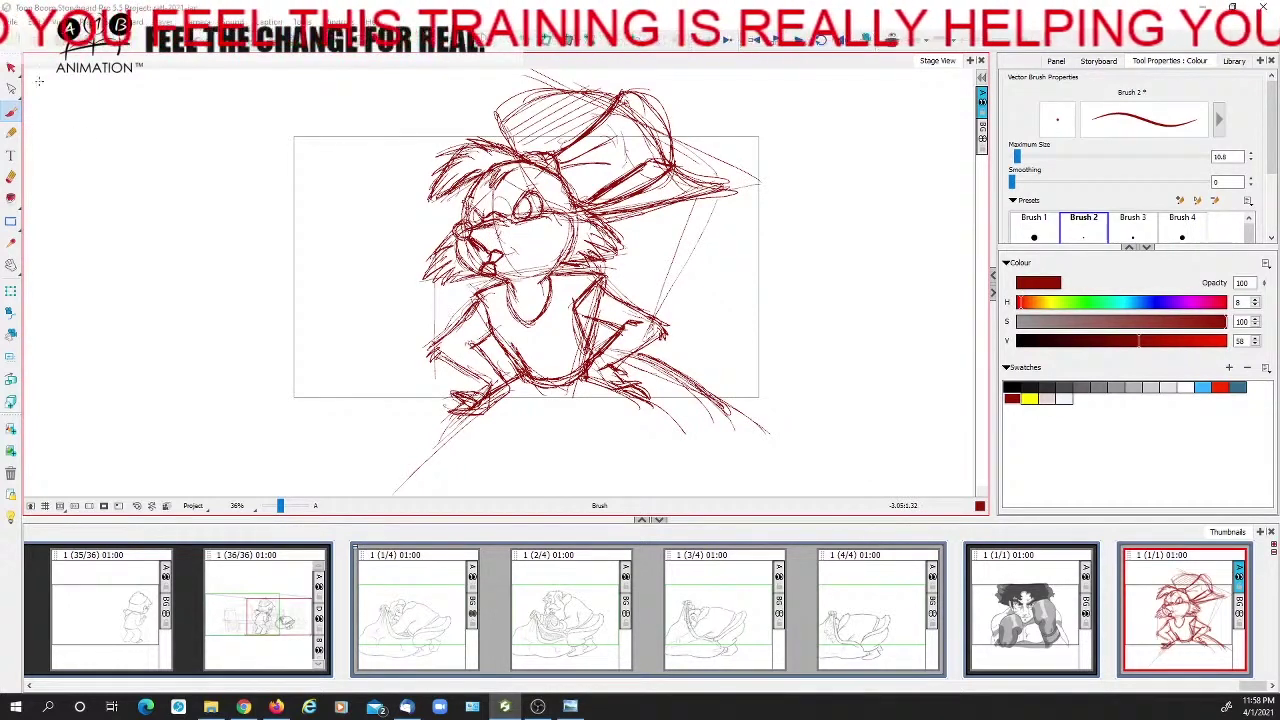
Select the entire character sketch and scale it down to suit the panel frame
key(alt+s)
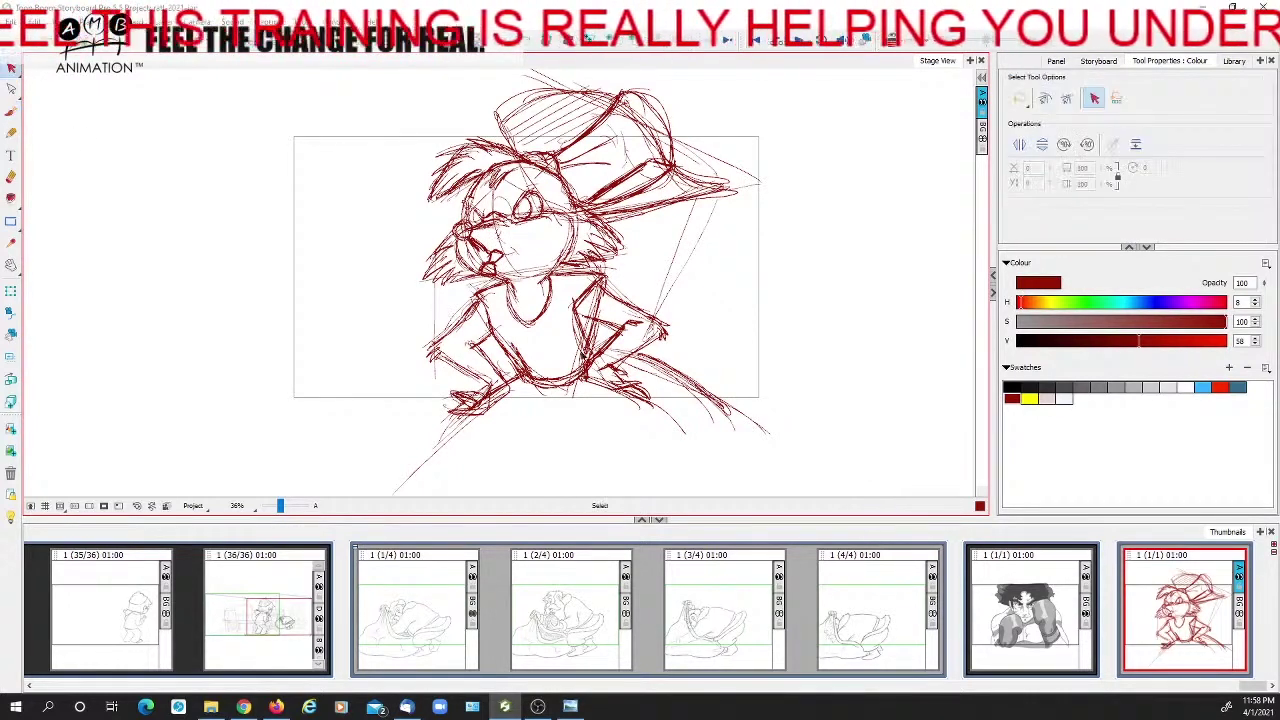
key(ctrl+a)
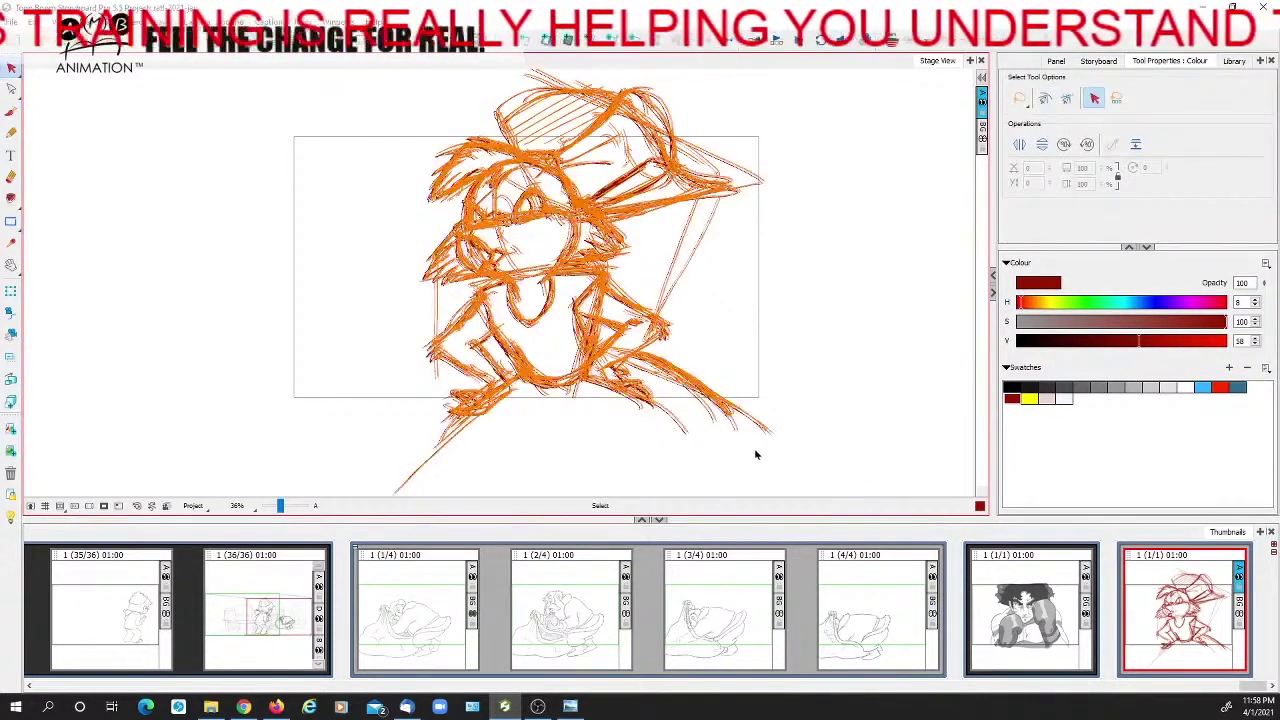
key(1)
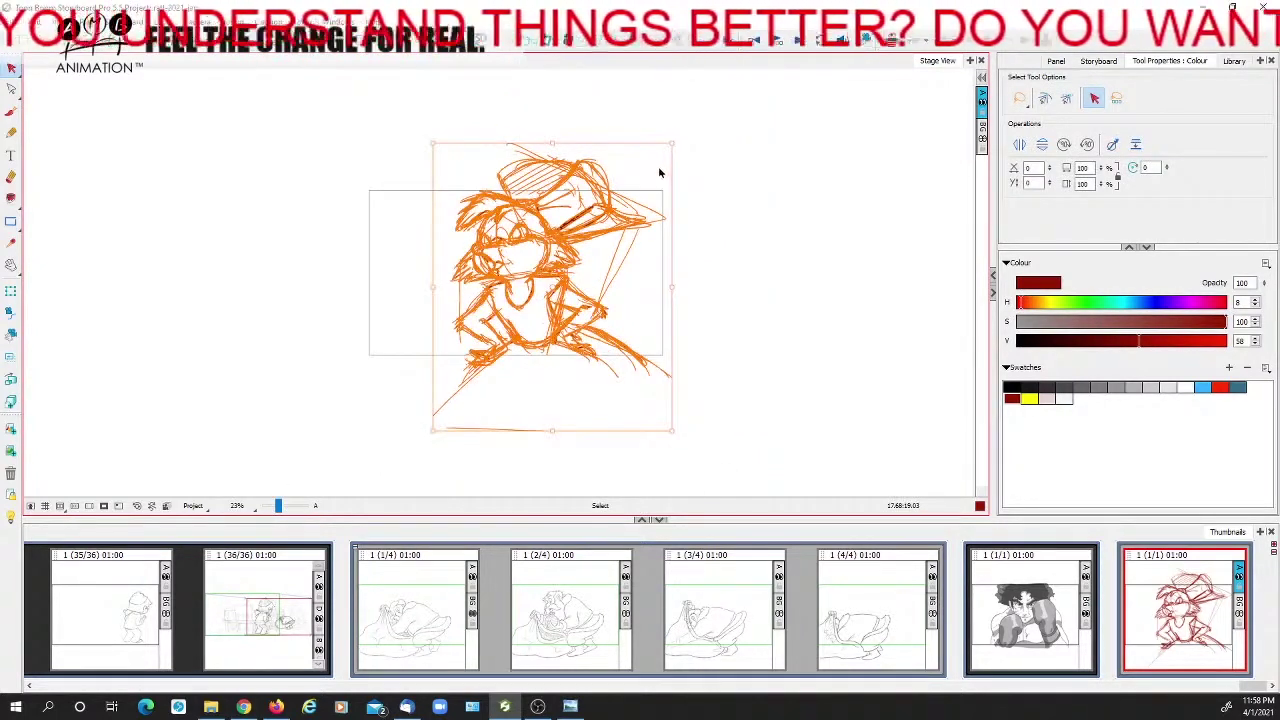
drag(673, 144, 652, 173)
key(ctrl+space)
drag(292, 505, 278, 506)
mouse_move(557, 327)
mouse_down()
mouse_move(677, 257)
mouse_move(697, 220)
mouse_up()
key(ctrl+e)
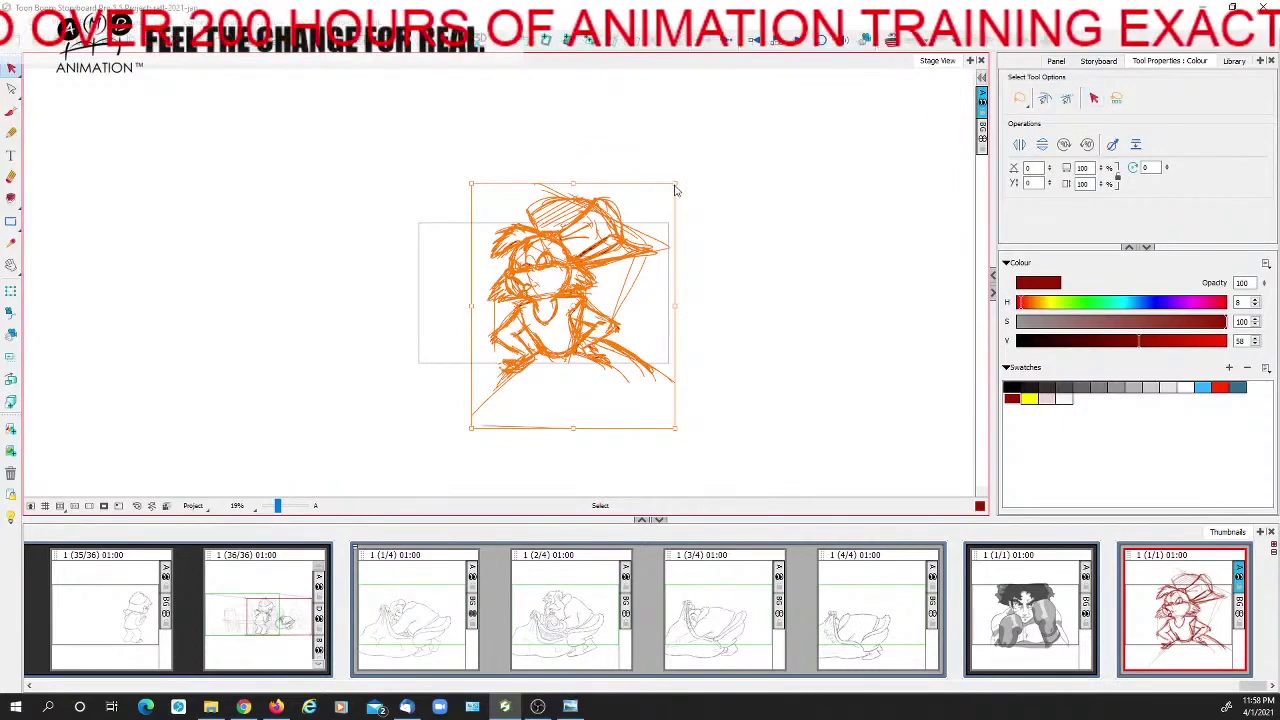
click(618, 54)
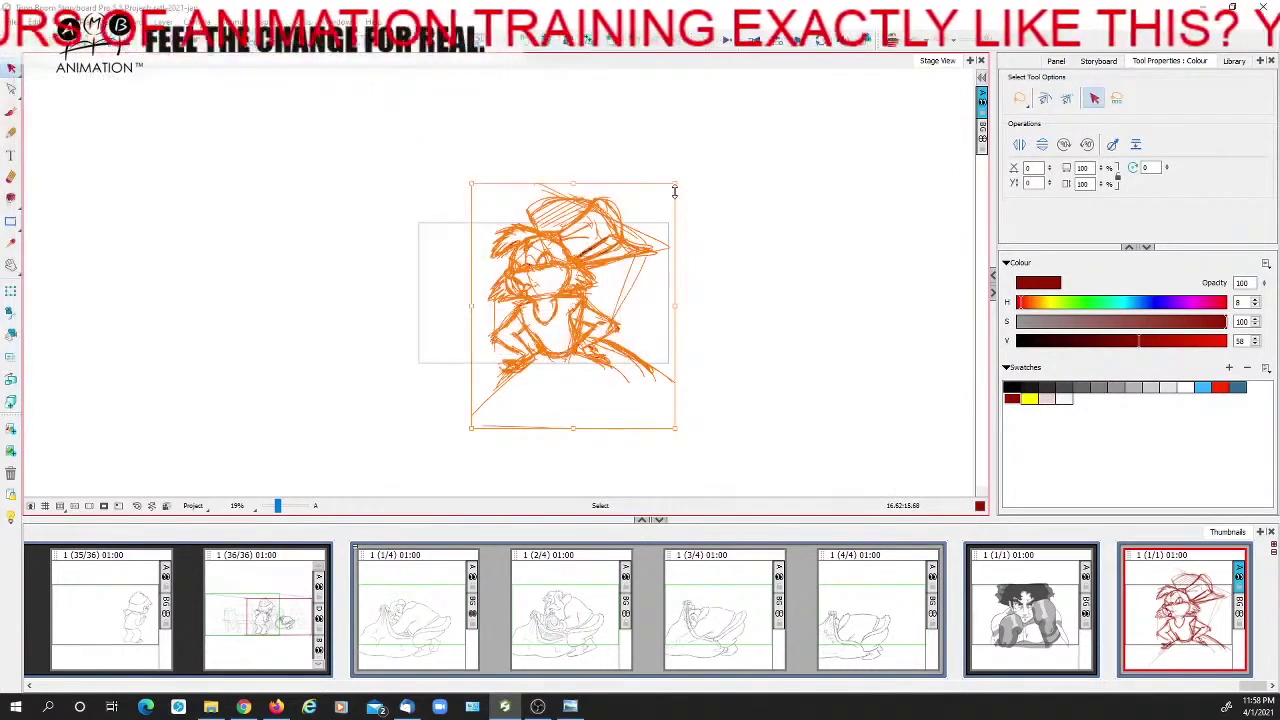
drag(675, 184, 628, 235)
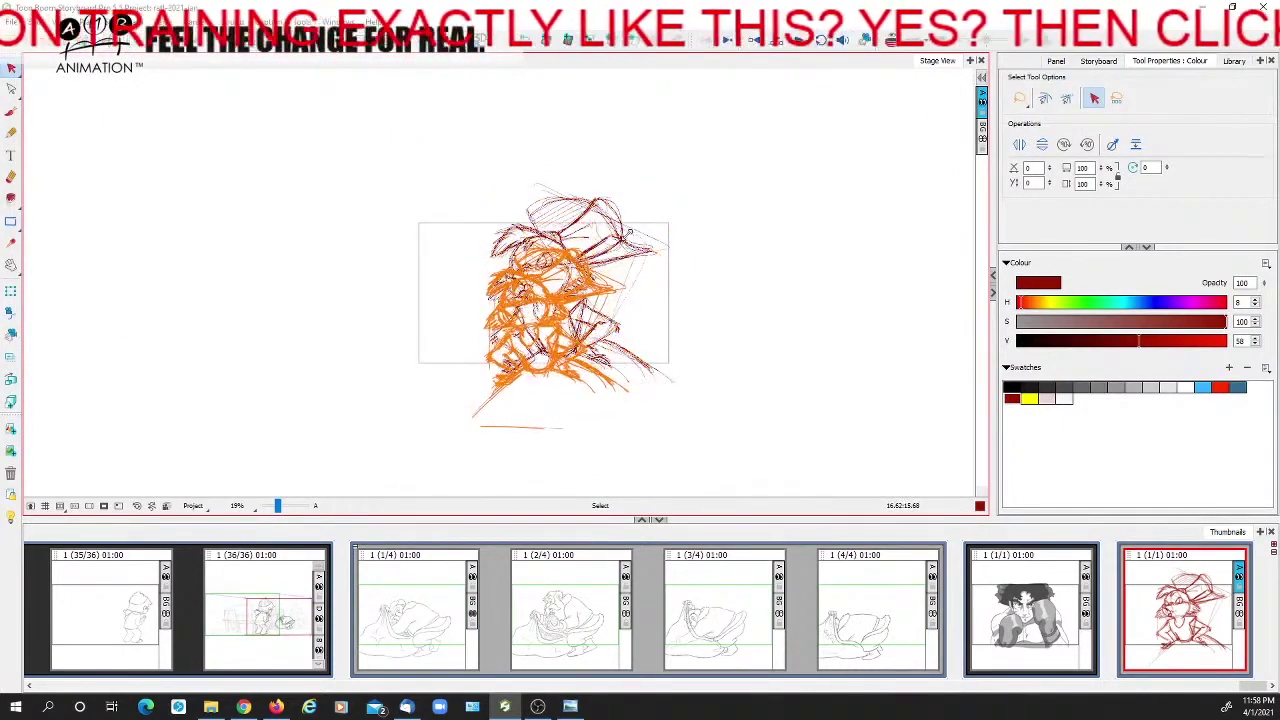
key(ctrl+z)
Move the reduced sketch up into the panel frame, deselect it and save the project
drag(566, 345, 576, 317)
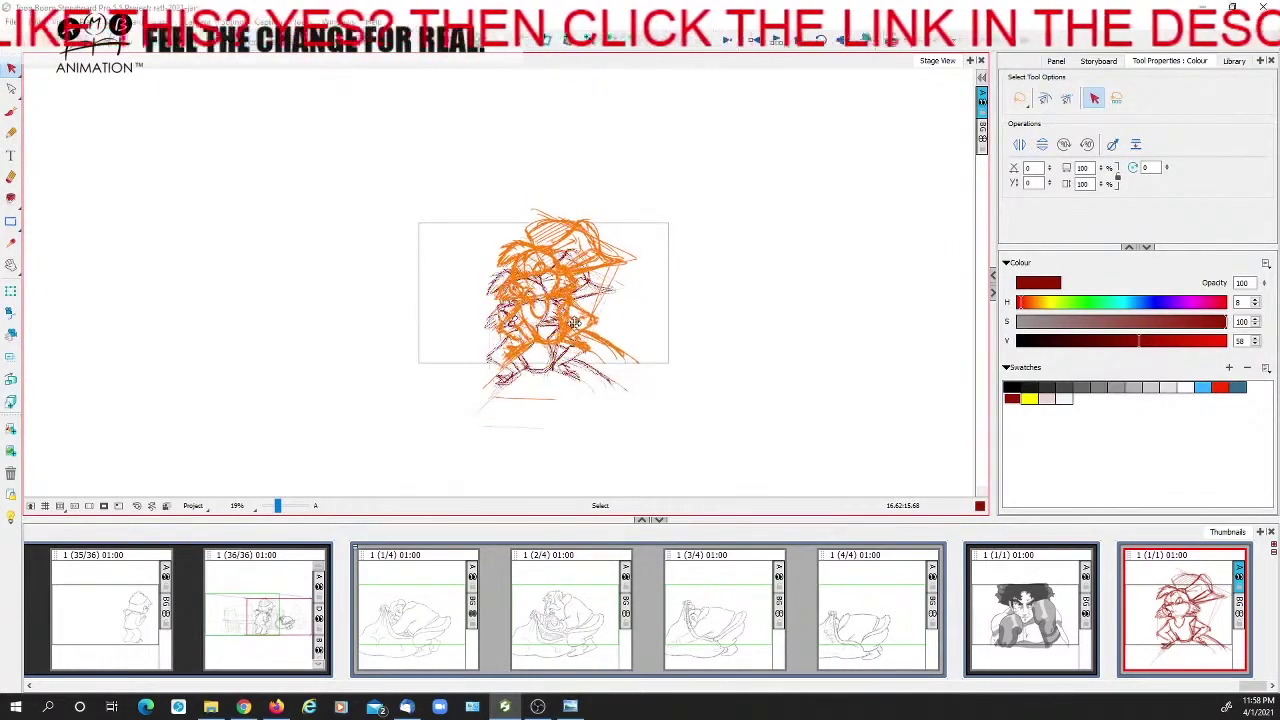
click(709, 339)
drag(277, 508, 282, 507)
drag(698, 329, 573, 306)
key(ctrl+s)
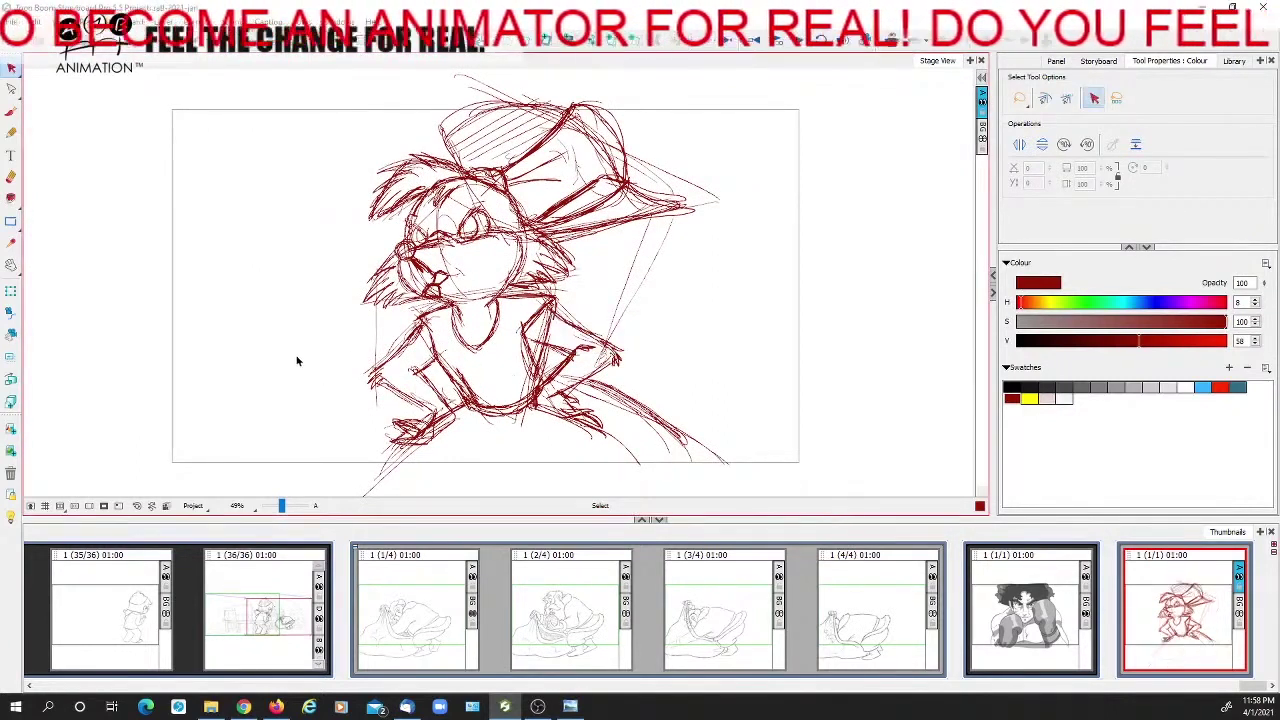
Select all the sketch lines with the Select tool, recolour them with the pale pink swatch and deselect them
scroll(343, 351, left, 3)
click(11, 69)
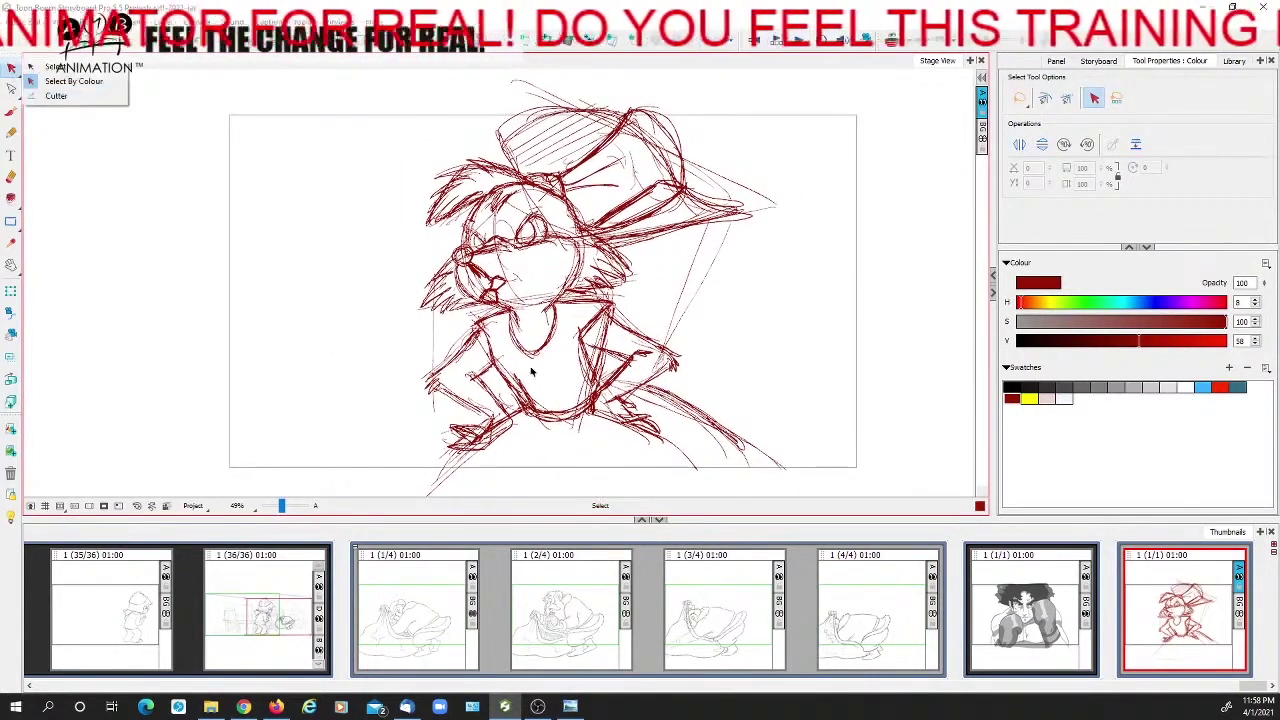
key(ctrl+a)
click(1048, 399)
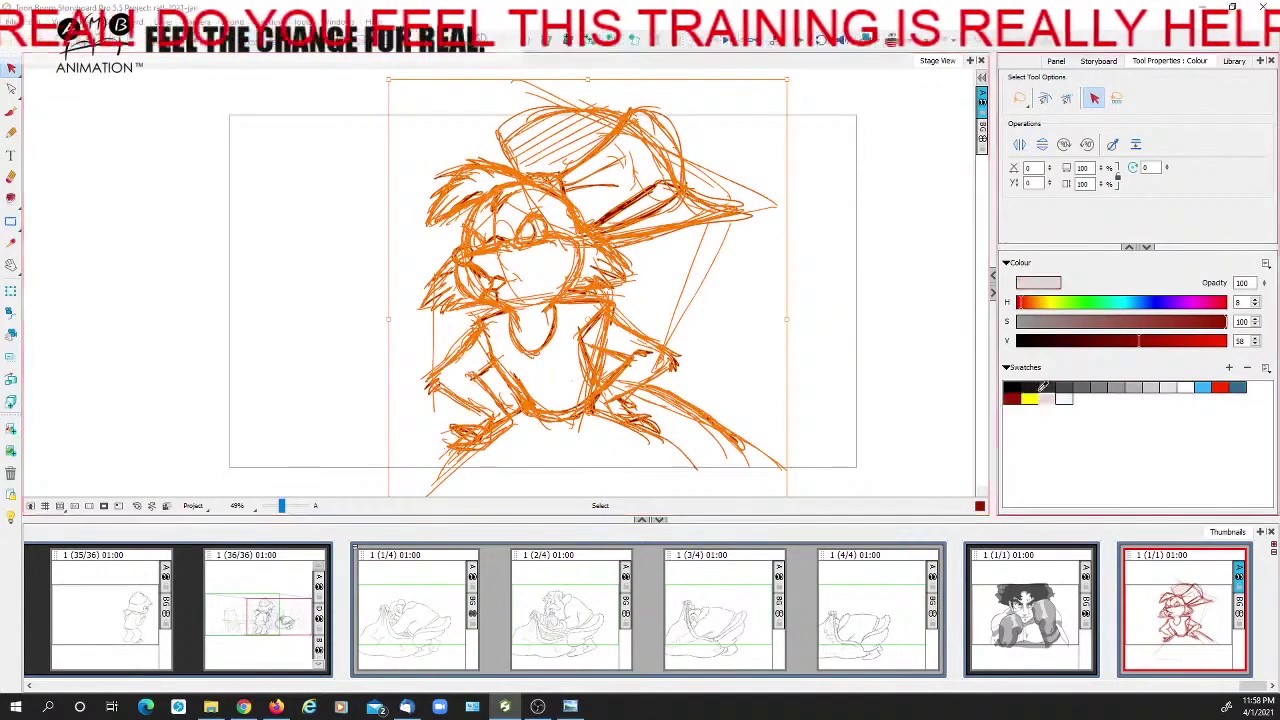
click(855, 361)
Activate the Brush tool and set its colour to the black swatch for drawing over the head
click(11, 110)
drag(281, 506, 285, 507)
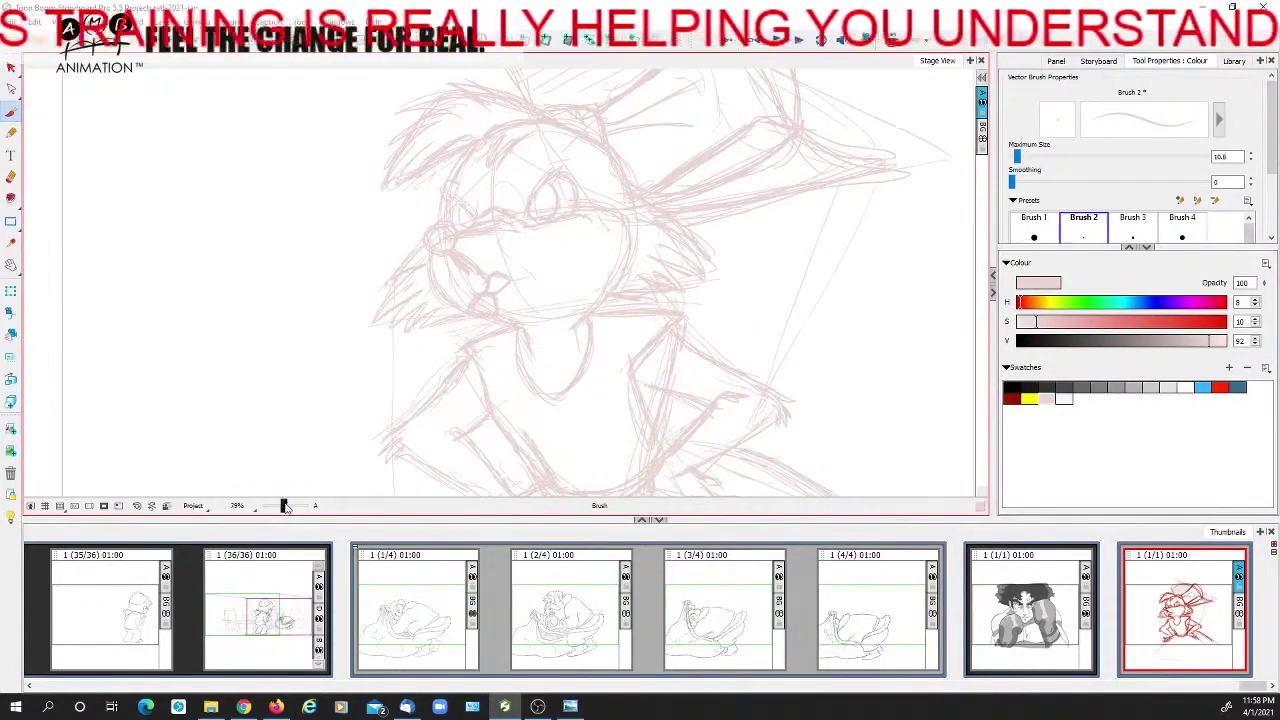
click(1012, 387)
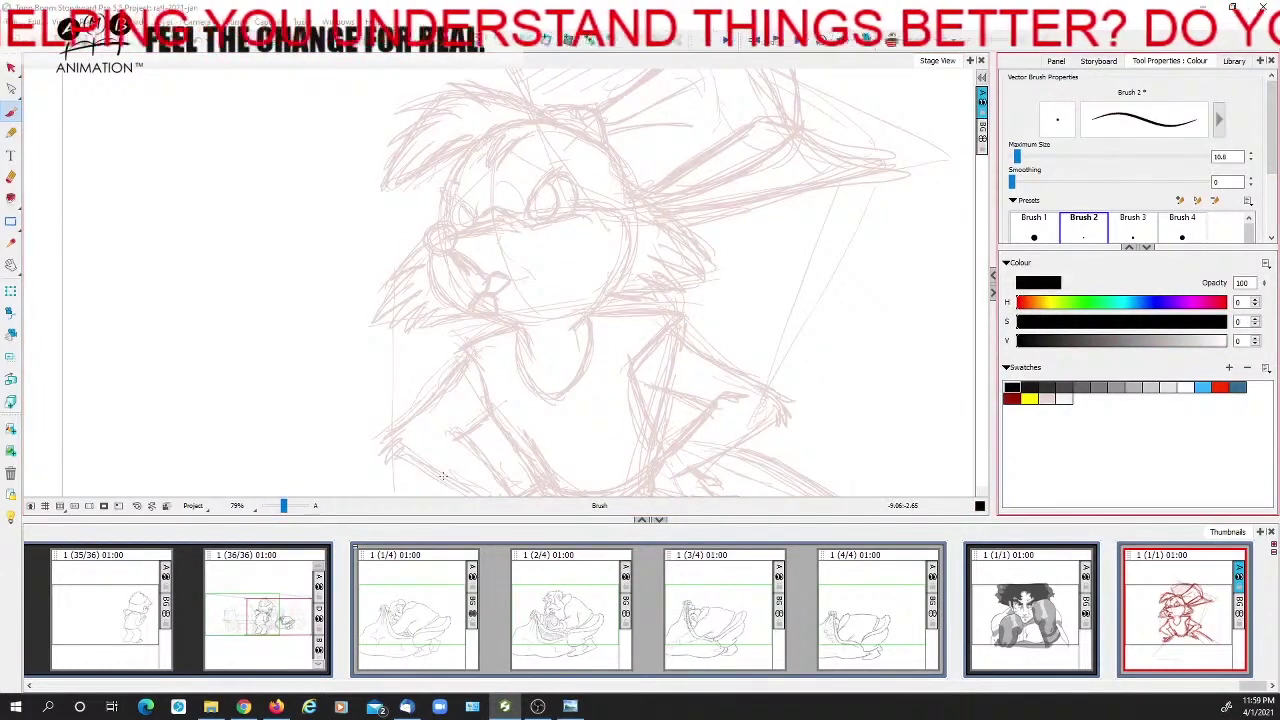
Ink the near eye's upper lid over the rough with black brush strokes and add a row of thick eyelashes along it
drag(284, 507, 285, 507)
key(space)
drag(536, 263, 518, 331)
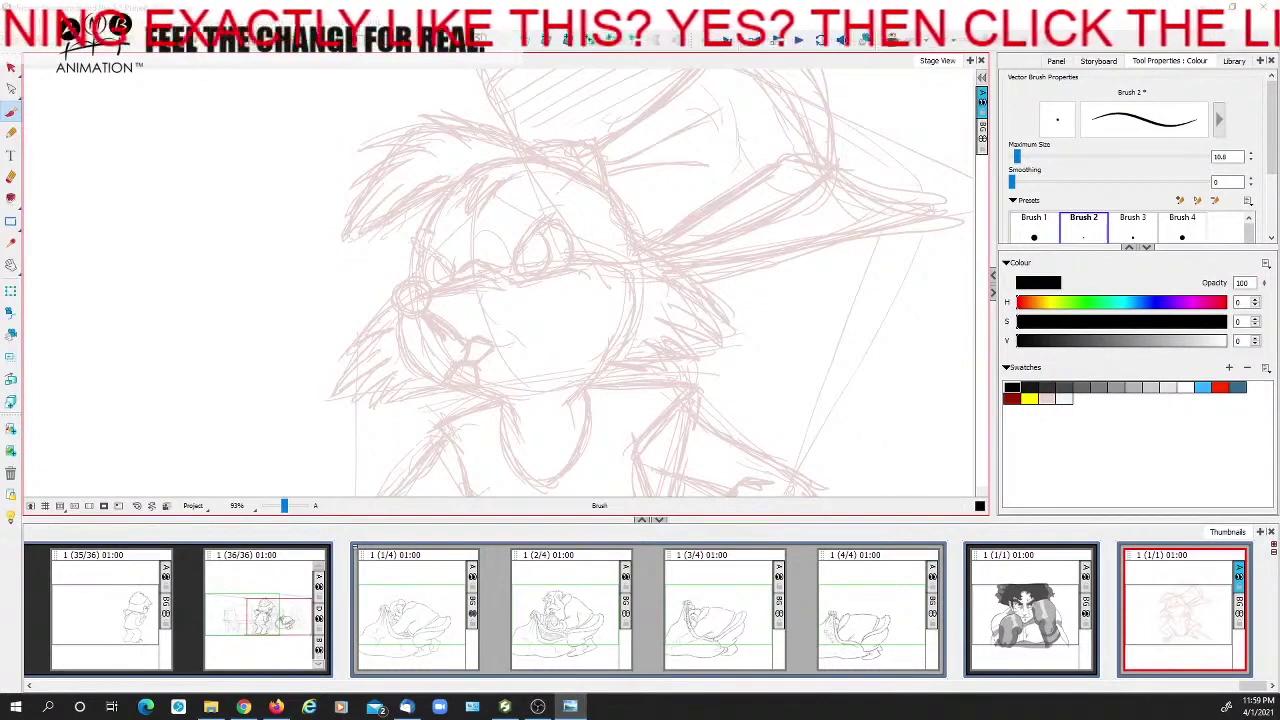
click(12, 112)
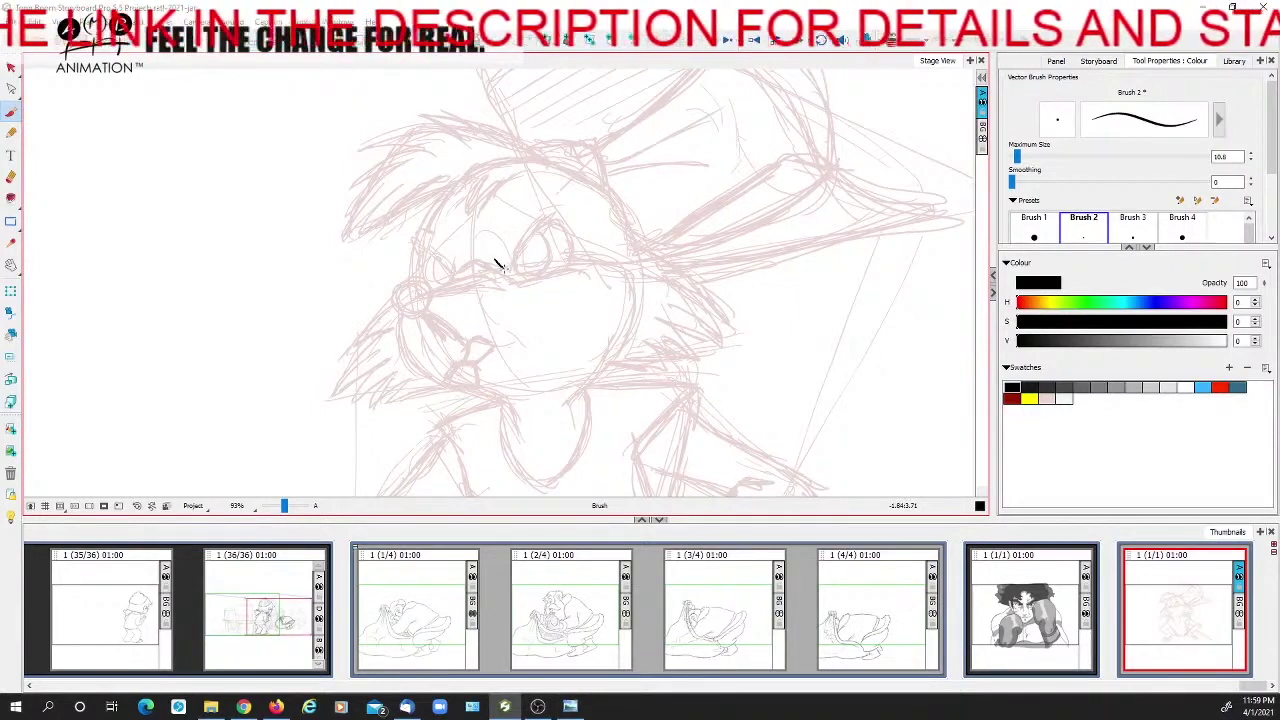
mouse_move(495, 262)
mouse_down()
mouse_move(504, 268)
mouse_move(545, 215)
mouse_up()
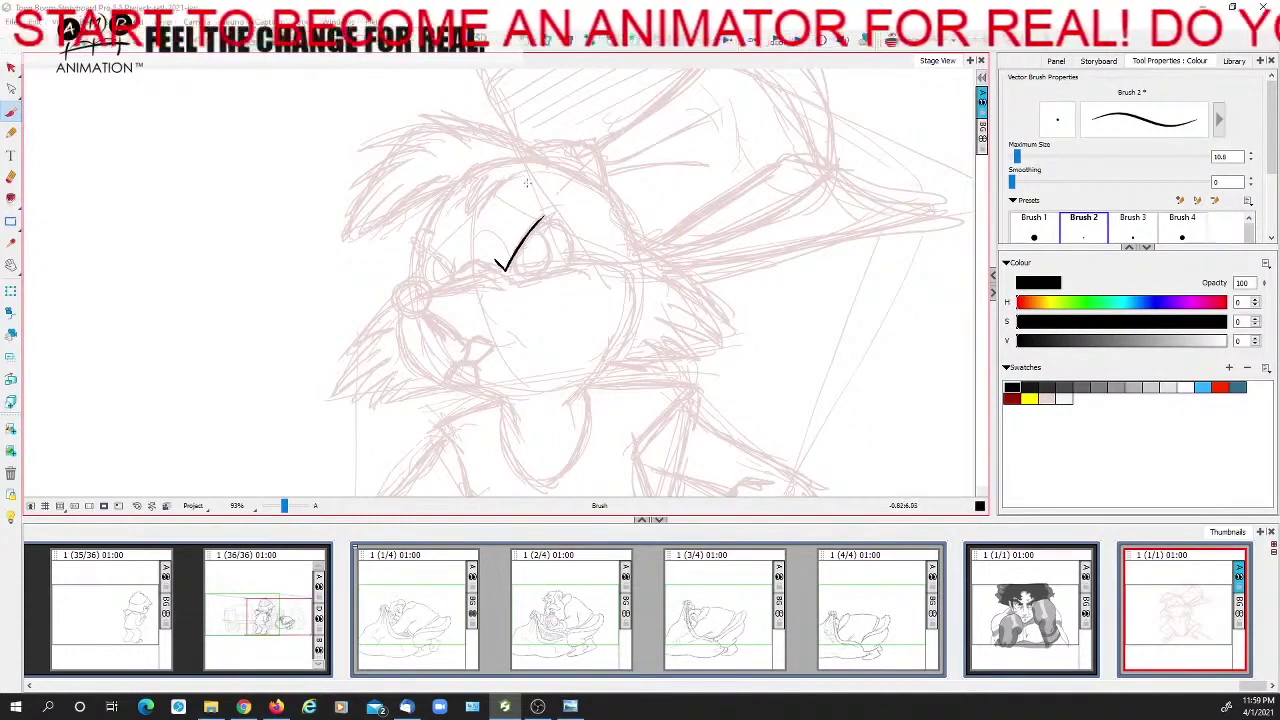
drag(530, 234, 556, 219)
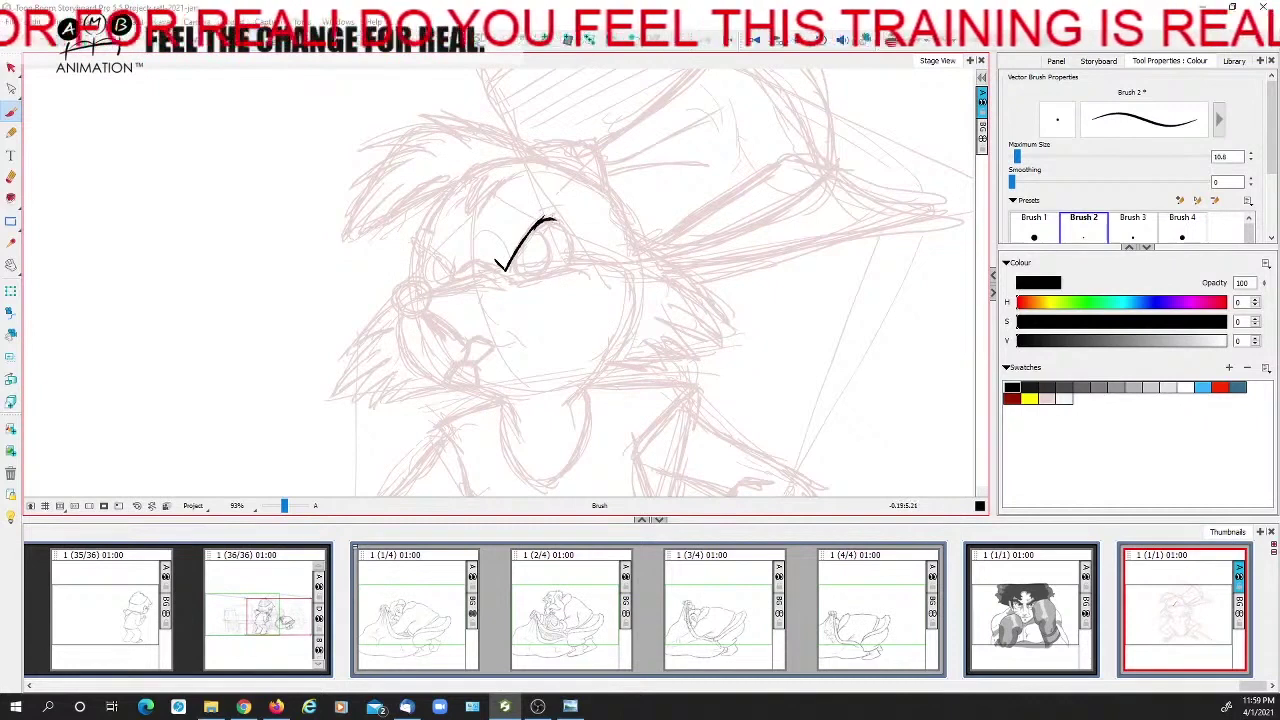
drag(562, 226, 572, 235)
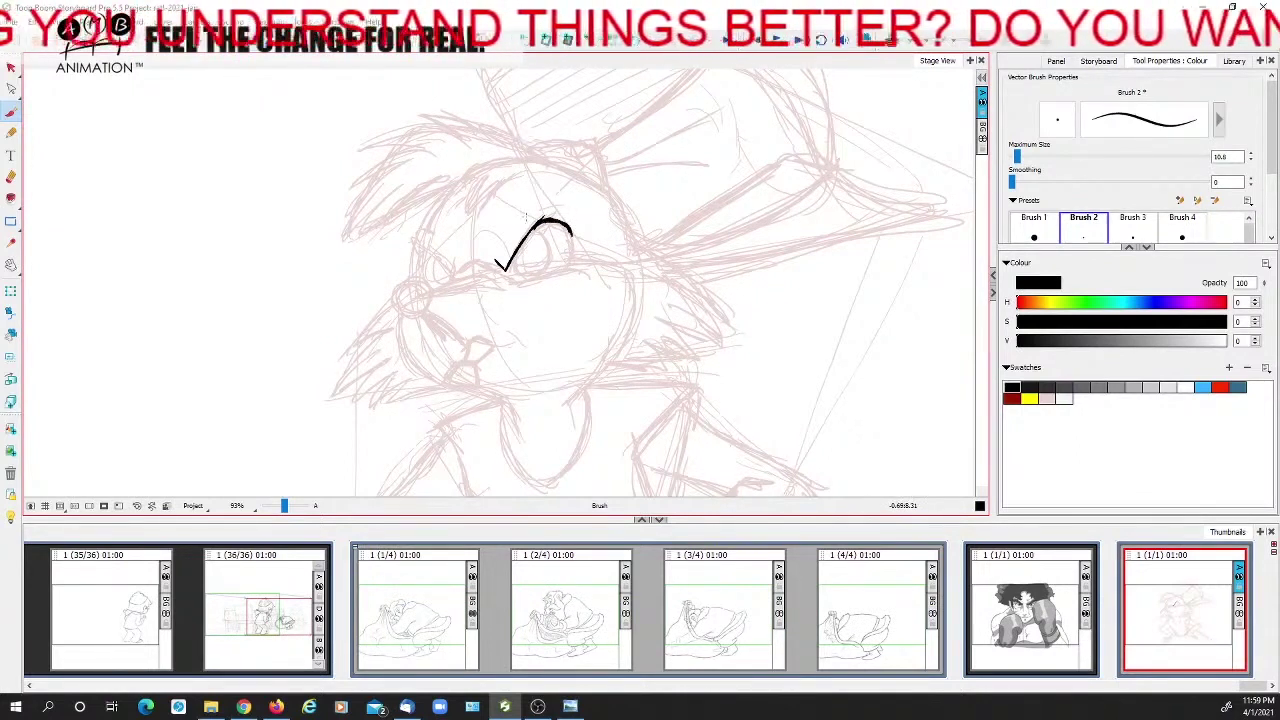
drag(542, 221, 551, 200)
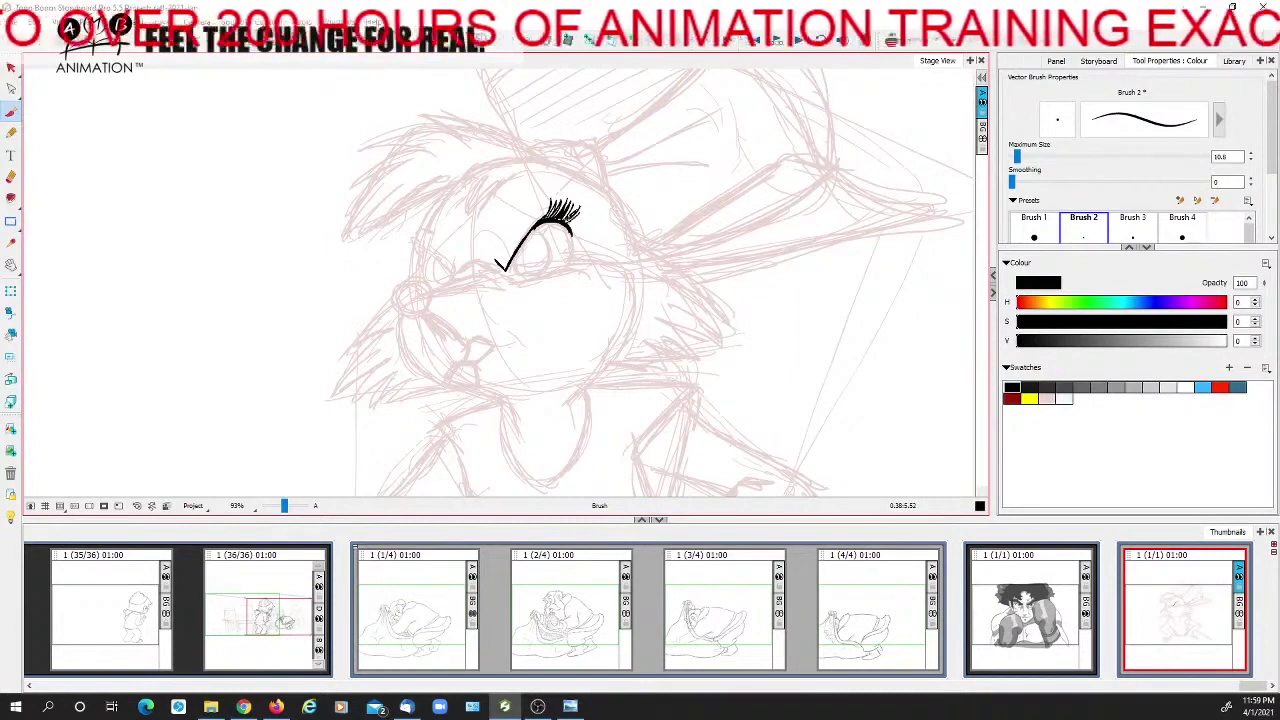
mouse_move(566, 227)
mouse_down()
mouse_move(585, 213)
mouse_move(586, 229)
mouse_up()
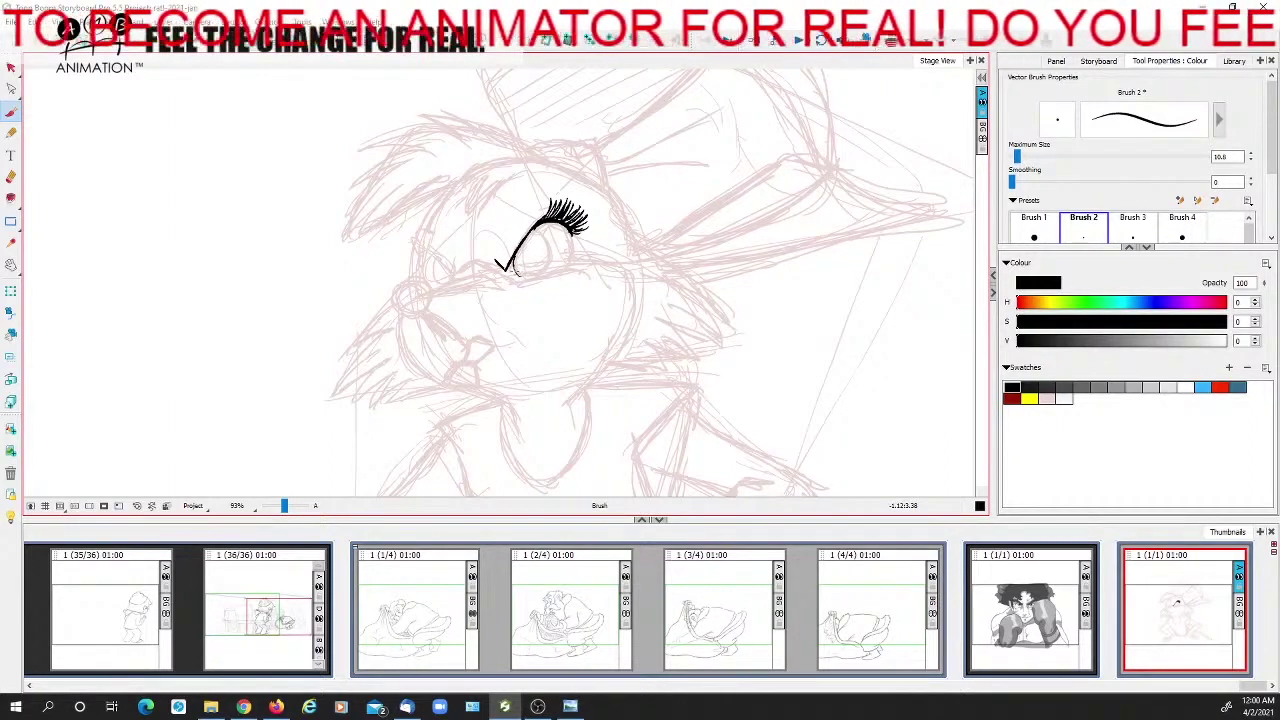
Close the near eye's outline and ink the muzzle line beneath it, from the nose bridge to the eye's outer corner
drag(570, 231, 569, 268)
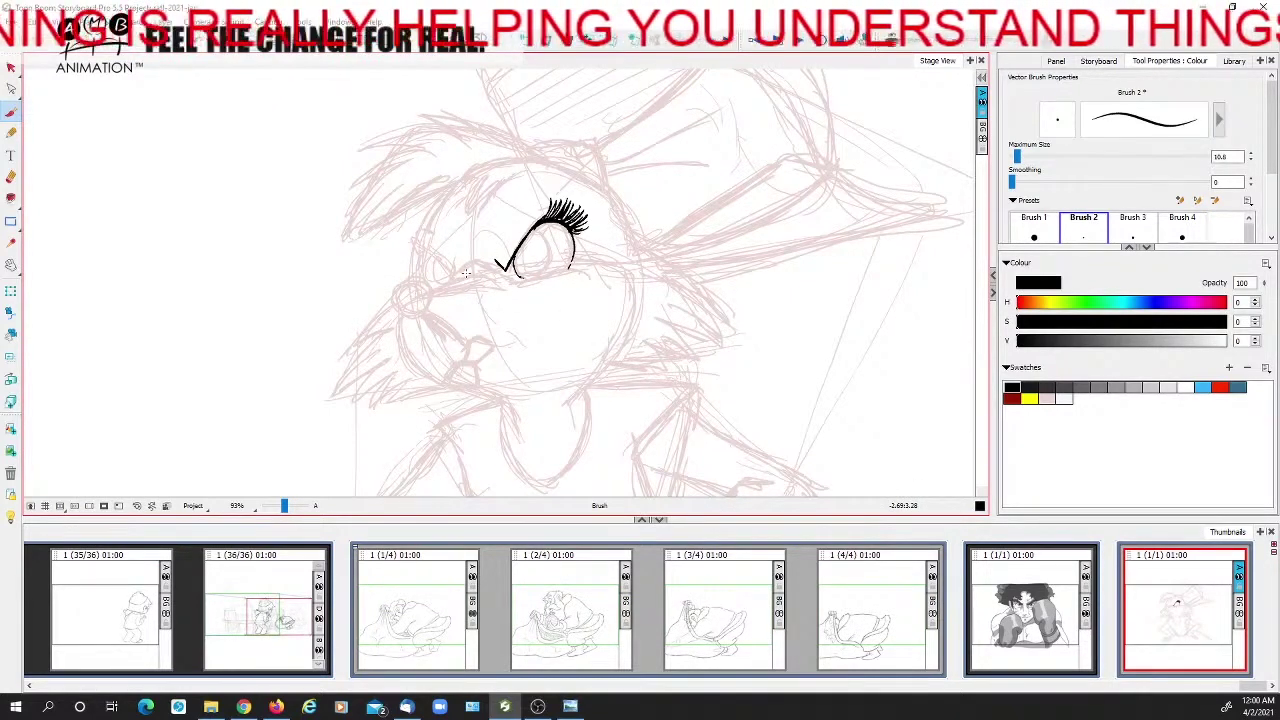
drag(456, 276, 496, 266)
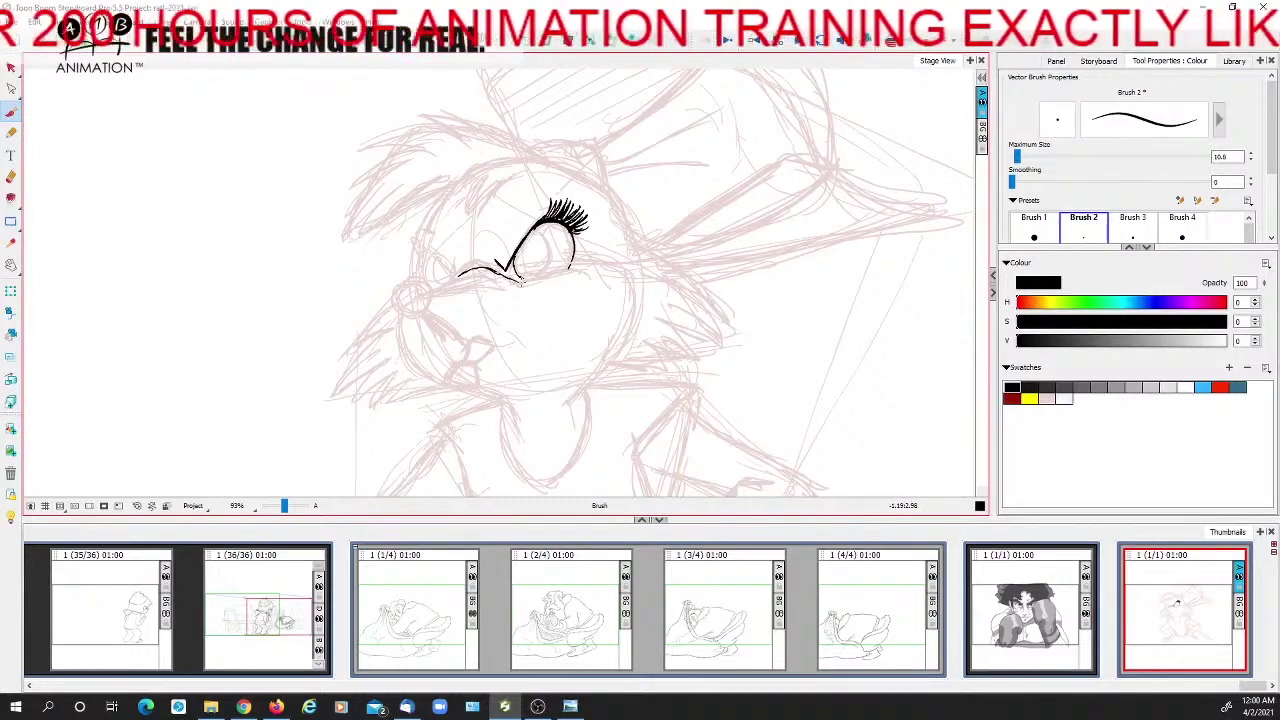
drag(518, 284, 553, 268)
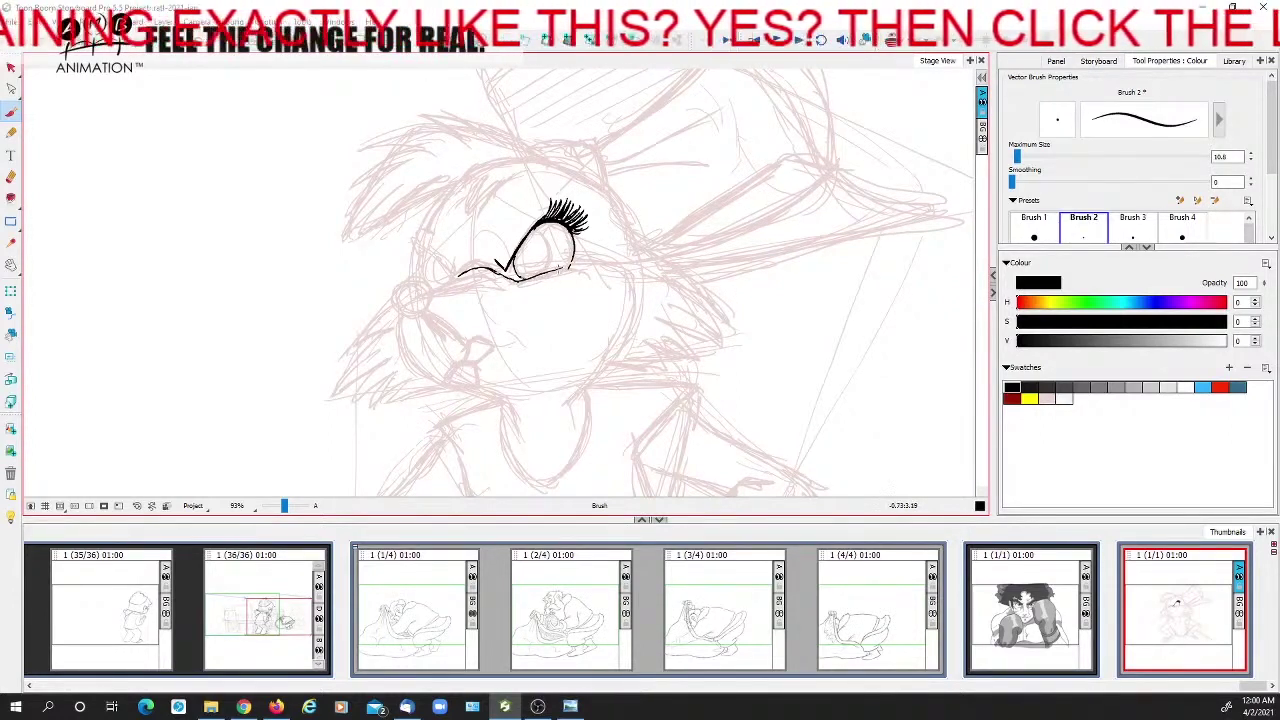
drag(548, 268, 591, 265)
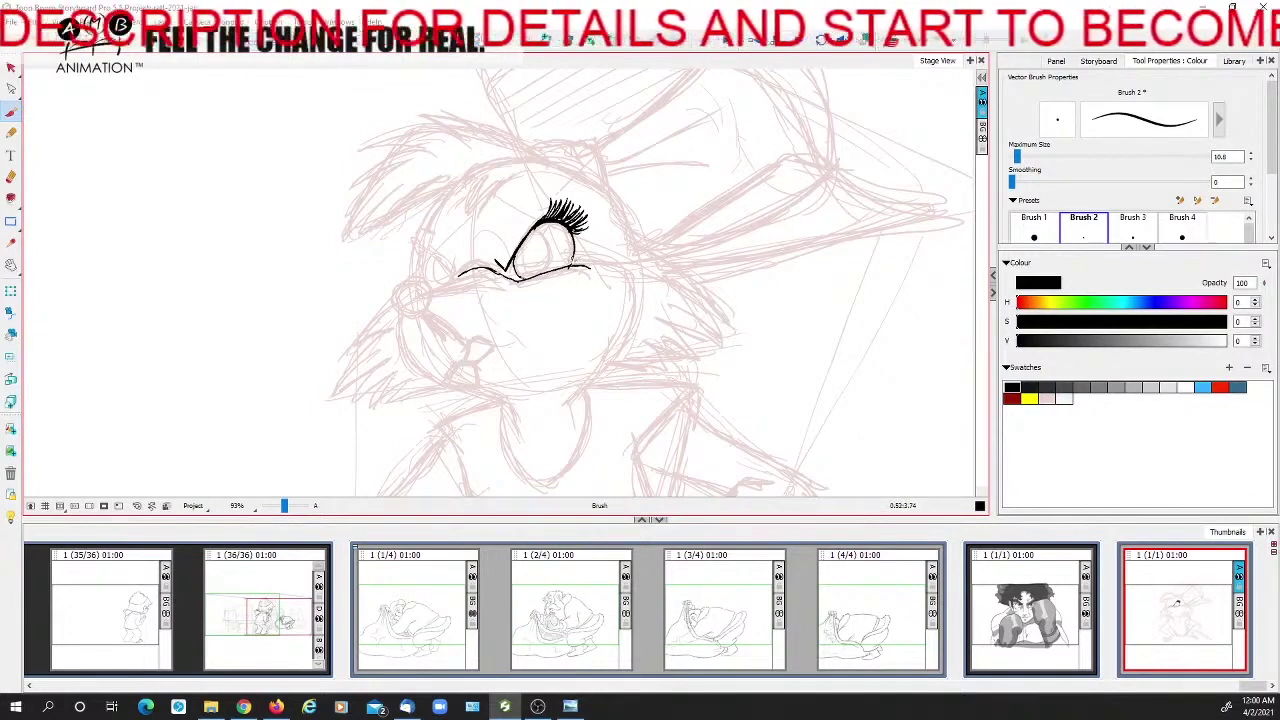
drag(572, 261, 599, 263)
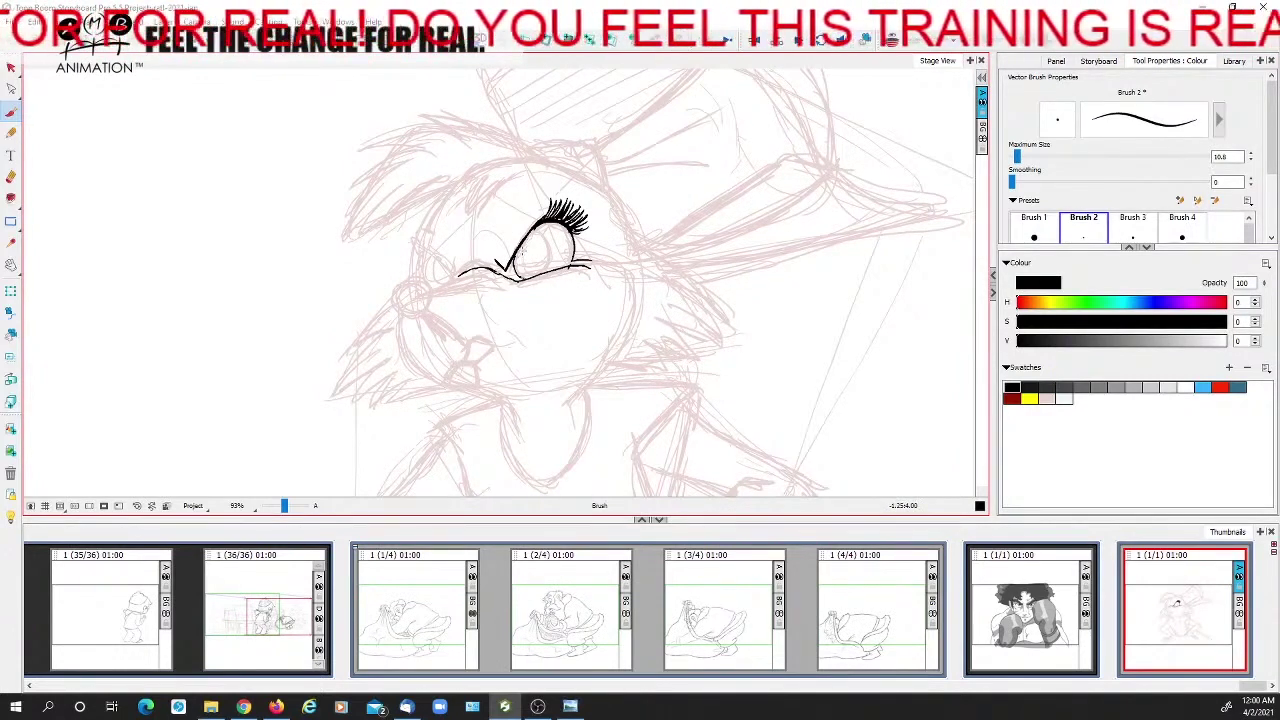
Draw the near eye's iris and fill its pupil in solid black, leaving a small highlight uncovered
drag(517, 254, 530, 274)
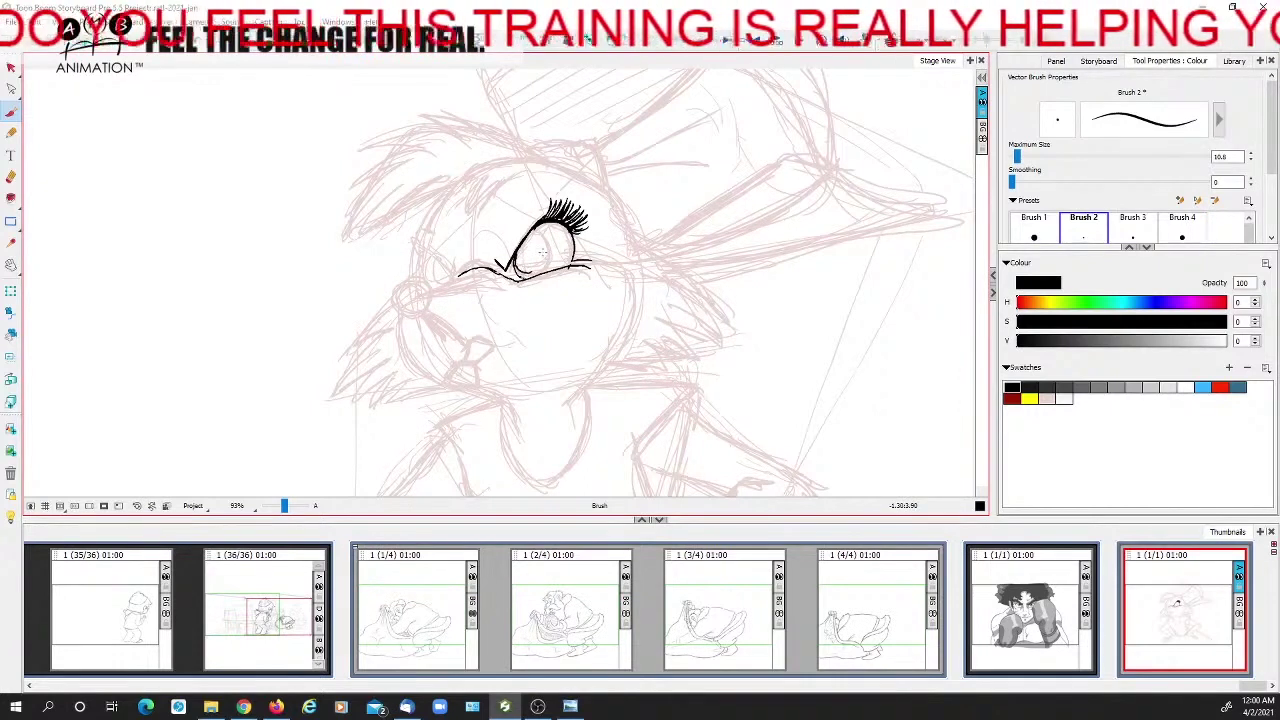
mouse_move(536, 229)
mouse_down()
mouse_move(552, 246)
mouse_move(532, 270)
mouse_up()
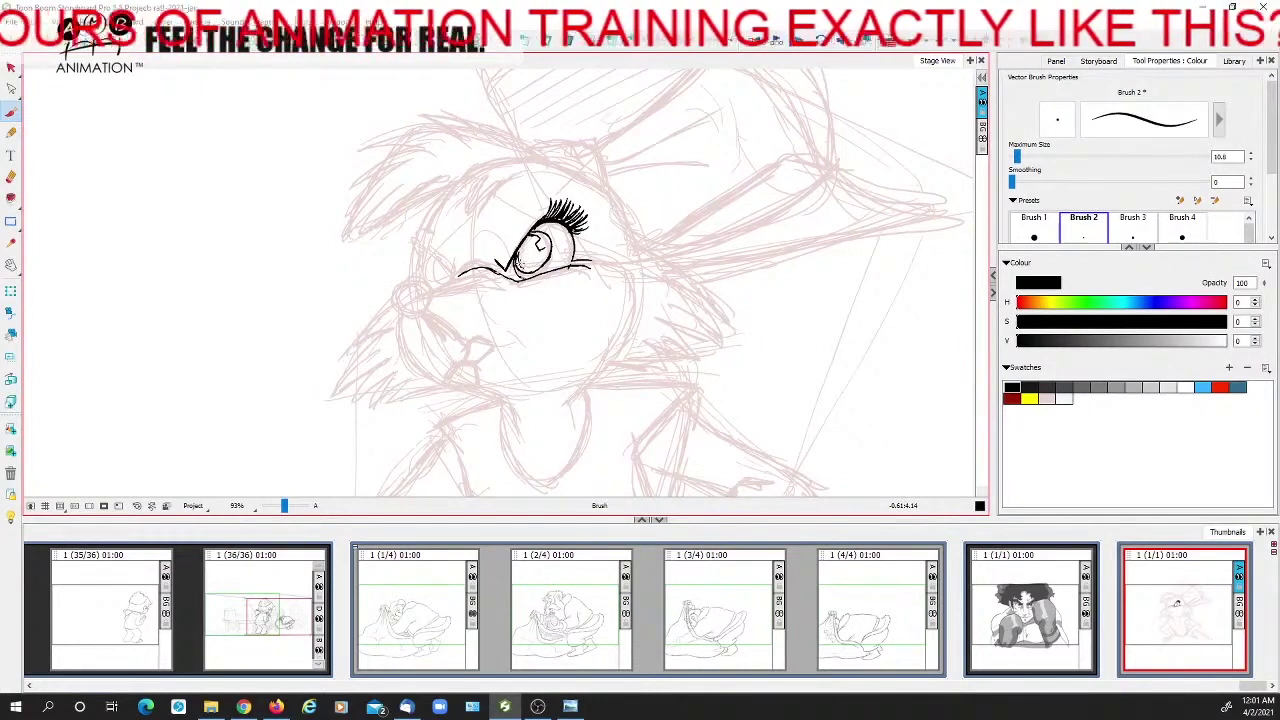
mouse_move(545, 244)
mouse_down()
mouse_move(548, 262)
mouse_move(522, 272)
mouse_move(515, 256)
mouse_up()
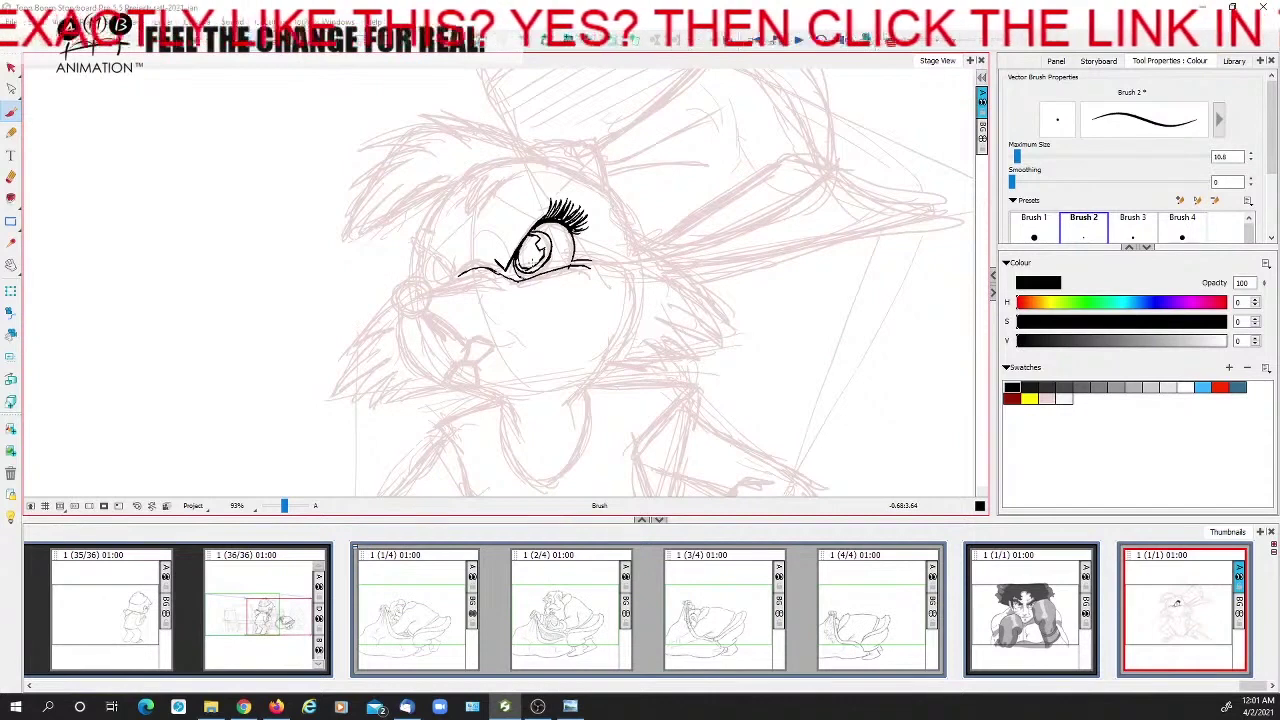
drag(526, 267, 522, 250)
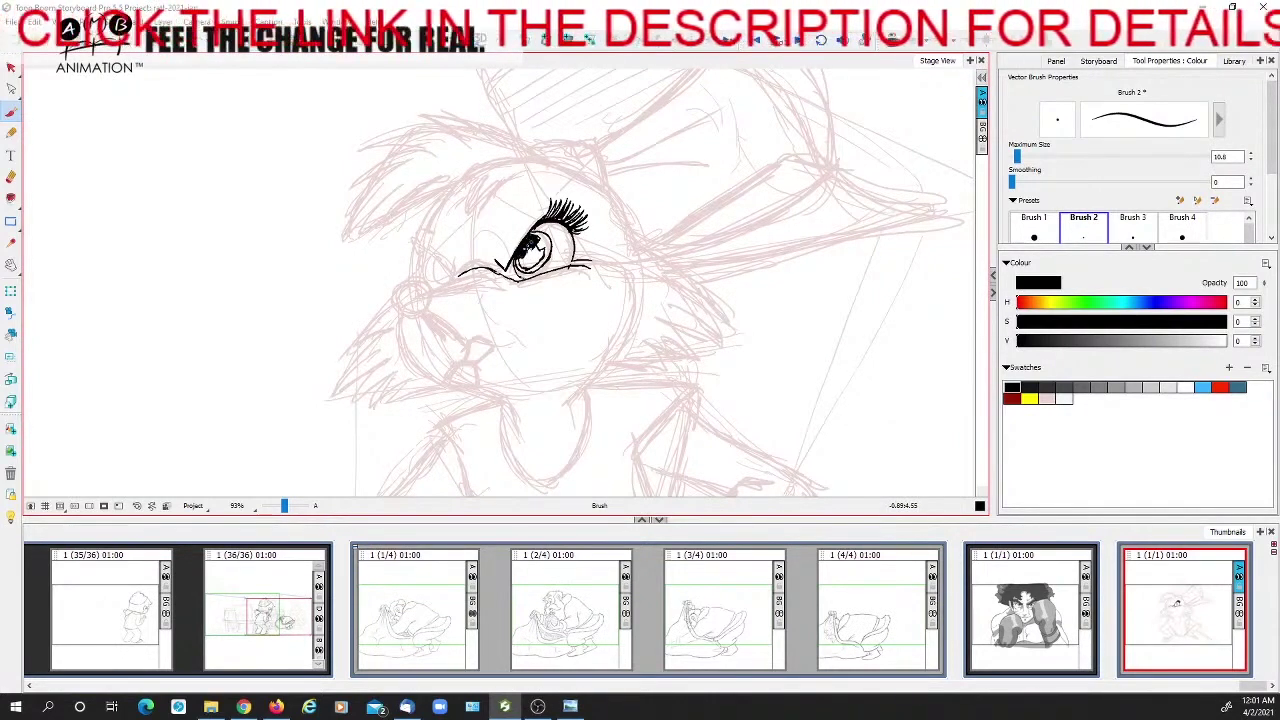
drag(541, 250, 528, 265)
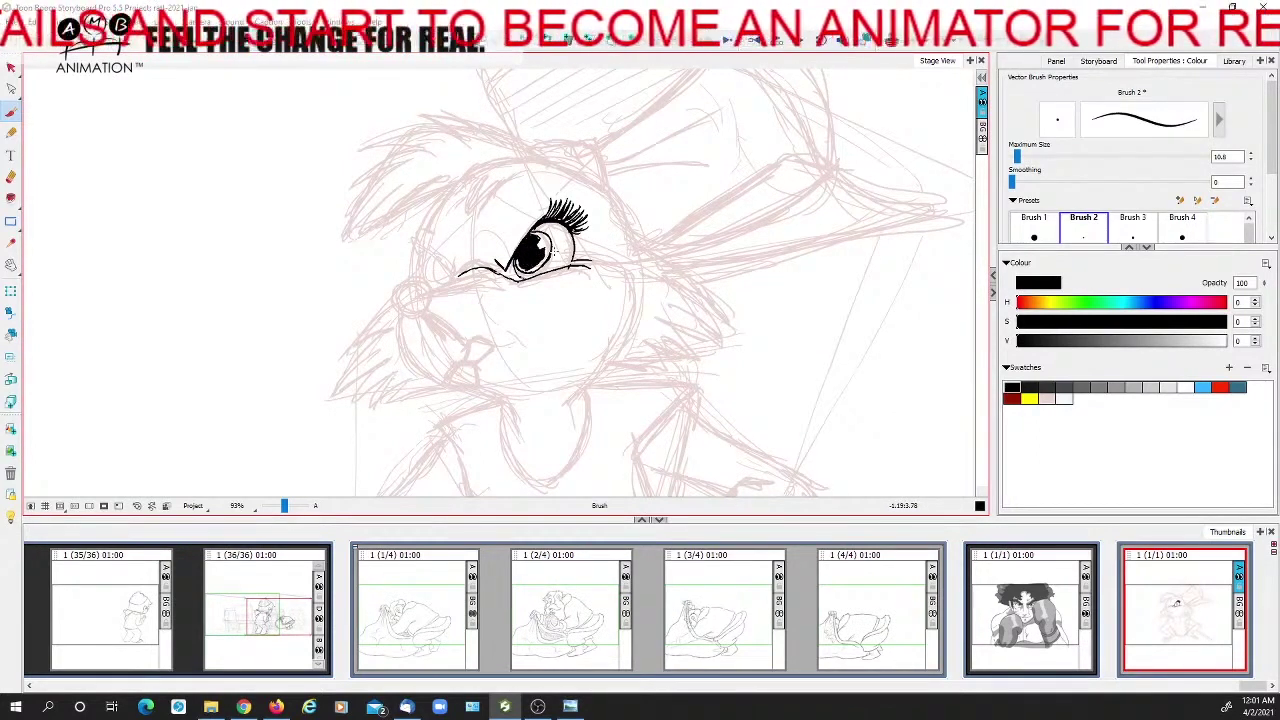
drag(544, 235, 545, 246)
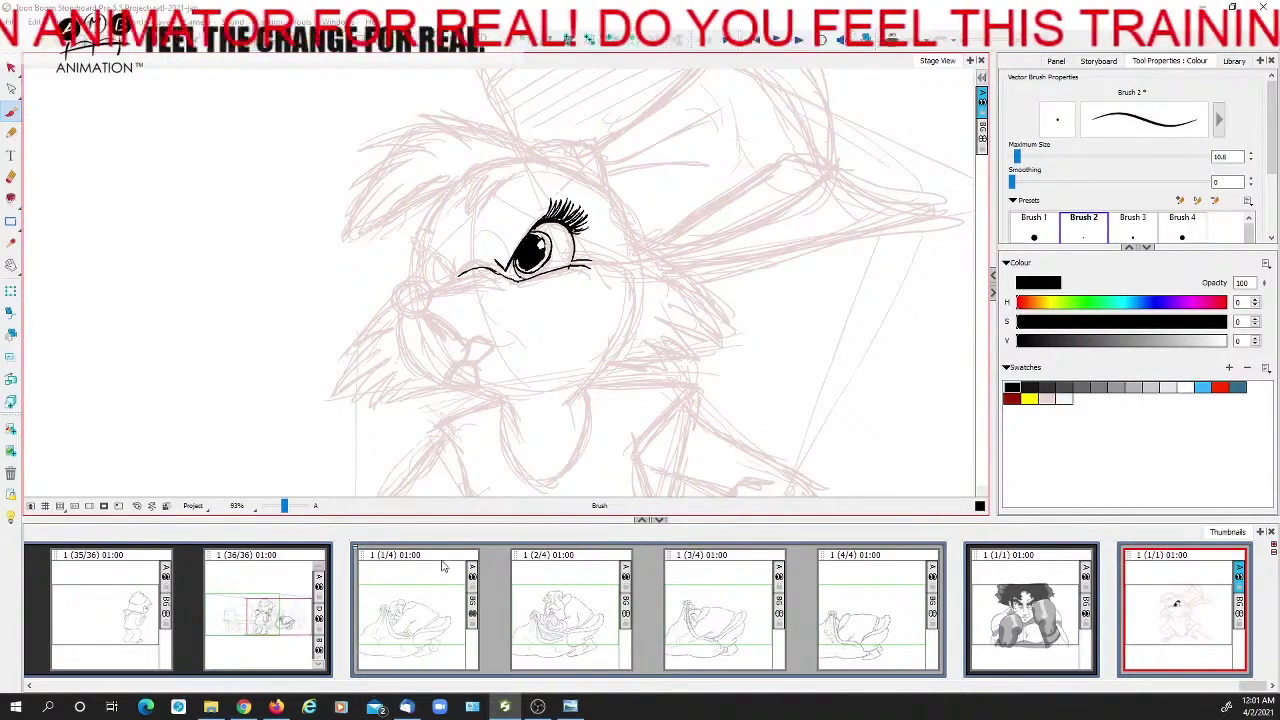
Ink the far eye's slanted upper lid, its side contour and its short outer eyelashes
drag(446, 331, 485, 335)
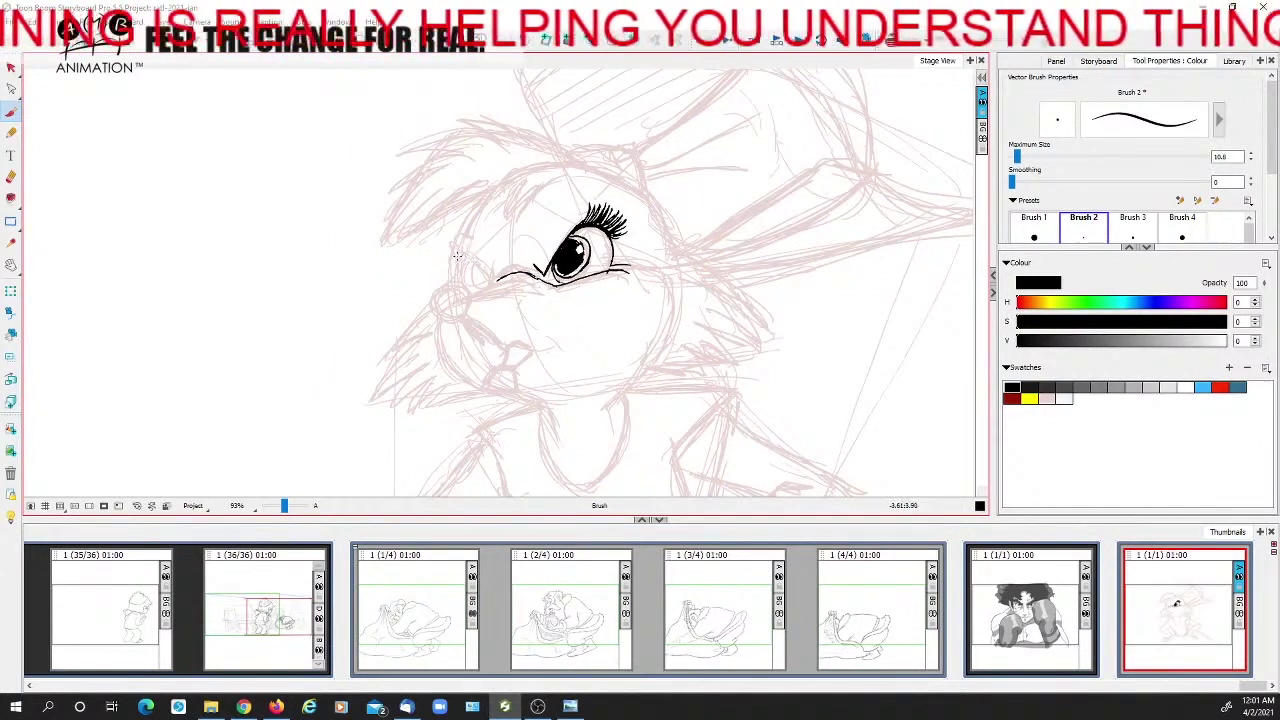
drag(458, 253, 491, 284)
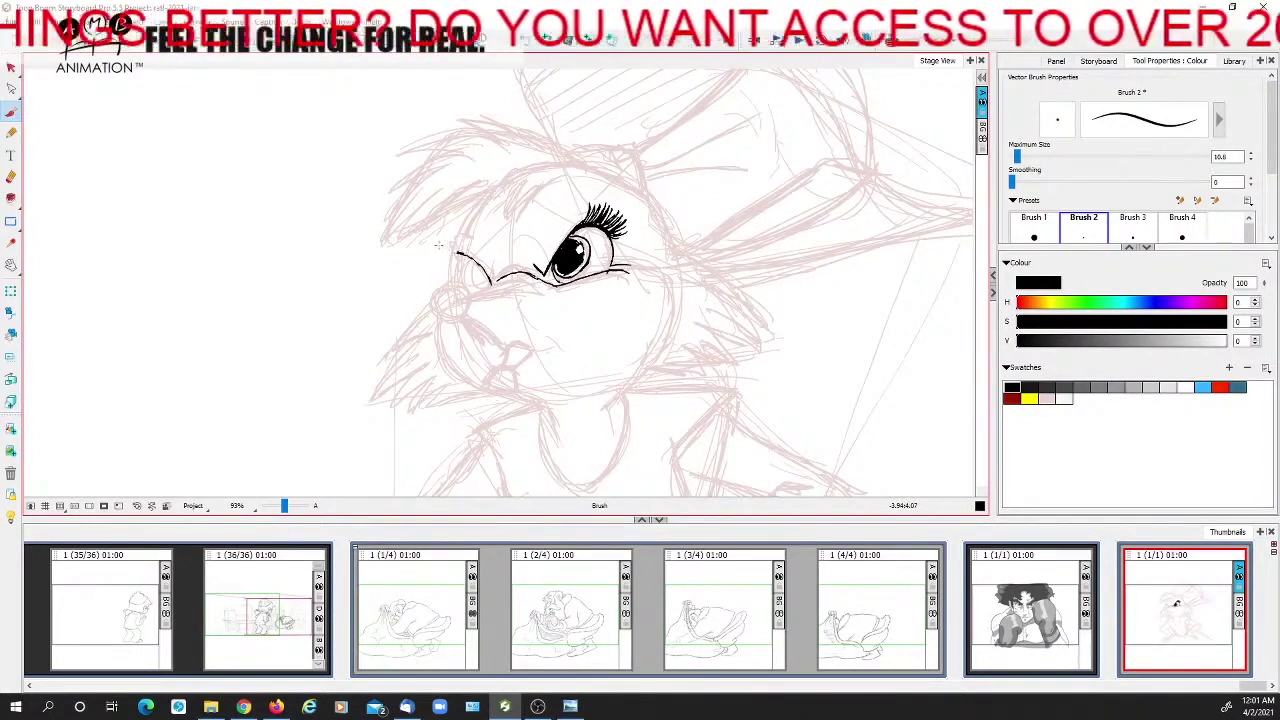
drag(427, 252, 487, 271)
key(ctrl+z)
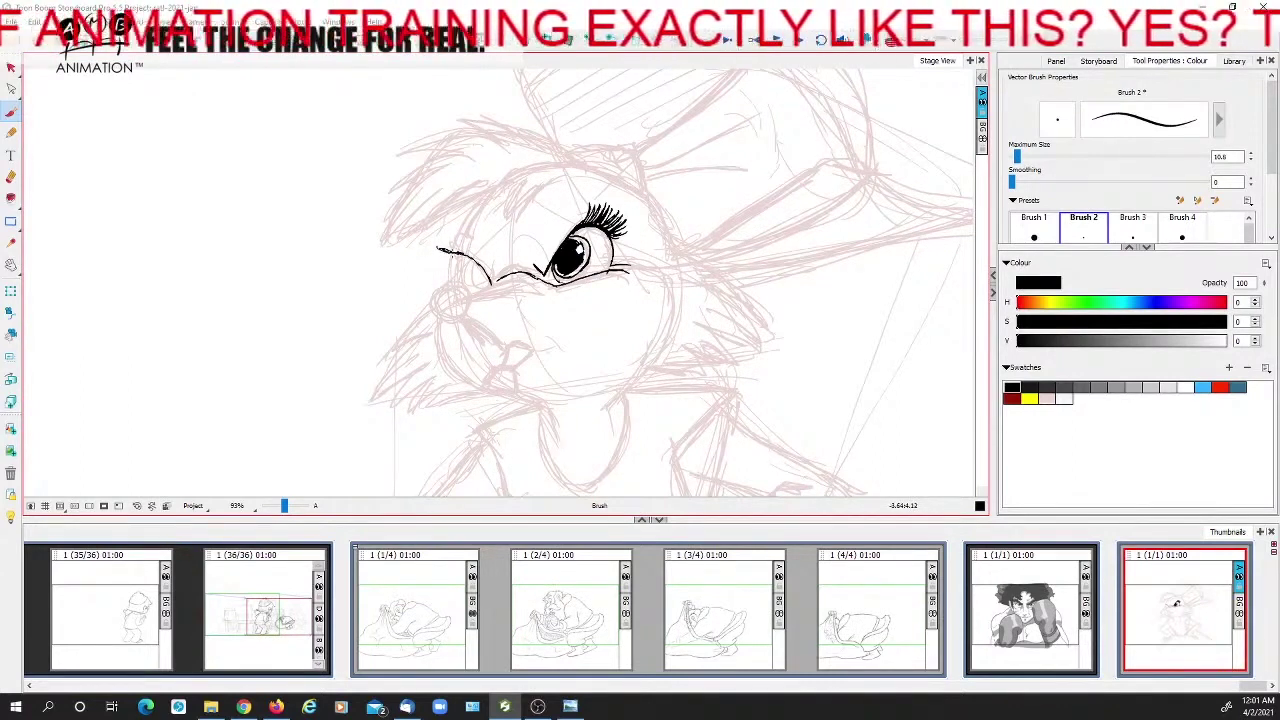
drag(436, 247, 466, 257)
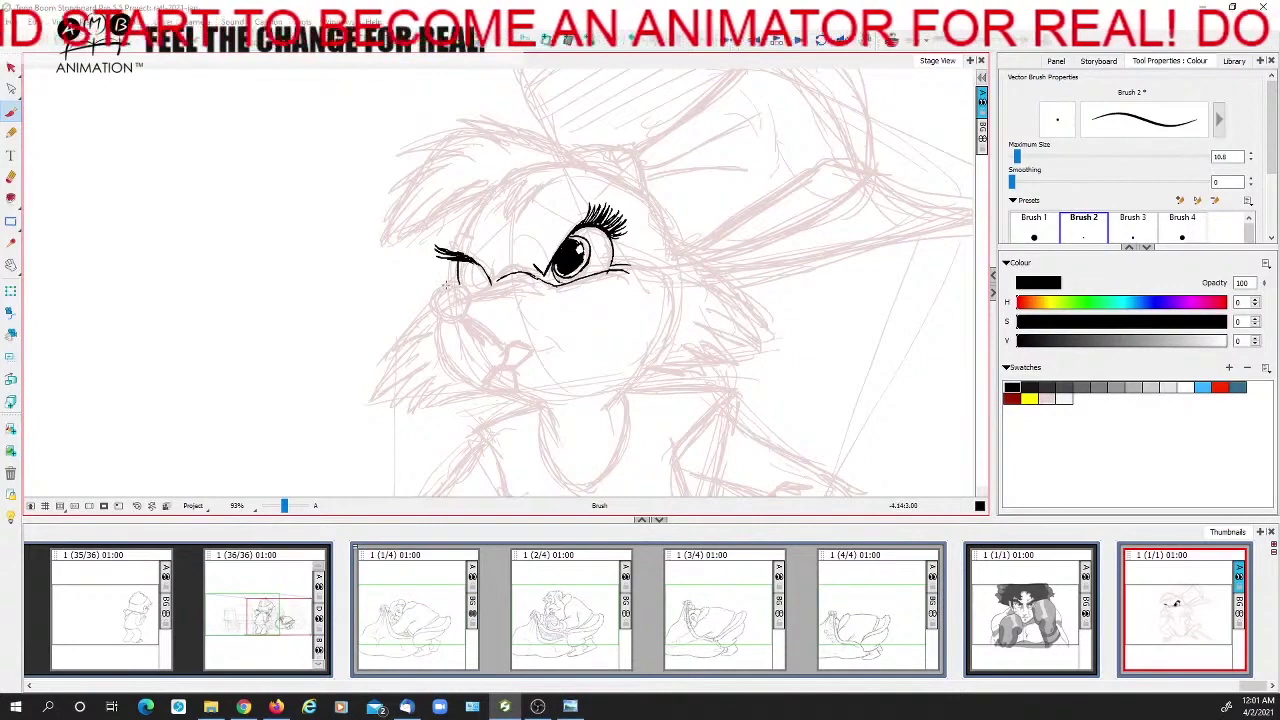
Outline the round nose, close the far eye's lower edge and fill in its black pupil
drag(449, 286, 471, 296)
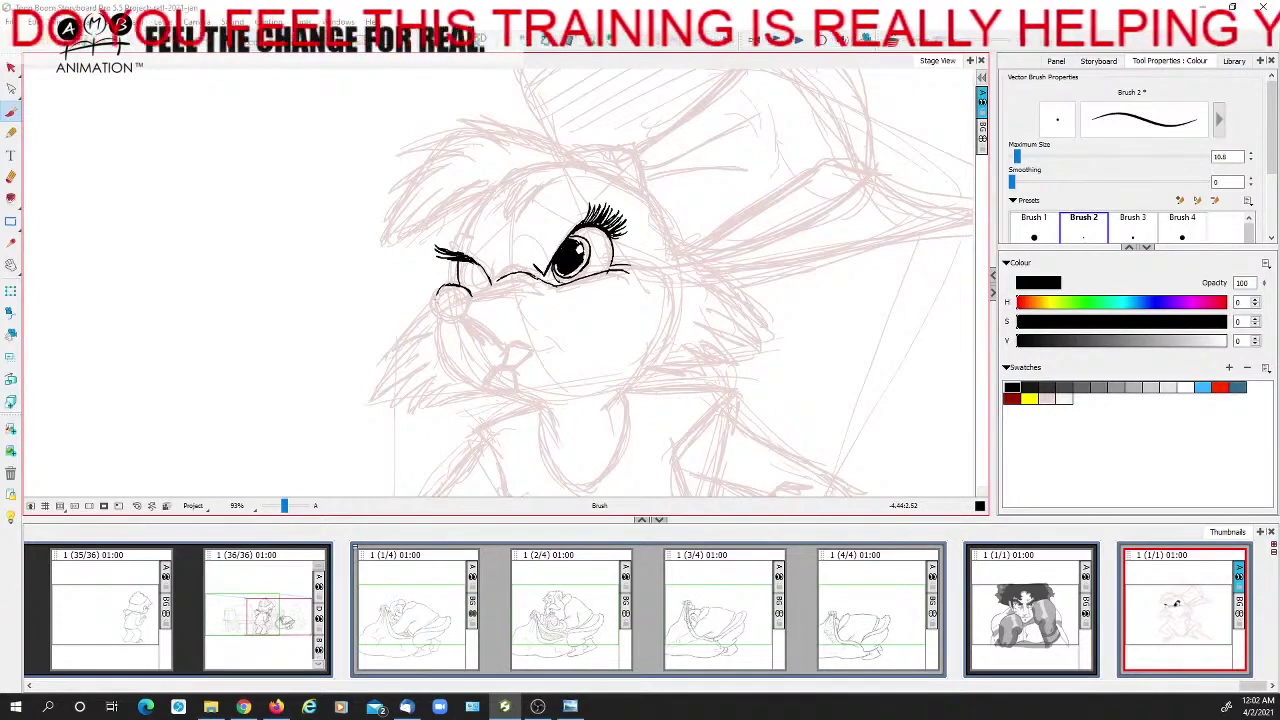
mouse_move(438, 292)
mouse_down()
mouse_move(440, 310)
mouse_move(461, 288)
mouse_move(470, 295)
mouse_up()
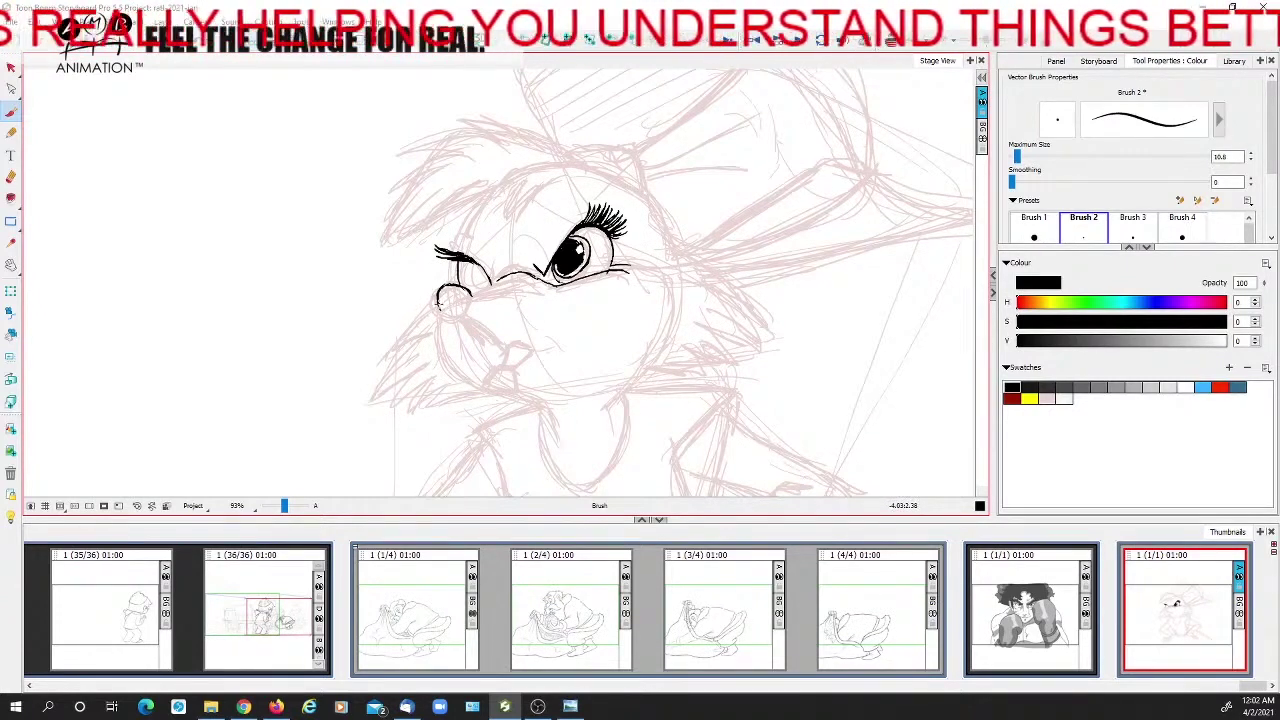
mouse_move(440, 306)
mouse_down()
mouse_move(457, 317)
mouse_move(474, 305)
mouse_move(470, 316)
mouse_move(452, 320)
mouse_move(471, 290)
mouse_move(439, 290)
mouse_move(462, 286)
mouse_up()
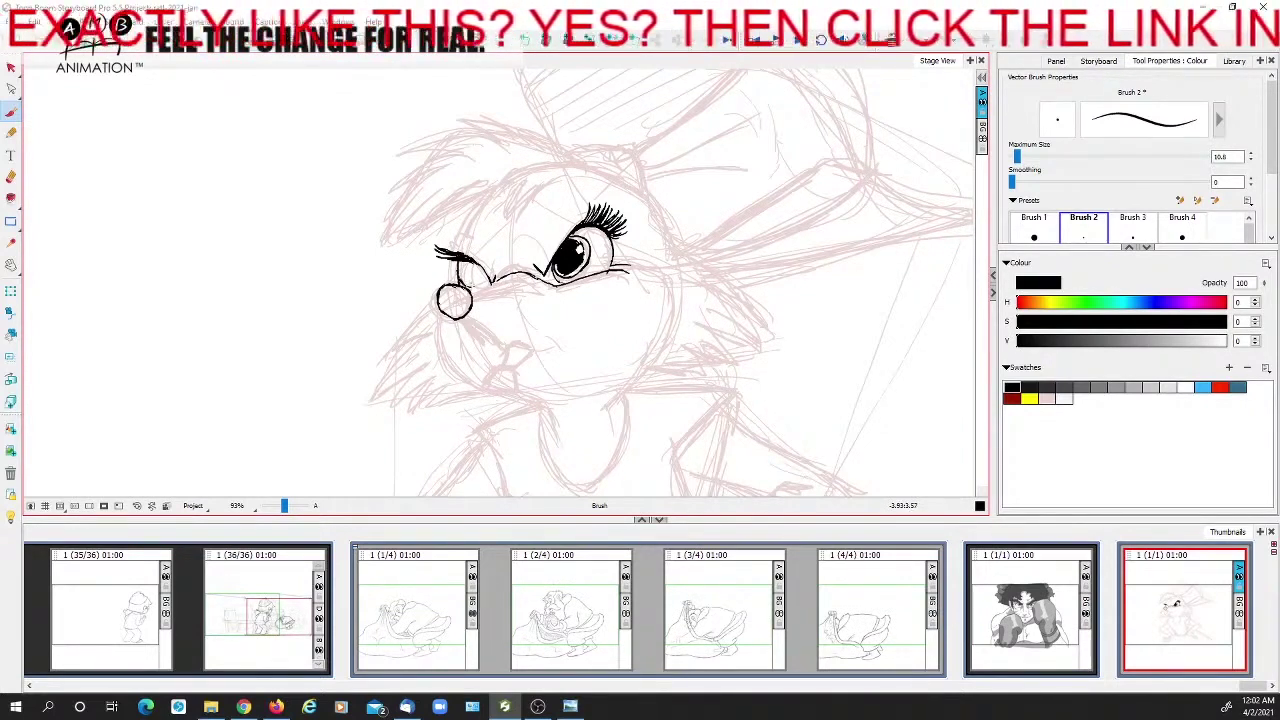
drag(482, 270, 481, 281)
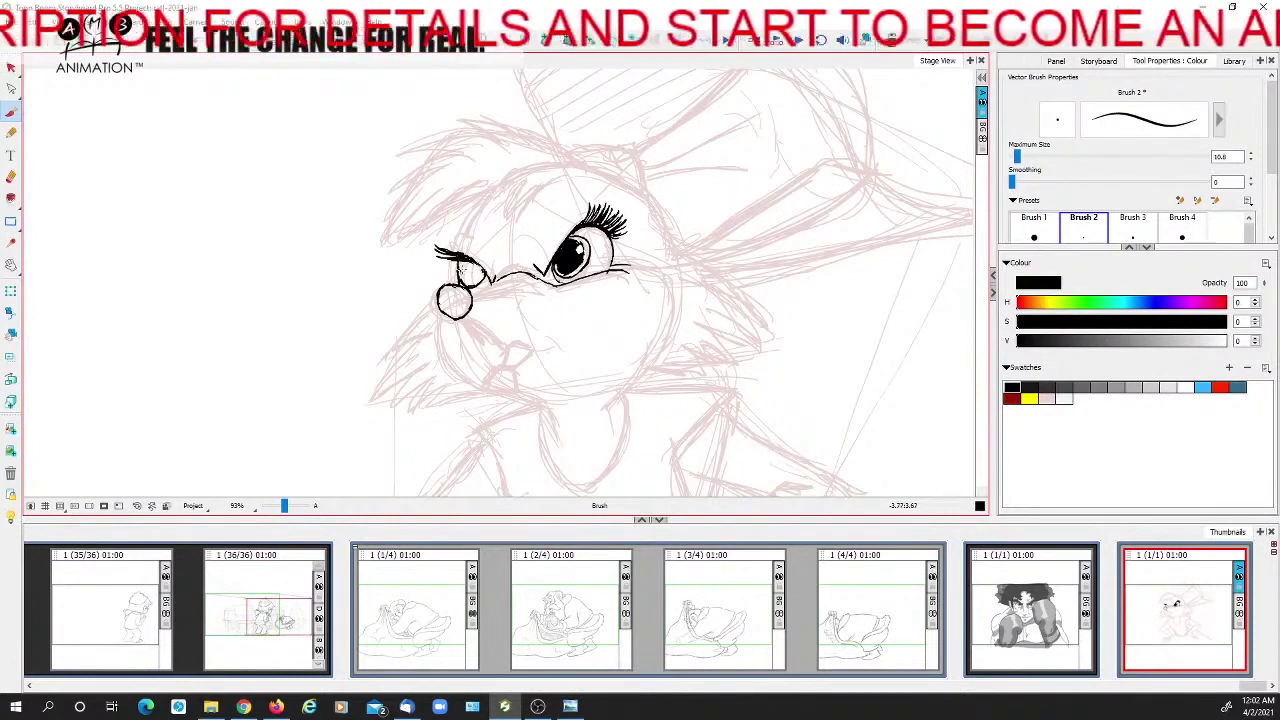
drag(482, 265, 488, 281)
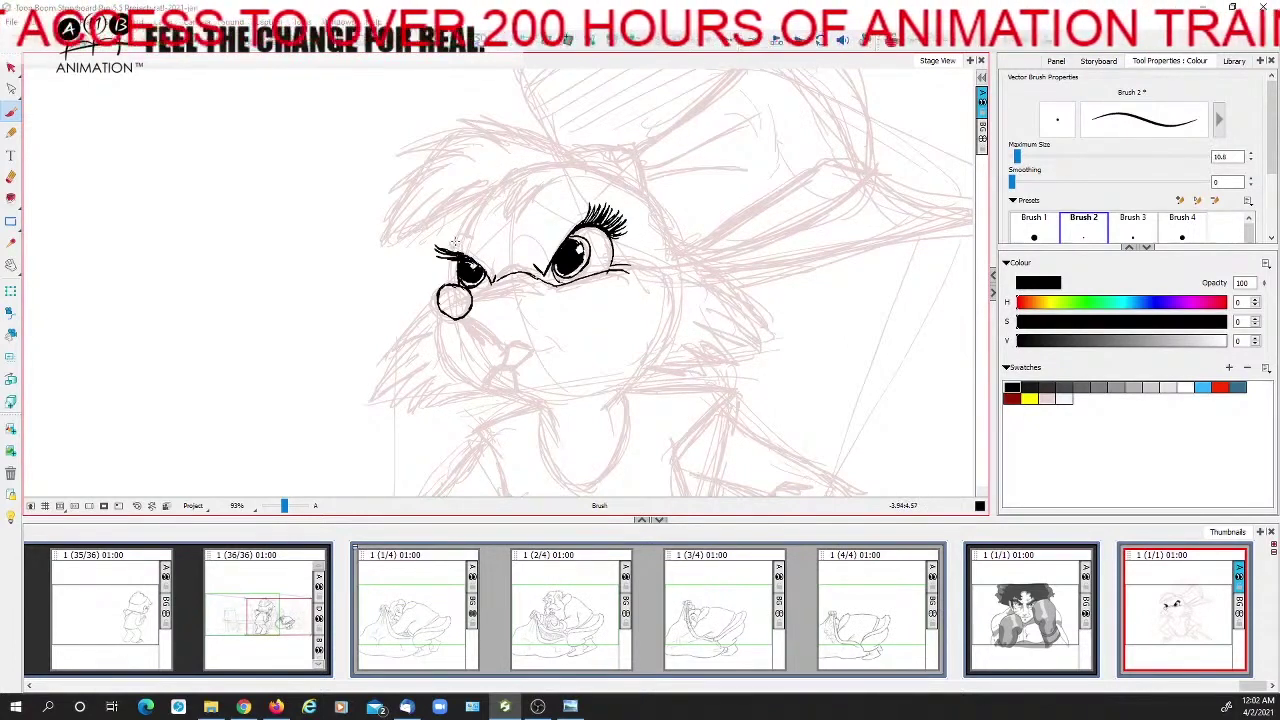
Ink the small brow bump above the far eye and the forehead curve rising from it
drag(456, 246, 470, 244)
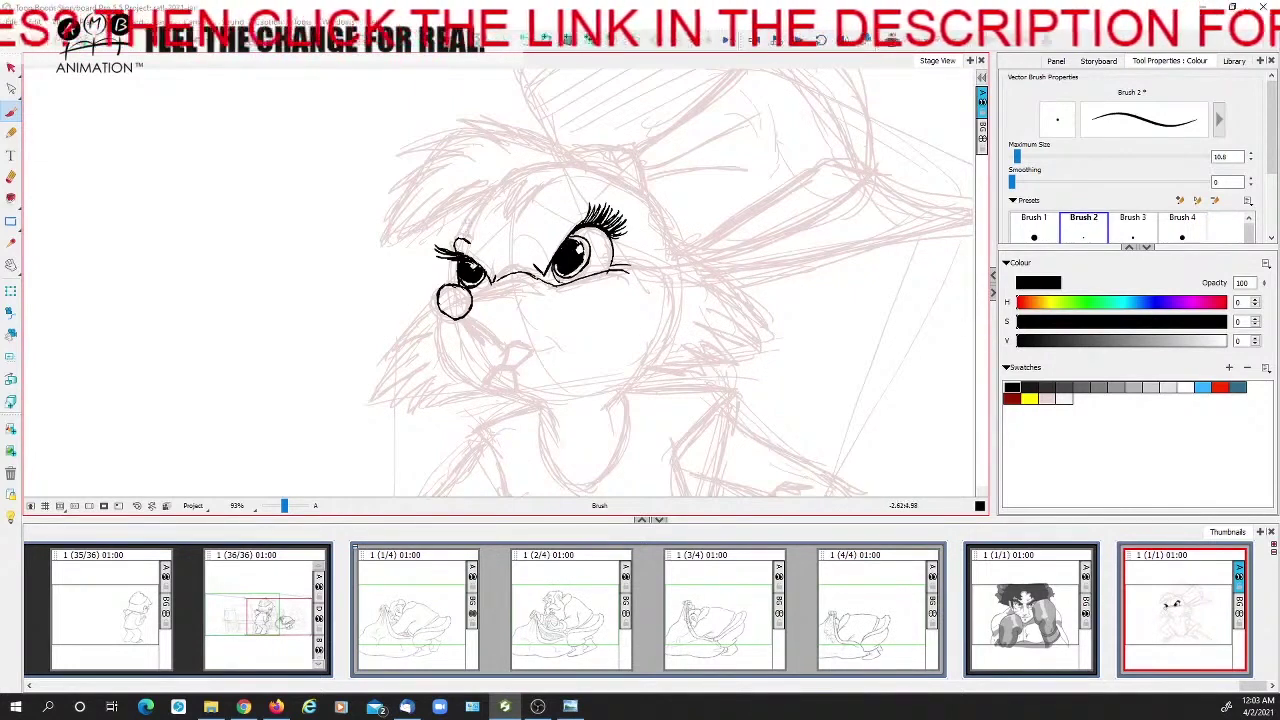
drag(466, 240, 522, 173)
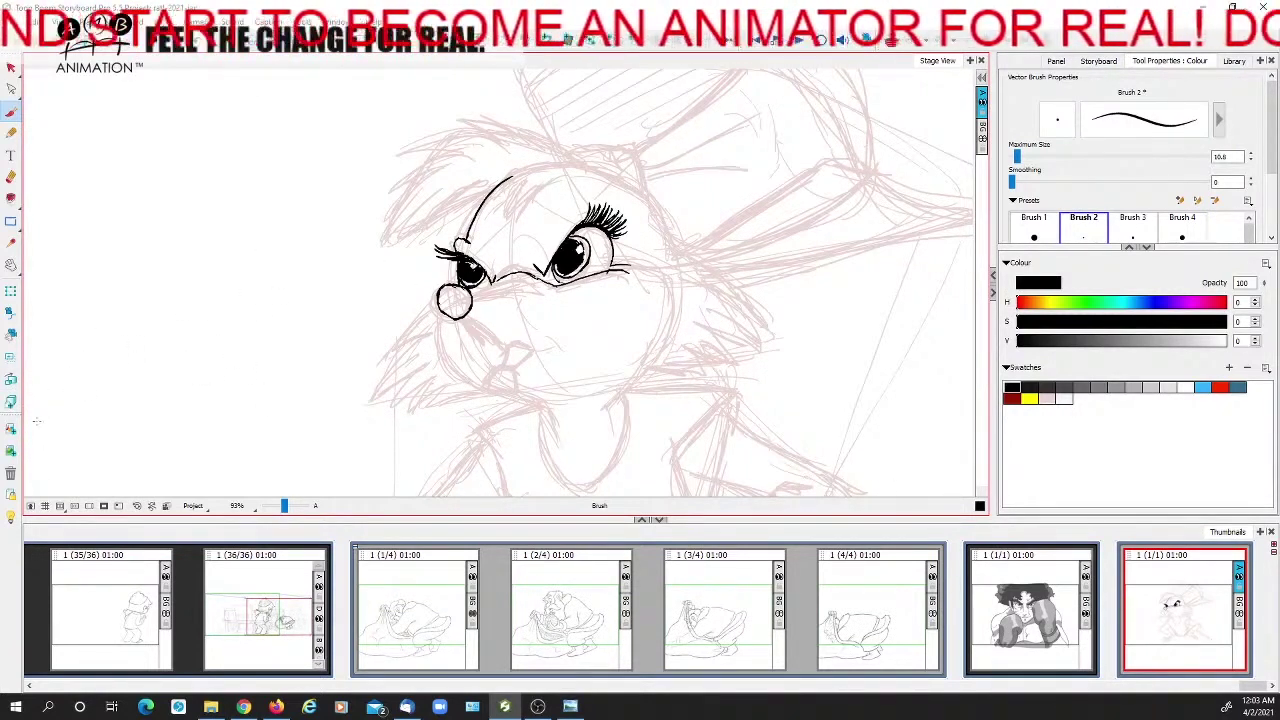
click(11, 265)
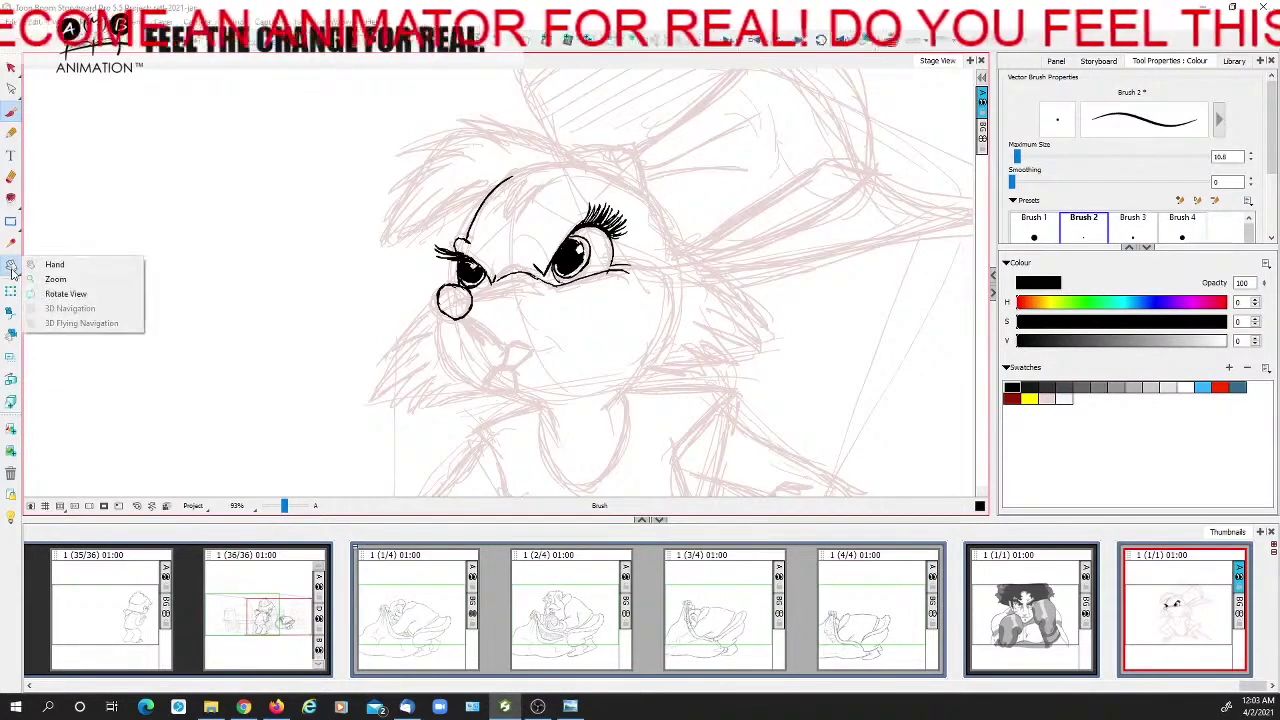
click(59, 298)
mouse_move(226, 216)
mouse_down()
mouse_move(361, 429)
mouse_move(386, 444)
mouse_up()
click(13, 113)
drag(397, 323, 375, 417)
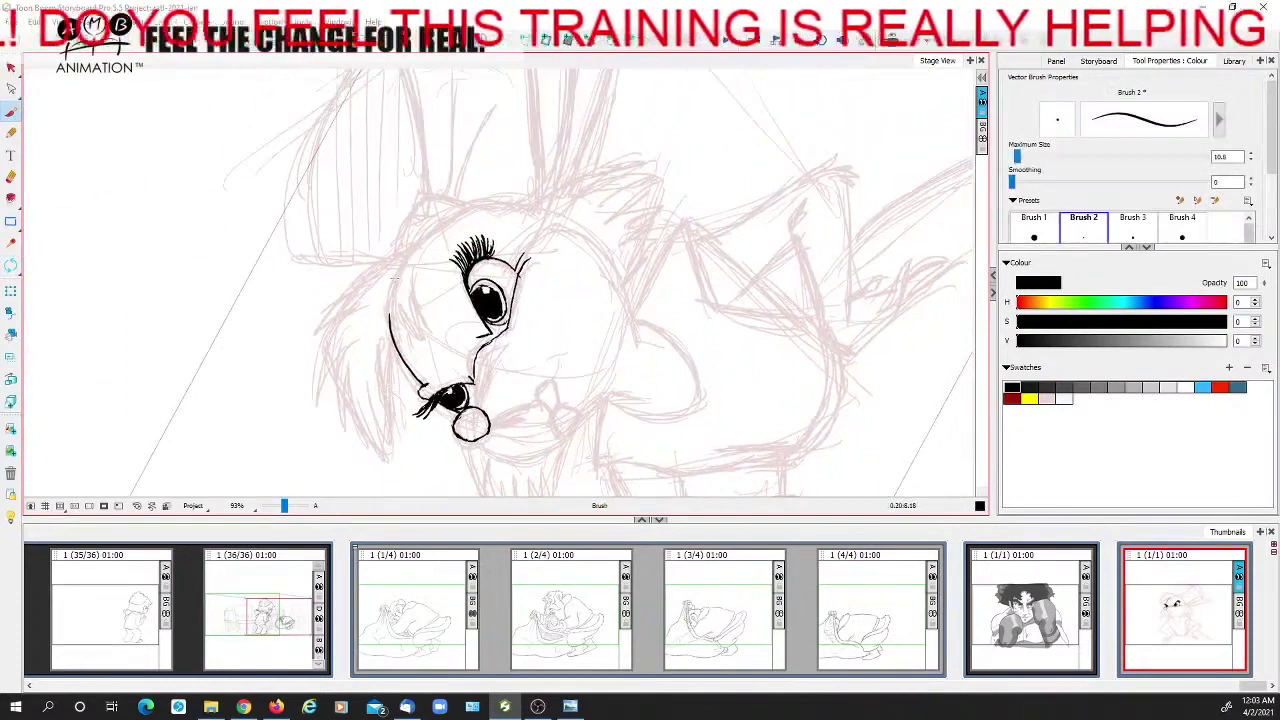
mouse_move(391, 313)
mouse_down()
mouse_move(400, 266)
mouse_move(429, 235)
mouse_up()
Extend the forehead curve over the crown and down behind the near eye's lashes, following the rough skull outline
scroll(429, 236, up, 2)
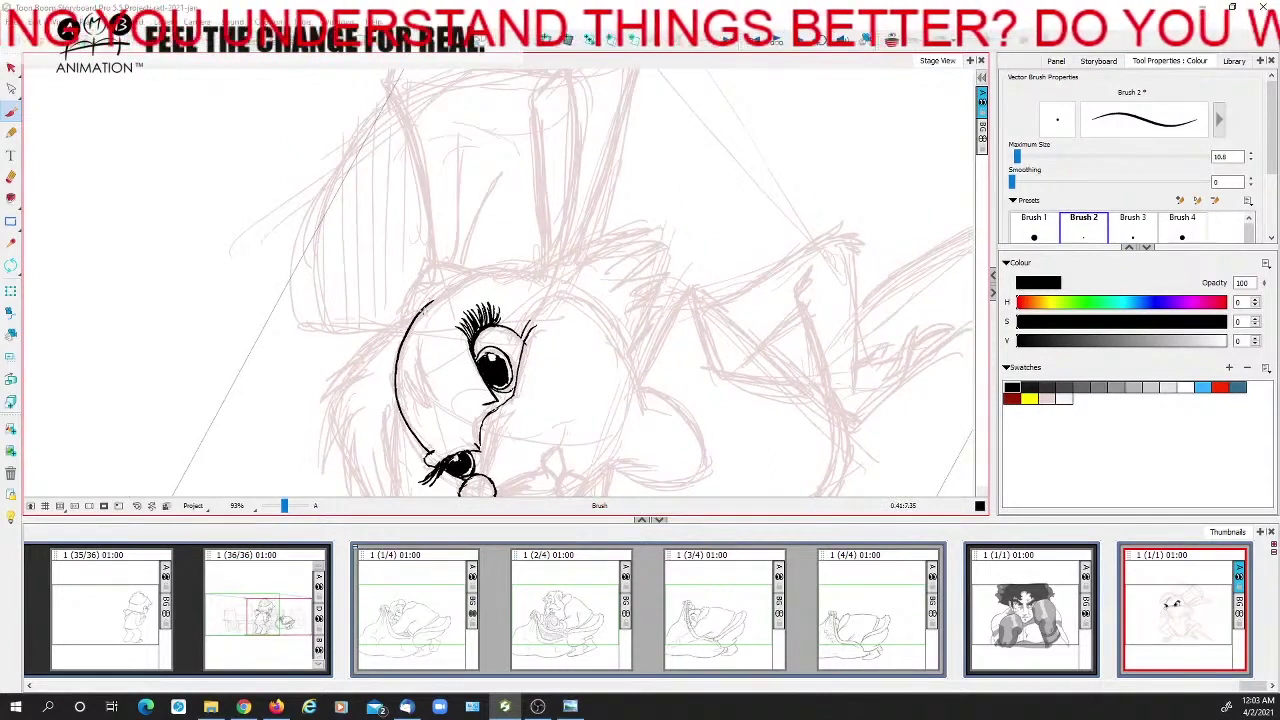
drag(432, 300, 512, 274)
scroll(512, 274, down, 1)
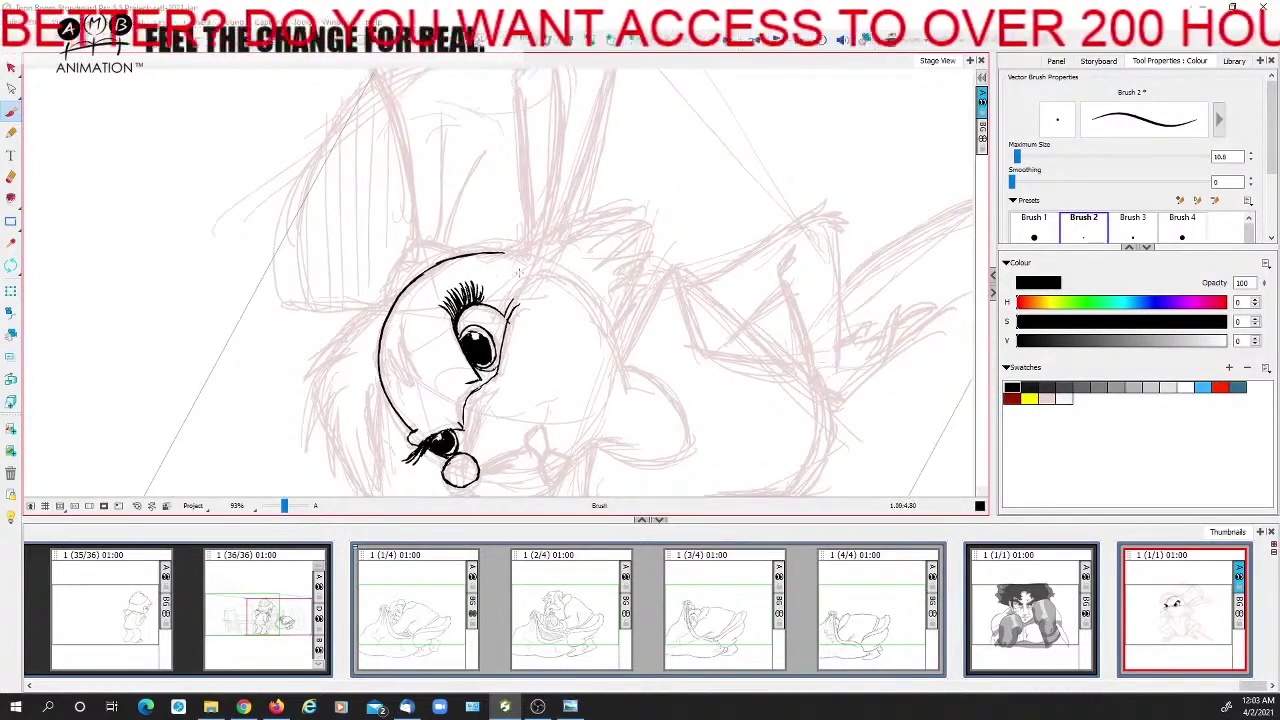
drag(505, 254, 527, 256)
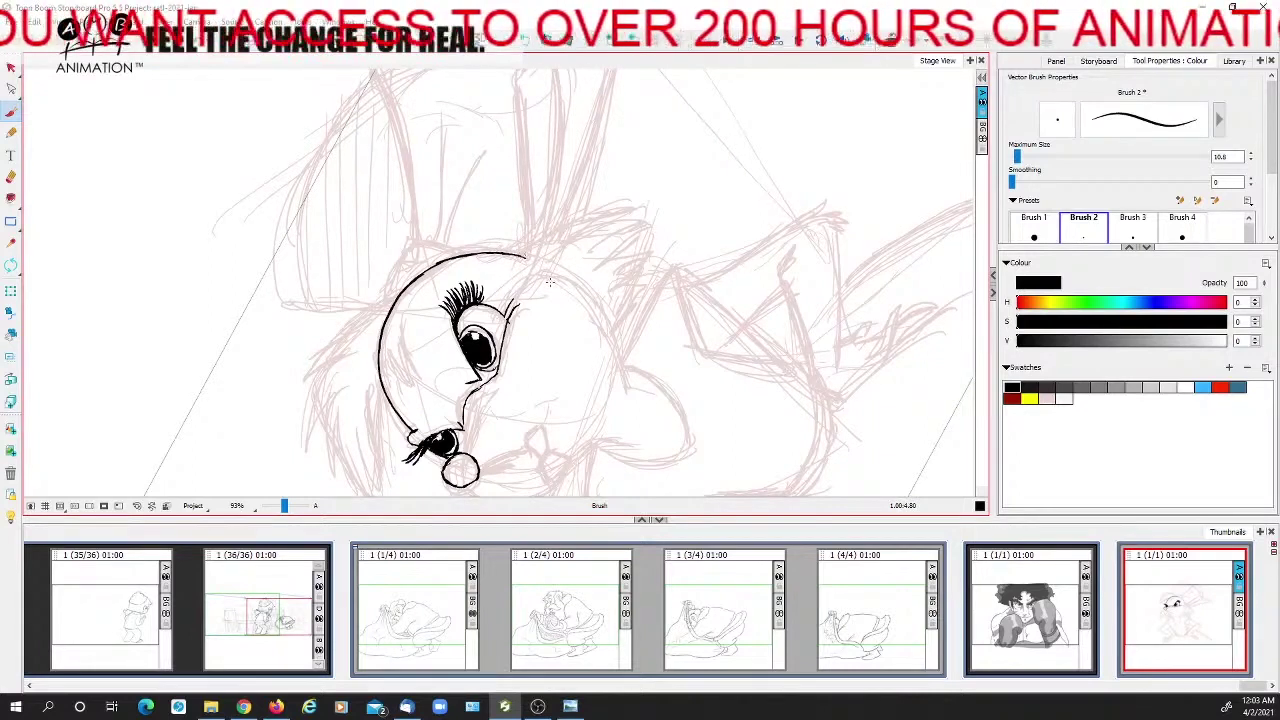
scroll(530, 338, down, 3)
click(137, 506)
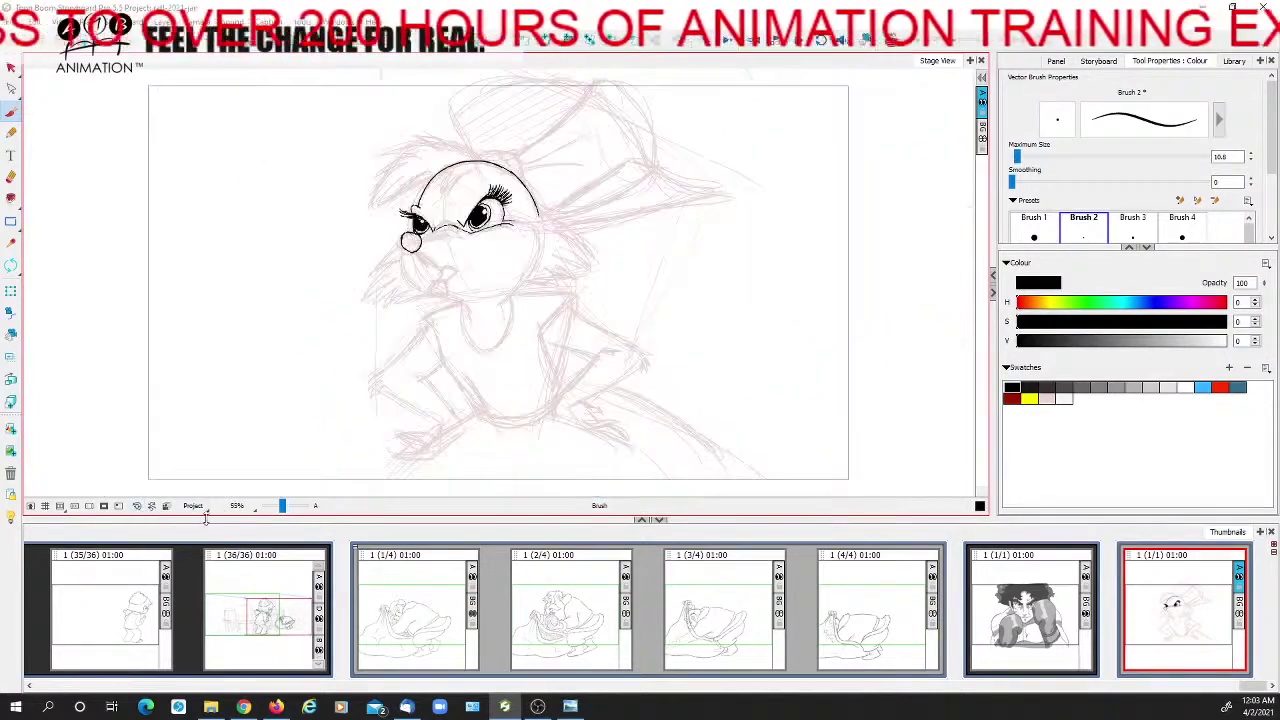
Ink a few short hair strokes on the forehead, just inside the head outline
key(space)
drag(547, 280, 594, 361)
drag(282, 507, 284, 507)
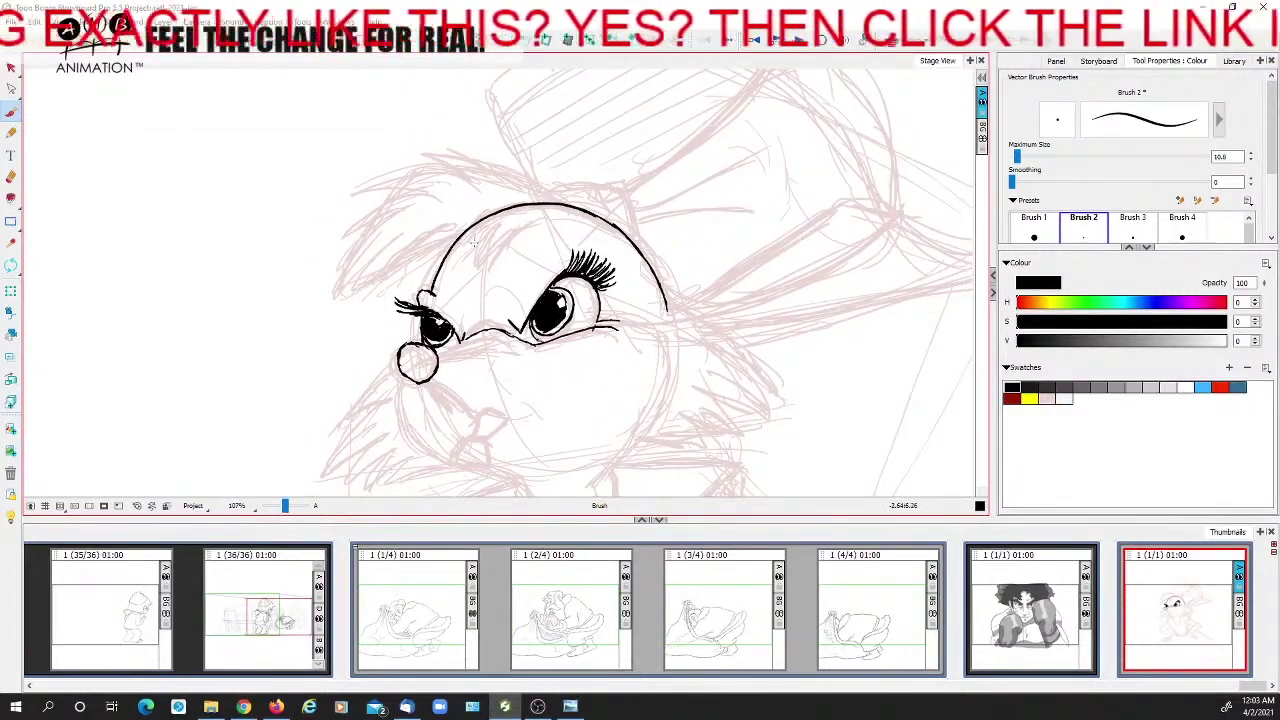
drag(465, 249, 494, 225)
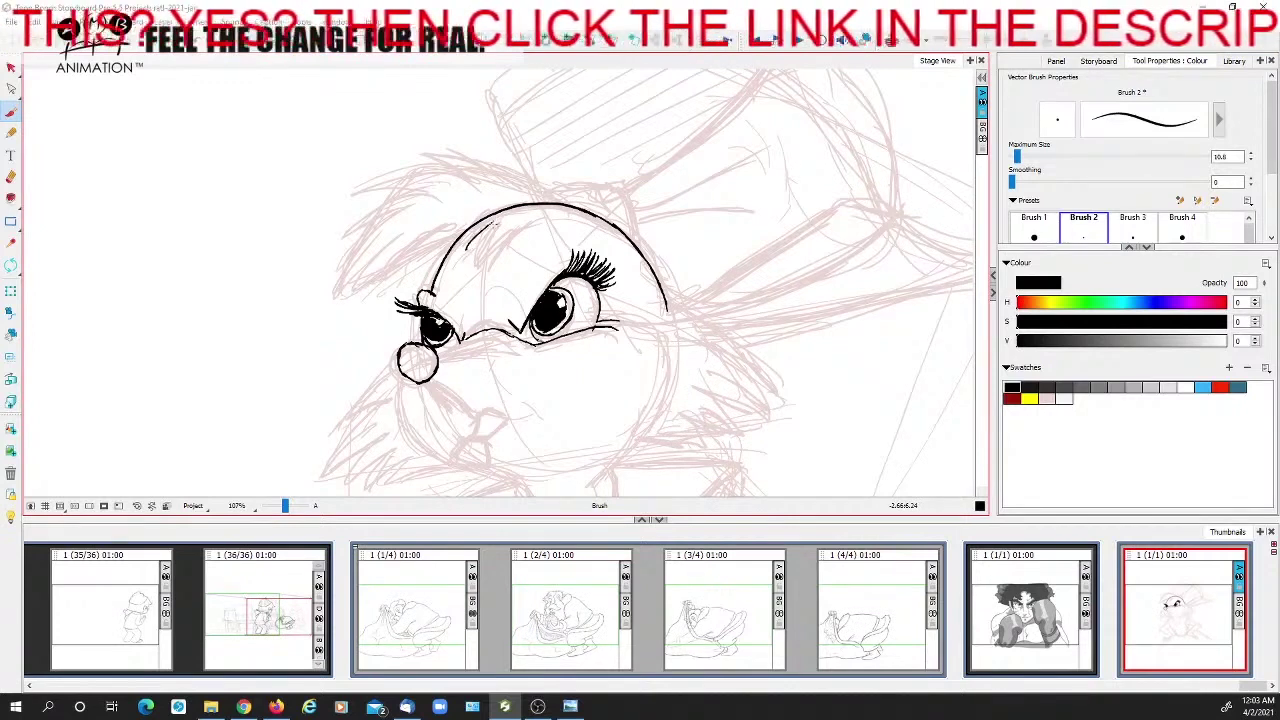
mouse_move(493, 224)
mouse_down()
mouse_move(478, 256)
mouse_move(510, 226)
mouse_move(484, 250)
mouse_move(499, 240)
mouse_up()
Ink the muzzle's upper line from the nose back beneath the eyes, ending it in a jagged fur tuft
drag(614, 389, 580, 310)
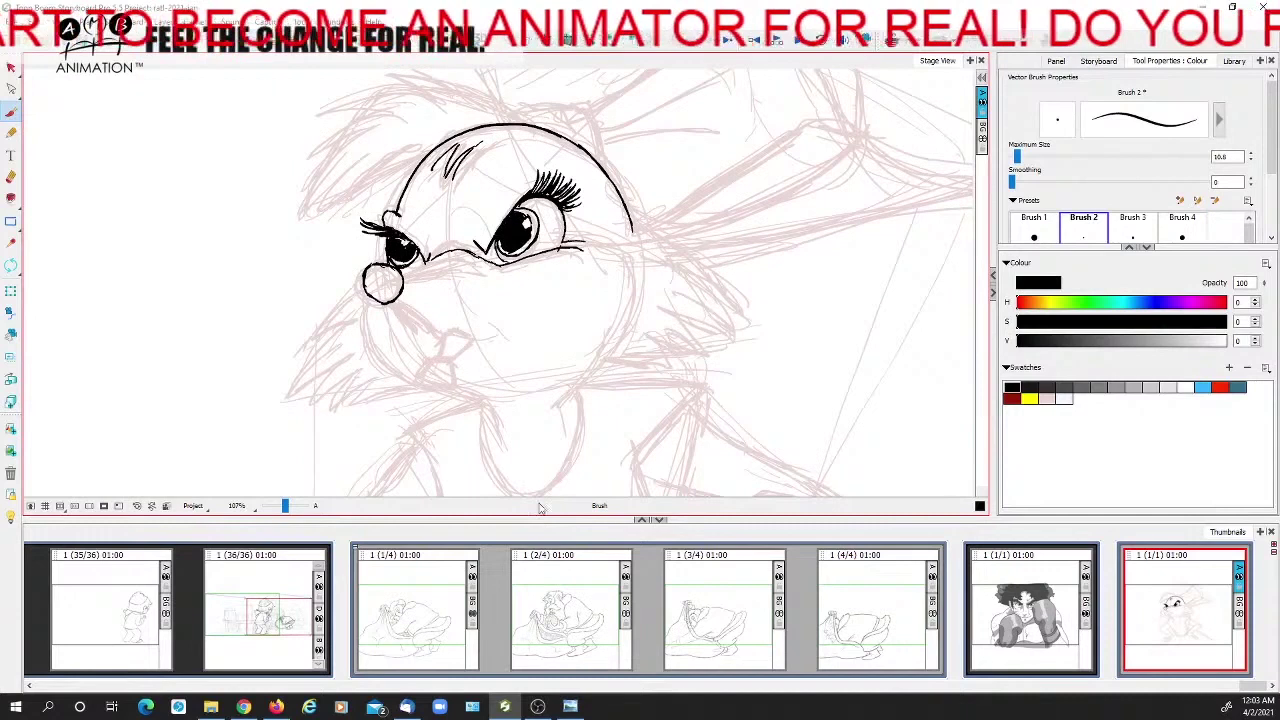
drag(458, 345, 512, 353)
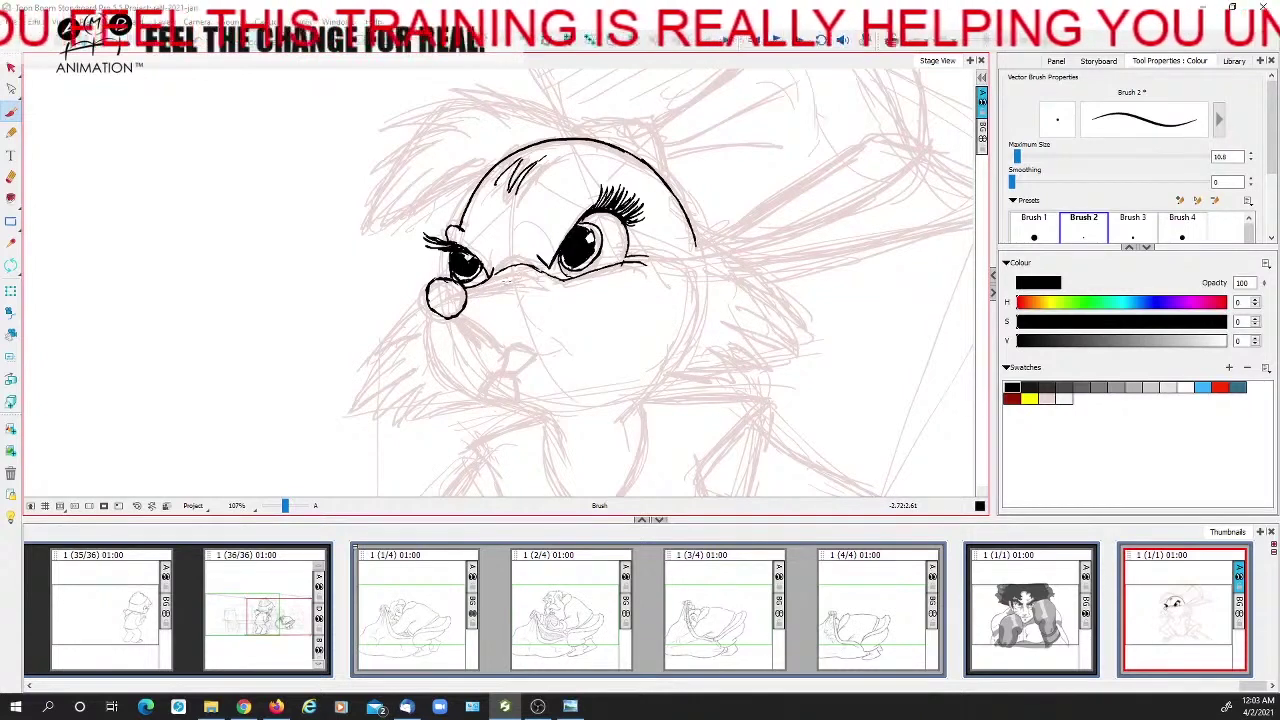
drag(494, 278, 541, 284)
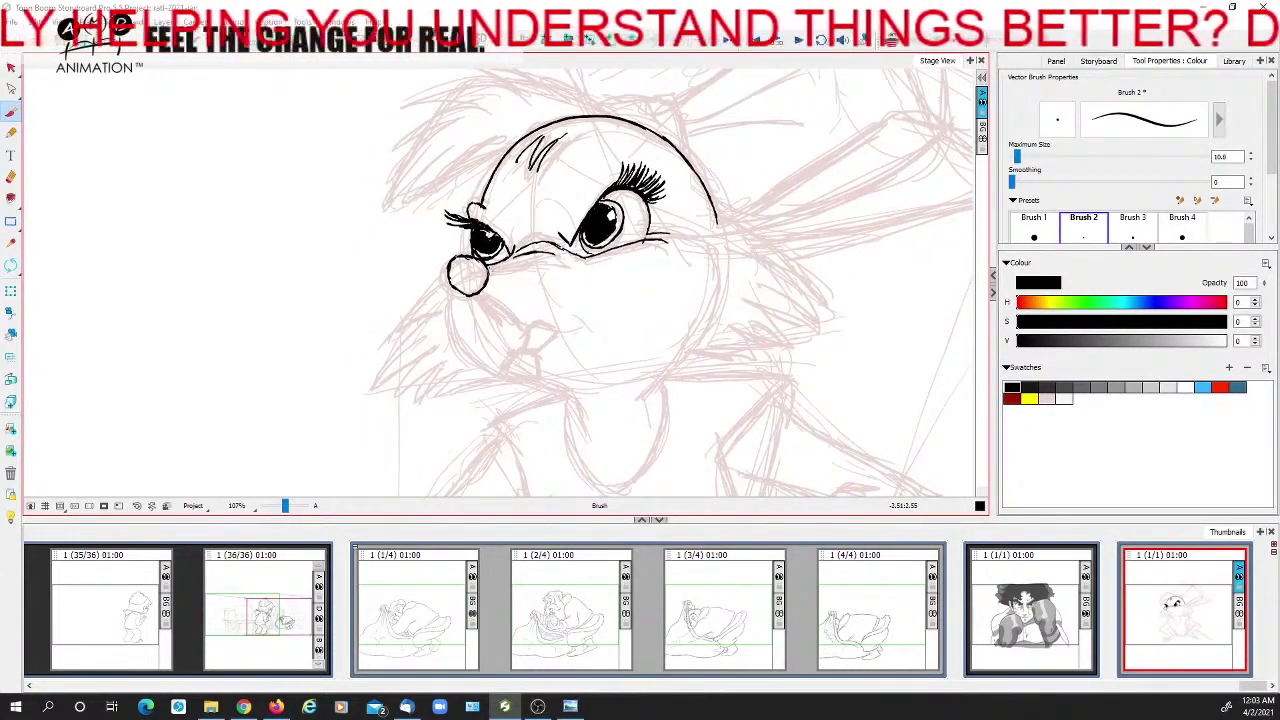
drag(488, 270, 545, 266)
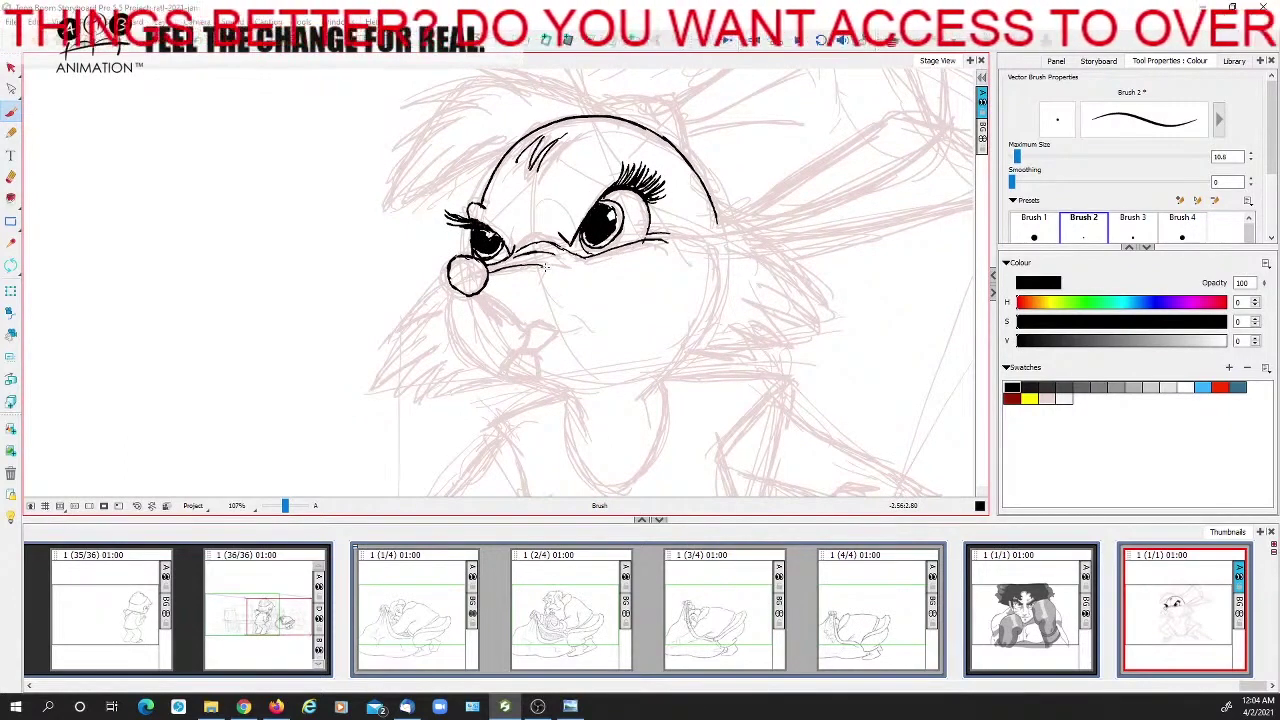
mouse_move(547, 267)
mouse_down()
mouse_move(534, 257)
mouse_move(564, 257)
mouse_up()
key(space)
drag(621, 298, 605, 314)
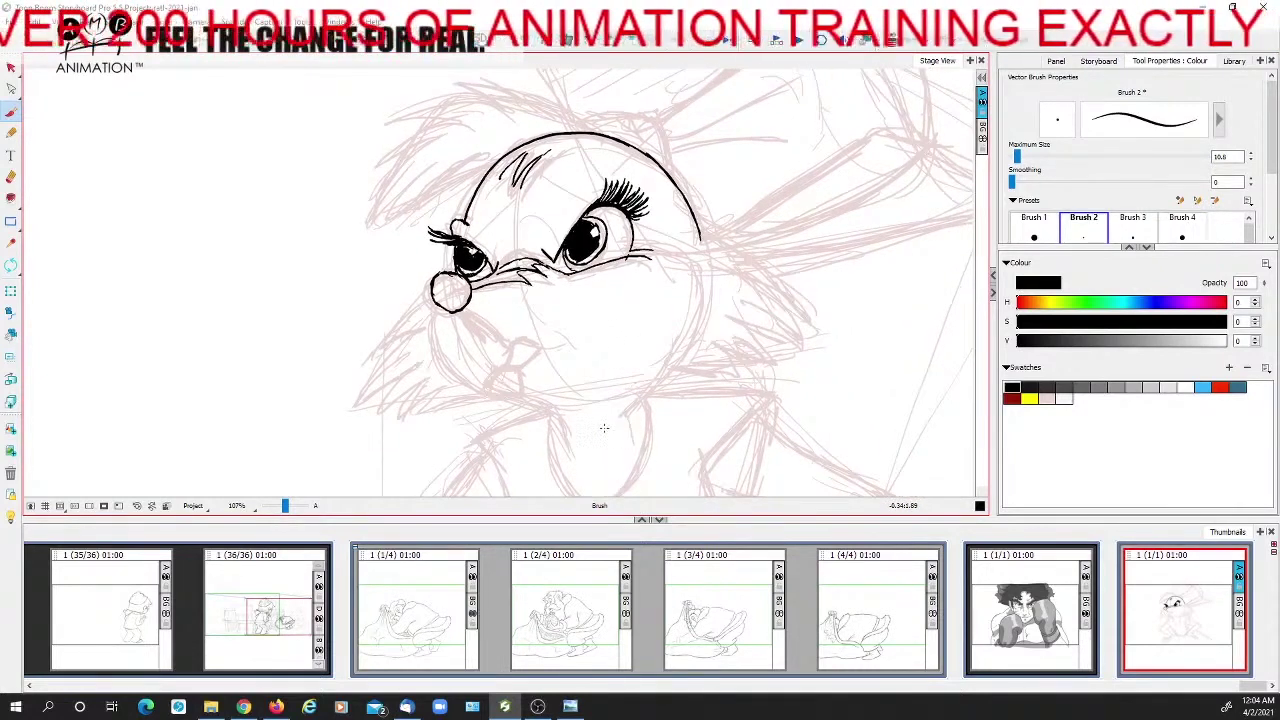
Draw a short slanted line running down from the underside of the nose toward the mouth
scroll(605, 330, down, 2)
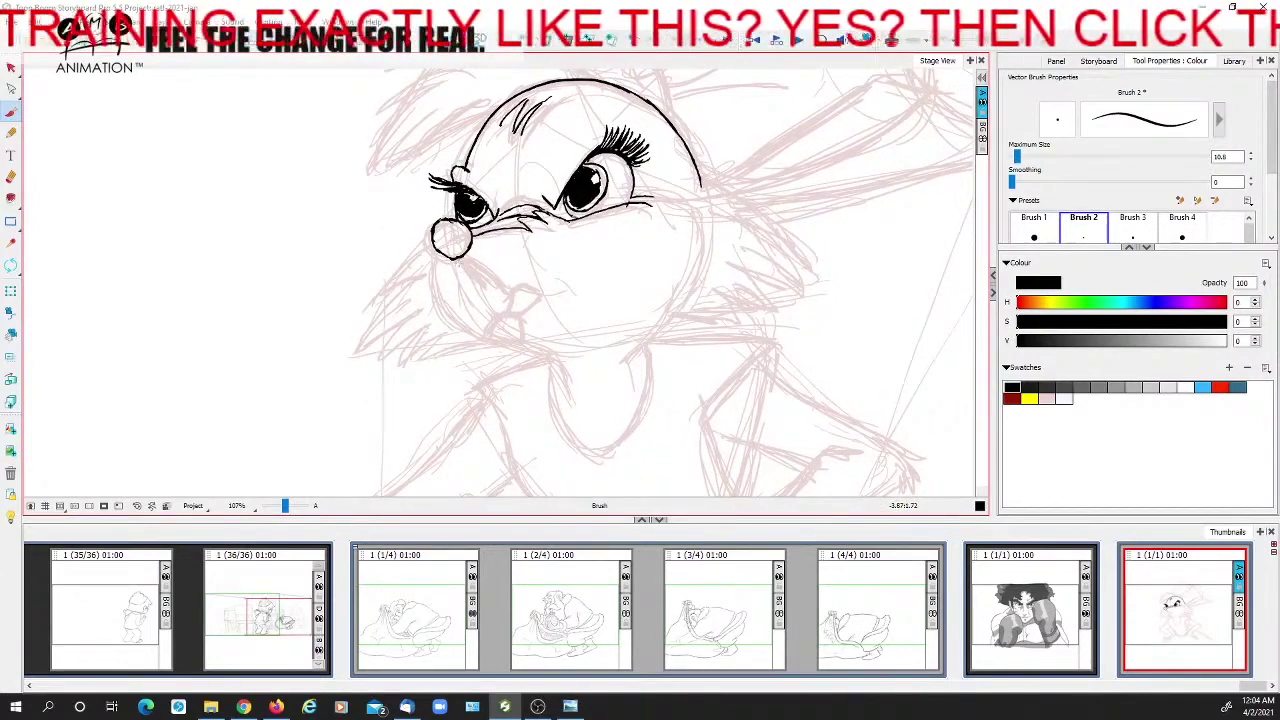
drag(455, 258, 475, 289)
key(ctrl+z)
drag(455, 258, 471, 283)
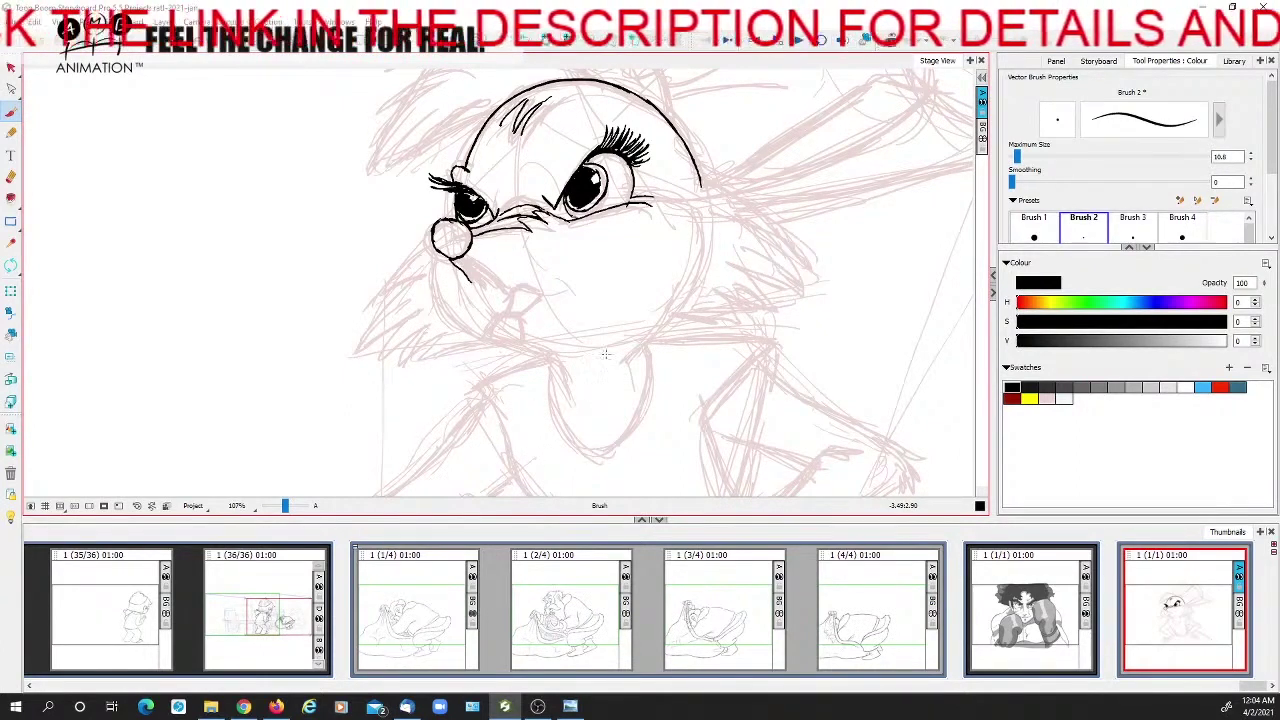
drag(615, 334, 619, 356)
Ink the wavy mouth line with its cheek crease at the corner and the small tooth shape at its front
scroll(611, 365, down, 1)
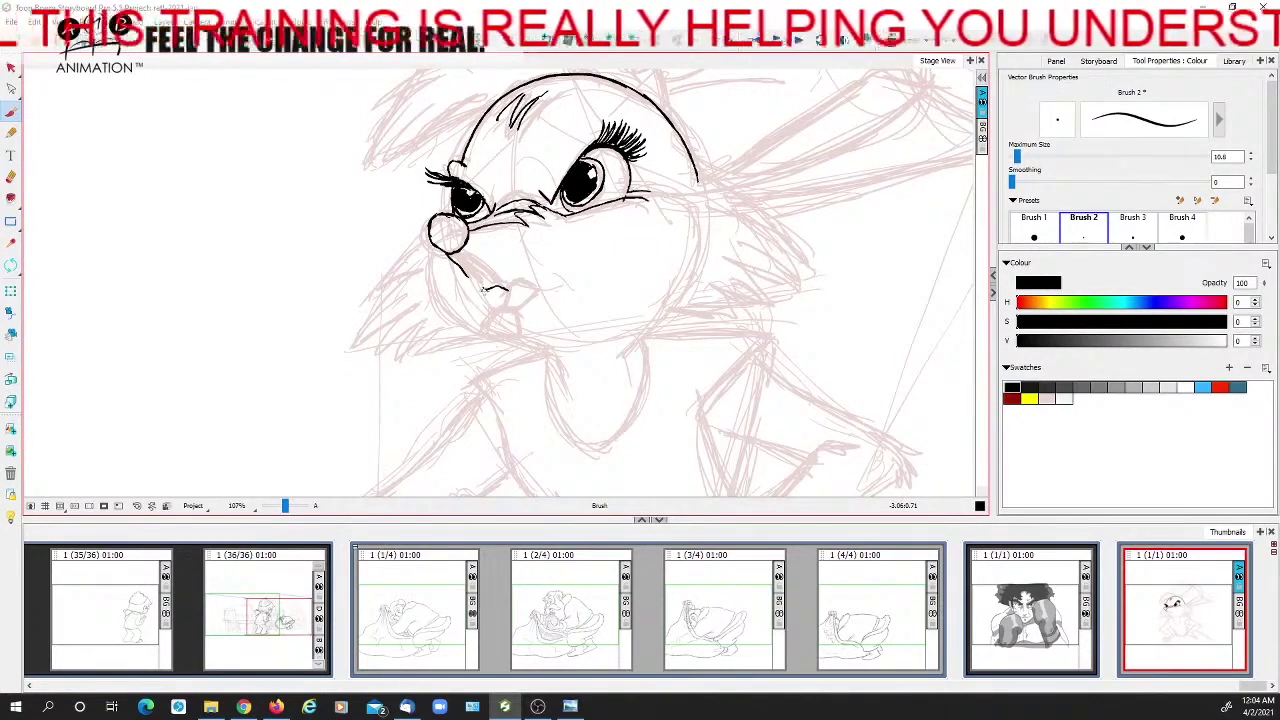
drag(503, 289, 545, 281)
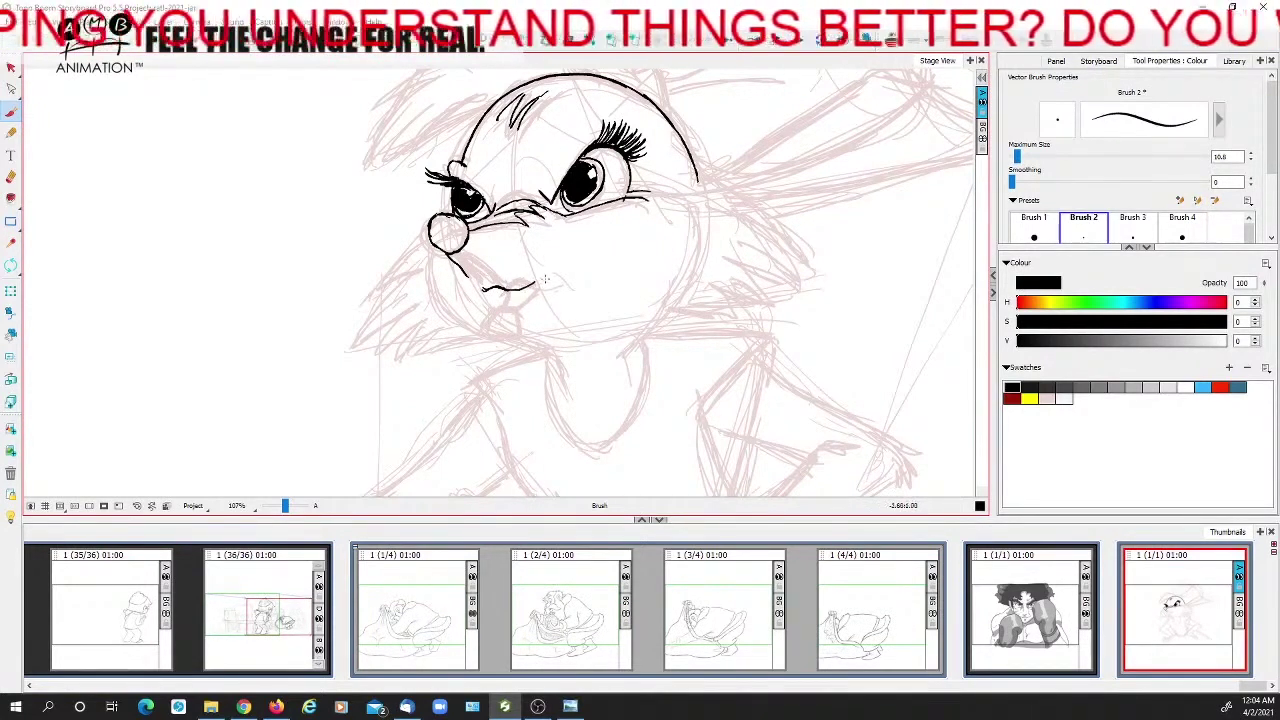
drag(527, 224, 551, 297)
key(ctrl+z)
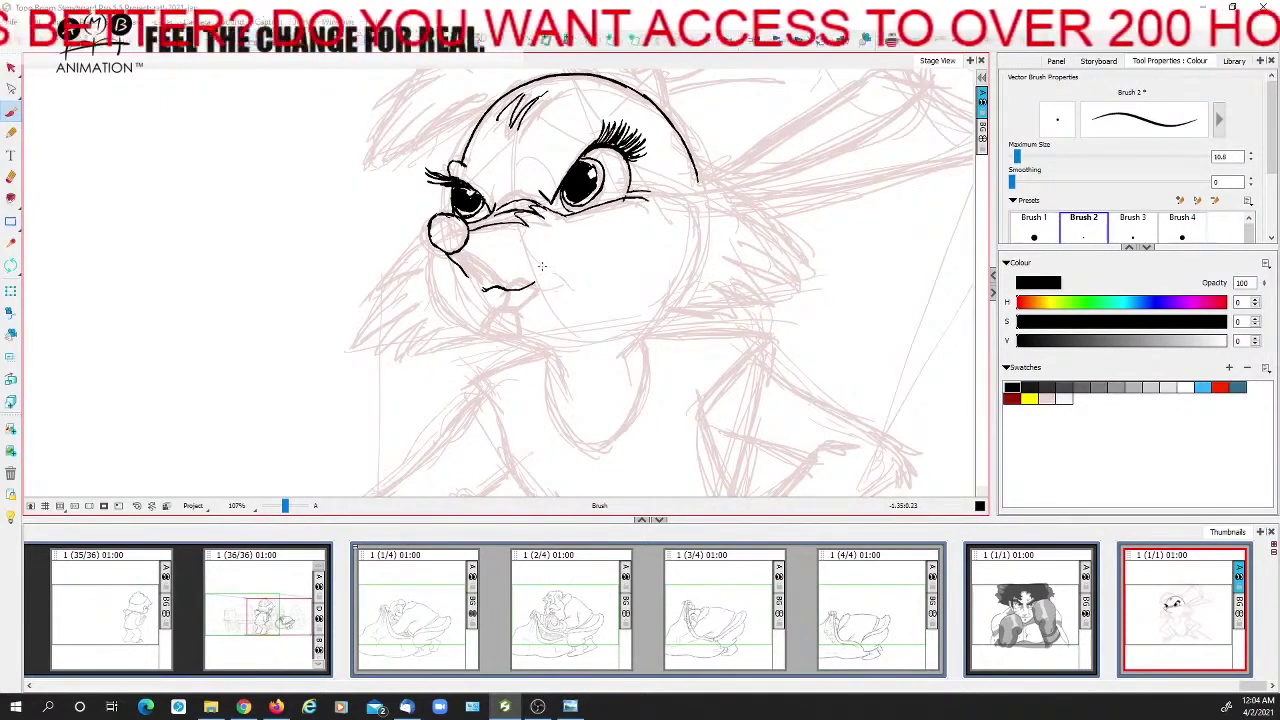
drag(533, 277, 633, 330)
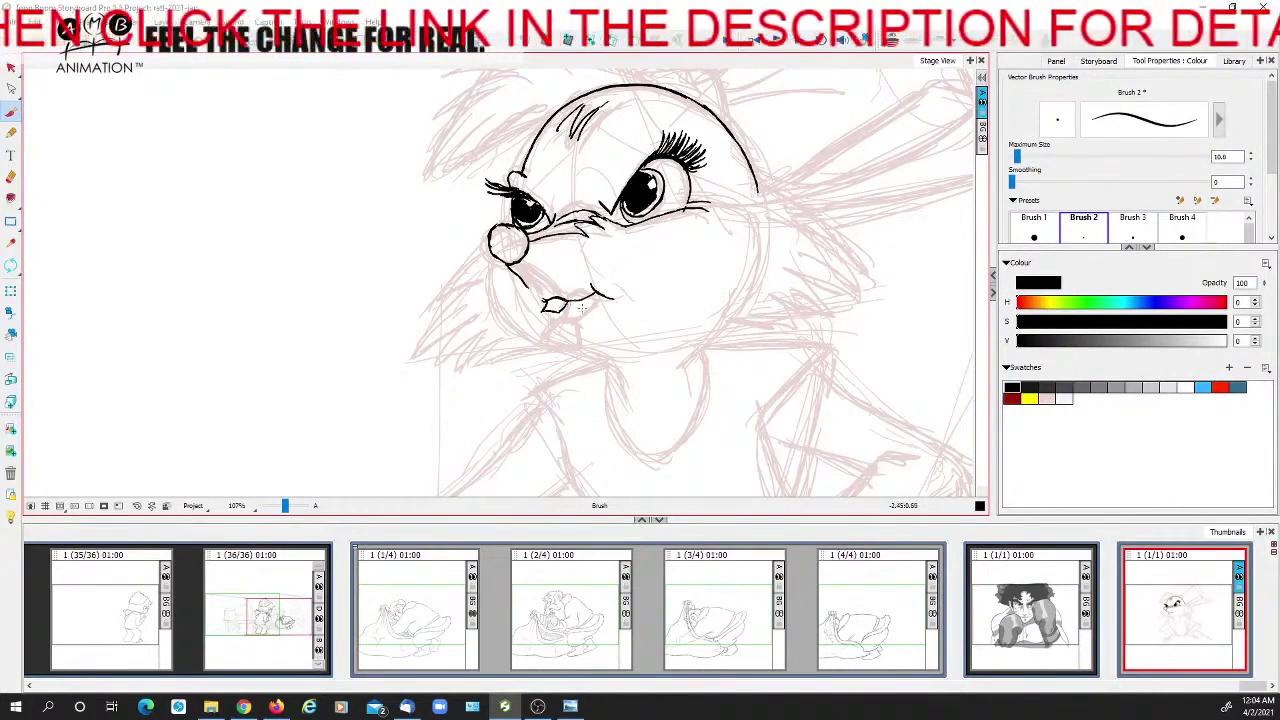
Replace the boxy shape tried under the mouth with jagged fur tufts on the chin
mouse_move(556, 318)
mouse_down()
mouse_move(544, 340)
mouse_move(576, 346)
mouse_move(556, 320)
mouse_up()
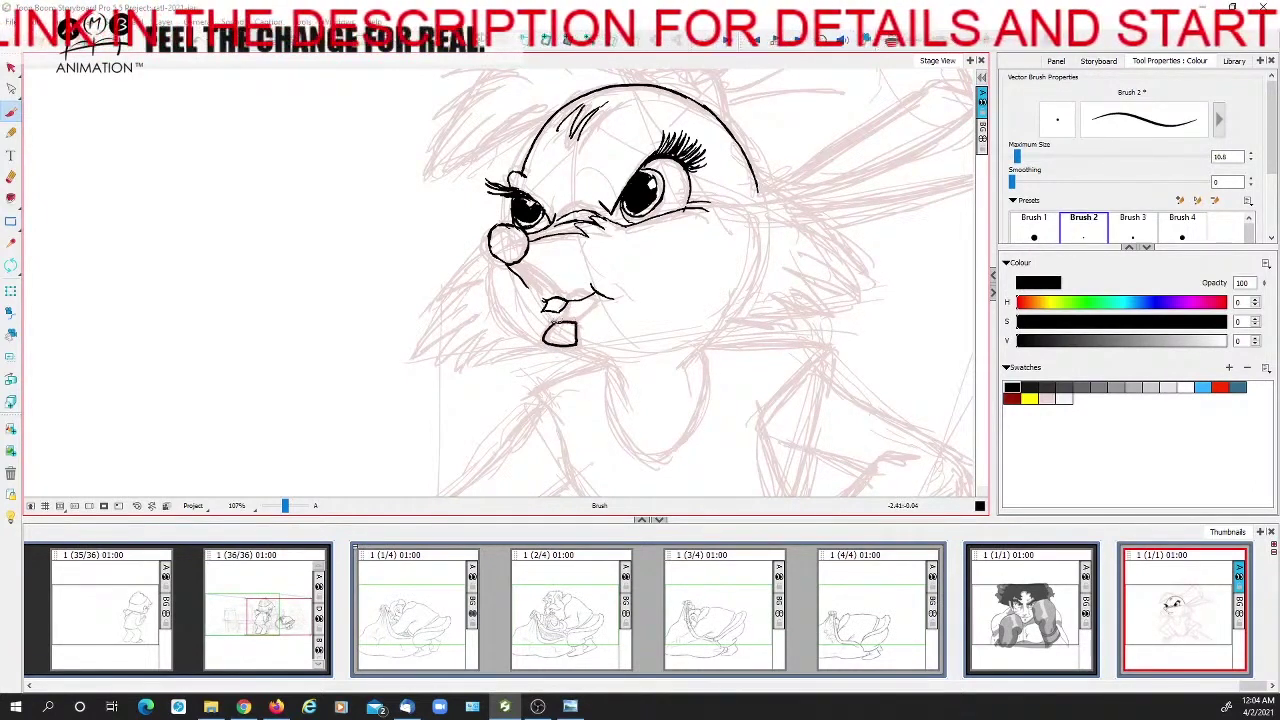
key(ctrl+z)
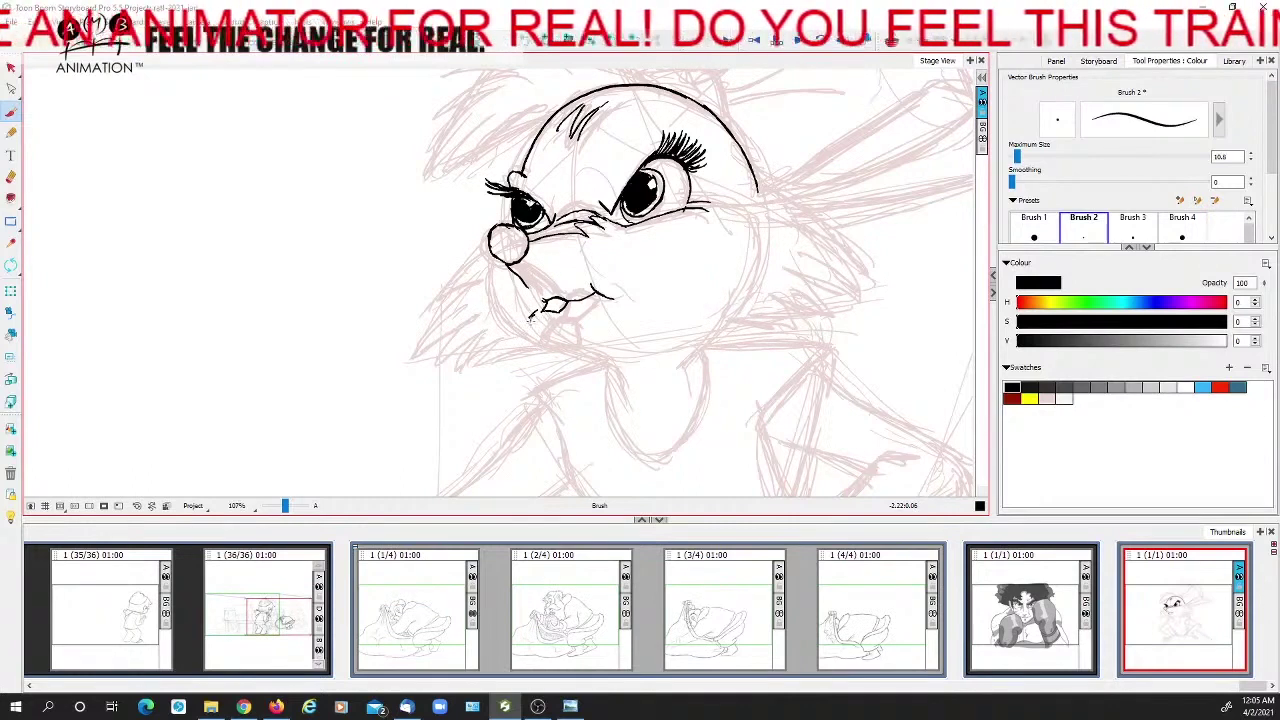
mouse_move(530, 322)
mouse_down()
mouse_move(533, 340)
mouse_move(540, 323)
mouse_move(545, 338)
mouse_move(556, 325)
mouse_up()
drag(652, 300, 633, 320)
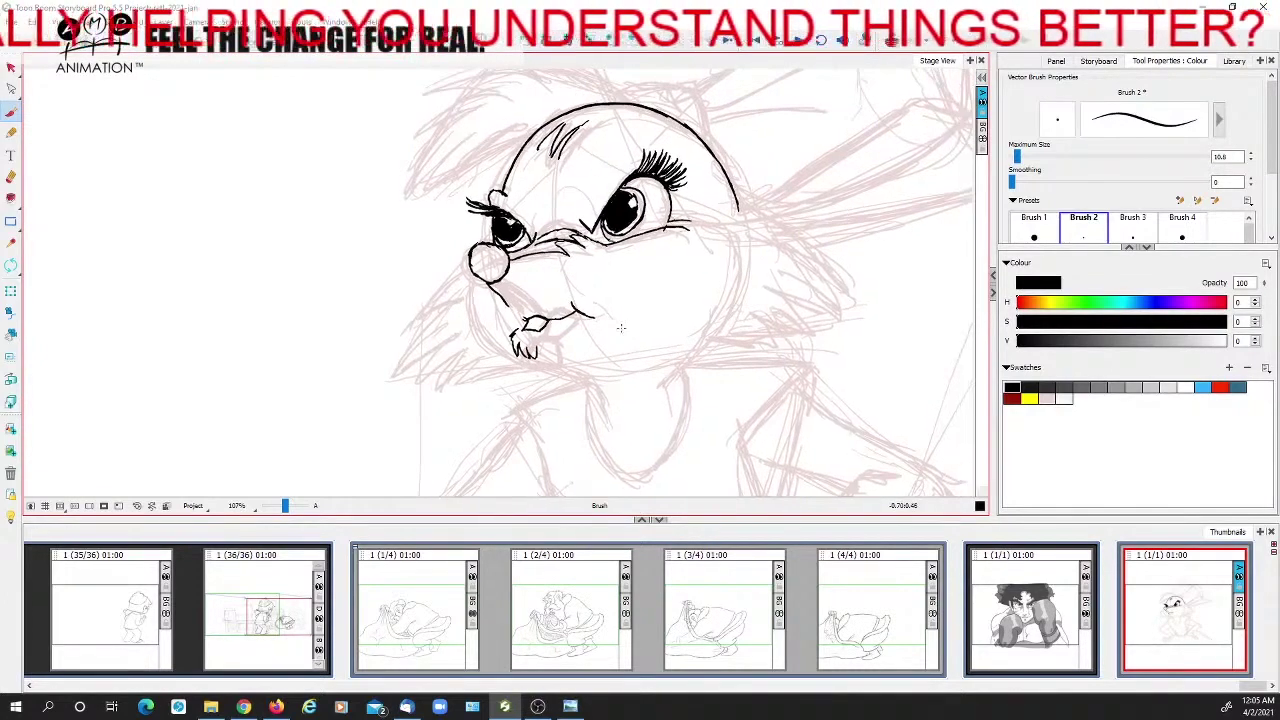
mouse_move(537, 346)
mouse_down()
mouse_move(589, 304)
mouse_move(528, 302)
mouse_move(540, 320)
mouse_move(514, 300)
mouse_move(540, 310)
mouse_move(540, 326)
mouse_move(570, 294)
mouse_up()
key(ctrl+z)
key(ctrl+z)
key(ctrl+z)
key(ctrl+z)
key(ctrl+z)
Ink the curved front contour of the muzzle from the nose down to the chin tufts
drag(594, 353, 586, 355)
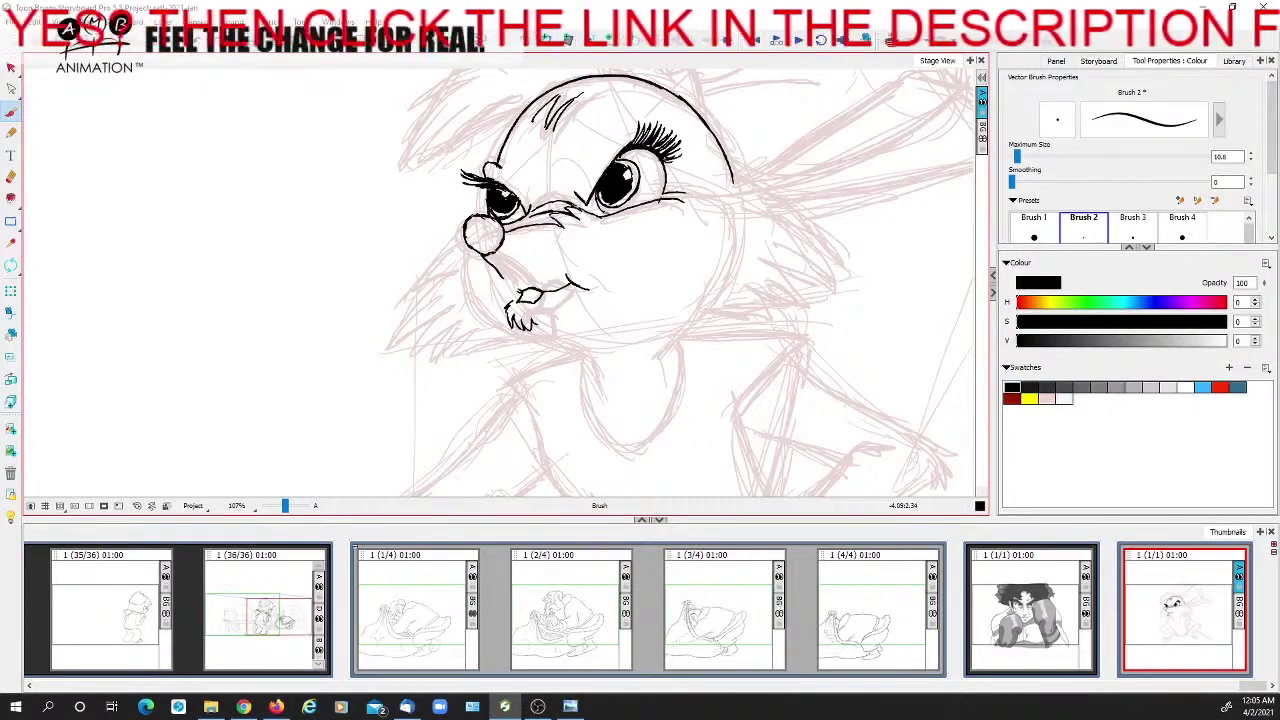
mouse_move(467, 244)
mouse_down()
mouse_move(472, 292)
mouse_move(511, 329)
mouse_move(505, 300)
mouse_up()
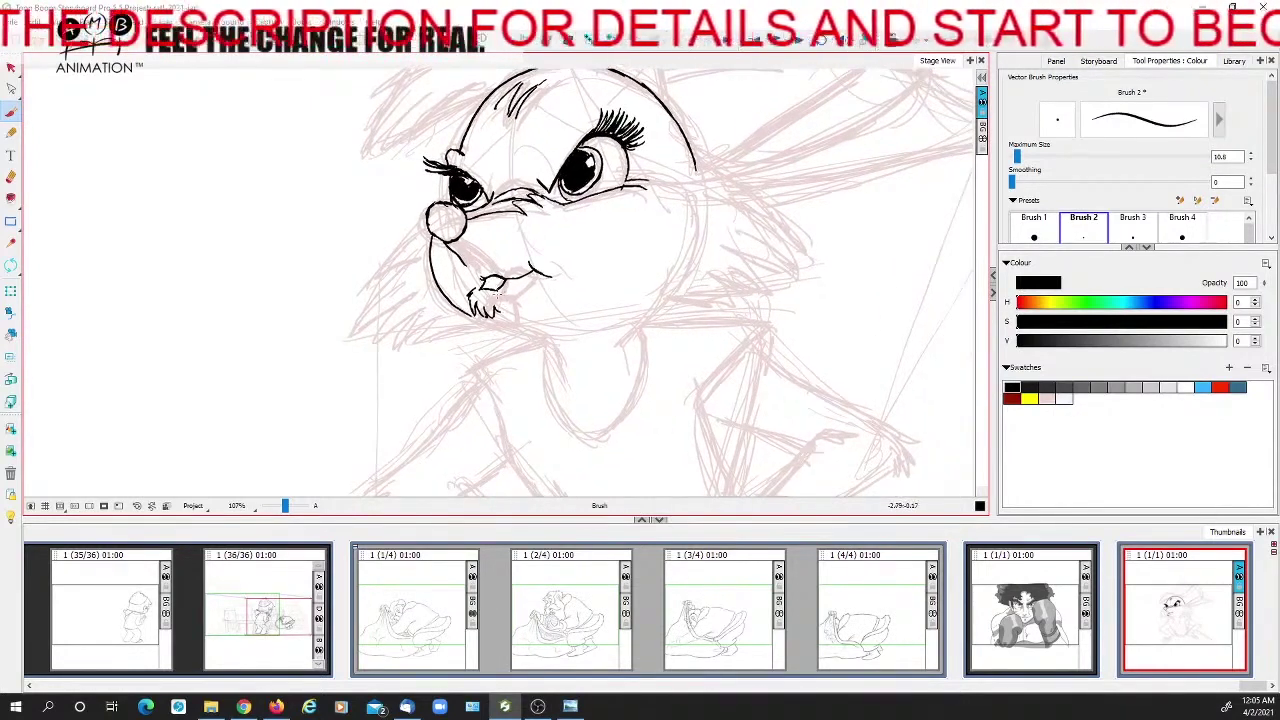
drag(584, 337, 542, 349)
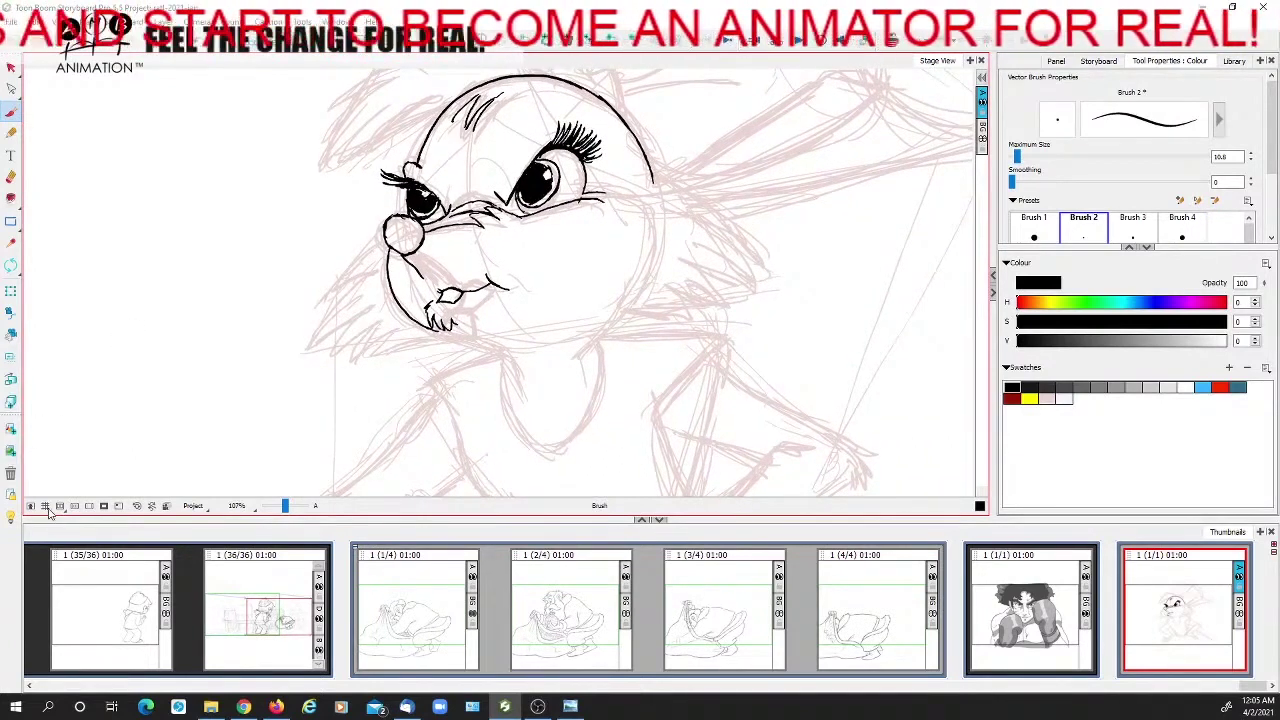
With the canvas rotated, ink the jaw line from the chin back to the throat, then reset the canvas rotation
click(10, 335)
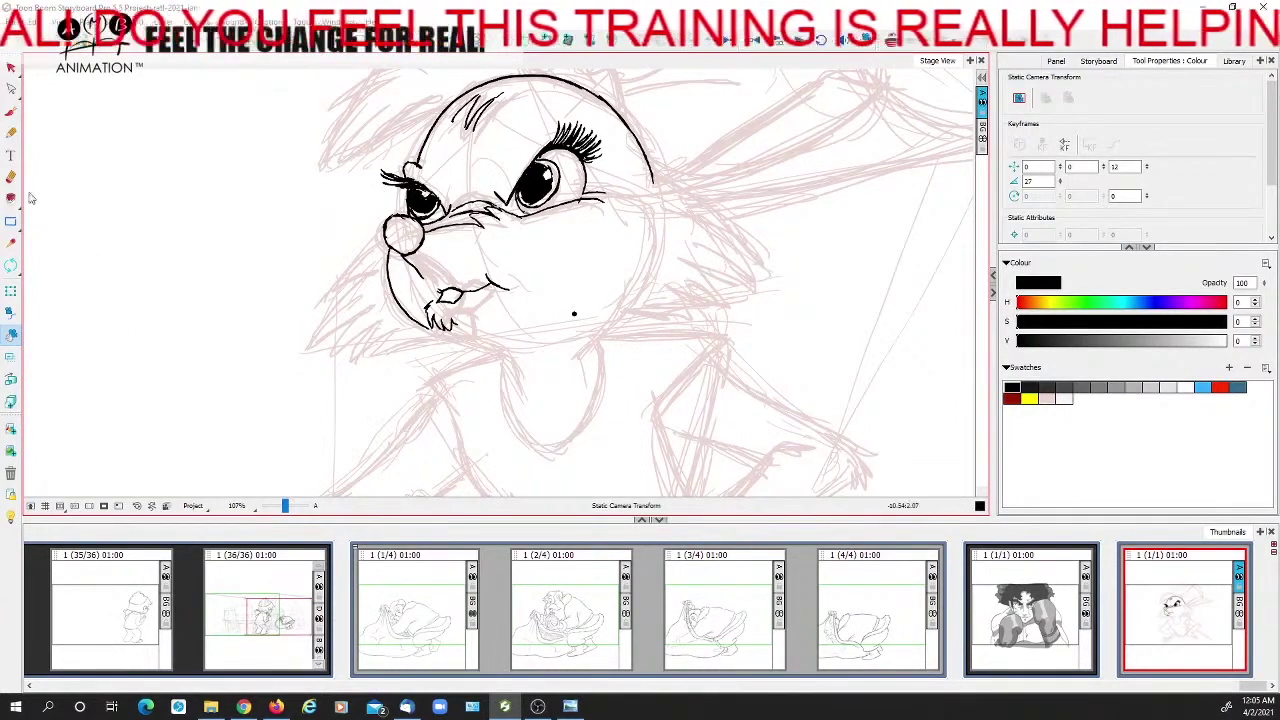
click(10, 265)
drag(240, 294, 64, 177)
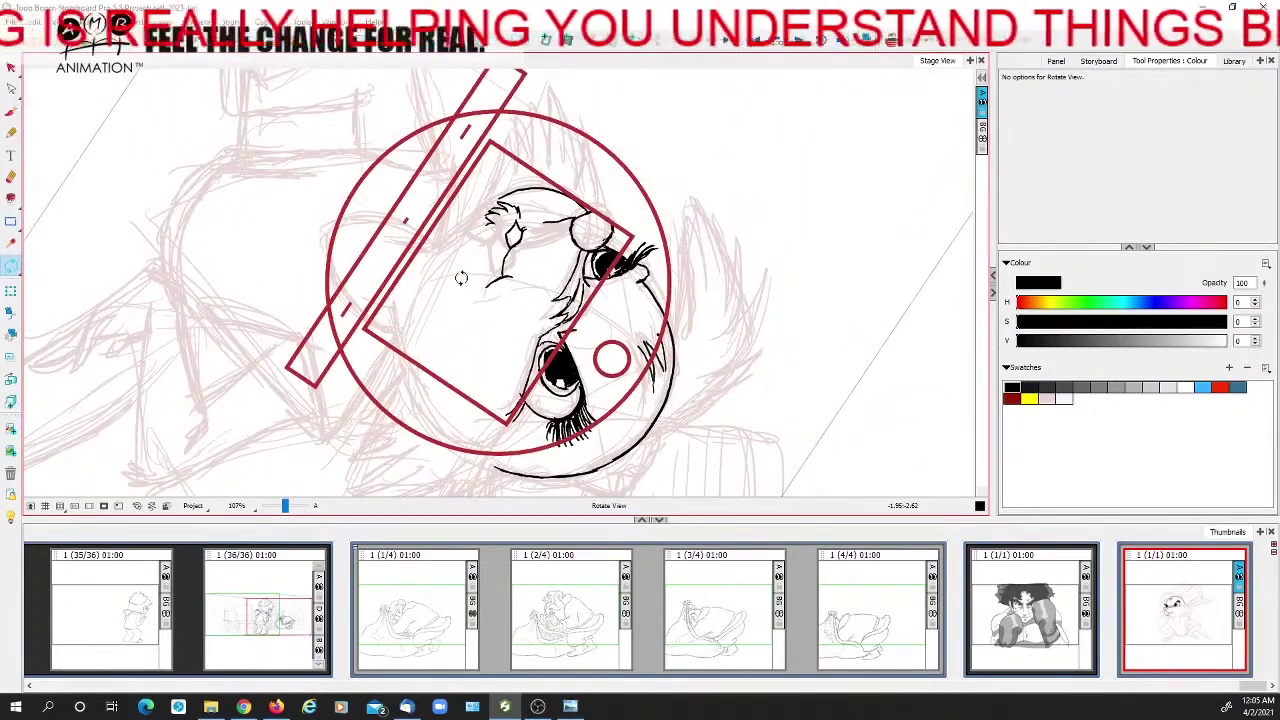
click(12, 113)
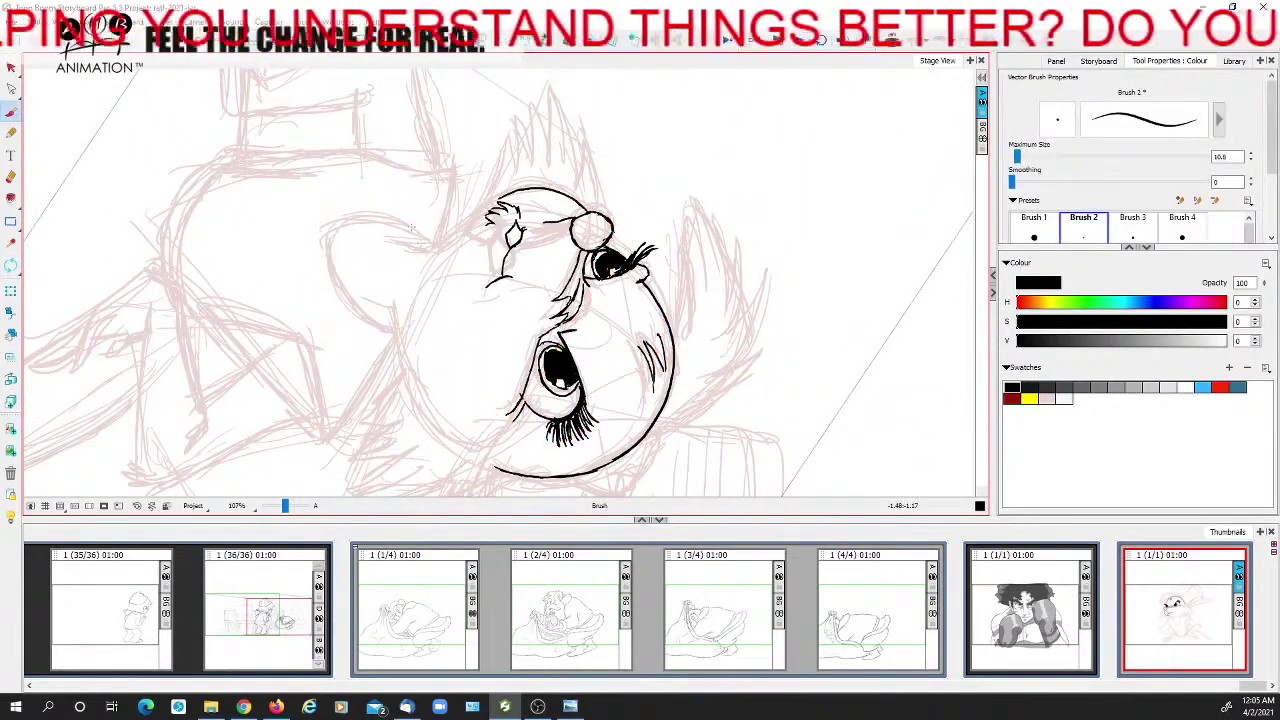
mouse_move(407, 246)
mouse_down()
mouse_move(443, 248)
mouse_move(505, 198)
mouse_up()
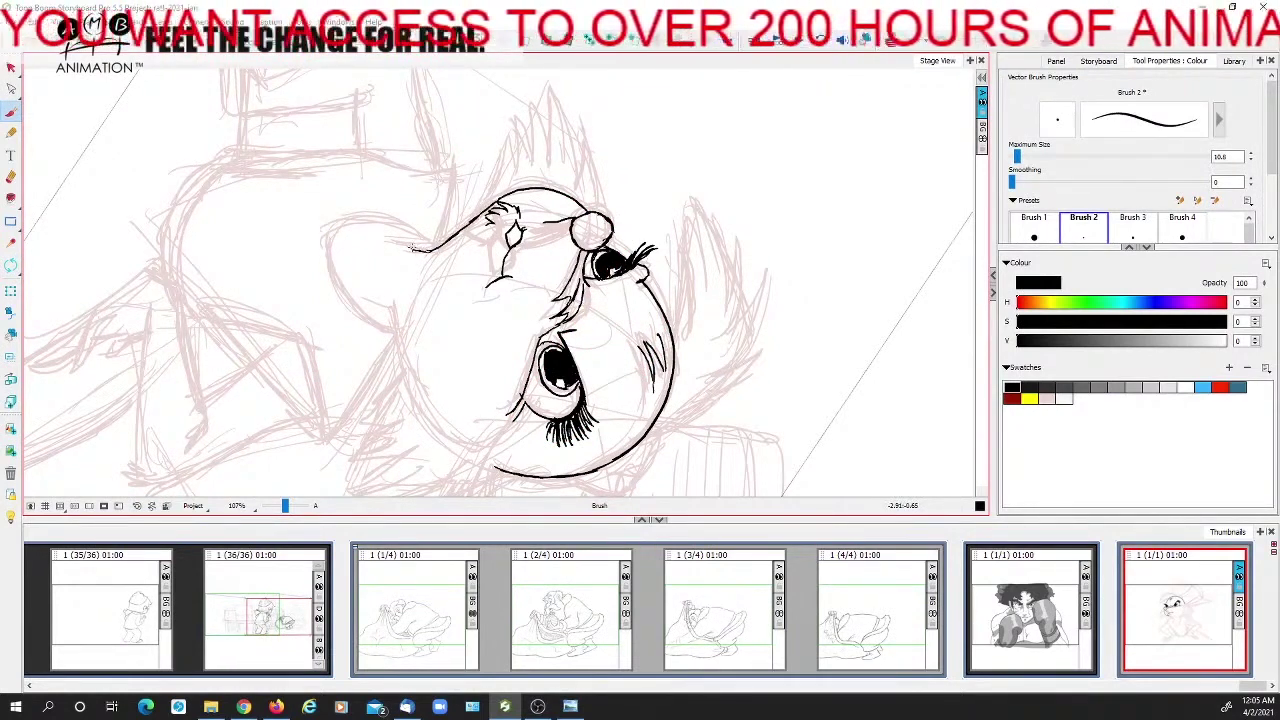
mouse_move(407, 246)
mouse_down()
mouse_move(429, 252)
mouse_move(462, 226)
mouse_up()
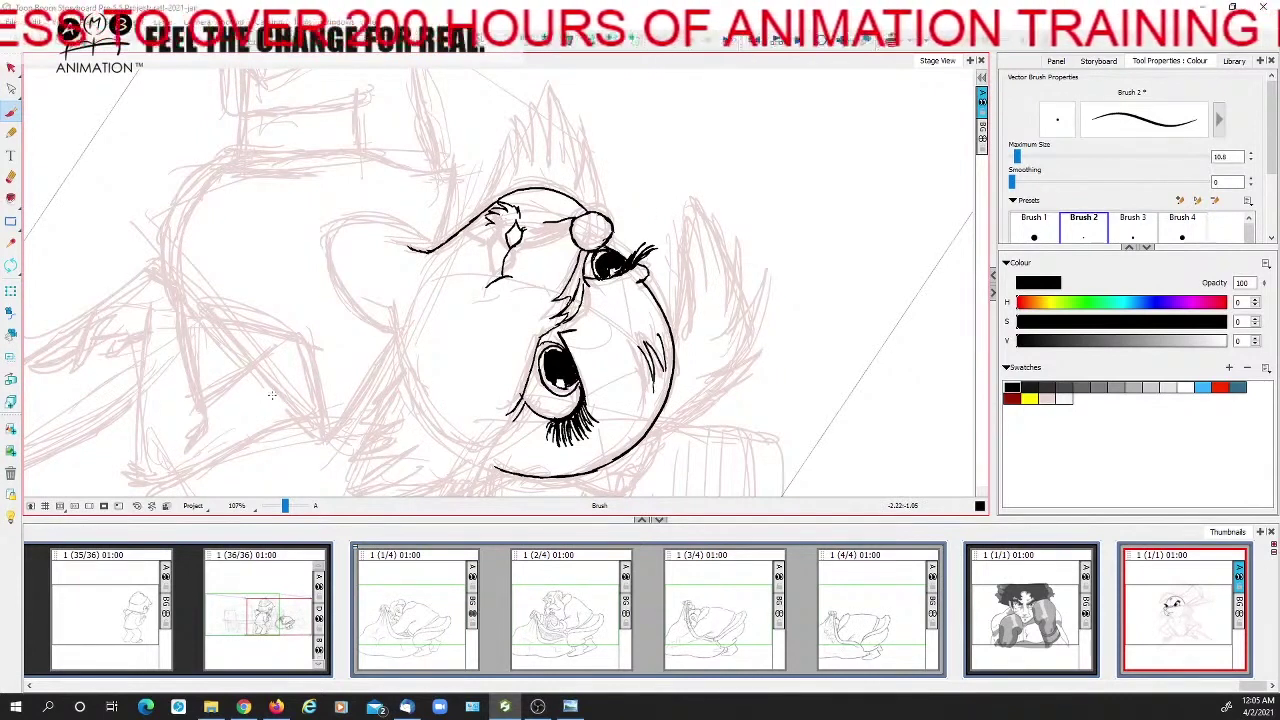
click(138, 508)
Erase and redraw the jaw line's hooked end at the throat, and ink a short stroke for the back of the neck
drag(505, 303, 580, 317)
drag(282, 508, 283, 508)
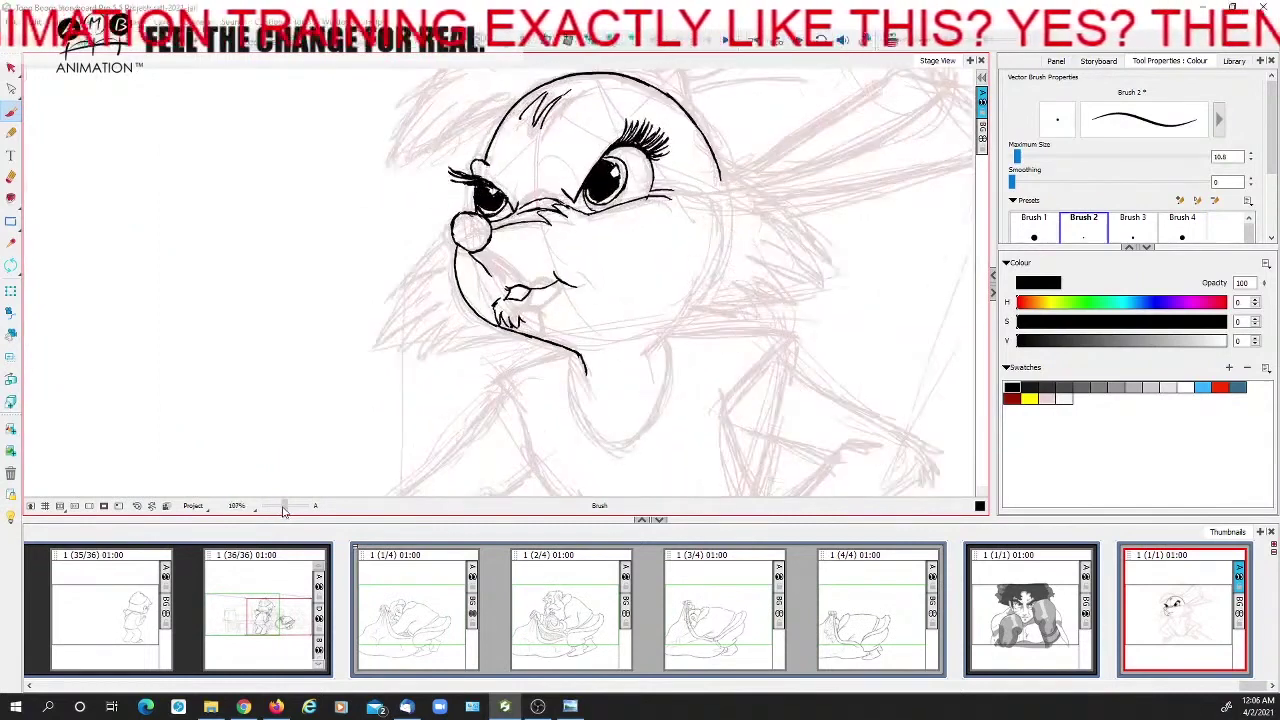
drag(669, 348, 569, 317)
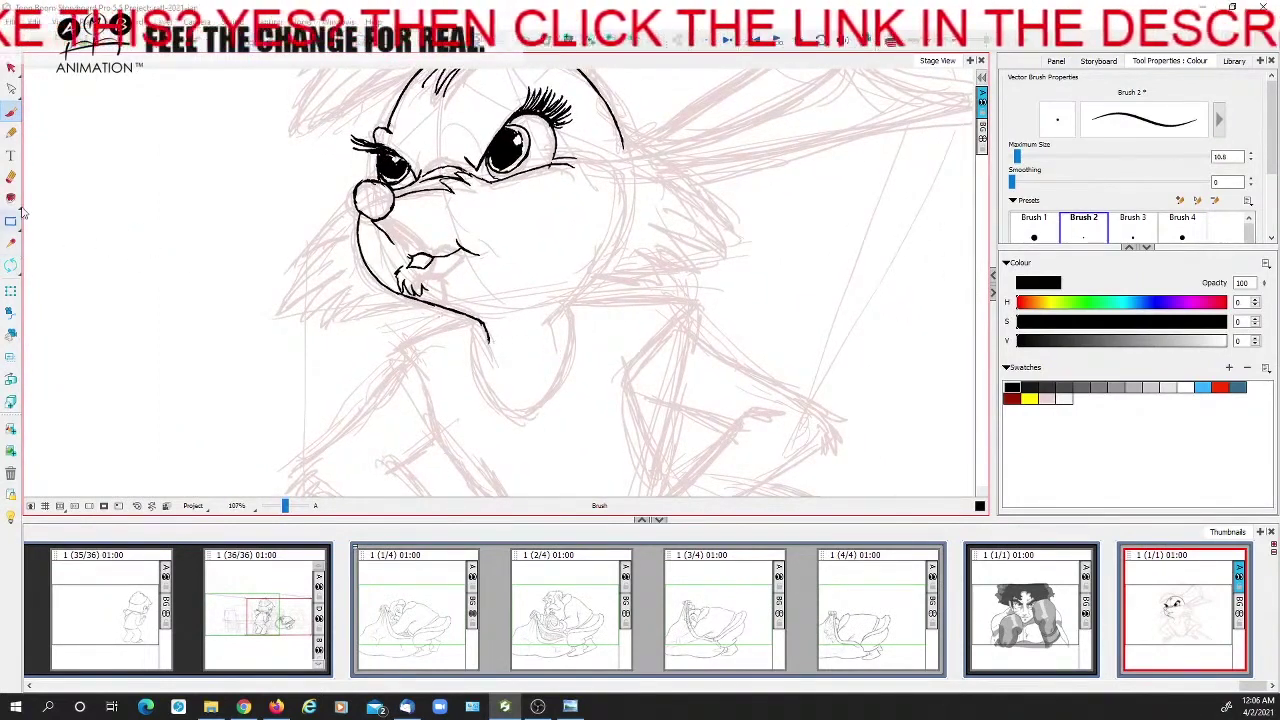
key(alt+e)
drag(482, 322, 489, 344)
click(9, 112)
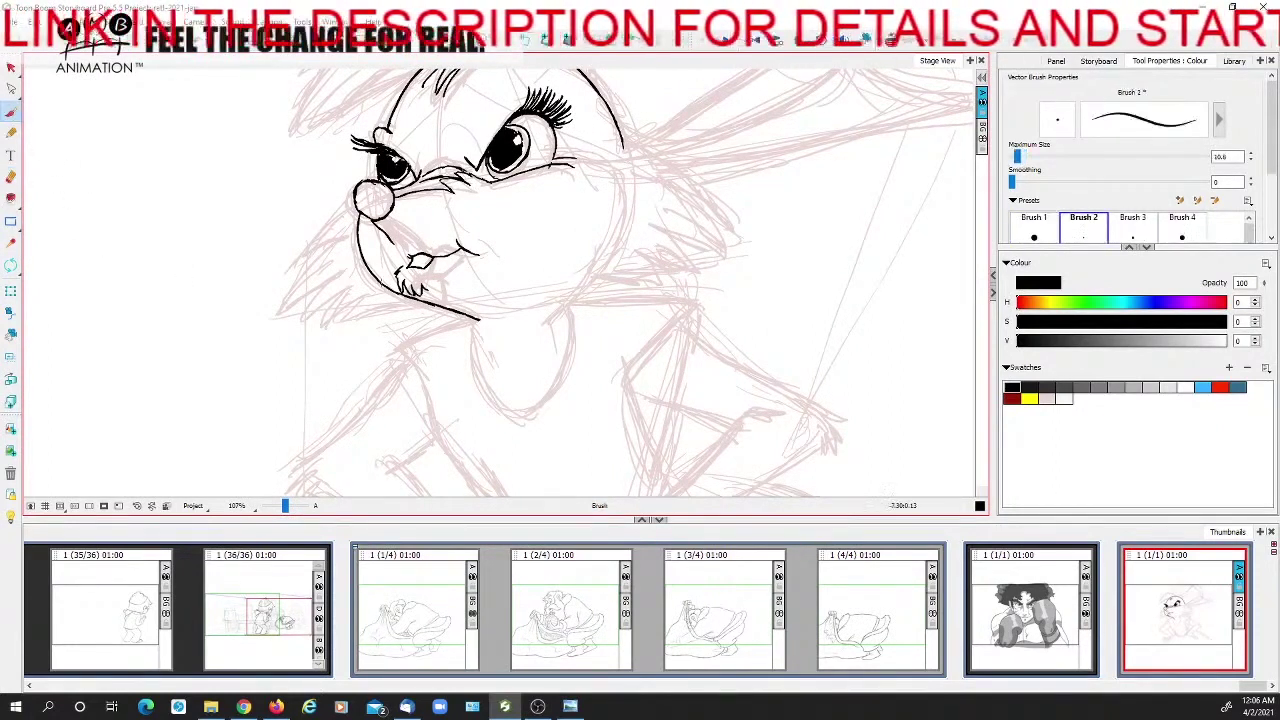
drag(480, 322, 489, 342)
drag(582, 328, 575, 362)
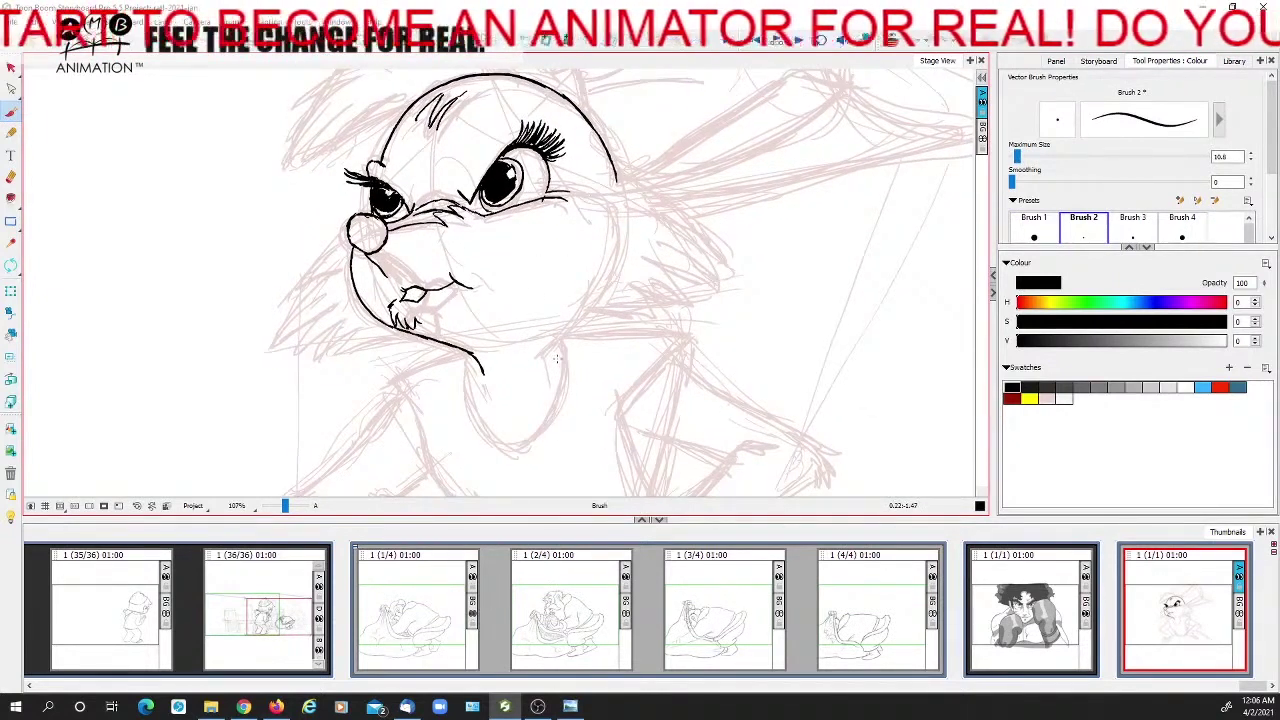
drag(553, 348, 562, 367)
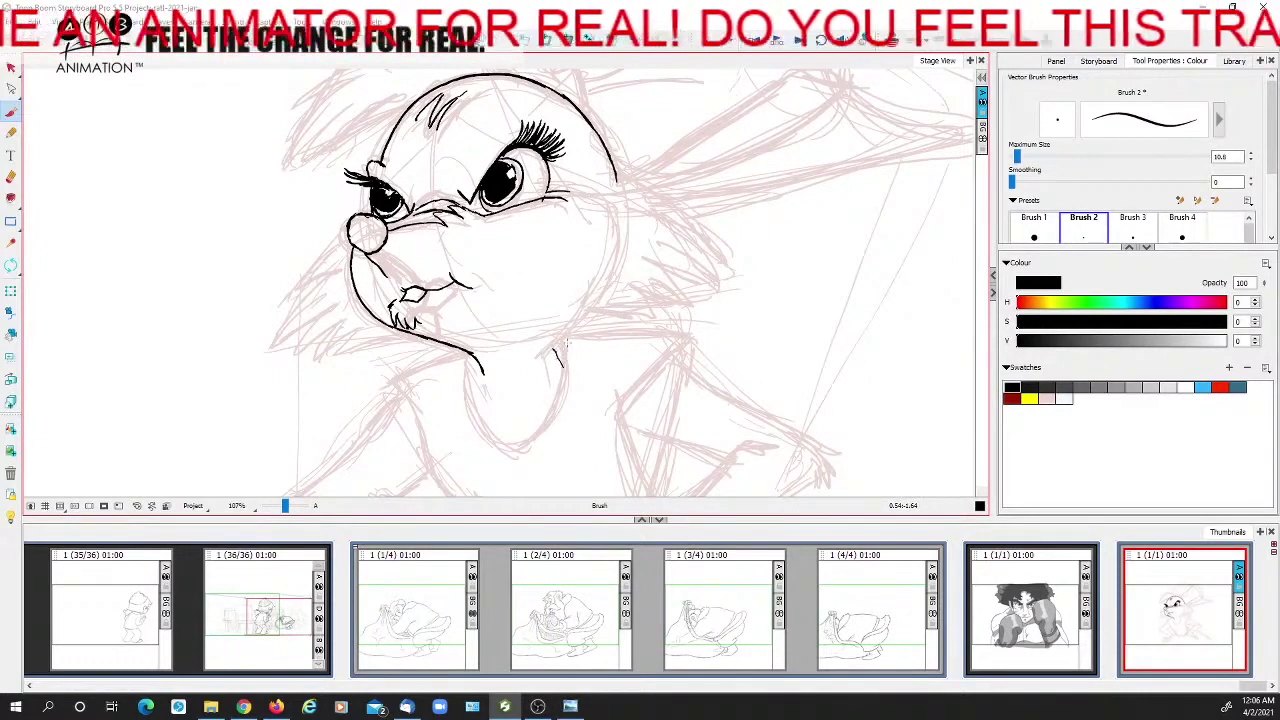
Ink the cheek outline from the near eye's outer corner around the back of the face down to the neck
drag(542, 288, 548, 306)
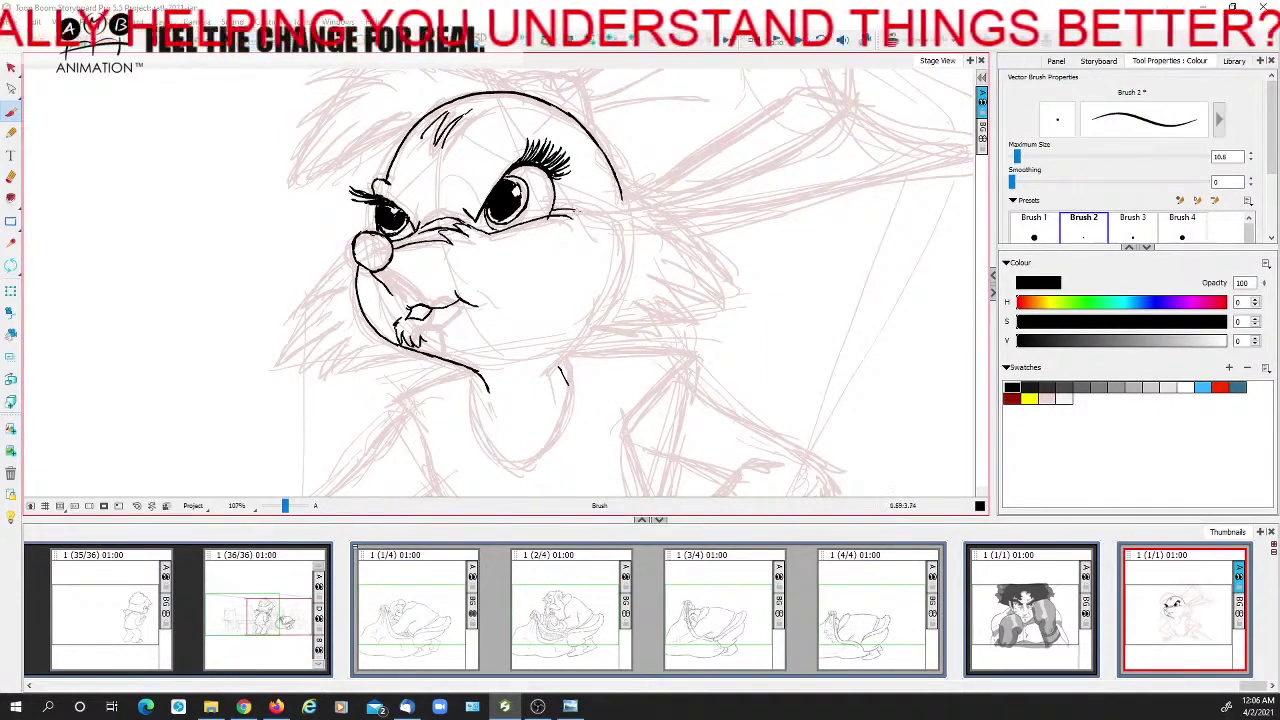
drag(568, 210, 612, 230)
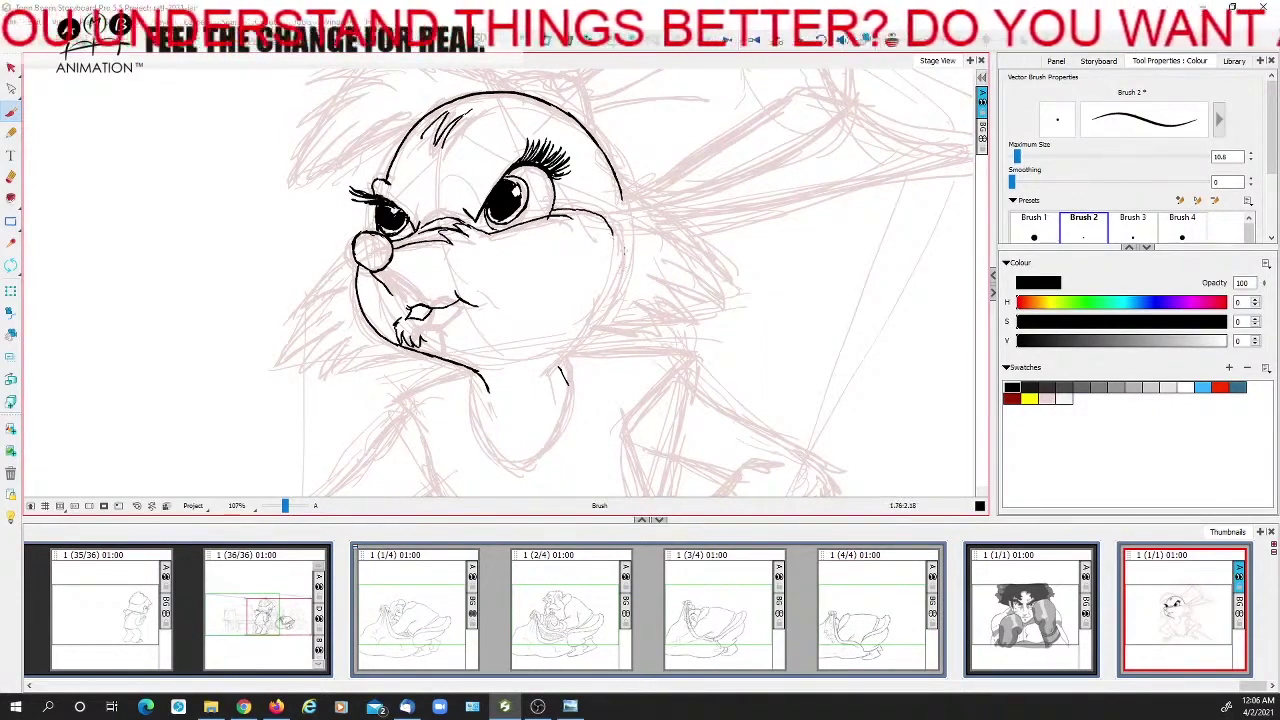
drag(612, 228, 613, 295)
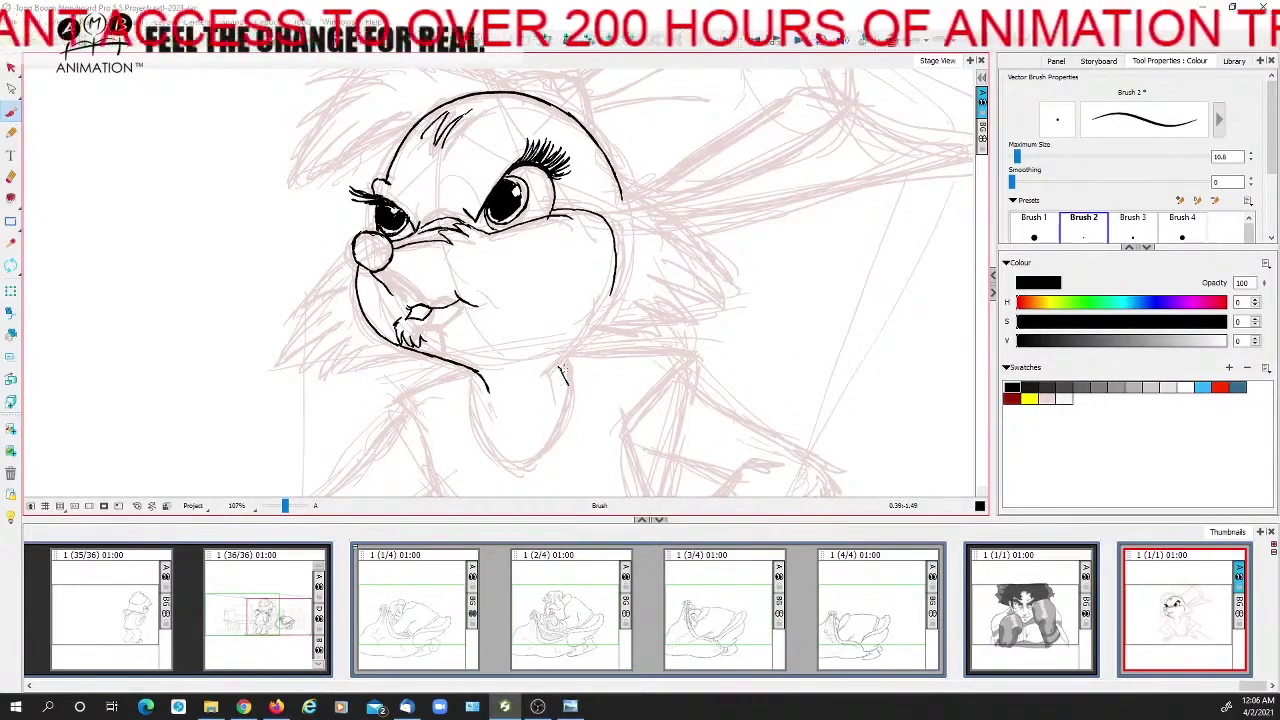
drag(560, 366, 611, 298)
drag(615, 244, 602, 308)
Erase the back stretch of the cheek outline, redraw it as one smooth curve with the canvas rotated, and reset the view
key(alt+e)
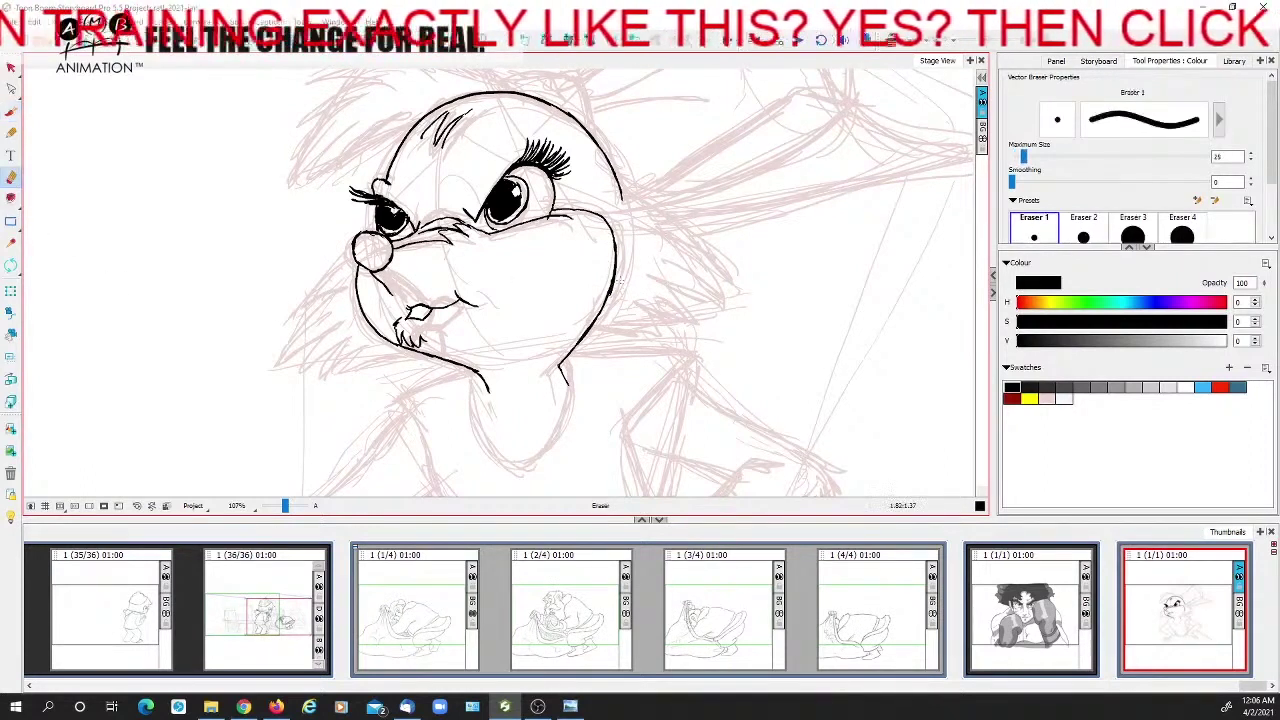
mouse_move(618, 263)
mouse_down()
mouse_move(612, 292)
mouse_move(617, 240)
mouse_up()
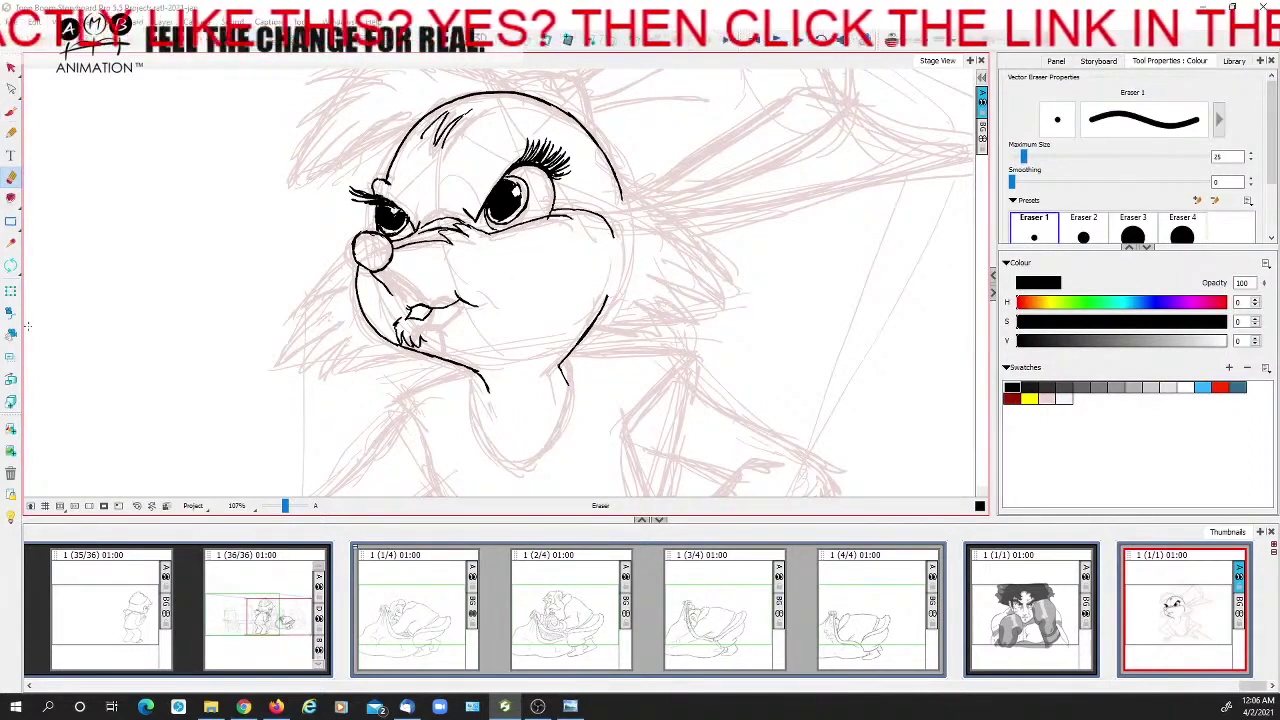
click(11, 266)
drag(165, 208, 68, 172)
key(alt+b)
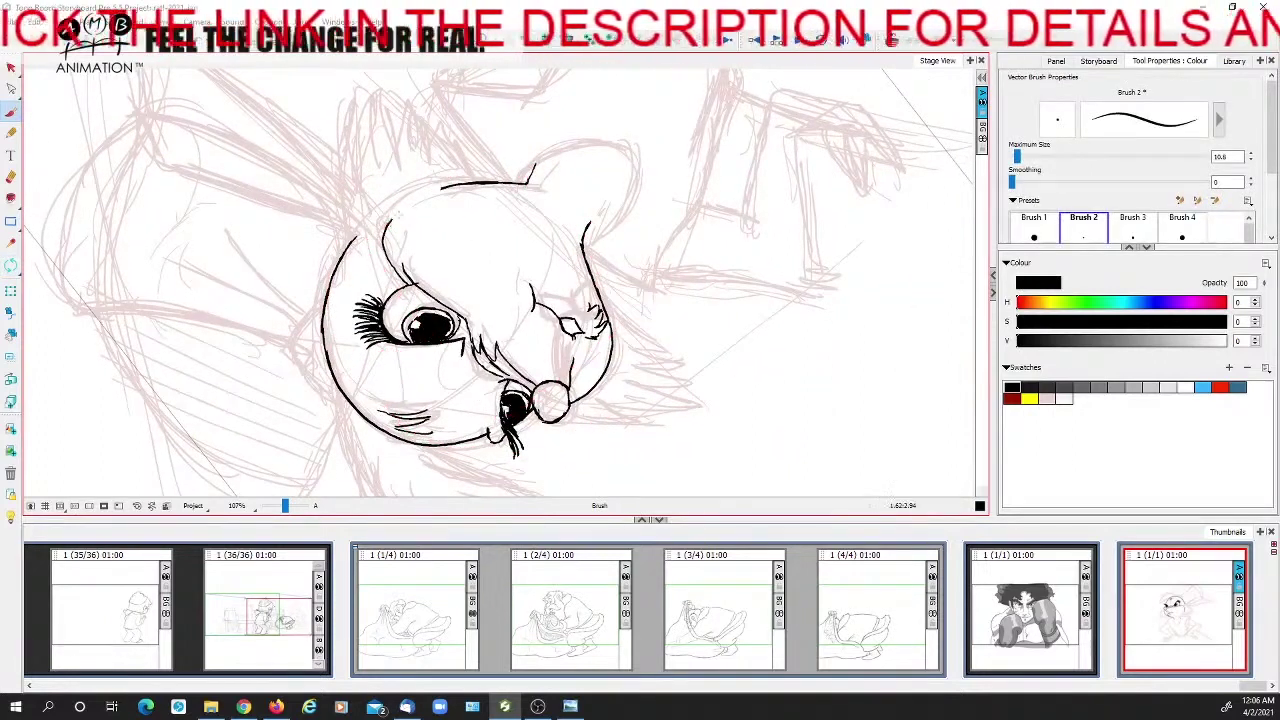
mouse_move(388, 227)
mouse_down()
mouse_move(413, 202)
mouse_move(470, 184)
mouse_up()
key(space)
drag(645, 288, 687, 338)
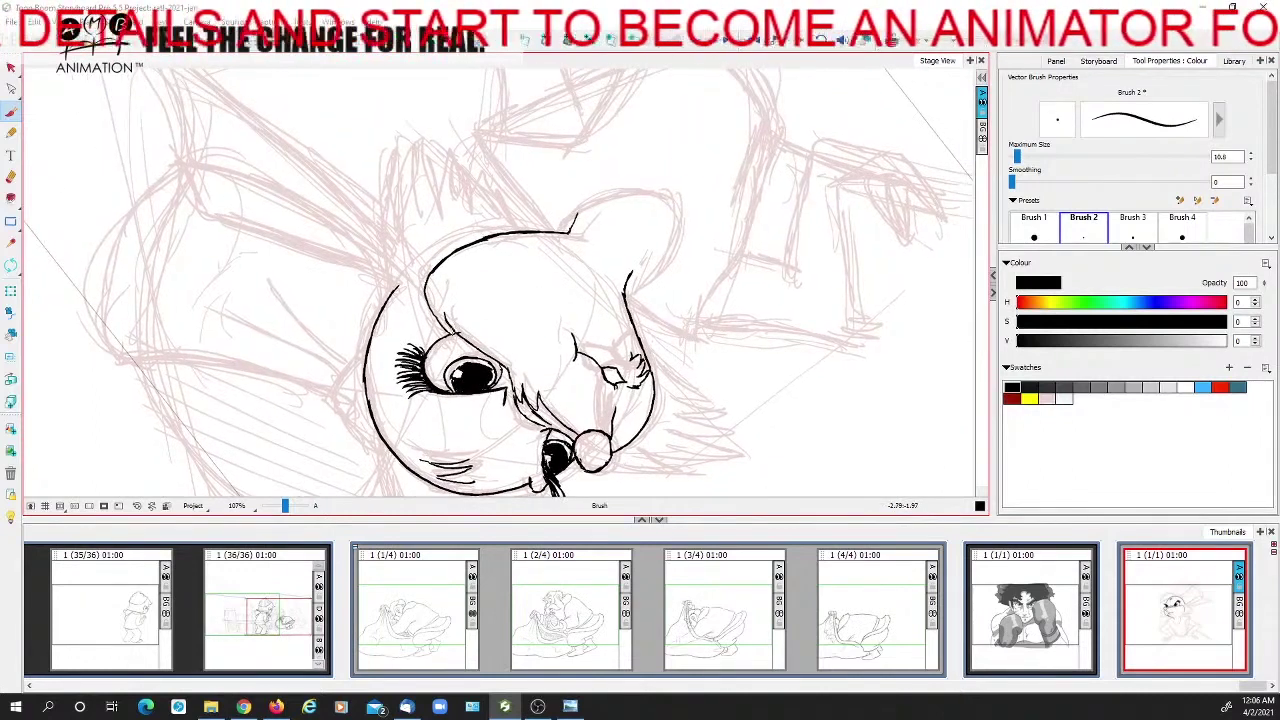
click(137, 507)
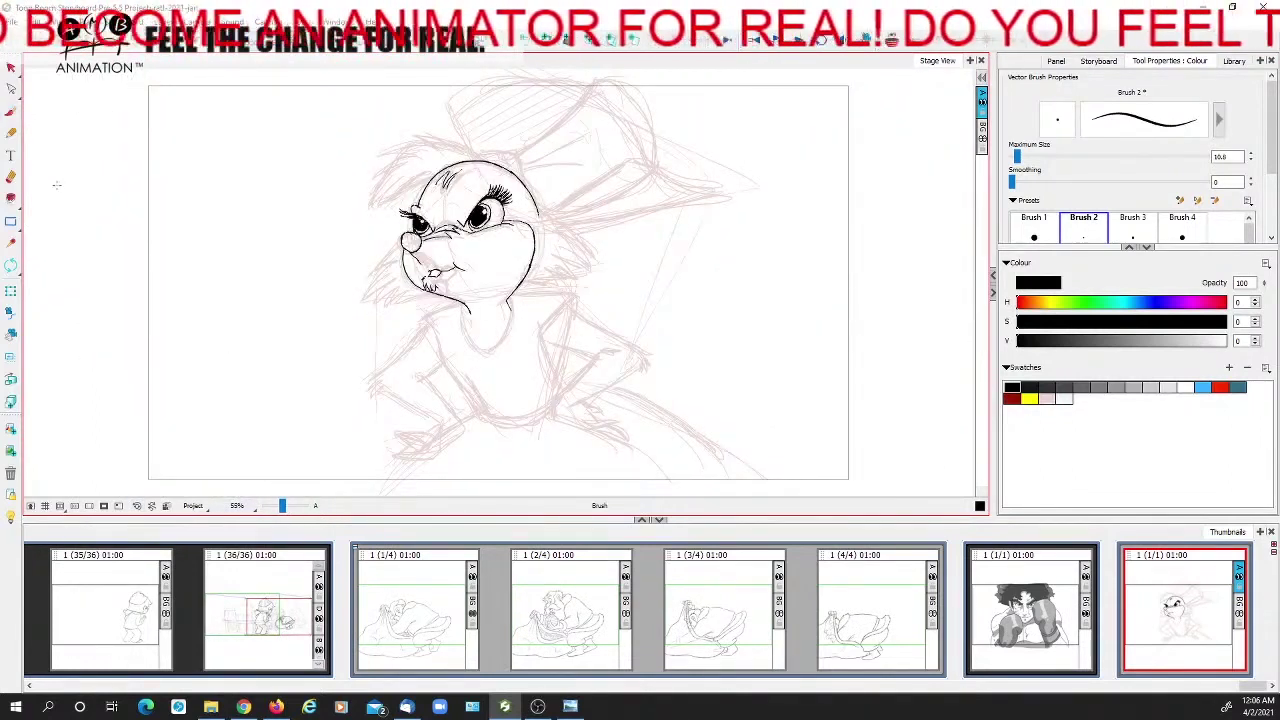
Ink two long, thin whiskers extending forward from the nose
drag(282, 507, 284, 506)
key(space)
drag(519, 338, 539, 376)
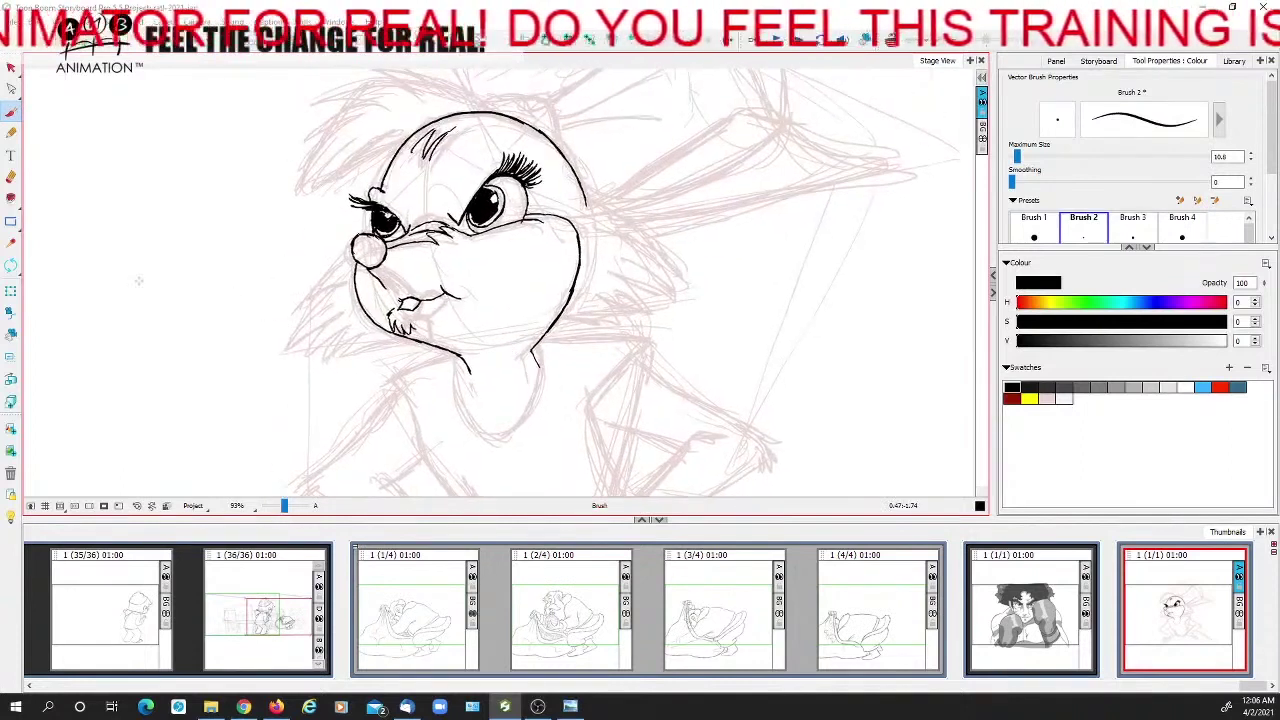
click(11, 177)
key(alt+b)
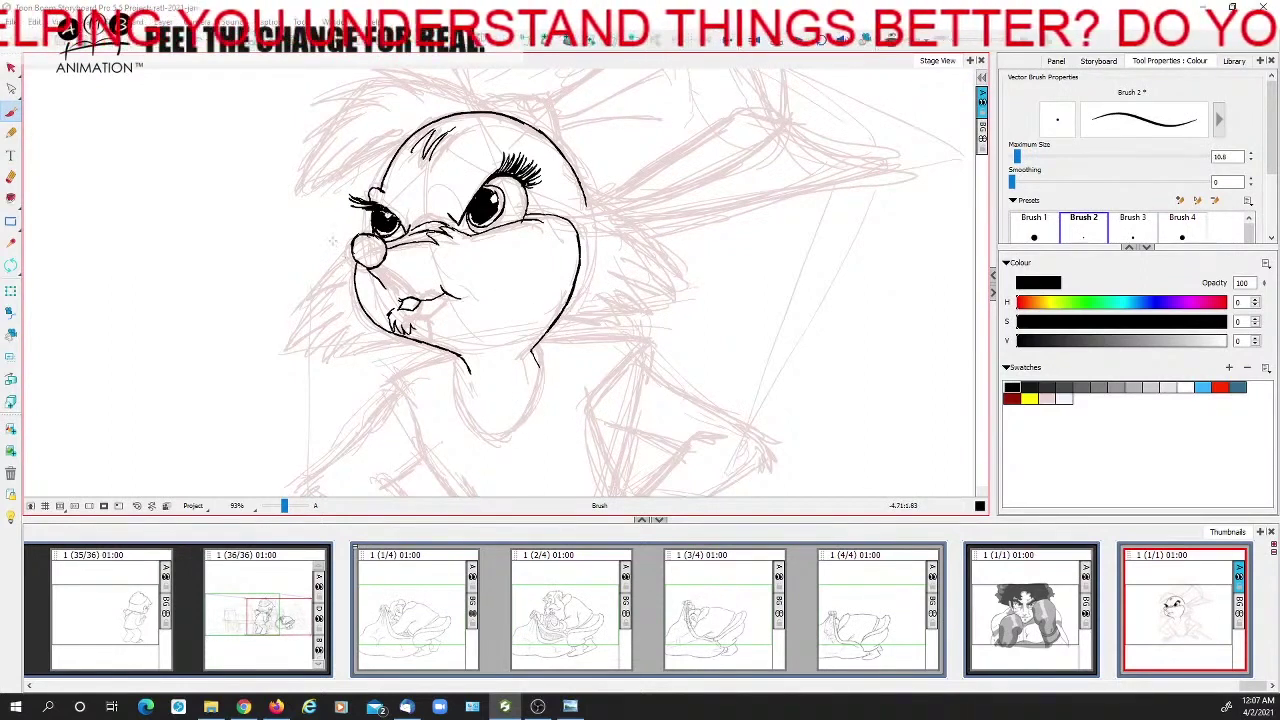
mouse_move(300, 233)
mouse_down()
mouse_move(352, 238)
mouse_move(296, 258)
mouse_up()
drag(482, 353, 496, 383)
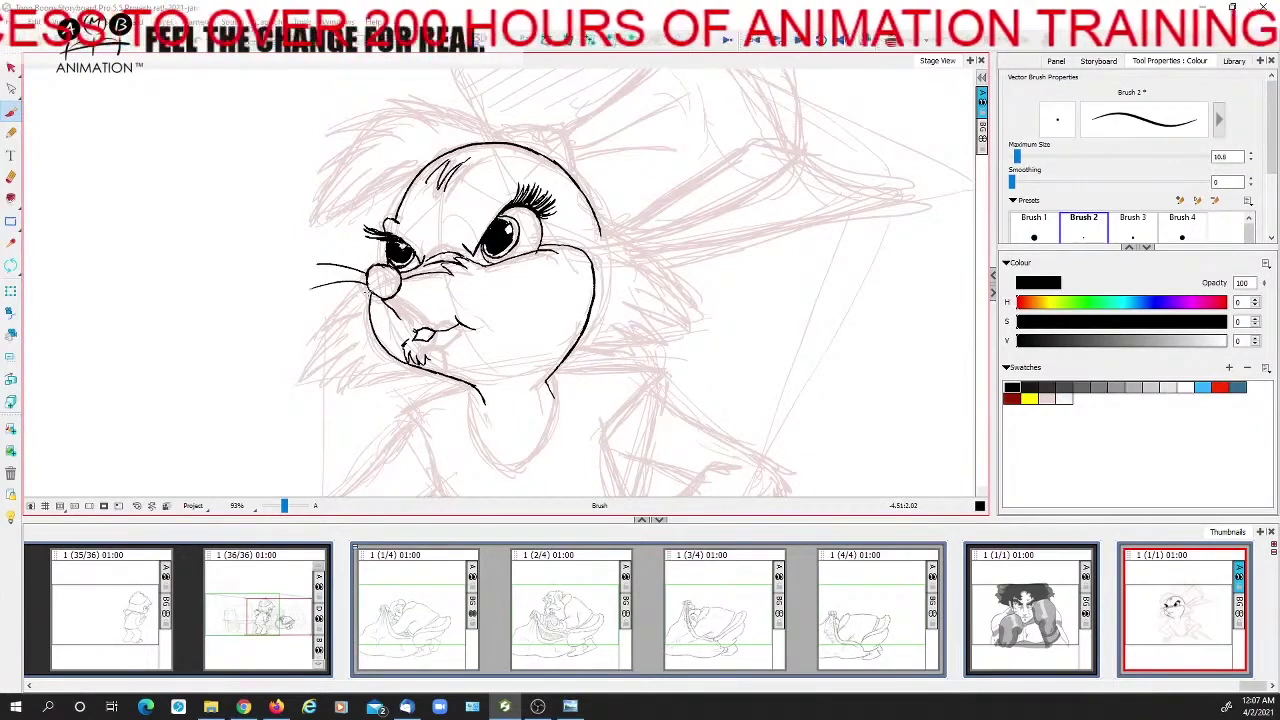
Ink the pointed fur strands of the far cheek, from below the nose around to the jaw line
mouse_move(370, 289)
mouse_down()
mouse_move(326, 323)
mouse_move(359, 317)
mouse_move(342, 317)
mouse_move(368, 297)
mouse_move(323, 360)
mouse_move(370, 328)
mouse_up()
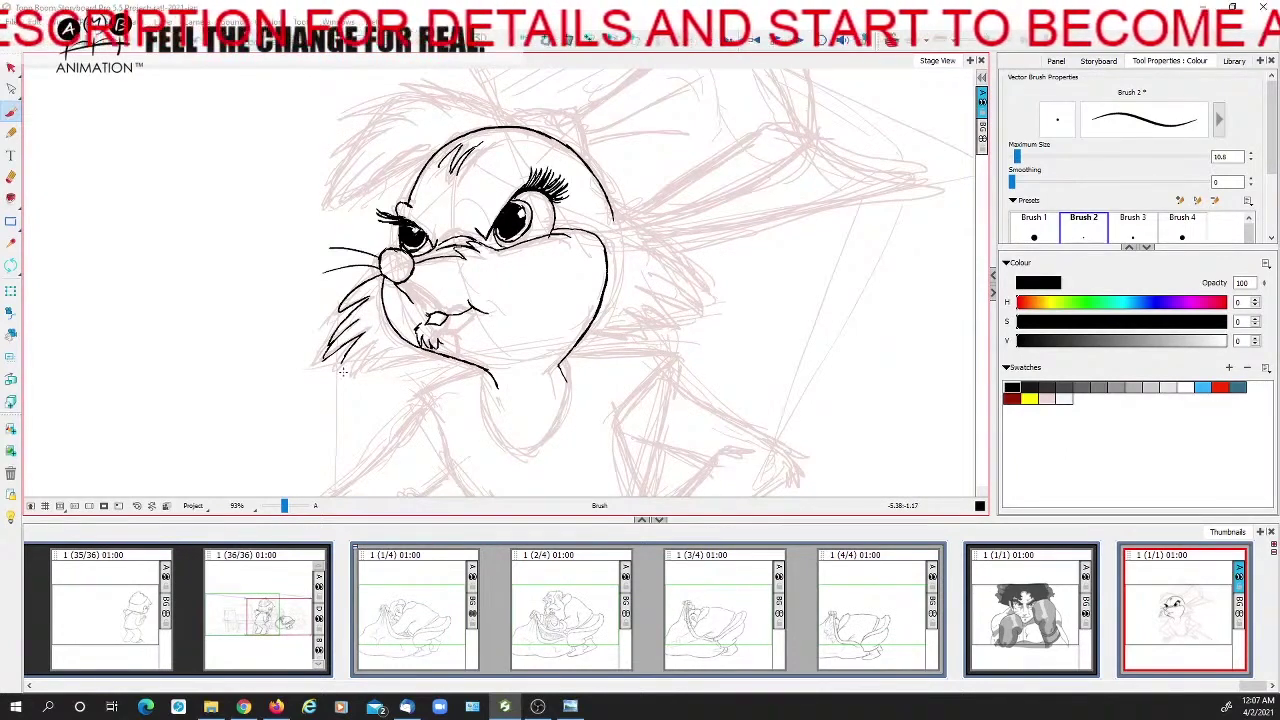
drag(340, 366, 376, 346)
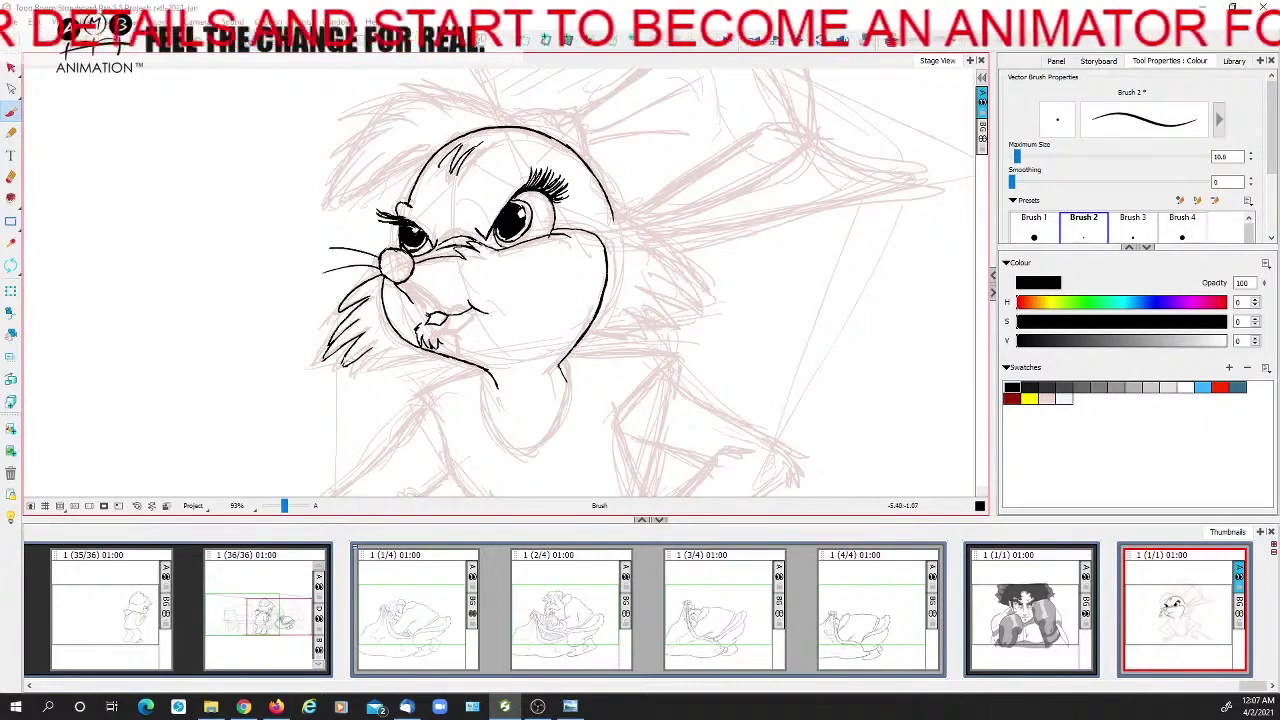
mouse_move(369, 349)
mouse_down()
mouse_move(359, 369)
mouse_move(391, 355)
mouse_move(376, 370)
mouse_up()
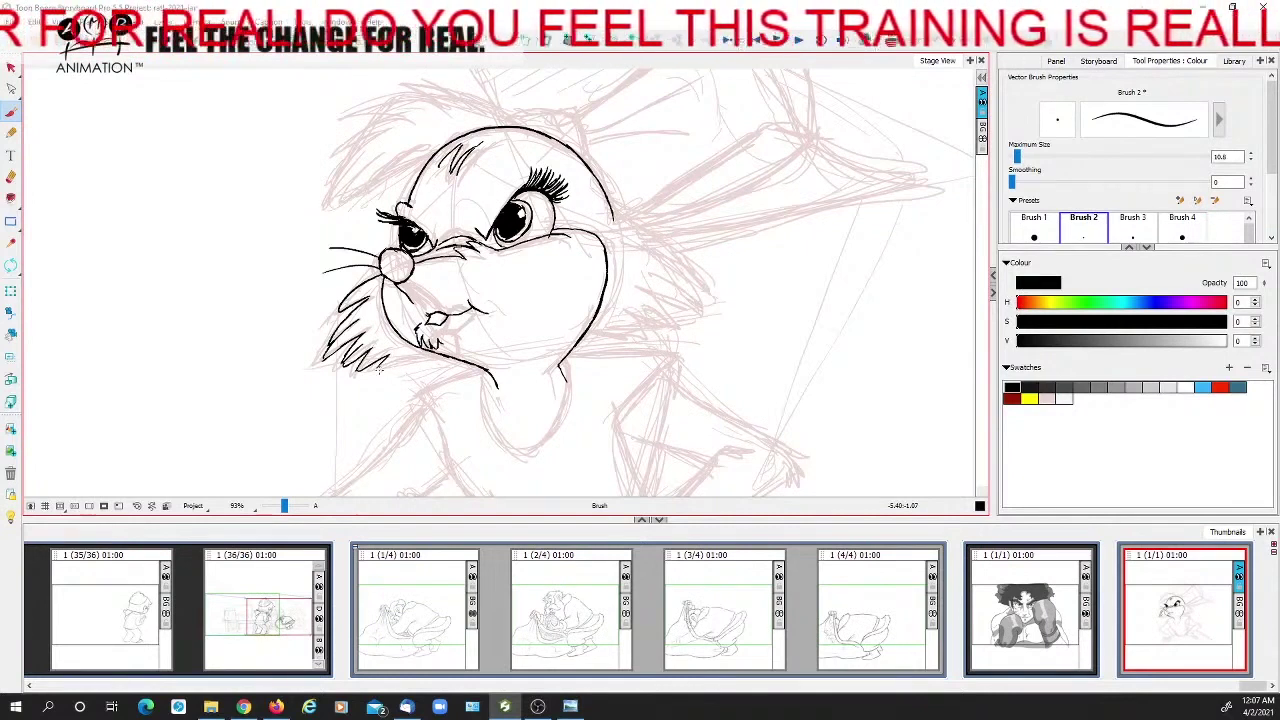
drag(378, 370, 426, 353)
With the canvas rotated, ink the upper fur strands of the near cheek, starting from the back of the head
drag(706, 331, 642, 319)
drag(505, 343, 530, 325)
click(11, 265)
mouse_move(211, 290)
mouse_down()
mouse_move(214, 329)
mouse_move(340, 460)
mouse_up()
click(14, 112)
mouse_move(490, 212)
mouse_down()
mouse_move(486, 238)
mouse_move(455, 227)
mouse_move(544, 198)
mouse_up()
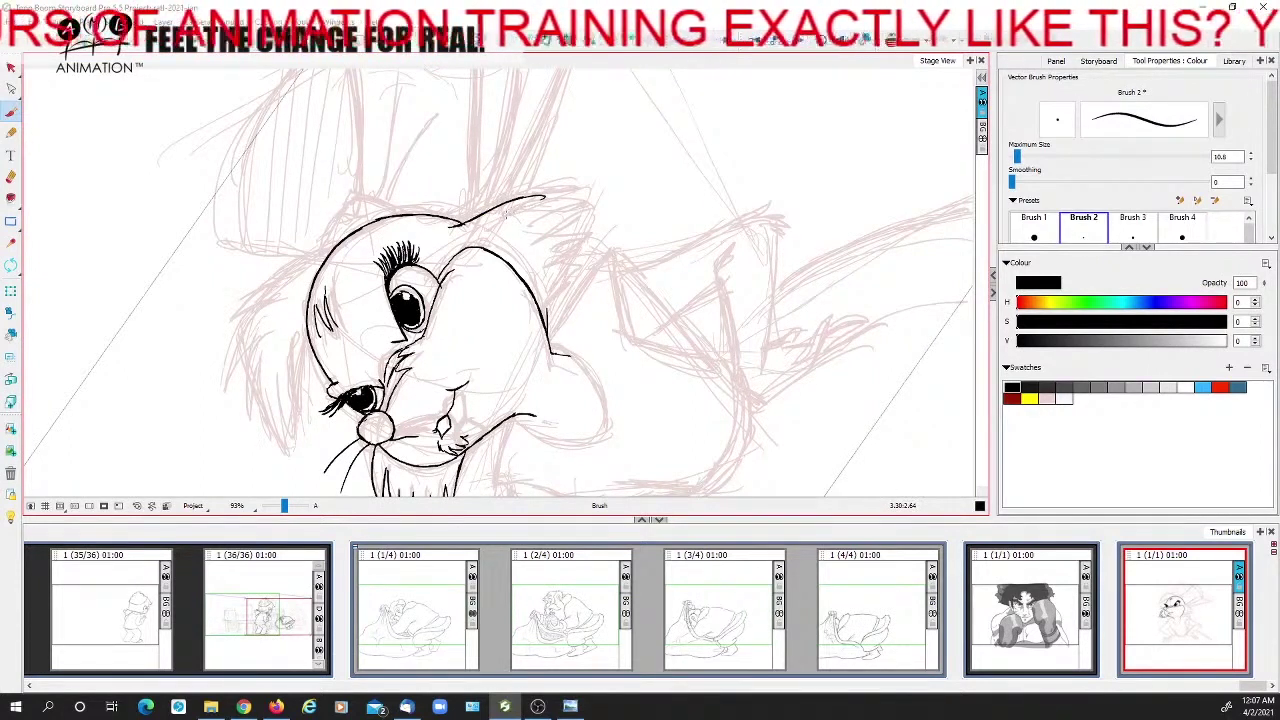
drag(472, 228, 577, 204)
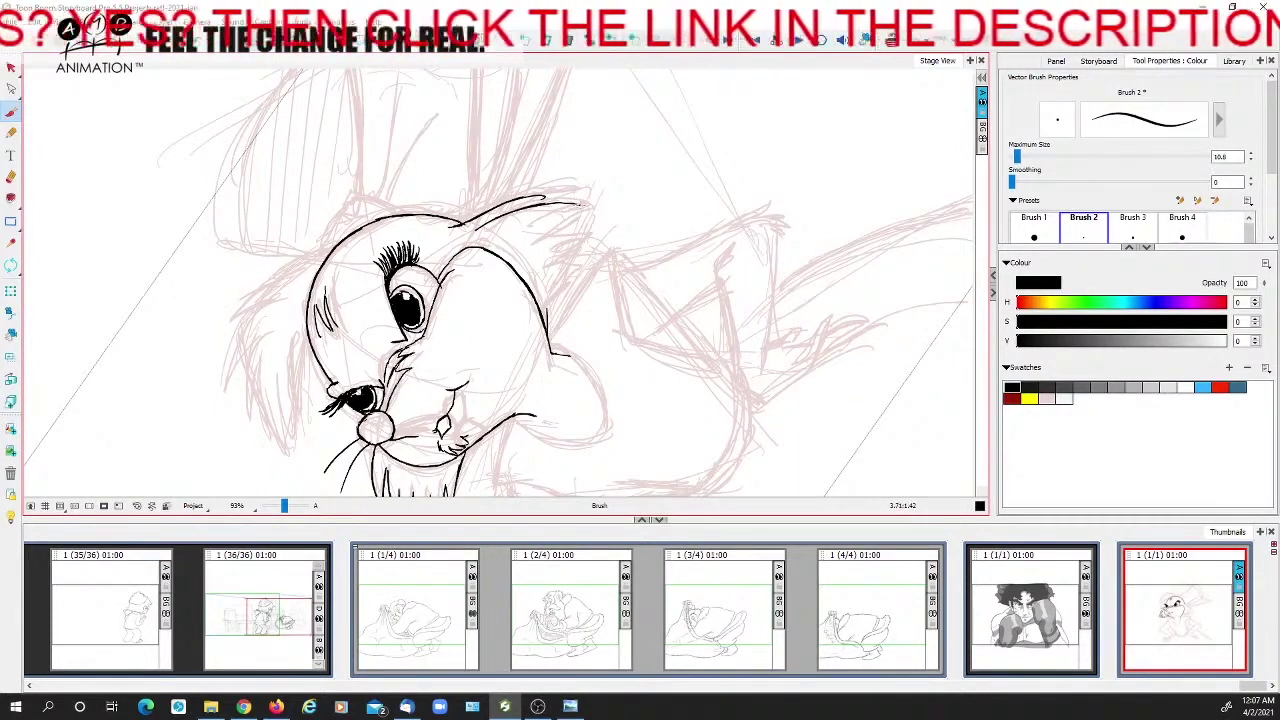
drag(534, 222, 584, 206)
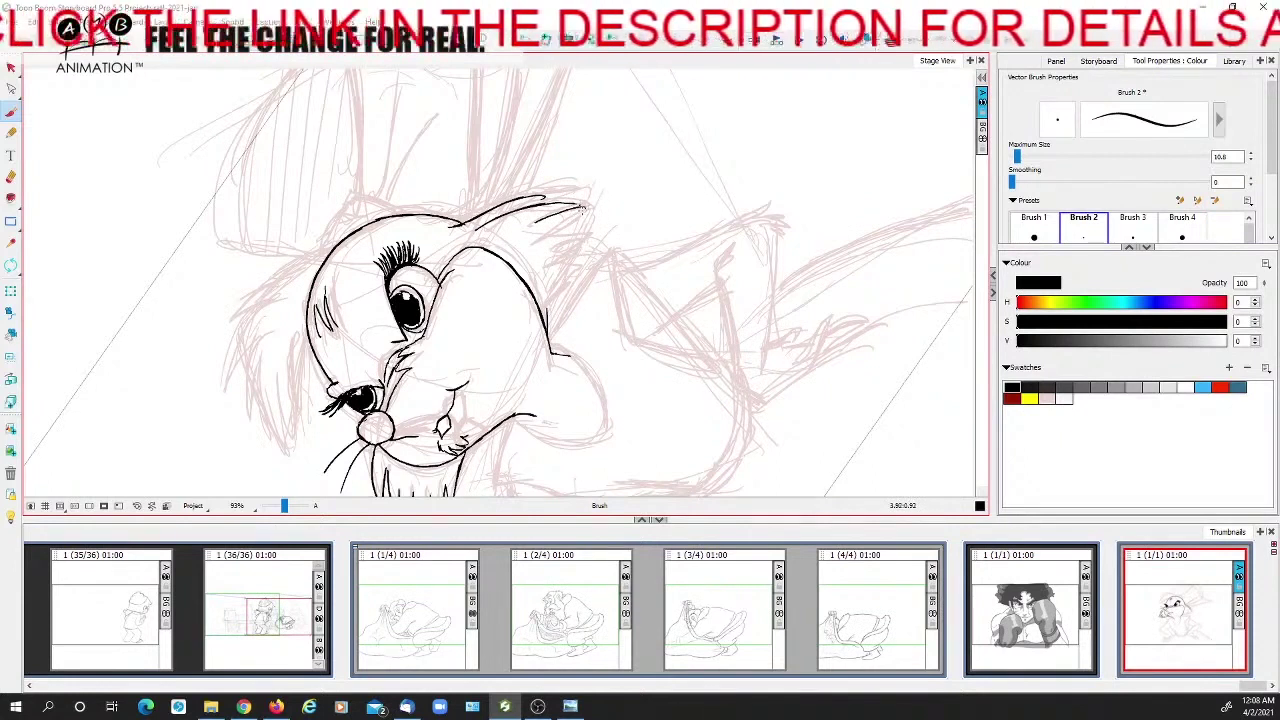
mouse_move(586, 207)
mouse_down()
mouse_move(541, 235)
mouse_move(535, 205)
mouse_up()
Ink the near cheek's lower fur strands and the closing curve back to the jaw, then reset the canvas view
drag(574, 271, 586, 221)
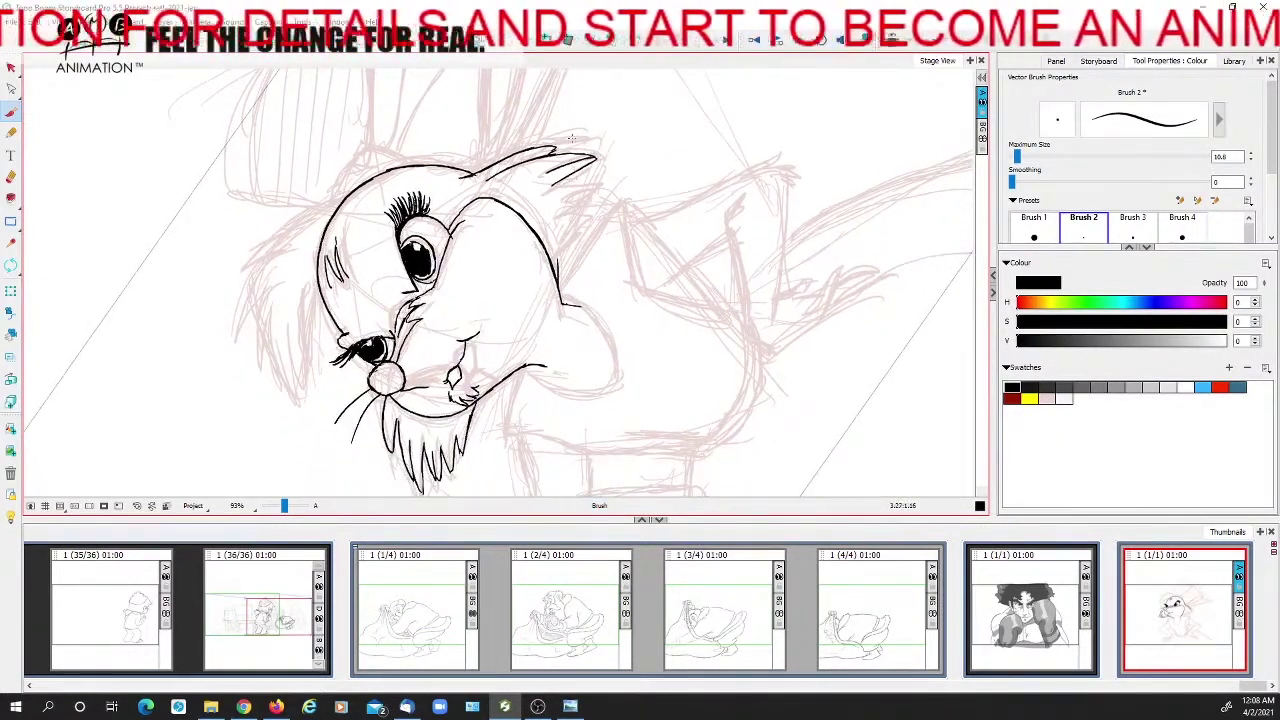
drag(543, 189, 602, 181)
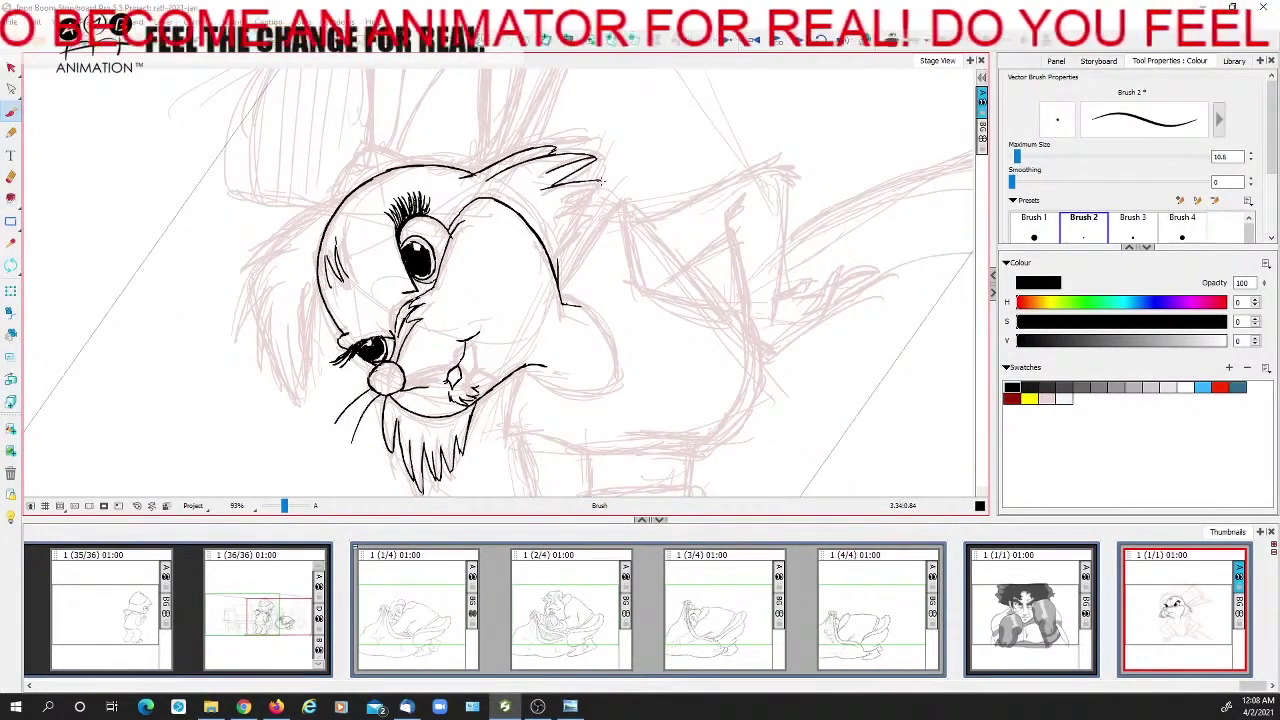
drag(565, 194, 602, 183)
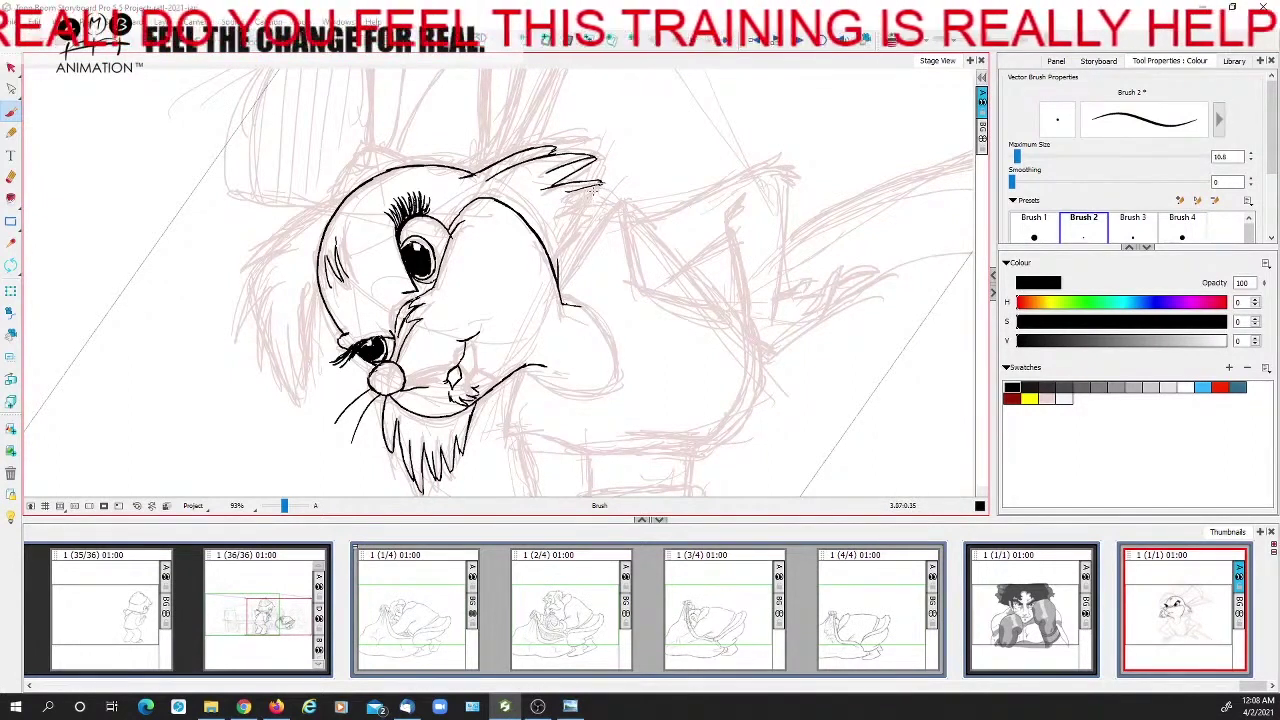
mouse_move(566, 205)
mouse_down()
mouse_move(604, 185)
mouse_move(562, 235)
mouse_up()
key(space)
key(space)
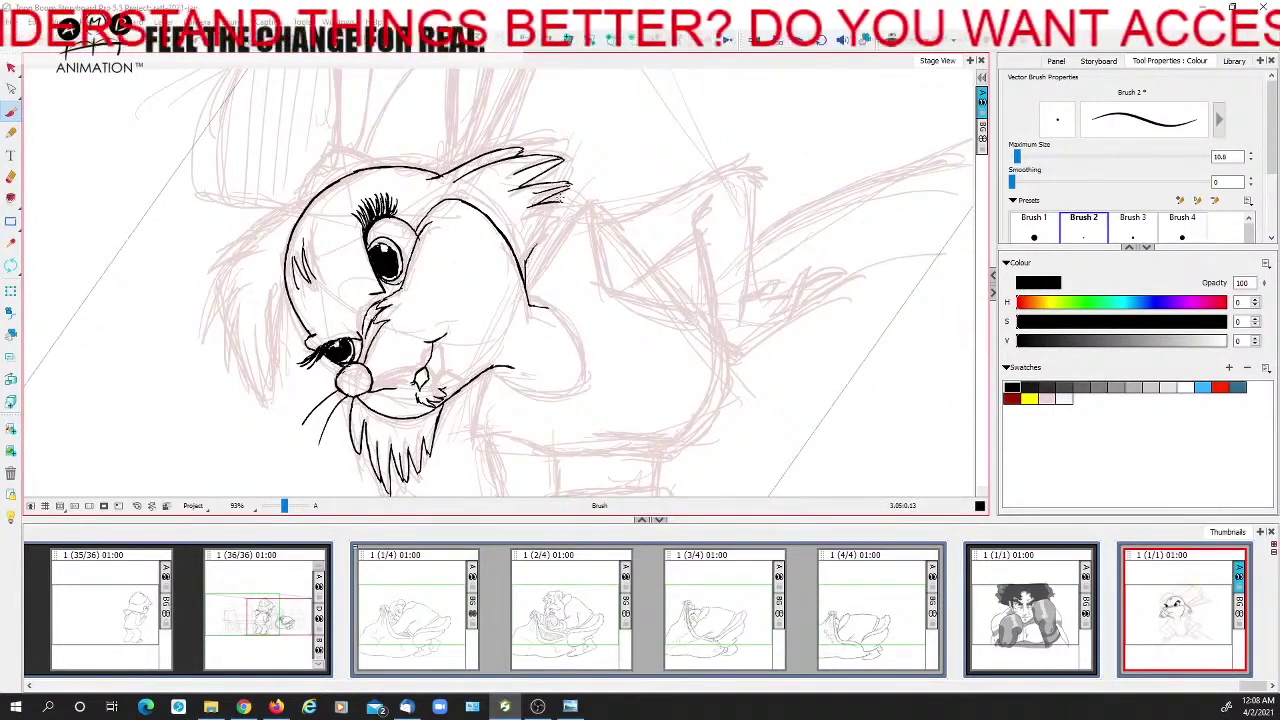
drag(533, 252, 577, 203)
drag(502, 290, 566, 248)
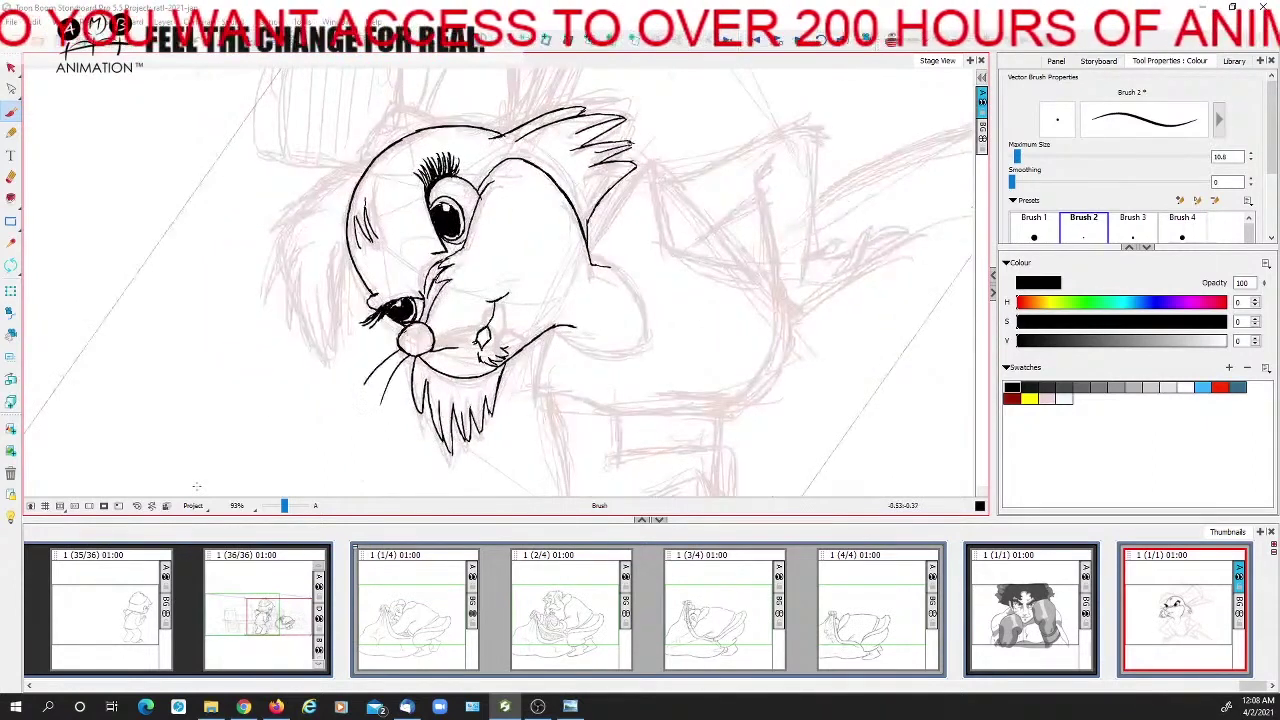
click(138, 507)
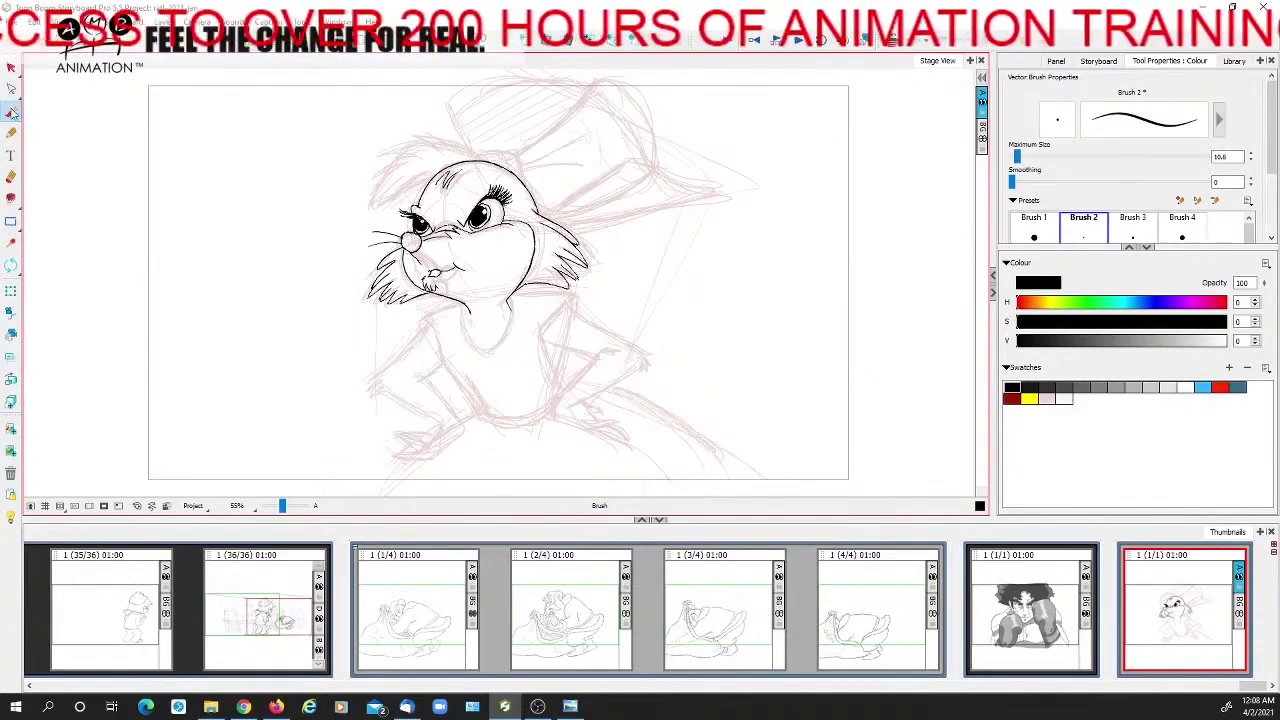
Try to block in the forelock in front of the forehead with straight, angular lines
drag(282, 505, 284, 506)
drag(327, 260, 436, 360)
drag(282, 506, 285, 506)
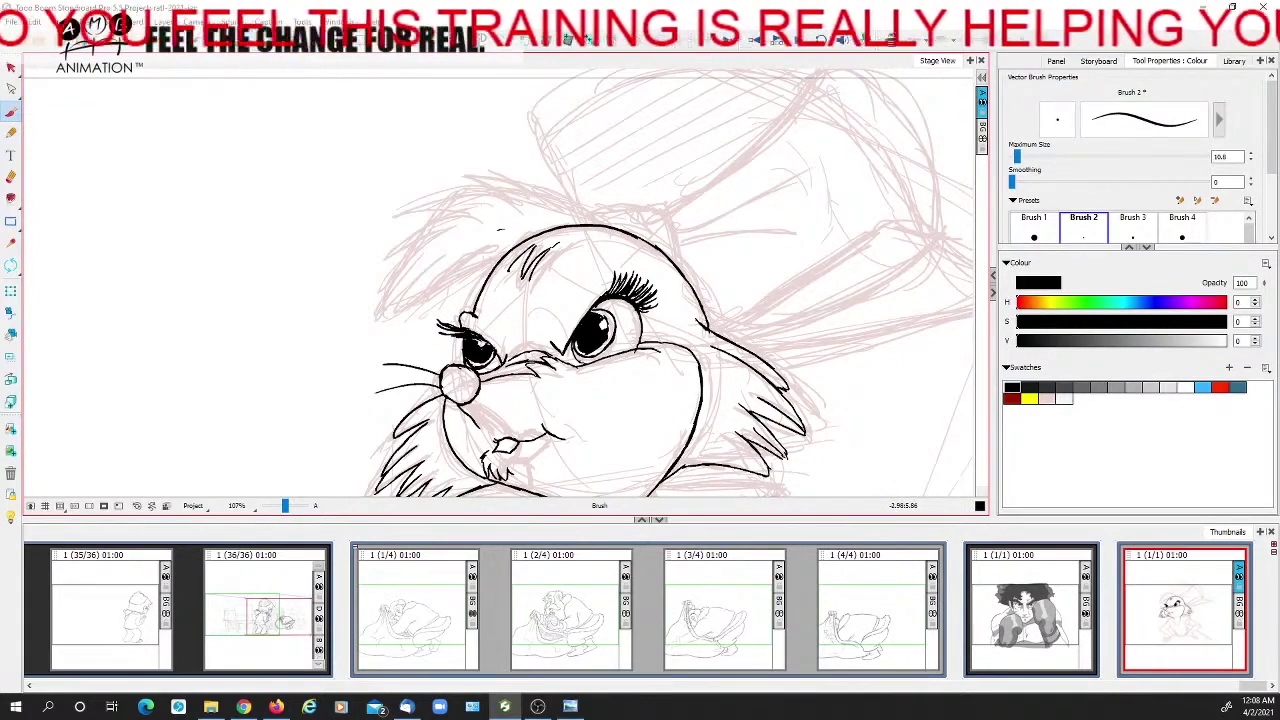
mouse_move(503, 257)
mouse_down()
mouse_move(386, 318)
mouse_move(618, 218)
mouse_up()
key(ctrl+z)
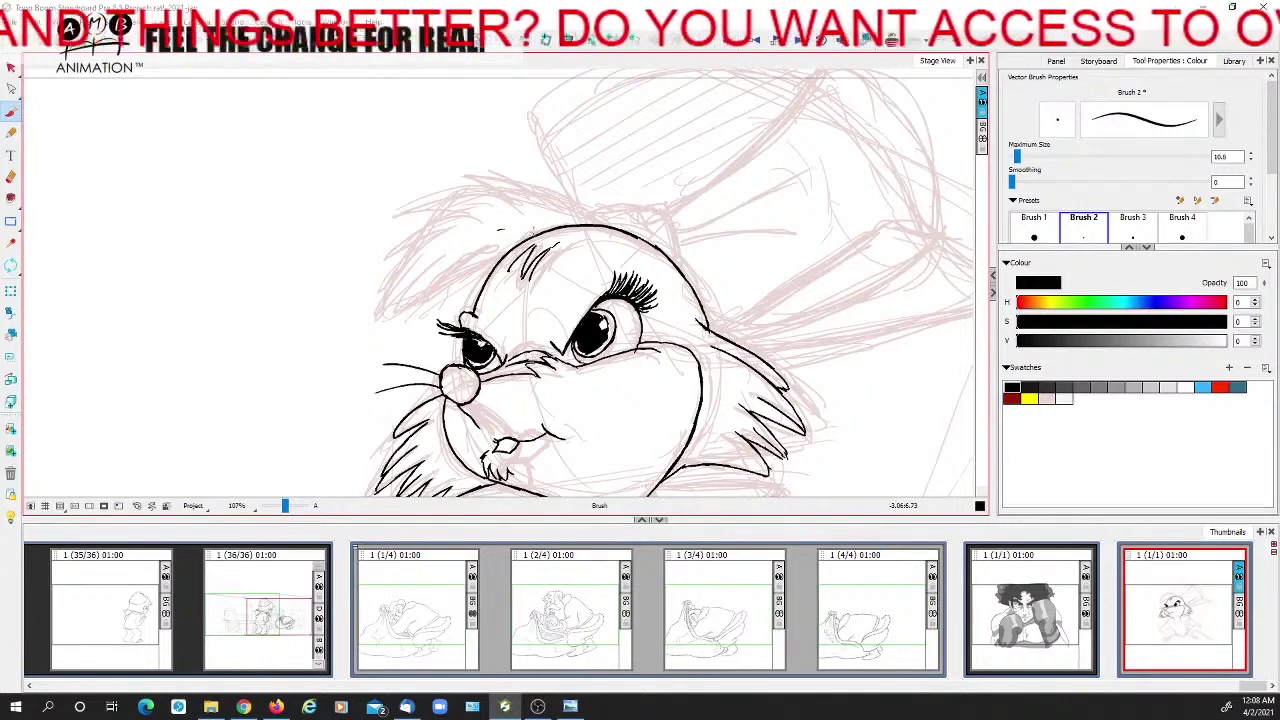
mouse_move(503, 256)
mouse_down()
mouse_move(460, 276)
mouse_move(446, 176)
mouse_move(612, 233)
mouse_up()
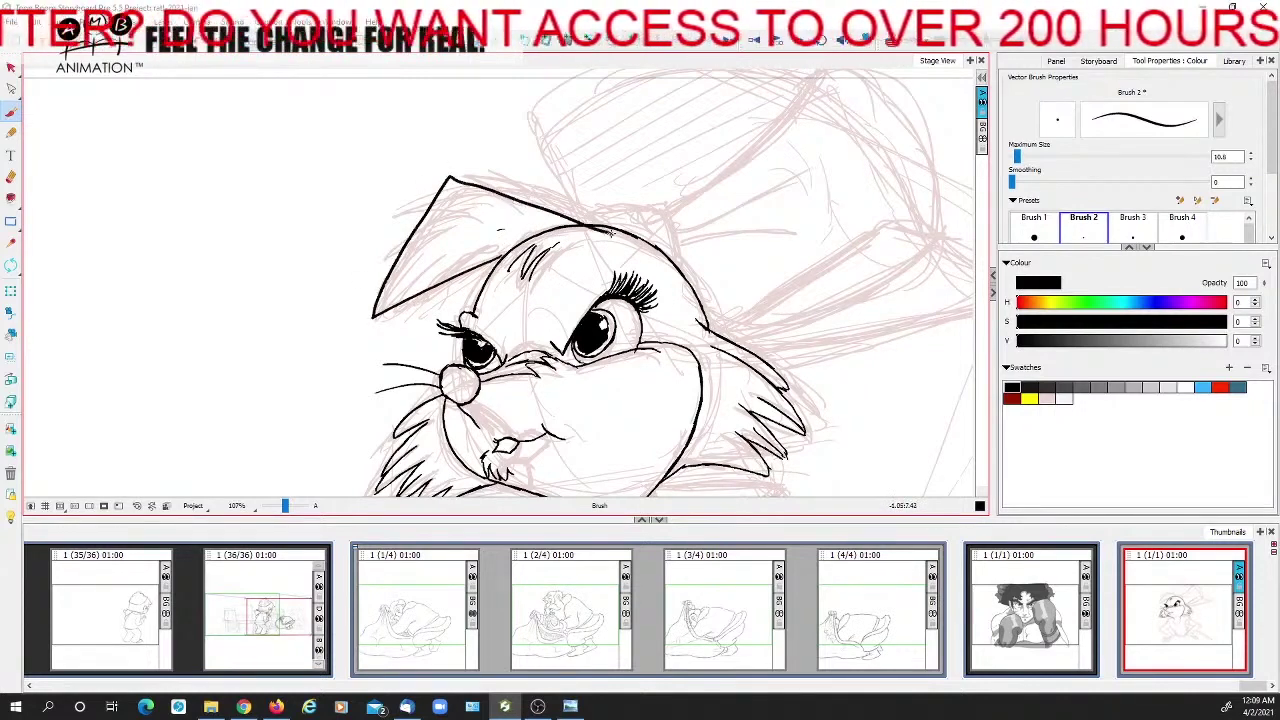
mouse_move(522, 254)
mouse_down()
mouse_move(424, 289)
mouse_move(545, 222)
mouse_move(595, 227)
mouse_up()
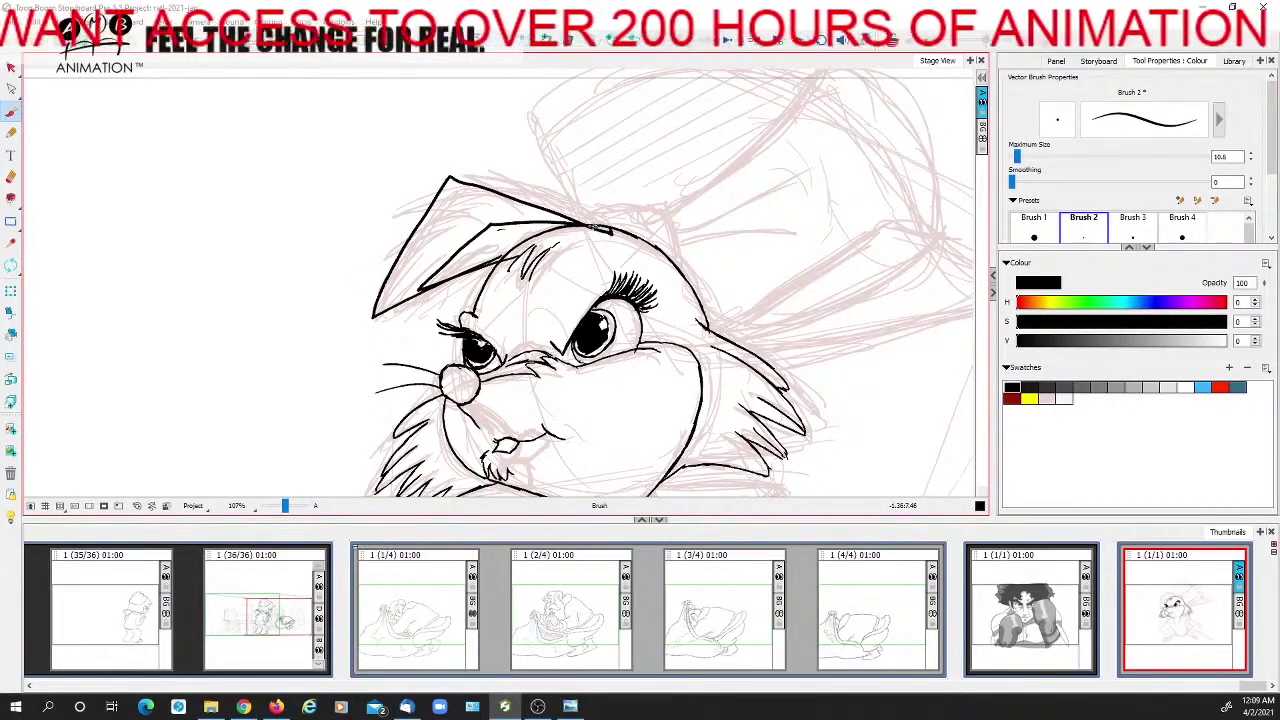
mouse_move(396, 268)
mouse_down()
mouse_move(432, 218)
mouse_move(566, 212)
mouse_up()
key(ctrl+z)
key(ctrl+z)
key(ctrl+z)
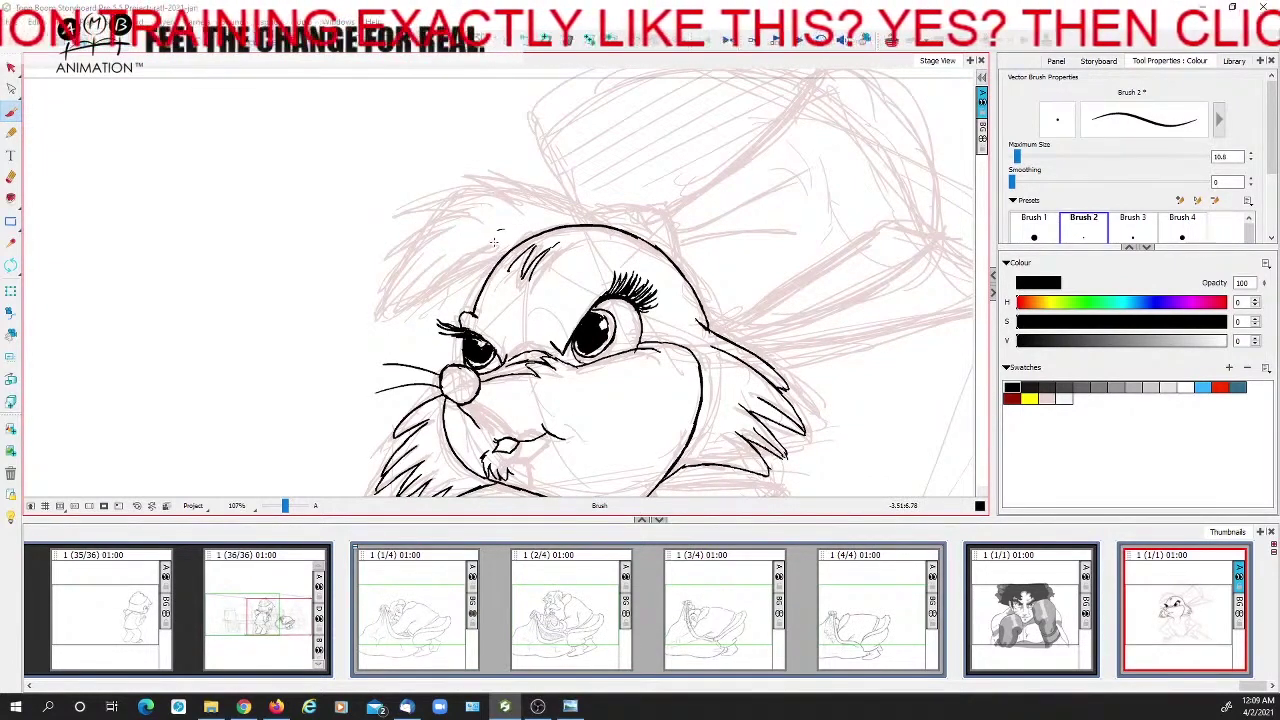
Ink the lower pointed strands of the forelock, sweeping from the forehead down toward the far eye
drag(484, 243, 430, 285)
mouse_move(478, 247)
mouse_down()
mouse_move(425, 298)
mouse_move(494, 262)
mouse_move(481, 248)
mouse_up()
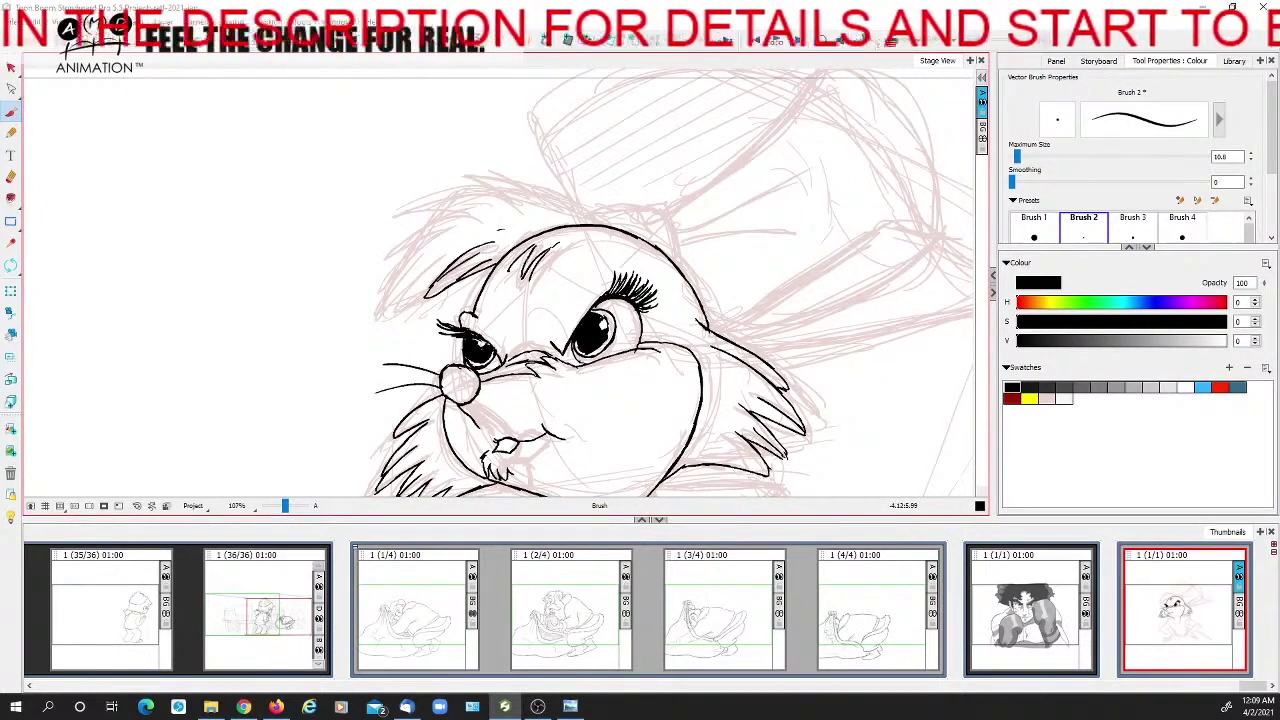
drag(558, 309, 586, 333)
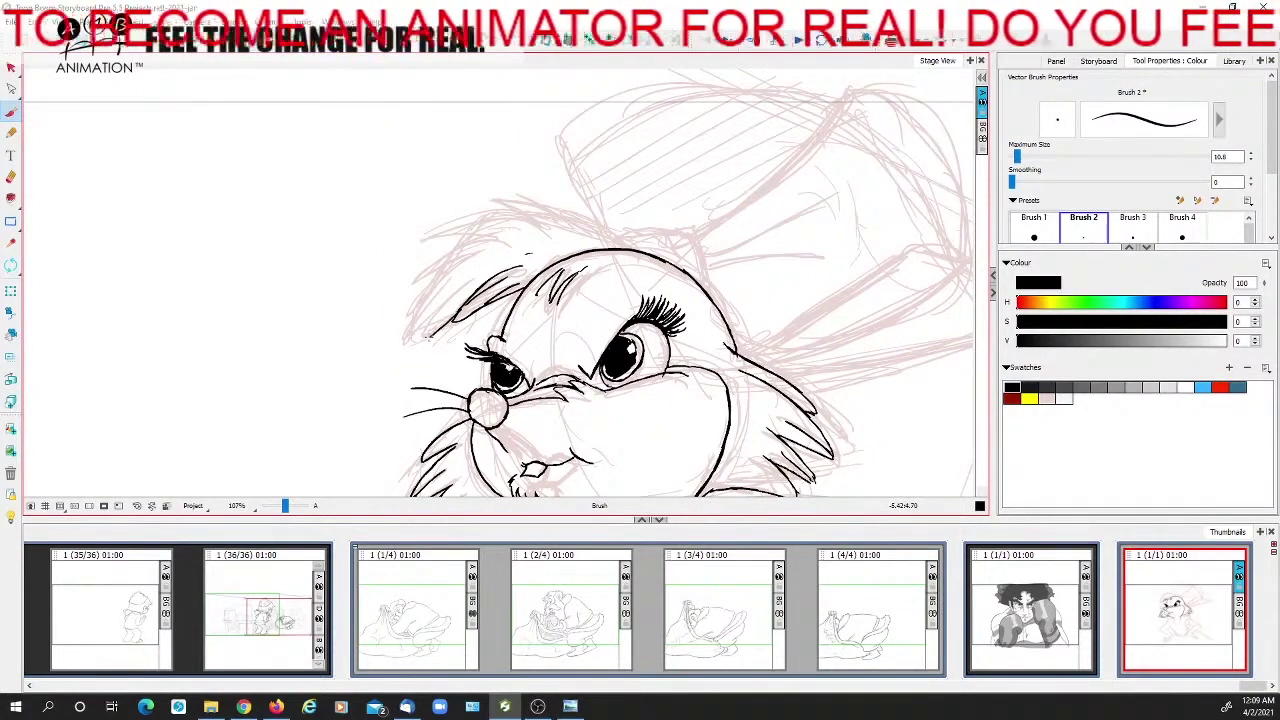
mouse_move(424, 338)
mouse_down()
mouse_move(467, 280)
mouse_move(424, 340)
mouse_up()
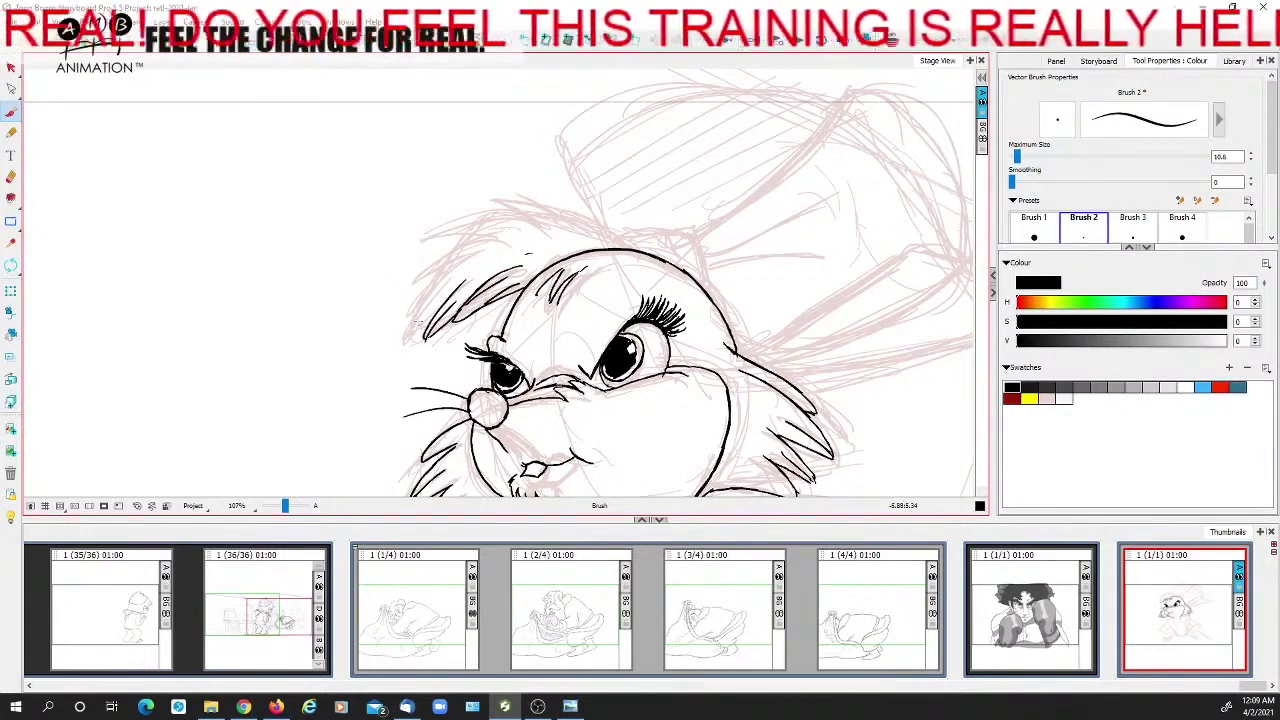
drag(415, 342, 455, 278)
drag(409, 341, 434, 294)
drag(432, 240, 422, 254)
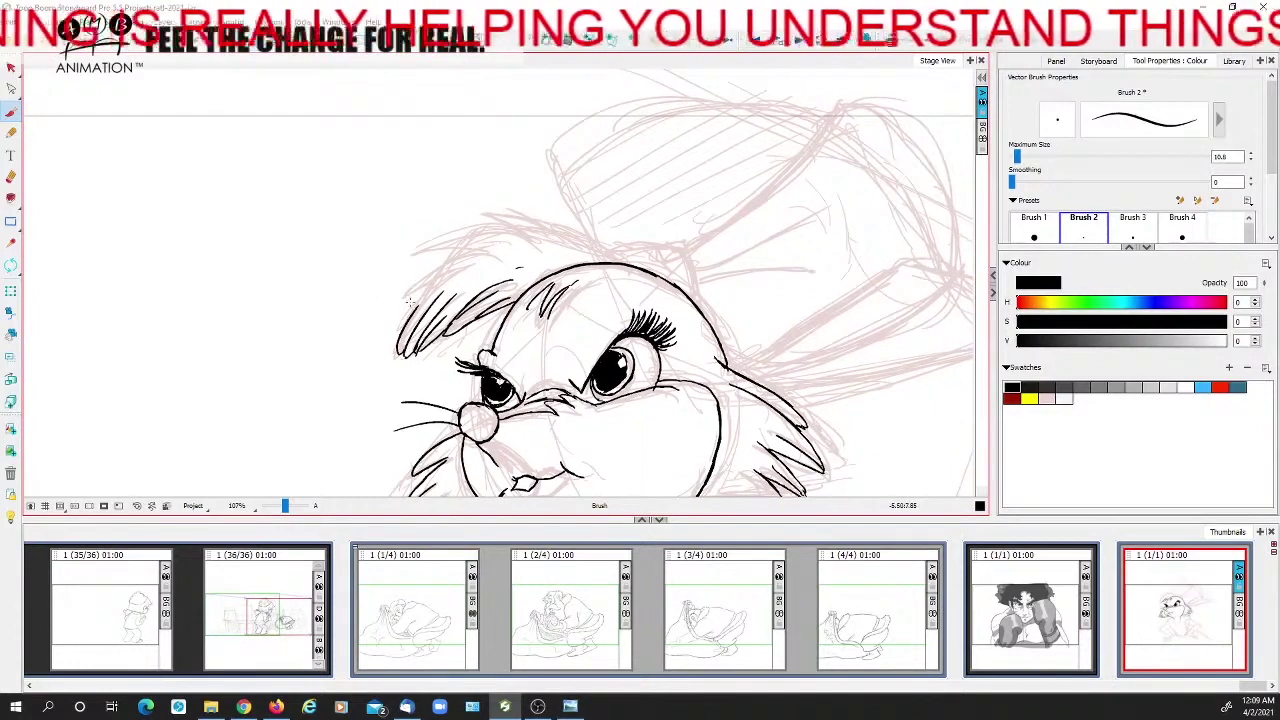
Ink the forelock's upper strands and its top edge running back toward the cap
mouse_move(410, 318)
mouse_down()
mouse_move(458, 268)
mouse_move(430, 303)
mouse_up()
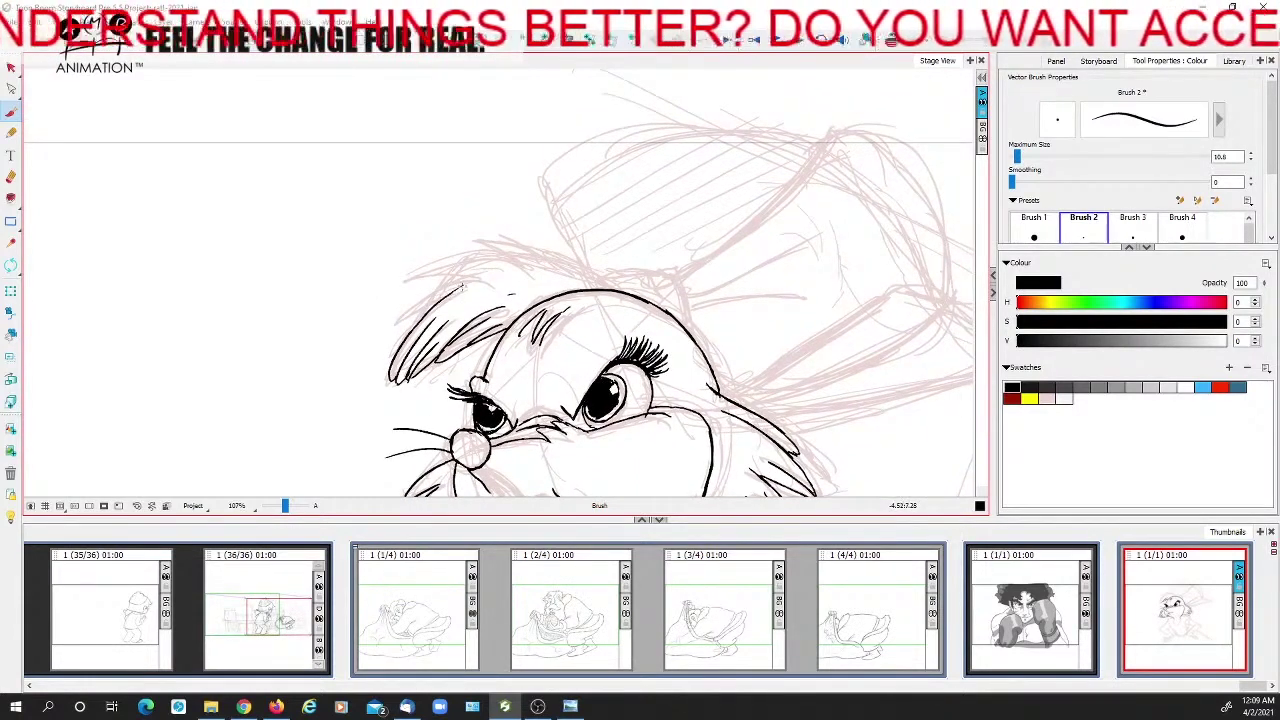
drag(408, 325, 441, 289)
drag(452, 298, 486, 284)
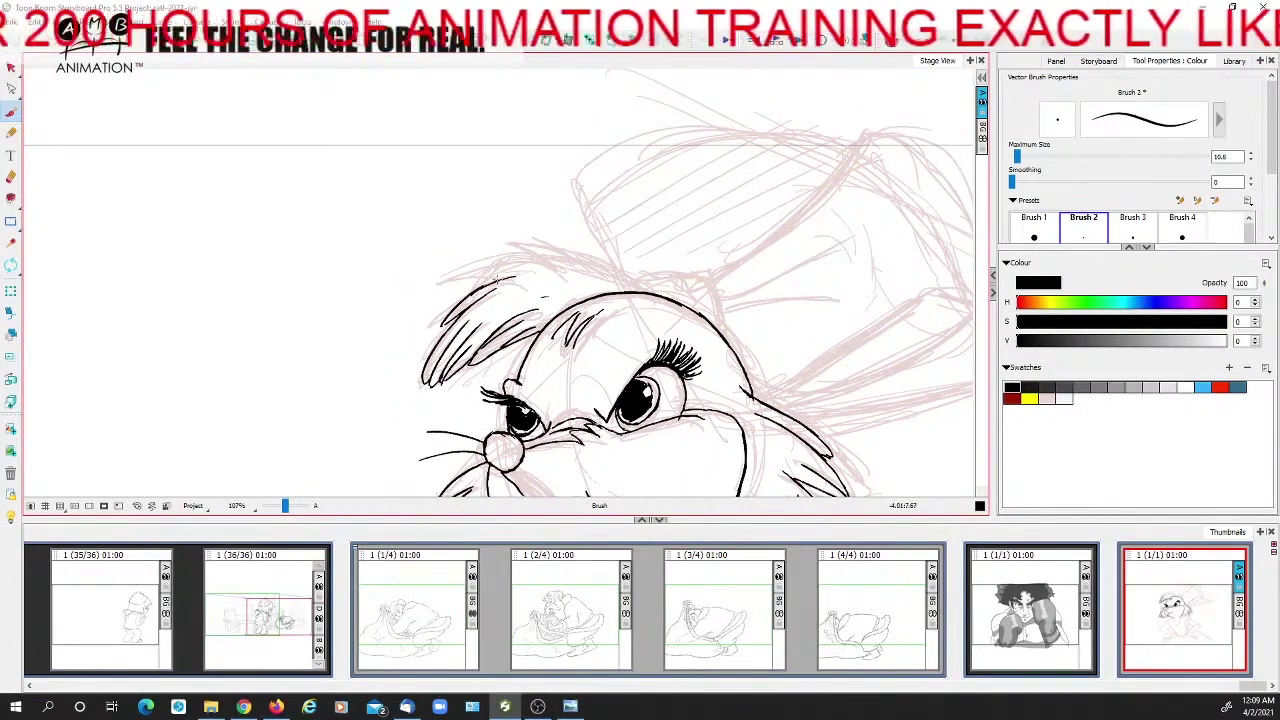
mouse_move(505, 278)
mouse_down()
mouse_move(522, 275)
mouse_move(456, 283)
mouse_up()
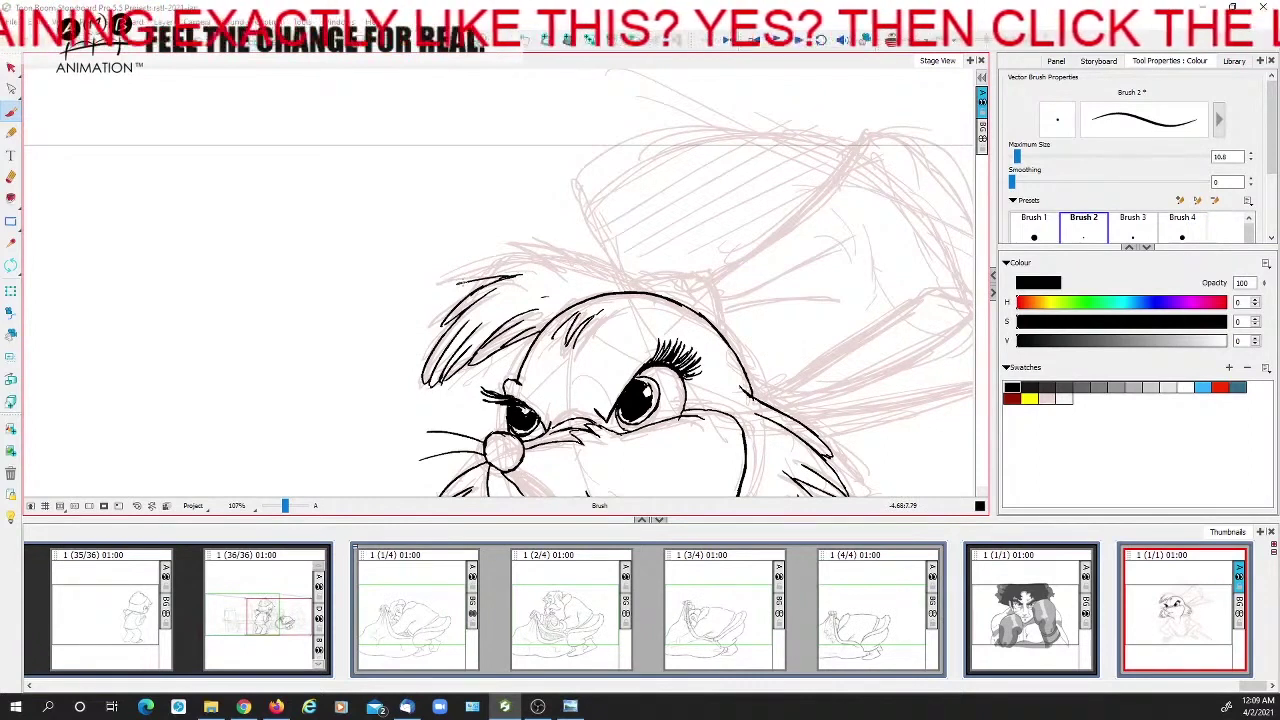
drag(461, 277, 542, 264)
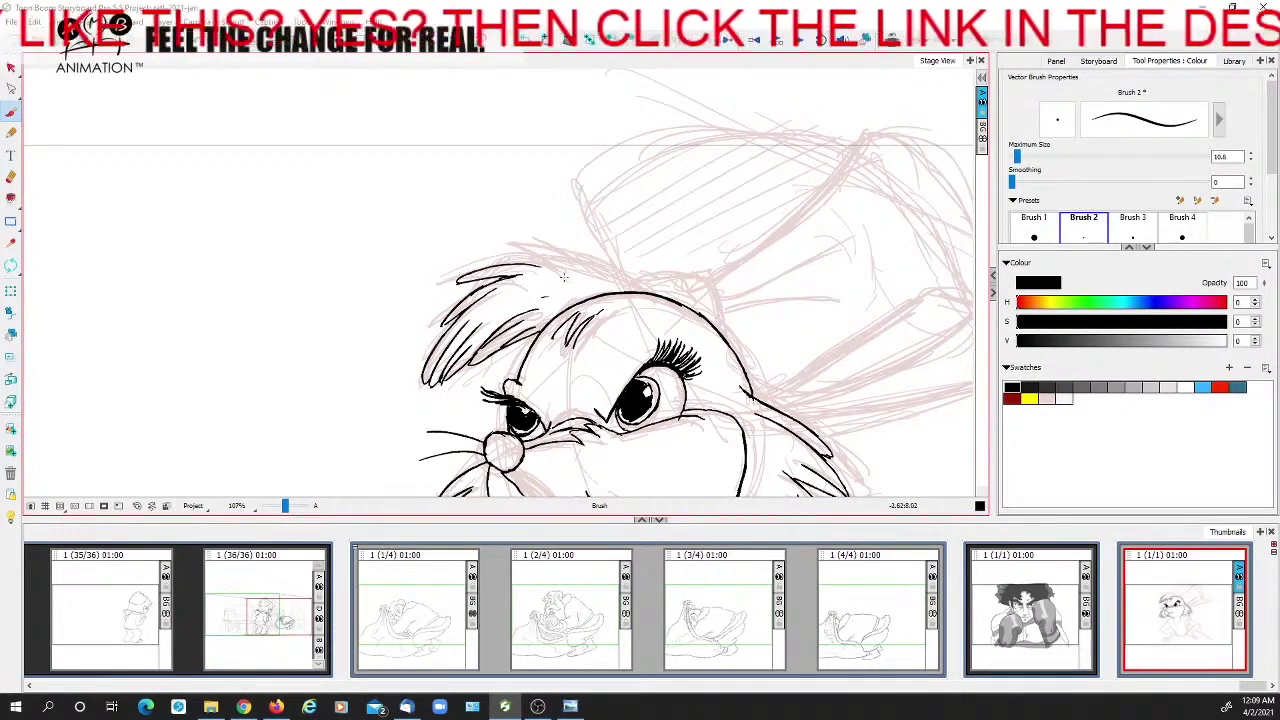
drag(512, 274, 571, 272)
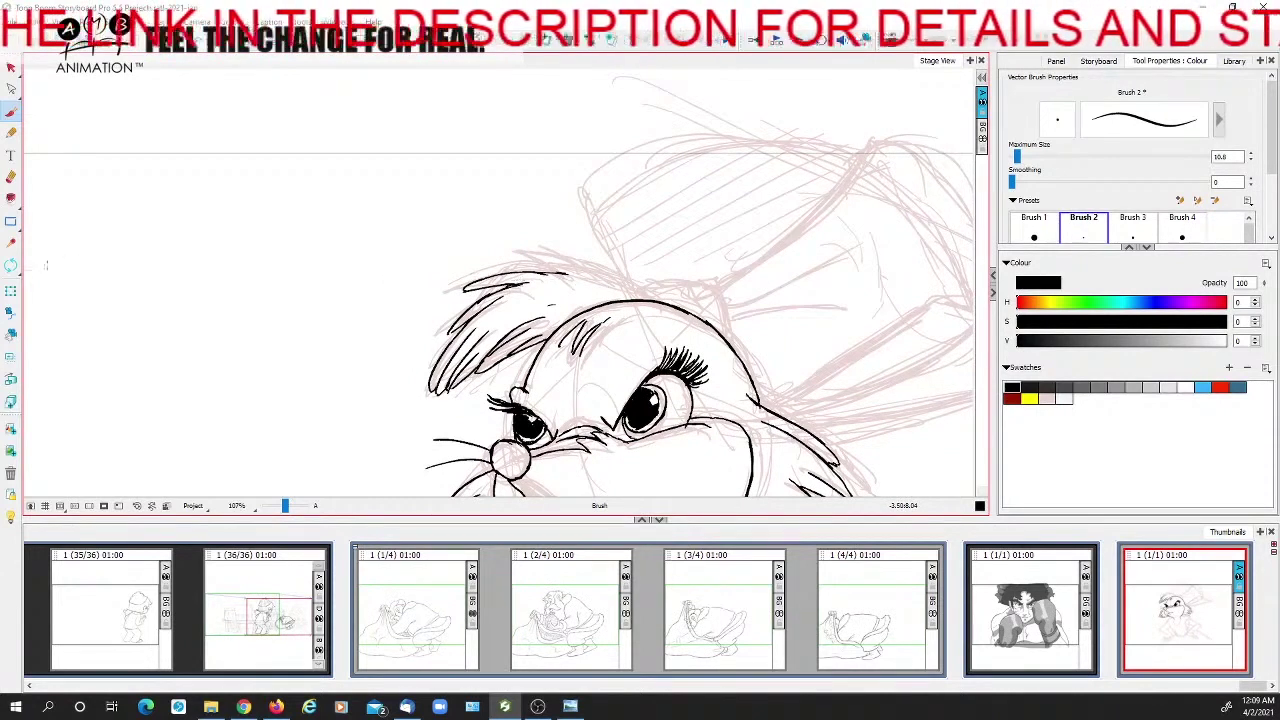
Erase the rough upper end of the forelock and redraw its top edge as one smooth curve running back to the head
click(12, 267)
drag(157, 226, 208, 328)
click(14, 197)
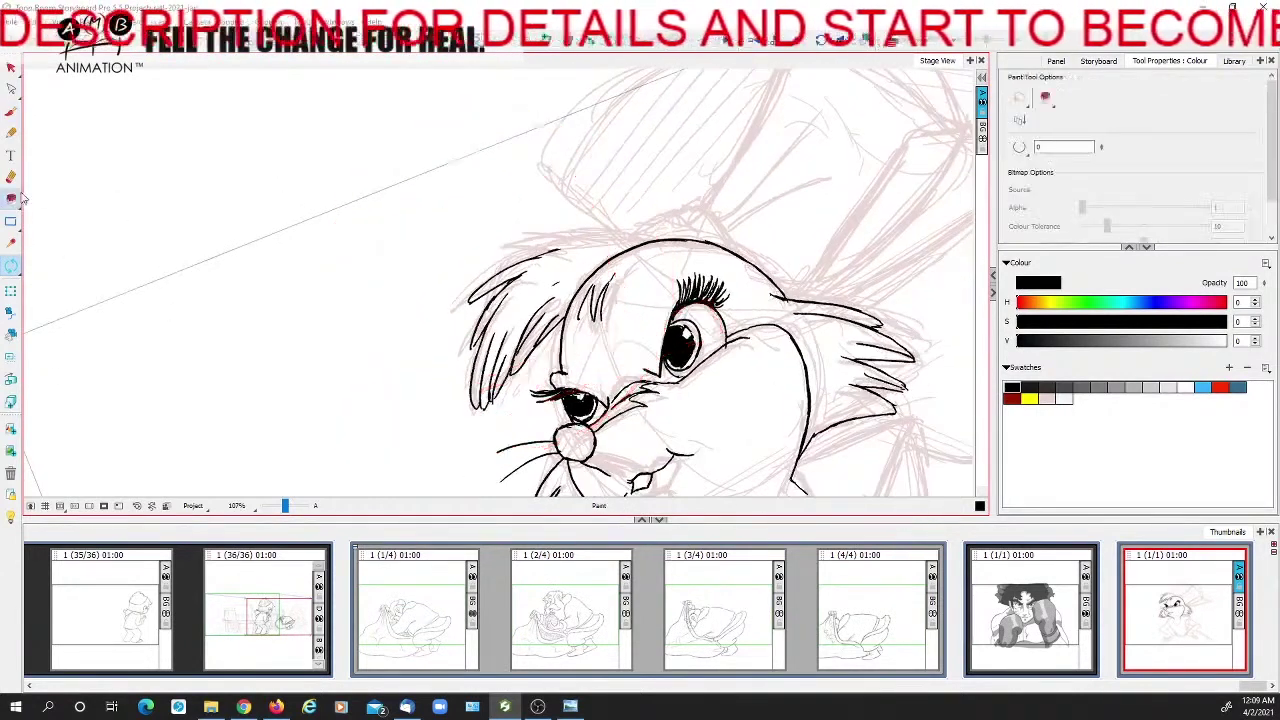
click(11, 176)
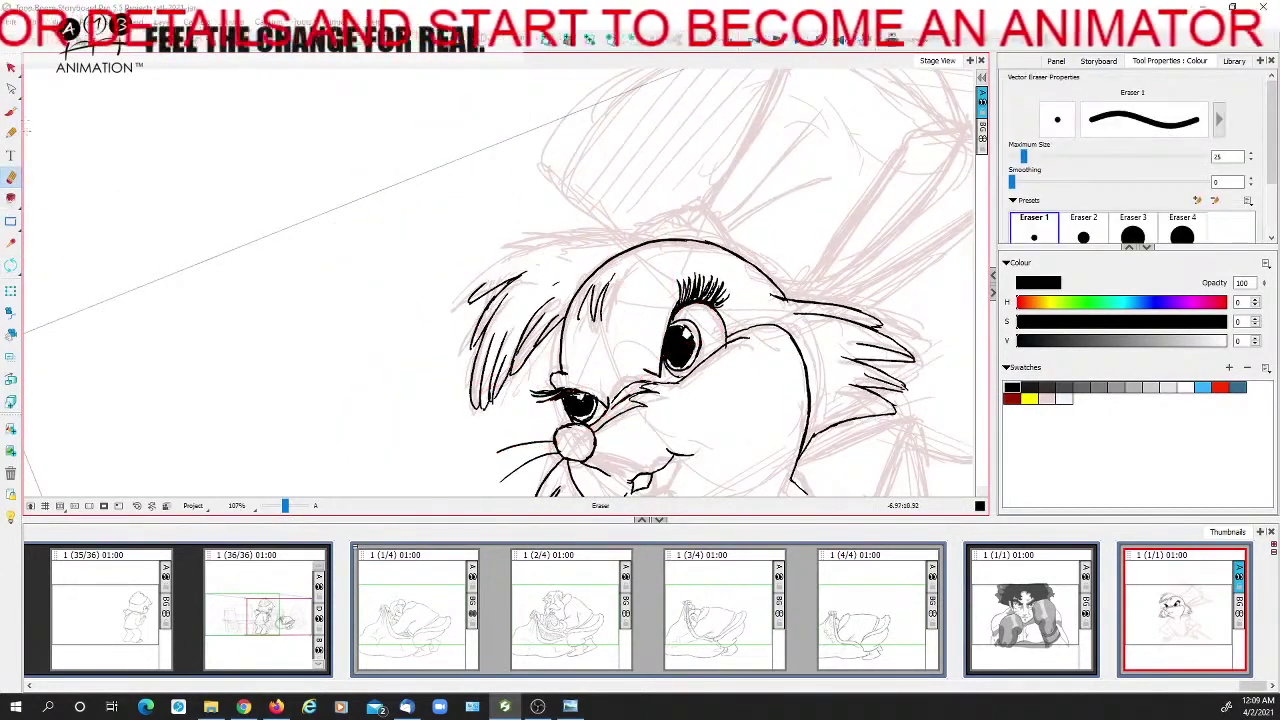
key(alt+b)
mouse_move(478, 290)
mouse_down()
mouse_move(563, 245)
mouse_move(590, 250)
mouse_move(531, 257)
mouse_move(654, 241)
mouse_up()
key(ctrl+z)
drag(494, 260, 612, 236)
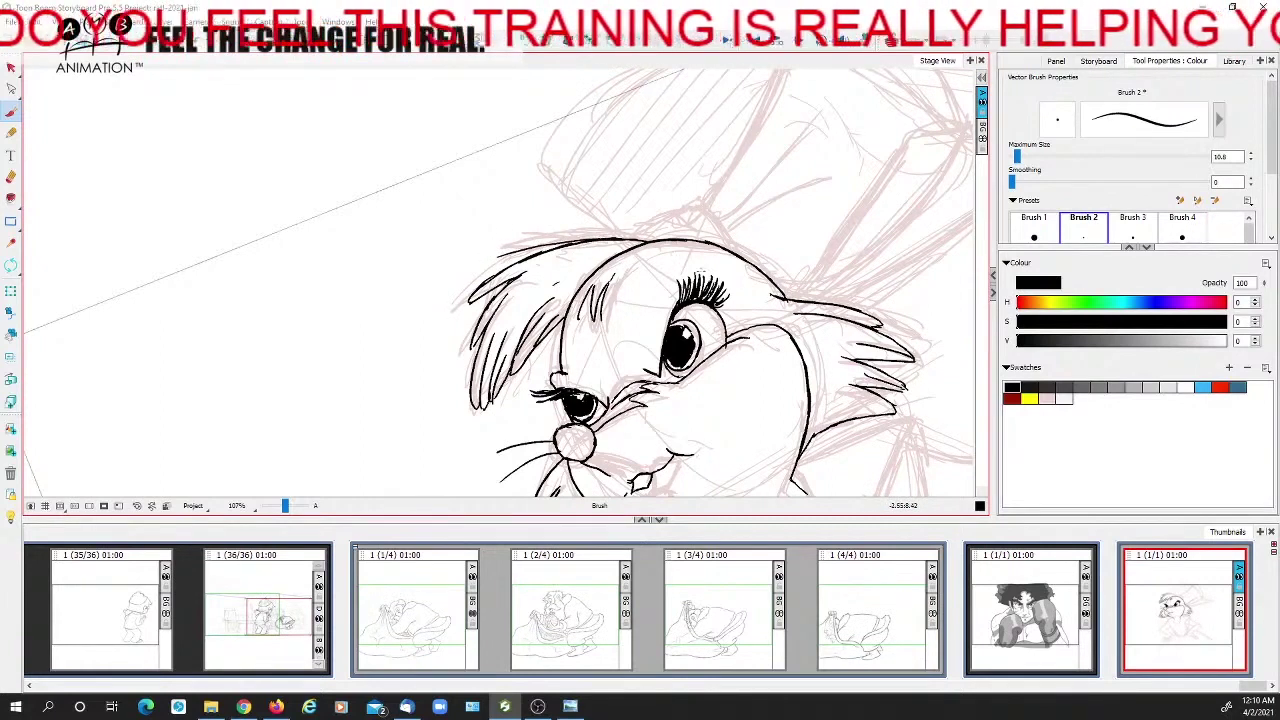
drag(700, 272, 533, 182)
click(138, 506)
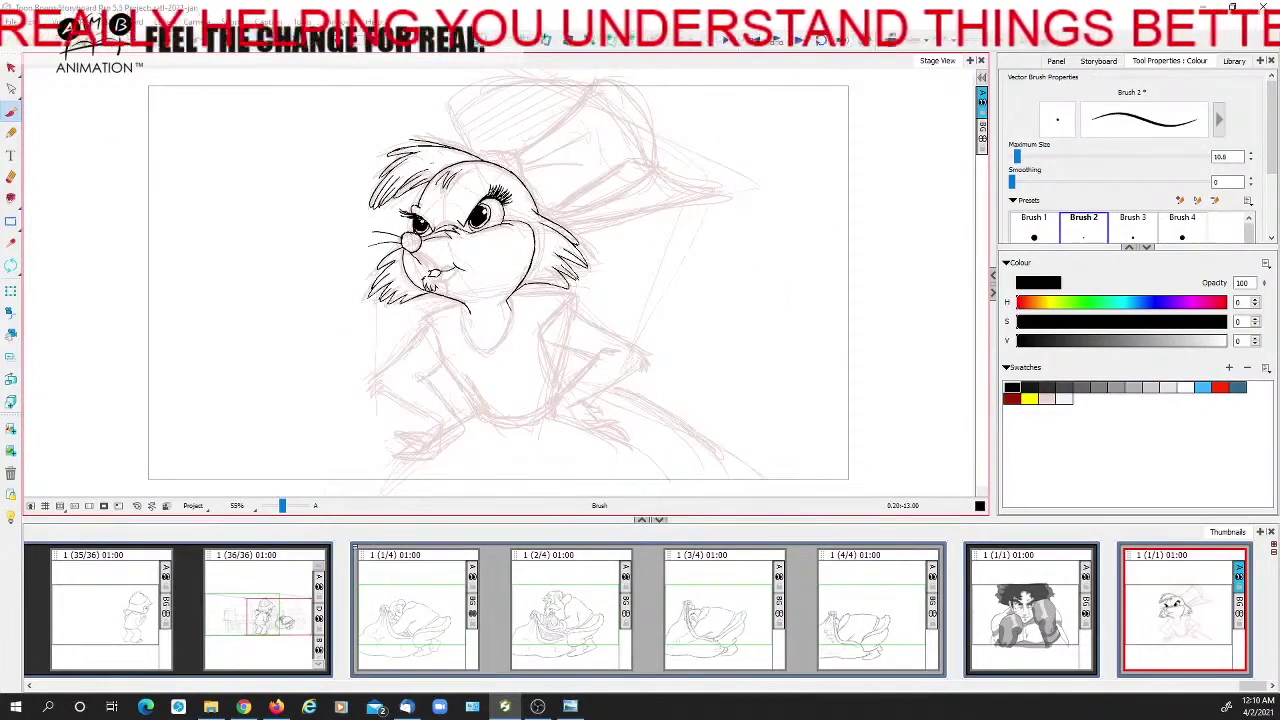
Try a short line behind the forelock for the top of the band at the base of the ears
drag(282, 506, 284, 506)
drag(470, 274, 492, 428)
drag(503, 274, 549, 353)
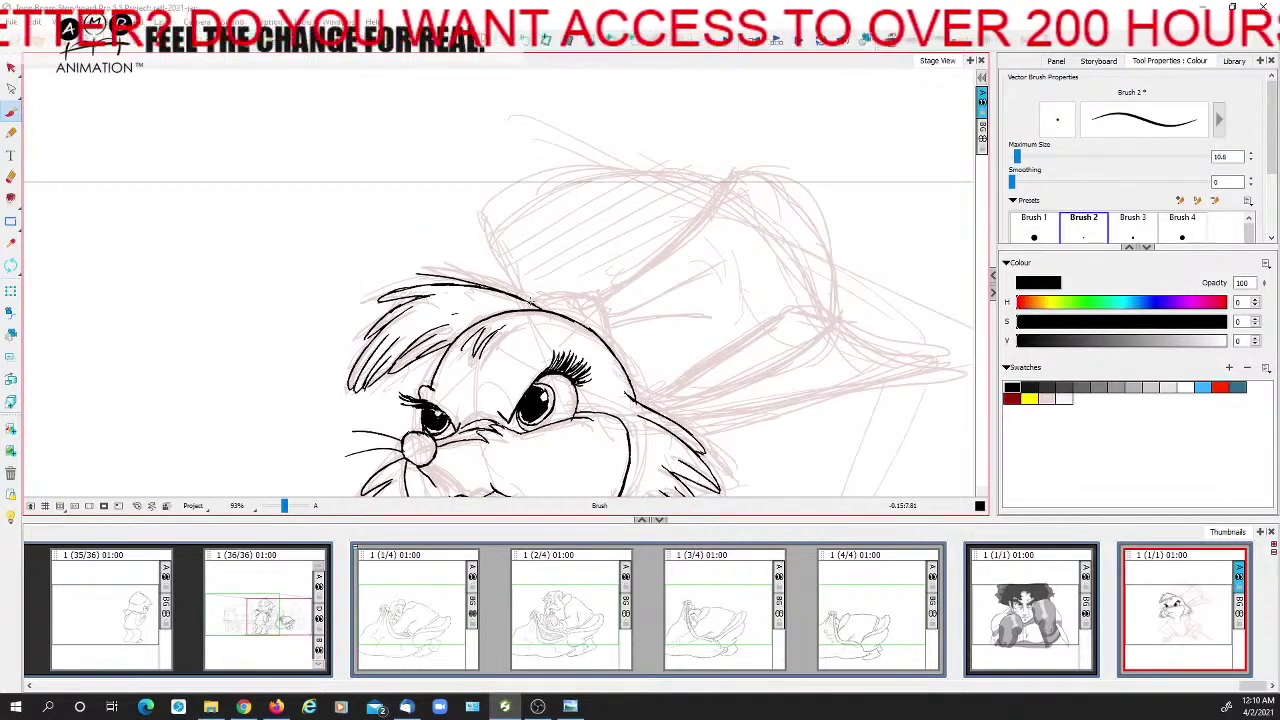
drag(524, 297, 572, 299)
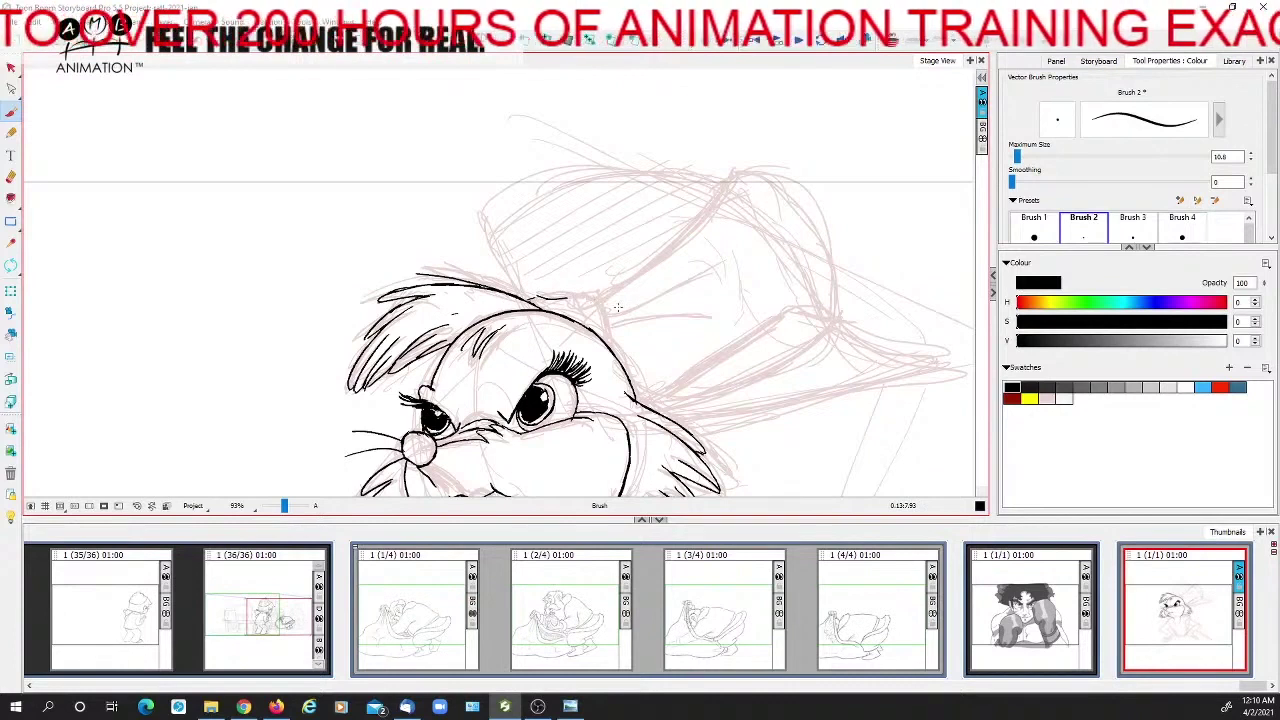
click(12, 178)
drag(534, 298, 569, 300)
key(alt+b)
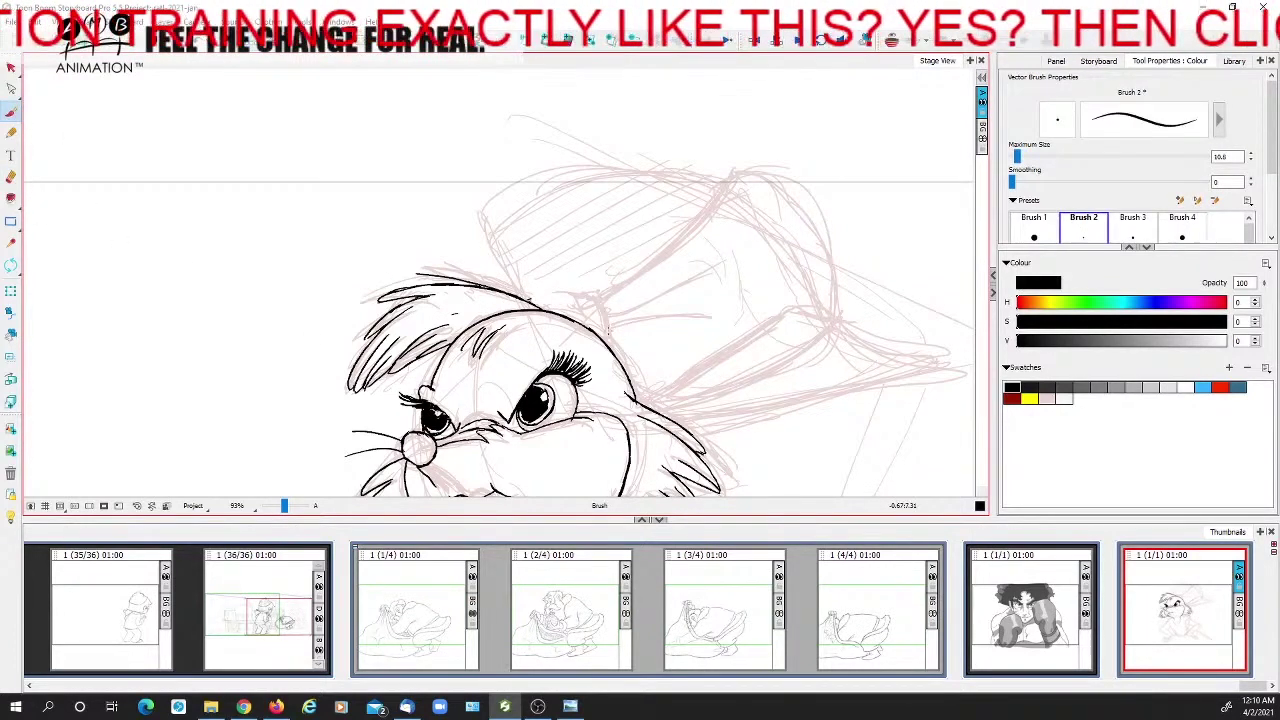
Ink the small rounded band at the base of the ears and clean up its join with the forelock's top edge
drag(590, 300, 605, 338)
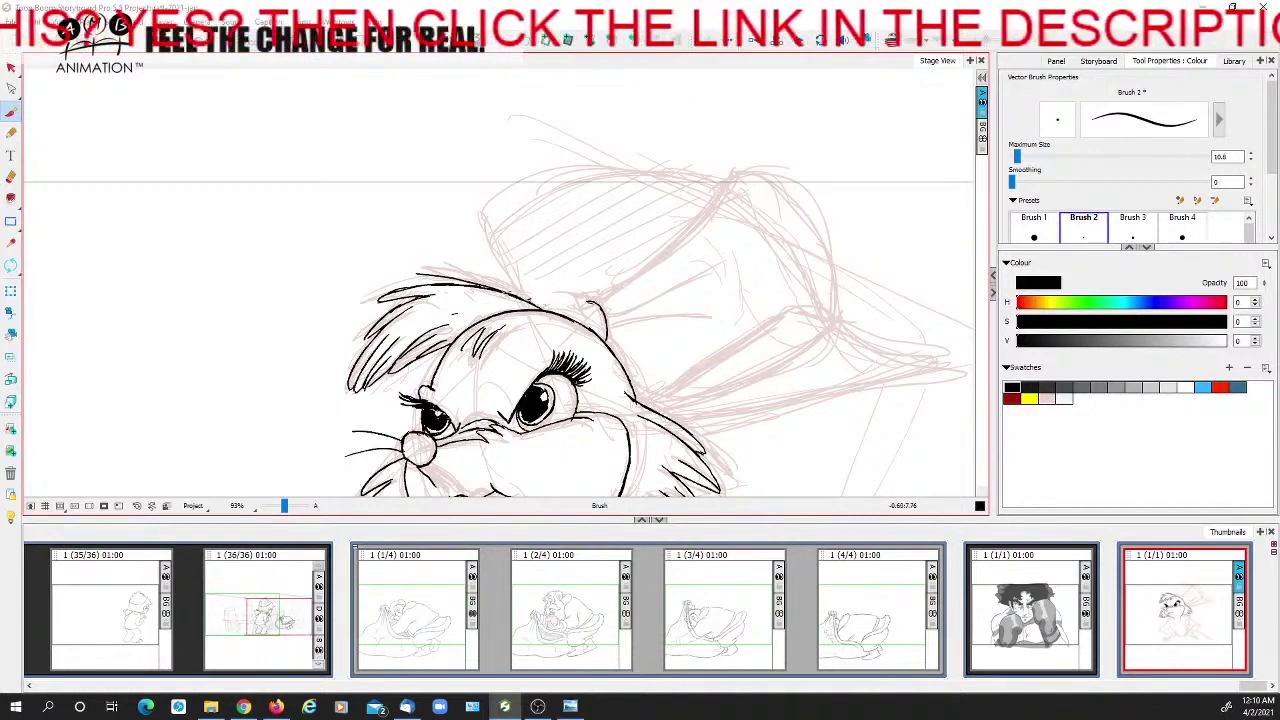
mouse_move(504, 290)
mouse_down()
mouse_move(580, 316)
mouse_move(591, 301)
mouse_move(531, 308)
mouse_move(546, 309)
mouse_up()
click(11, 177)
key(alt+b)
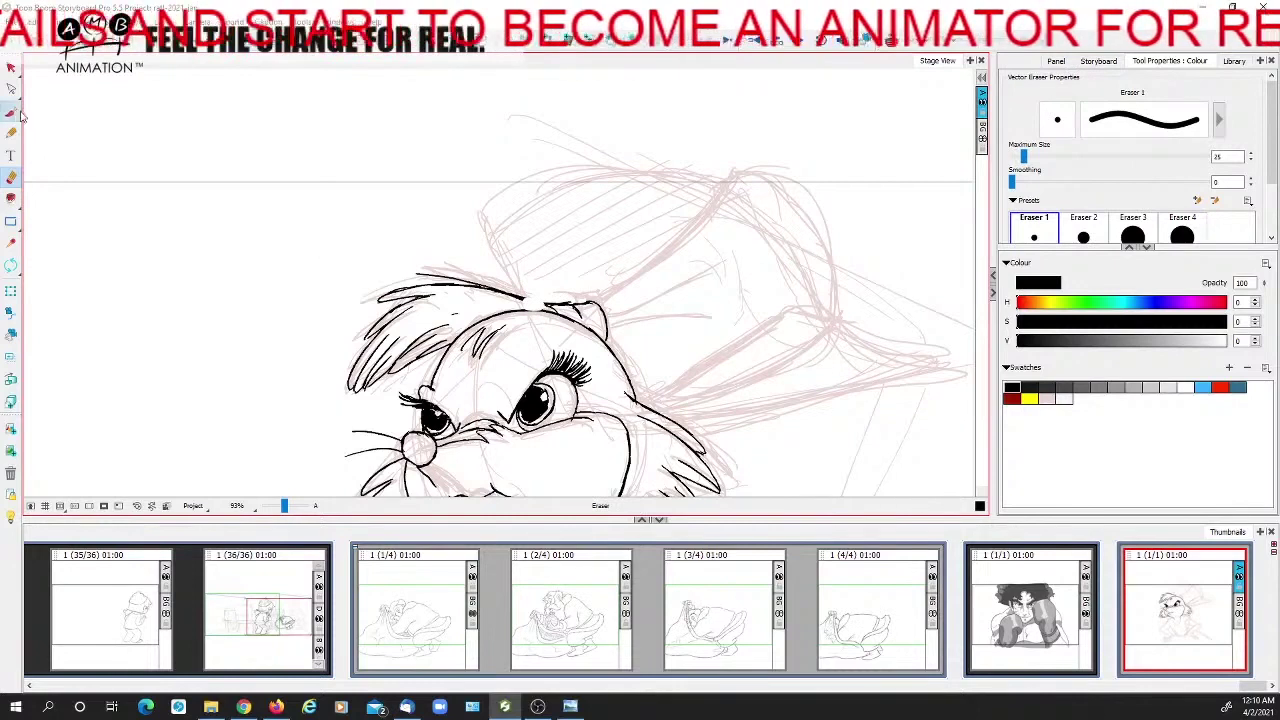
drag(522, 297, 568, 303)
Ink the near ear's outline from the band up its front edge, around the rounded end and along its lower edge
drag(672, 334, 552, 322)
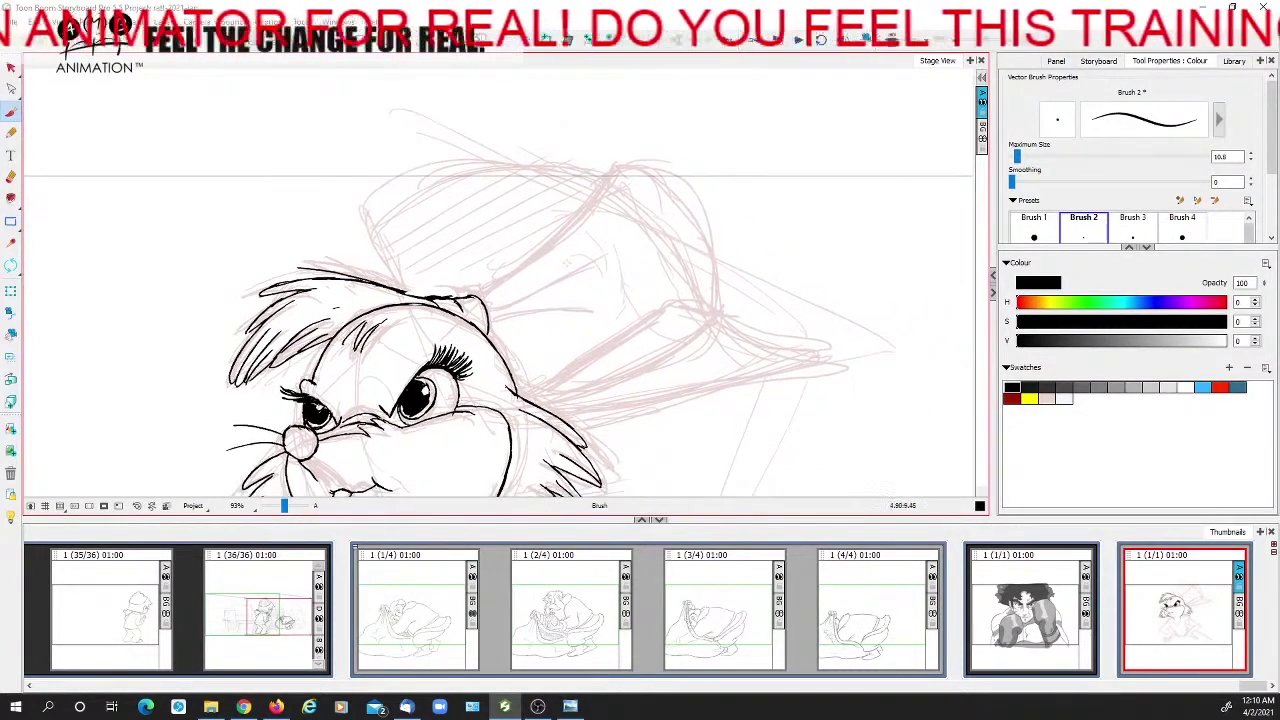
mouse_move(532, 464)
mouse_down()
mouse_move(609, 443)
mouse_move(609, 386)
mouse_up()
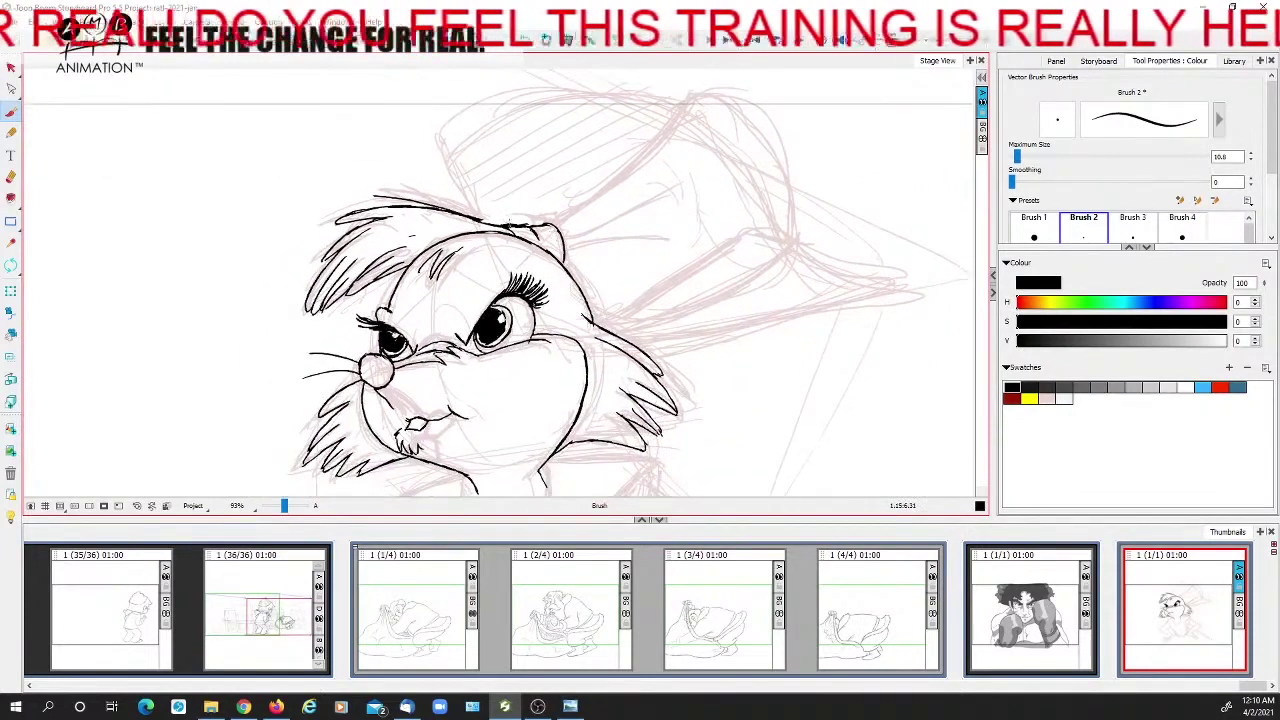
drag(584, 226, 511, 281)
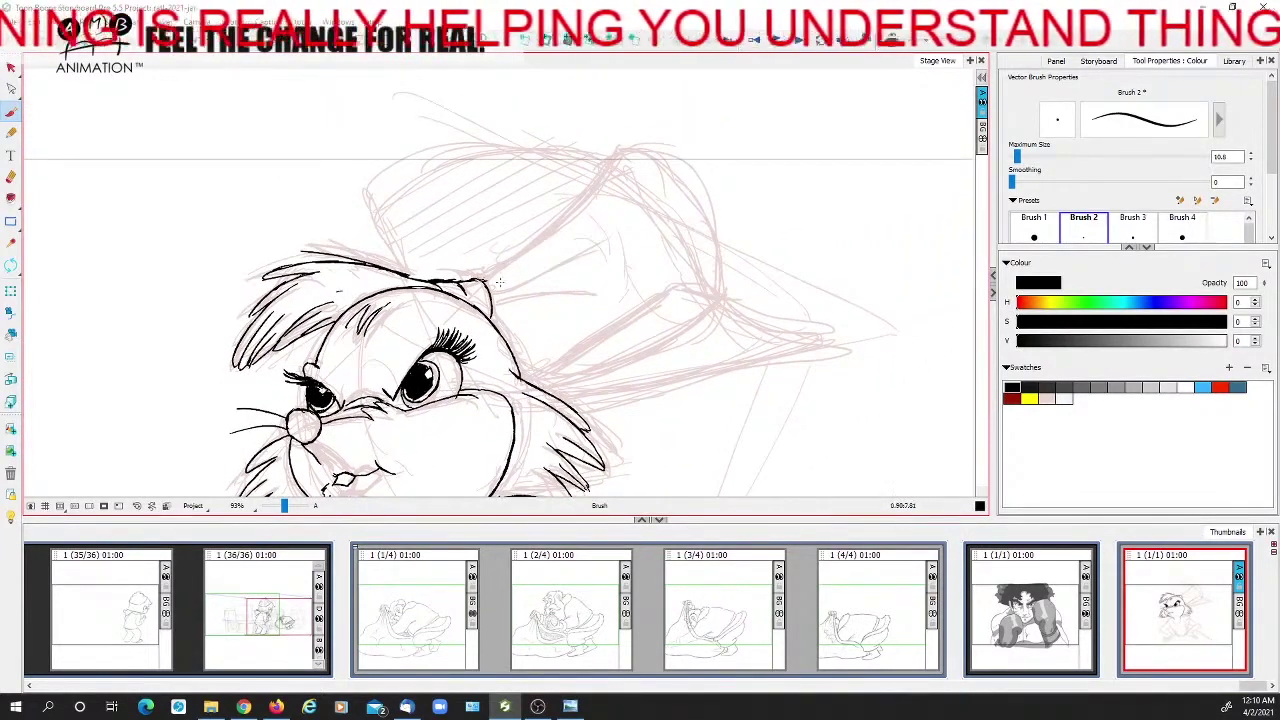
mouse_move(500, 268)
mouse_down()
mouse_move(560, 205)
mouse_move(561, 221)
mouse_move(537, 228)
mouse_move(556, 196)
mouse_move(588, 181)
mouse_up()
drag(609, 266, 613, 192)
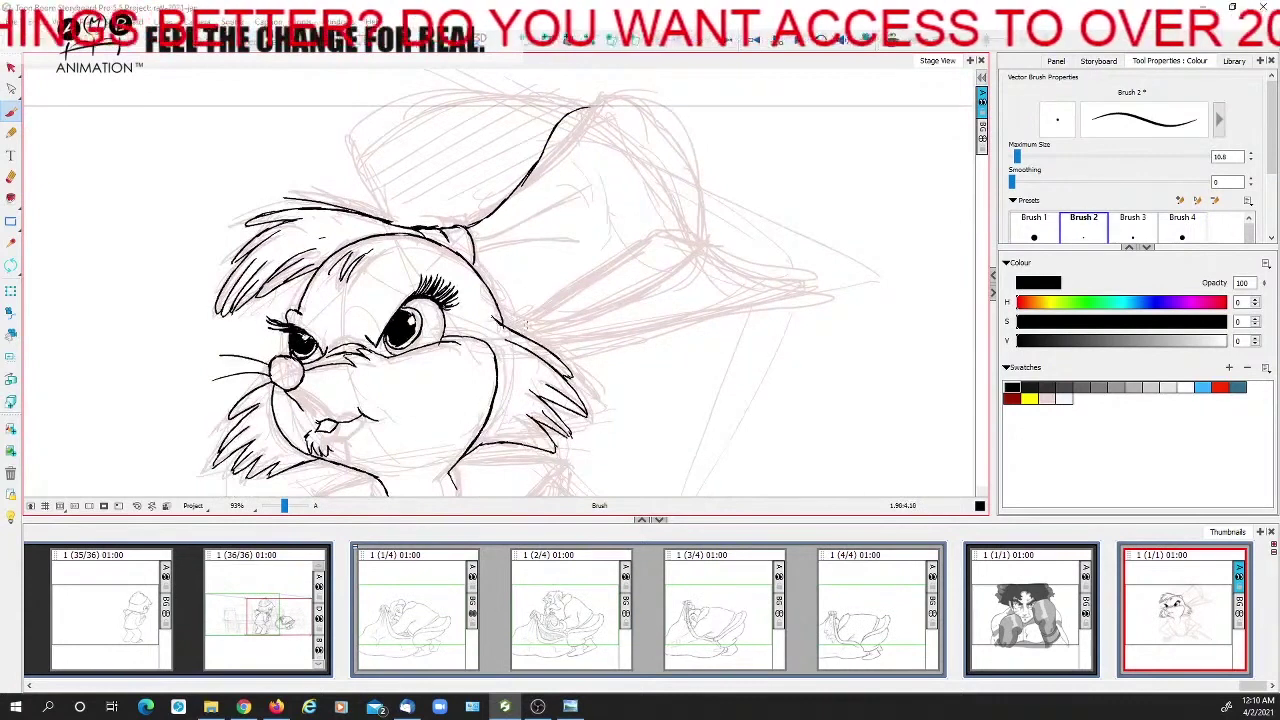
mouse_move(498, 318)
mouse_down()
mouse_move(530, 332)
mouse_move(584, 326)
mouse_move(667, 283)
mouse_move(638, 291)
mouse_up()
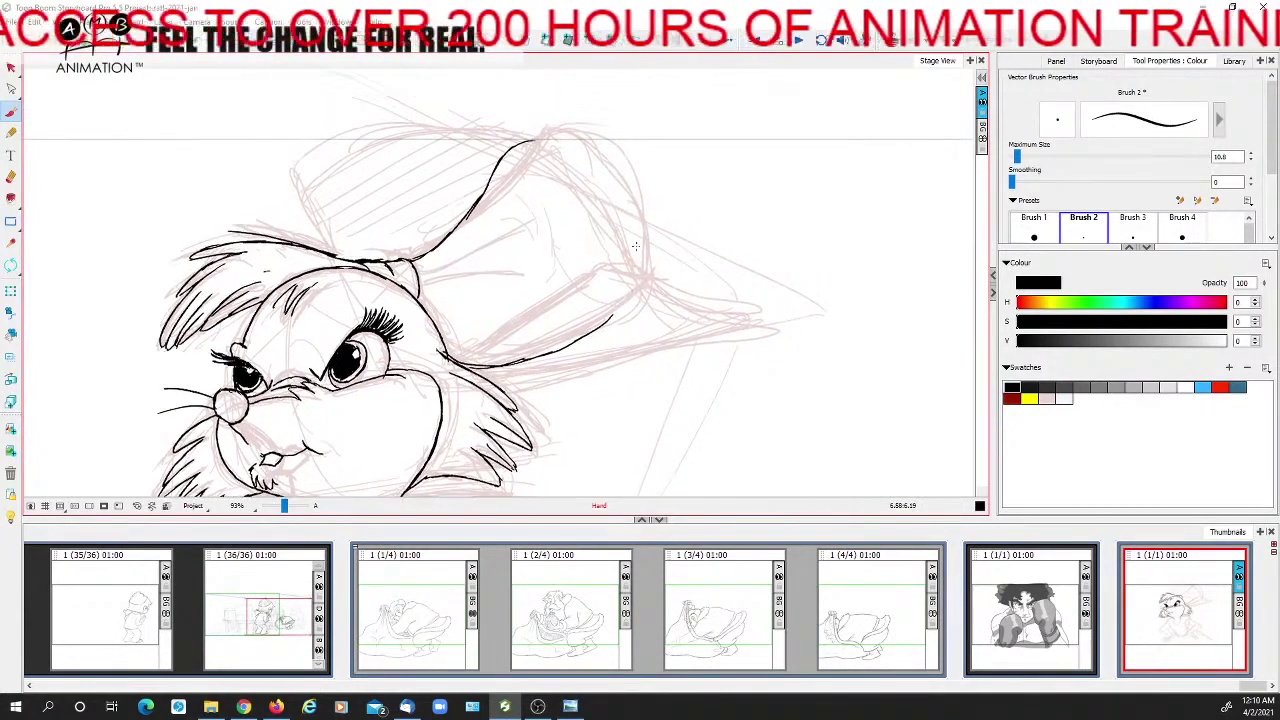
mouse_move(535, 140)
mouse_down()
mouse_move(604, 168)
mouse_move(634, 228)
mouse_move(634, 286)
mouse_move(600, 340)
mouse_up()
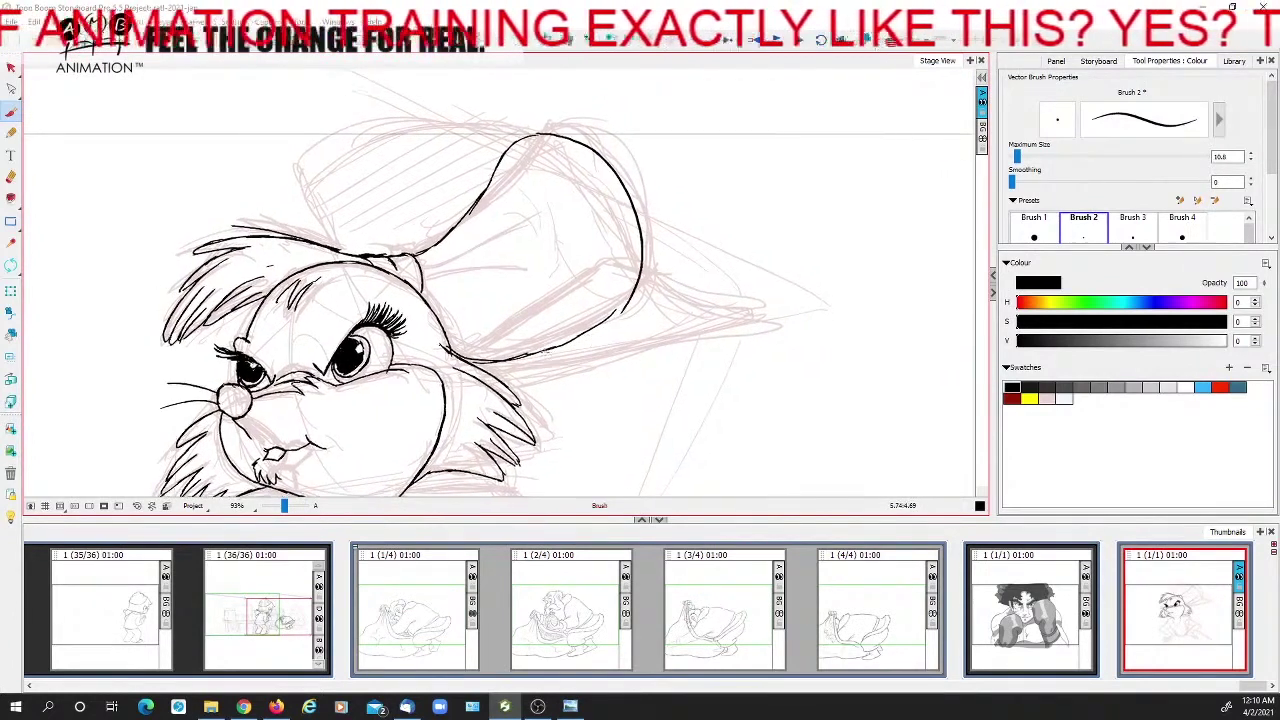
Connect the near ear's lower edge to its rounded end and erase the stray overlap along it
drag(521, 357, 619, 317)
key(alt+e)
mouse_move(597, 321)
mouse_down()
mouse_move(609, 315)
mouse_move(542, 344)
mouse_up()
click(11, 112)
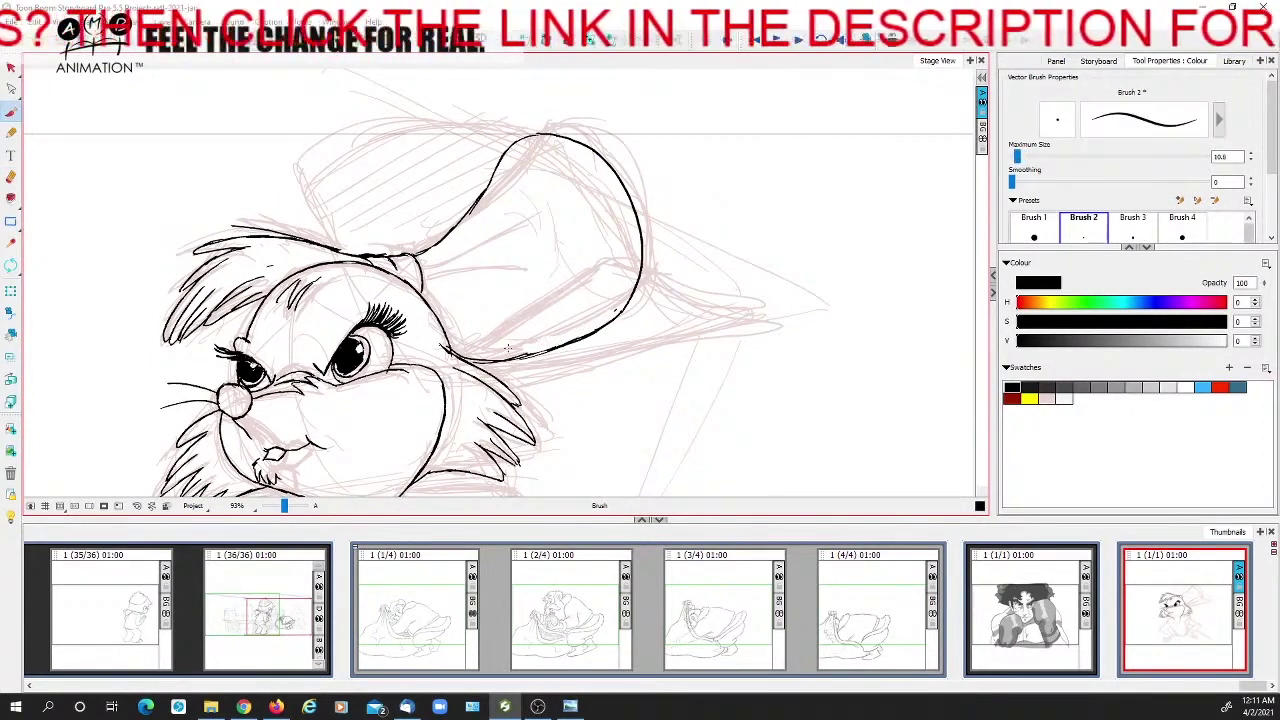
Ink the near ear's narrow folded inner rim and two crease lines fanning out from the band
mouse_move(452, 352)
mouse_down()
mouse_move(498, 354)
mouse_move(610, 301)
mouse_move(620, 312)
mouse_move(571, 328)
mouse_up()
mouse_move(447, 285)
mouse_down()
mouse_move(548, 245)
mouse_move(548, 284)
mouse_up()
drag(568, 380, 488, 319)
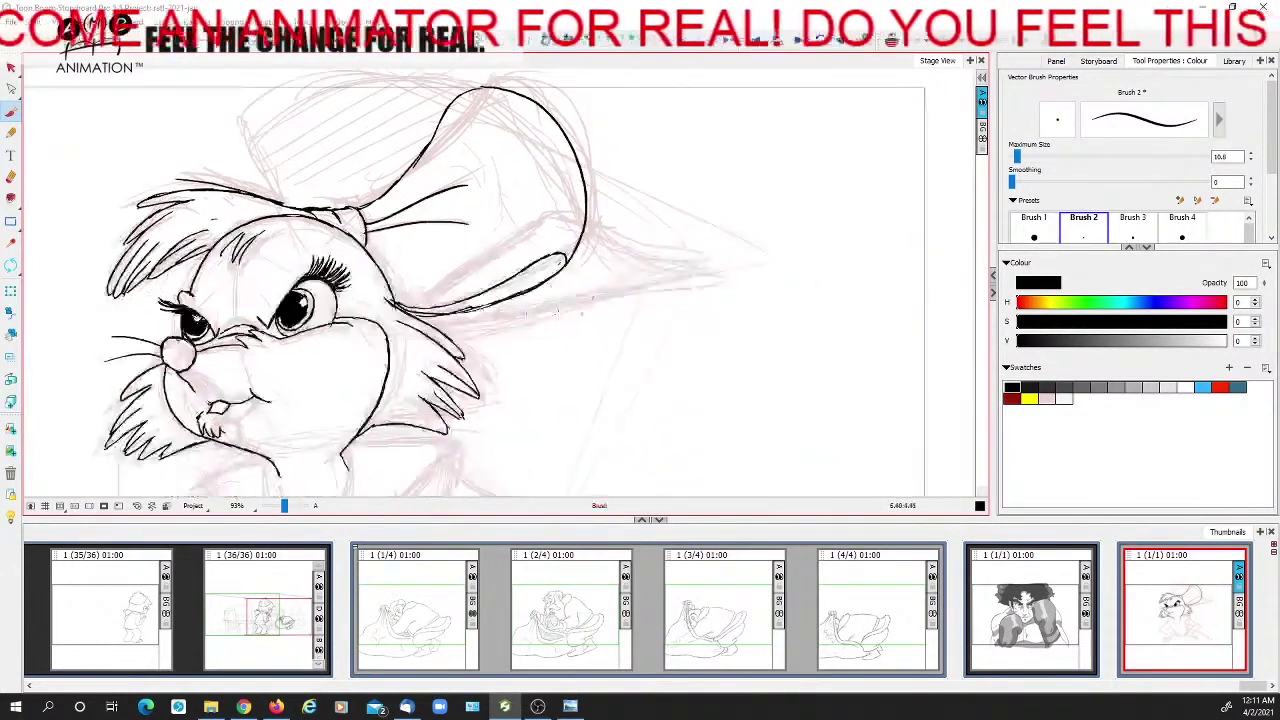
drag(491, 194, 562, 270)
mouse_move(353, 280)
mouse_down()
mouse_move(338, 243)
mouse_move(498, 140)
mouse_move(730, 360)
mouse_move(550, 405)
mouse_move(506, 394)
mouse_up()
key(ctrl+z)
drag(635, 388, 609, 316)
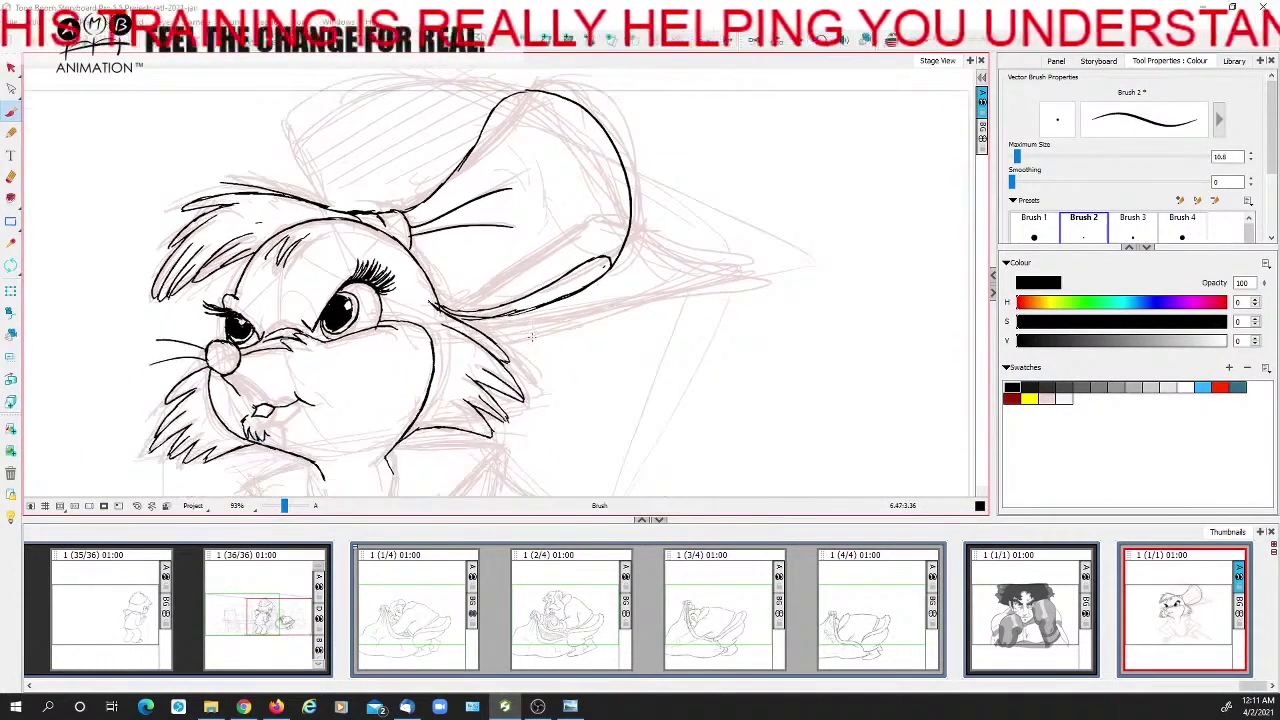
Ink the pointed tip below the near ear with a long lower curve and a short edge rising back to the ear
mouse_move(456, 320)
mouse_down()
mouse_move(542, 338)
mouse_move(708, 290)
mouse_move(659, 309)
mouse_up()
mouse_move(568, 222)
mouse_down()
mouse_move(590, 260)
mouse_move(648, 306)
mouse_up()
drag(536, 257, 646, 322)
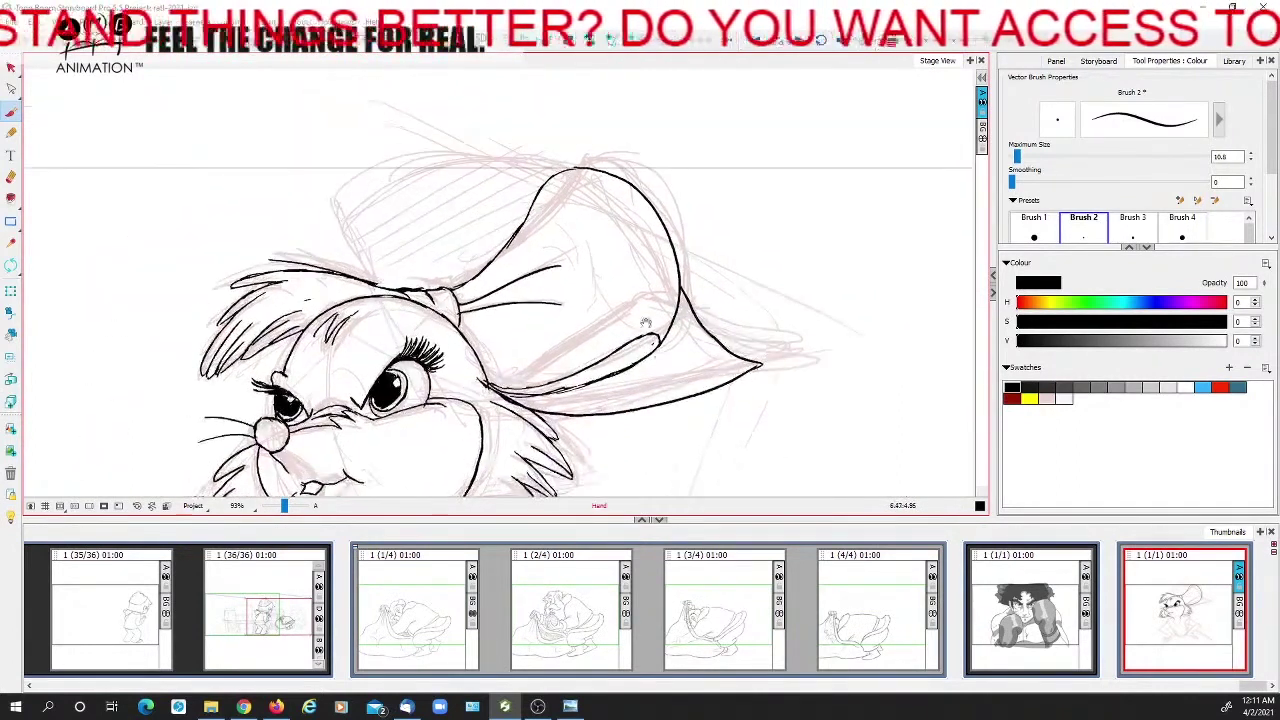
drag(656, 278, 722, 320)
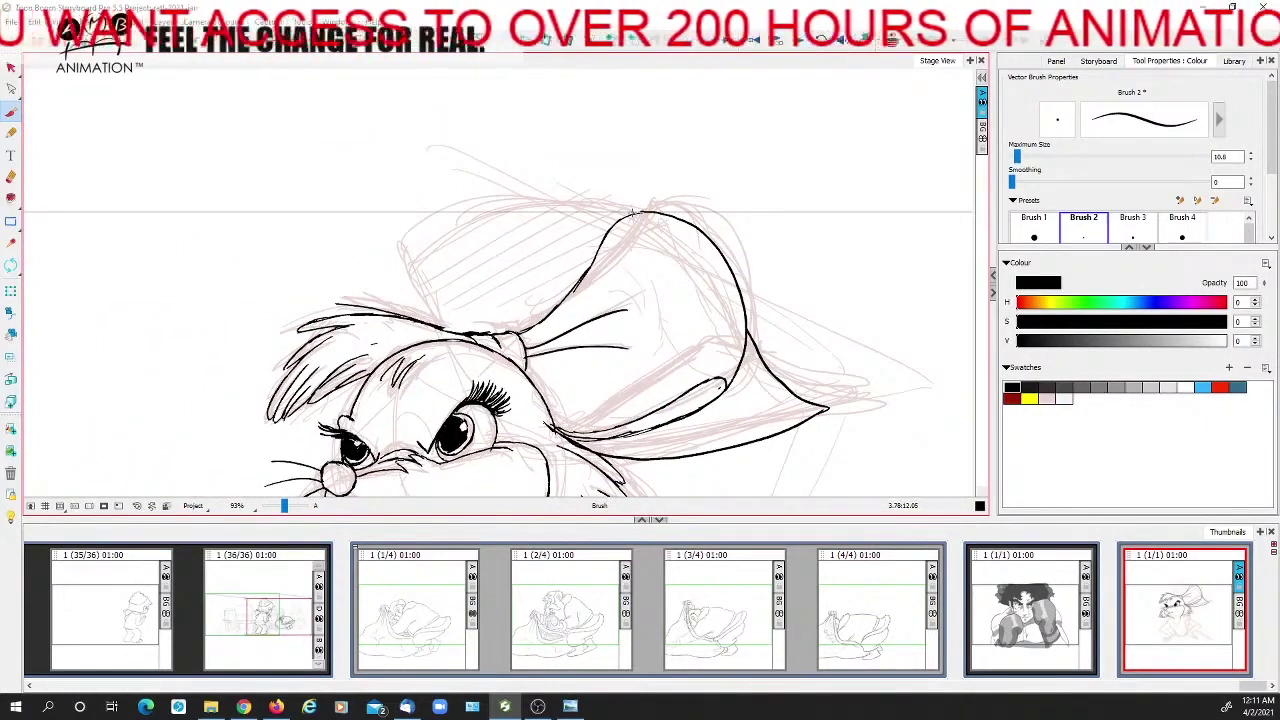
Ink the top edge of the far ear, redraw it as a lower rounded curve starting at the forelock, and erase the first line
mouse_move(404, 240)
mouse_down()
mouse_move(420, 220)
mouse_move(510, 193)
mouse_move(626, 212)
mouse_up()
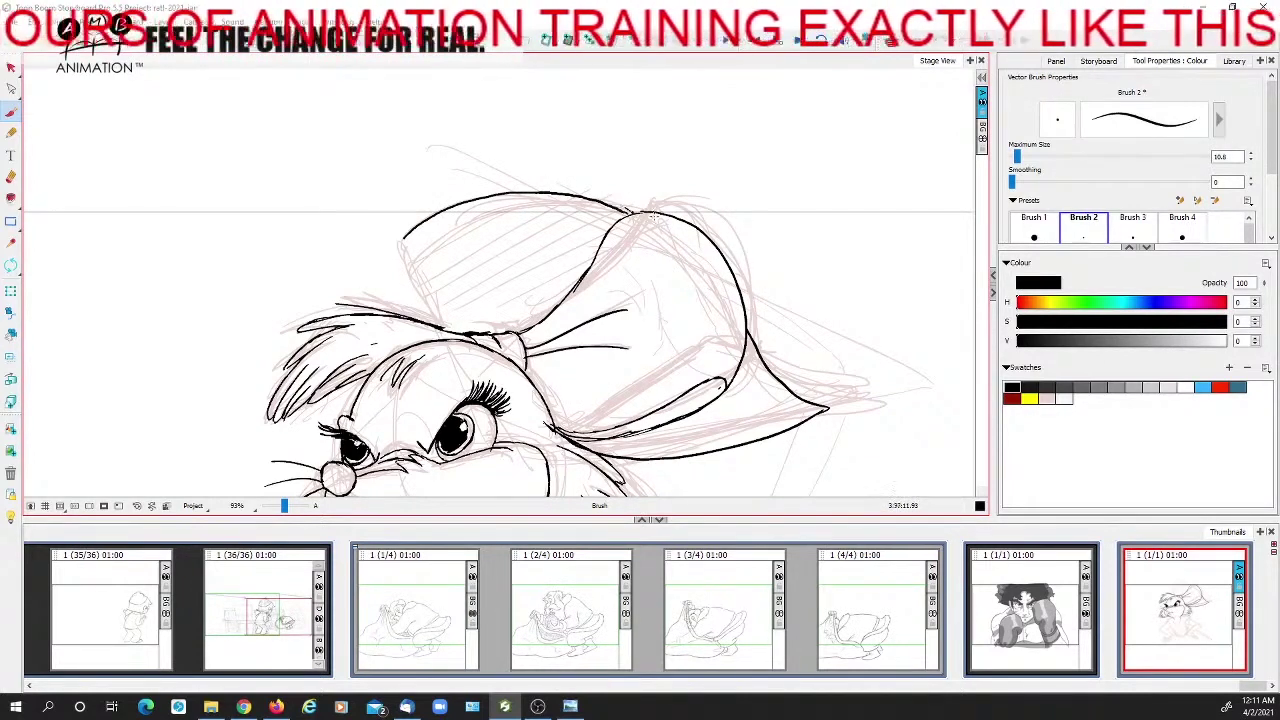
drag(764, 275, 746, 253)
drag(509, 182, 520, 148)
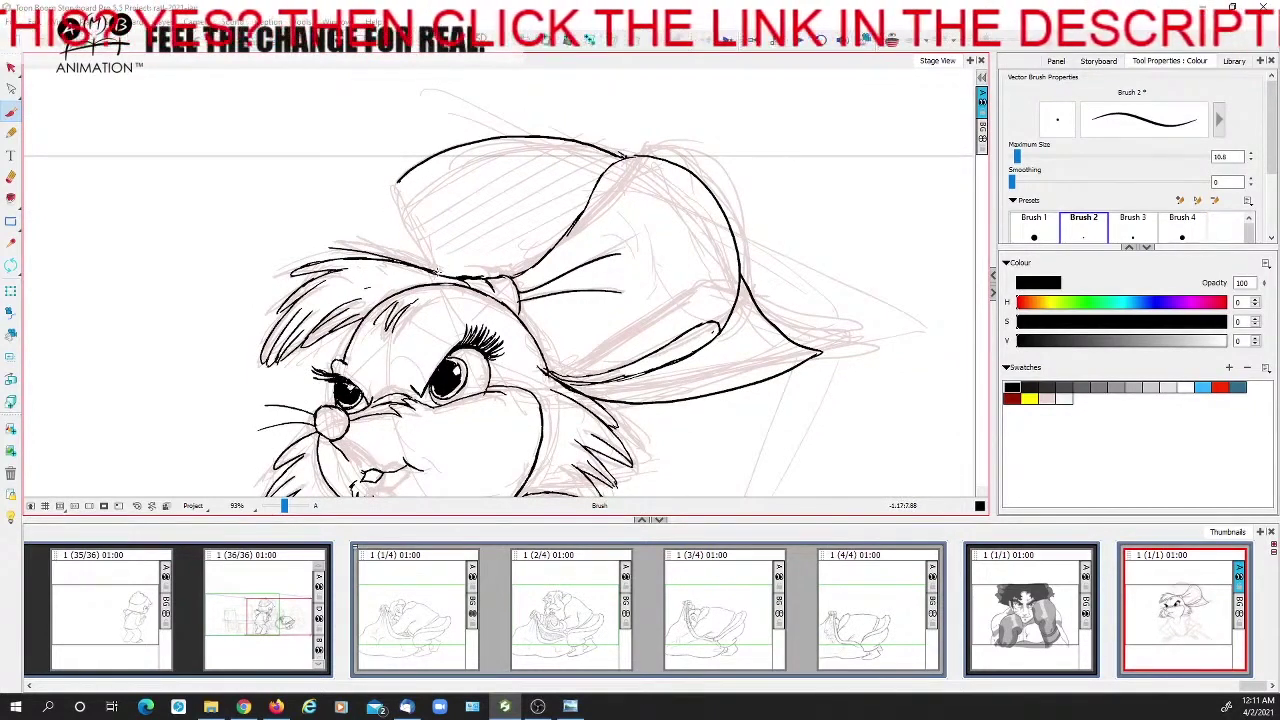
scroll(432, 270, up, 2)
mouse_move(432, 270)
mouse_down()
mouse_move(490, 208)
mouse_move(640, 186)
mouse_up()
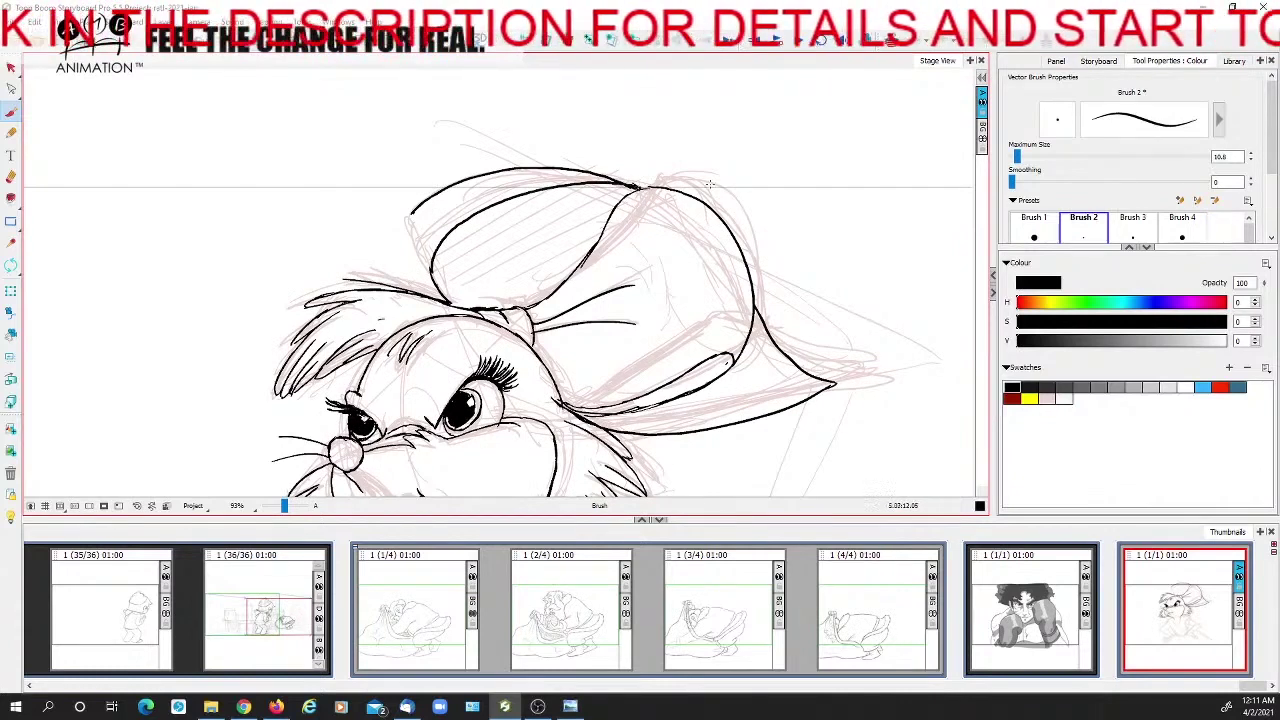
drag(770, 270, 810, 312)
click(17, 177)
mouse_move(454, 250)
mouse_down()
mouse_move(579, 203)
mouse_move(691, 216)
mouse_up()
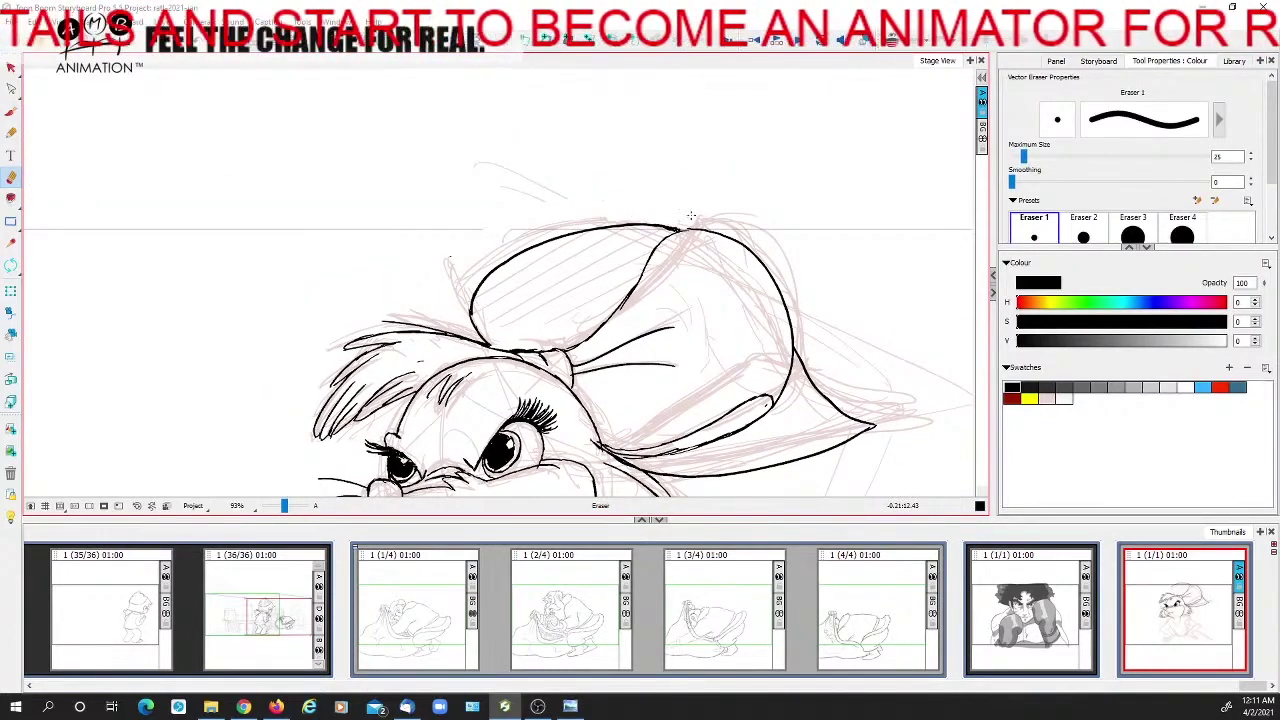
Try additional strokes over the outline of the ears, starting from the far ear's front edge
drag(690, 492, 620, 308)
drag(286, 507, 284, 507)
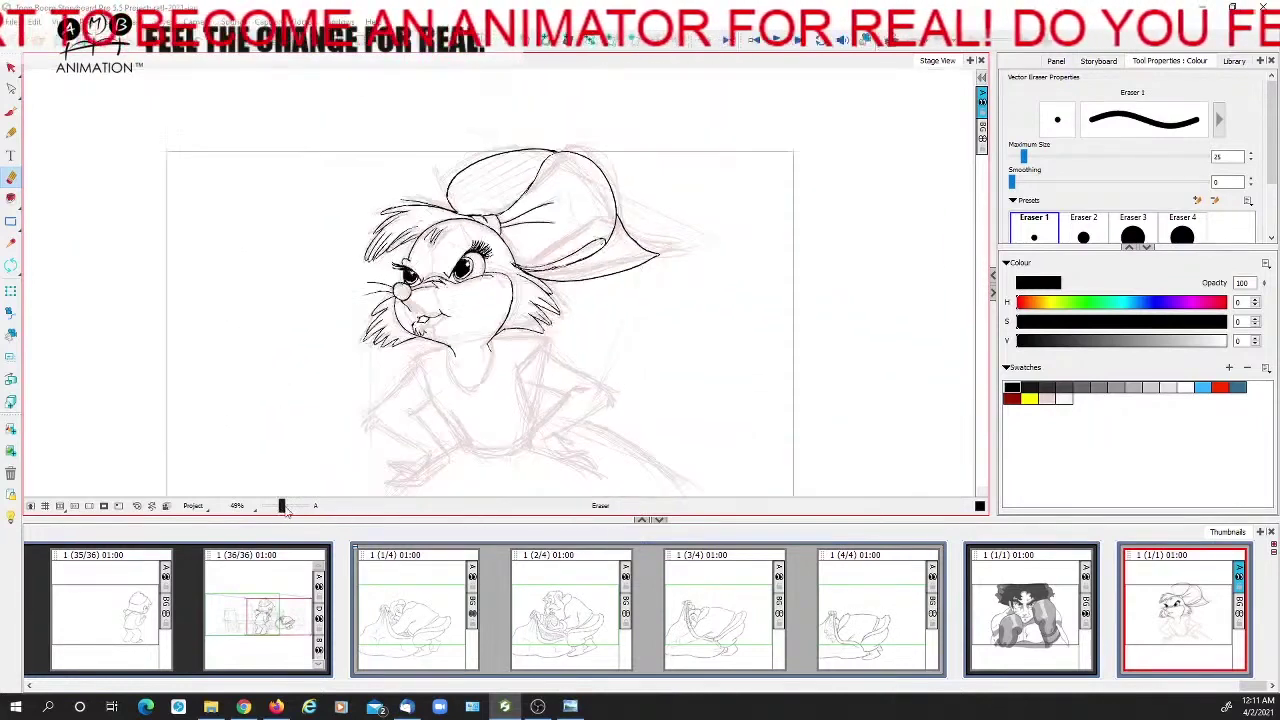
drag(574, 370, 596, 412)
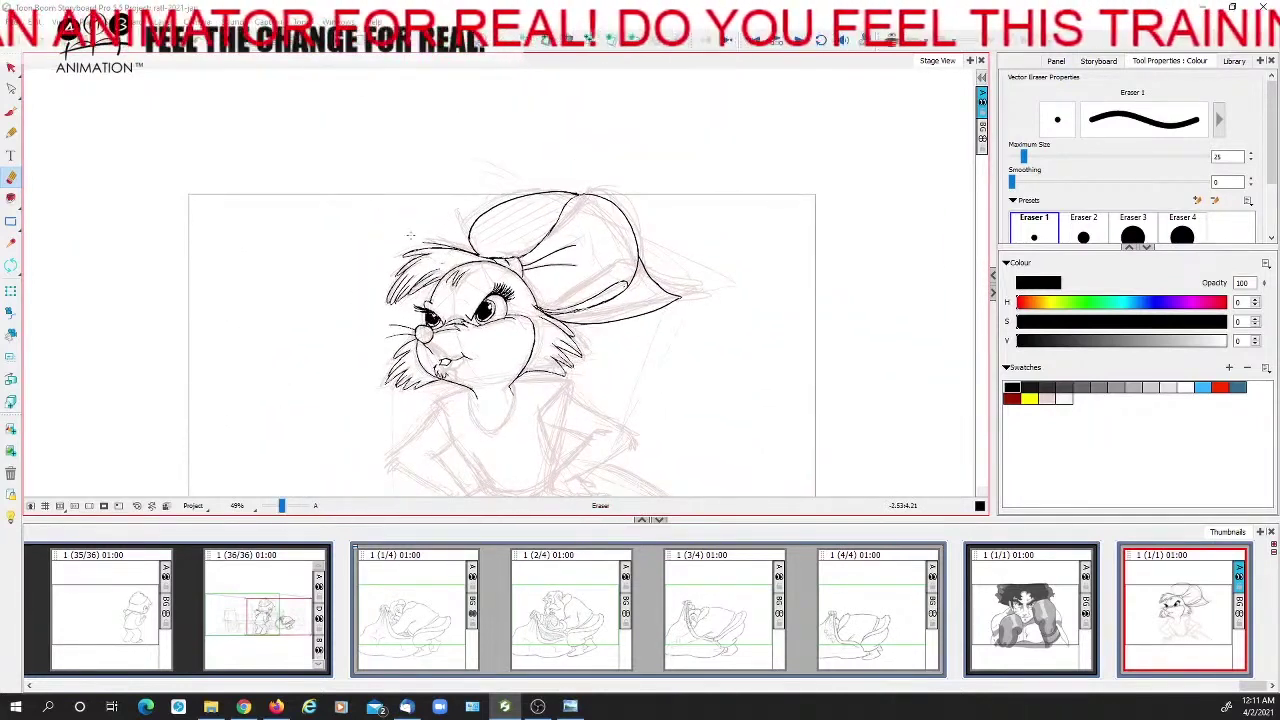
click(11, 112)
mouse_move(484, 236)
mouse_down()
mouse_move(520, 216)
mouse_move(590, 235)
mouse_move(648, 299)
mouse_move(618, 303)
mouse_move(515, 244)
mouse_move(483, 248)
mouse_up()
mouse_move(483, 248)
mouse_down()
mouse_move(548, 262)
mouse_move(631, 309)
mouse_up()
key(ctrl+z)
key(ctrl+z)
mouse_move(472, 249)
mouse_down()
mouse_move(629, 244)
mouse_move(722, 216)
mouse_move(733, 246)
mouse_move(695, 212)
mouse_up()
key(ctrl+z)
Ink the U-shaped neckline of the top, joining both sides of the neck, and tidy its lowest point
drag(281, 507, 286, 511)
drag(540, 455, 578, 240)
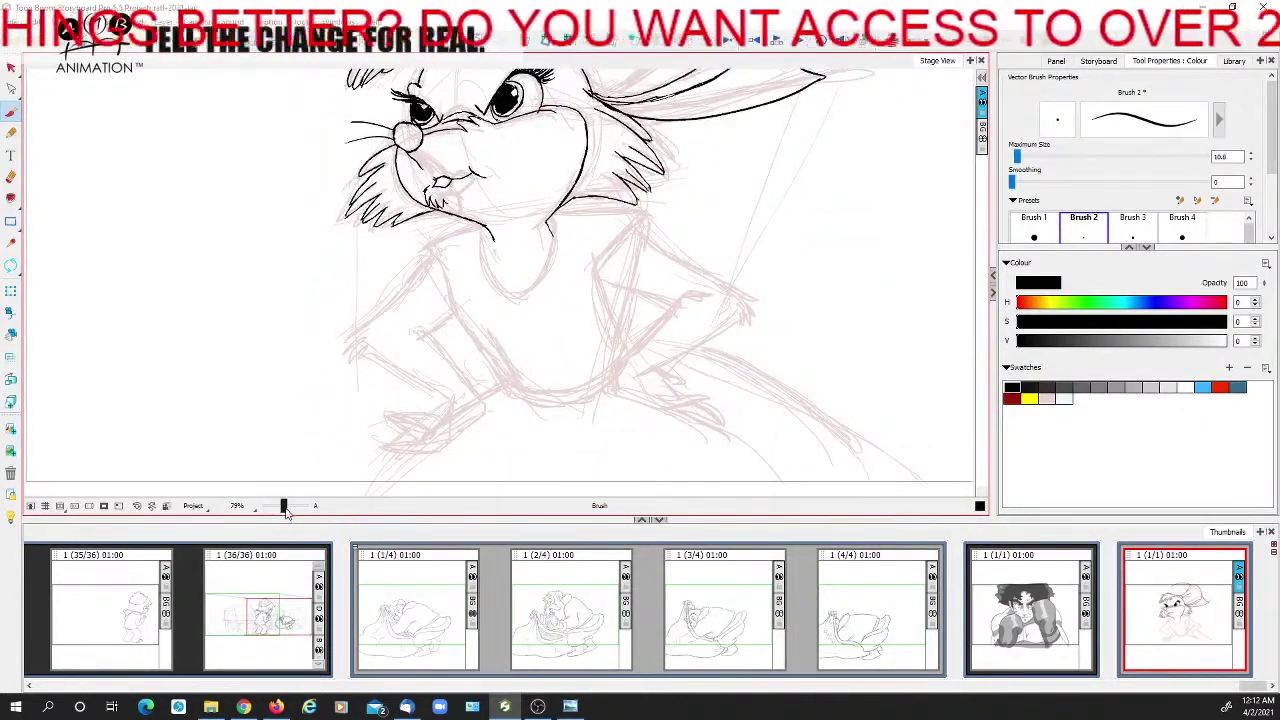
drag(286, 511, 287, 511)
mouse_move(507, 314)
mouse_down()
mouse_move(517, 358)
mouse_move(500, 325)
mouse_move(506, 353)
mouse_up()
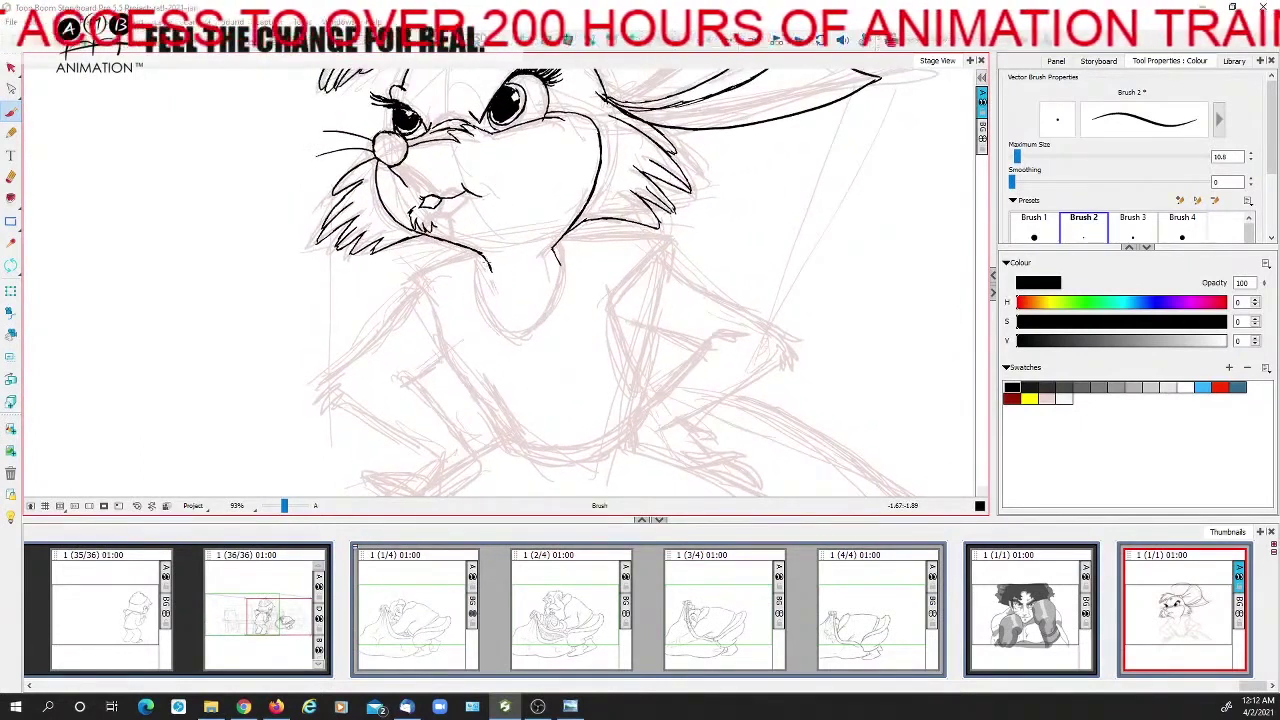
mouse_move(478, 260)
mouse_down()
mouse_move(485, 308)
mouse_move(525, 339)
mouse_move(511, 383)
mouse_move(518, 361)
mouse_up()
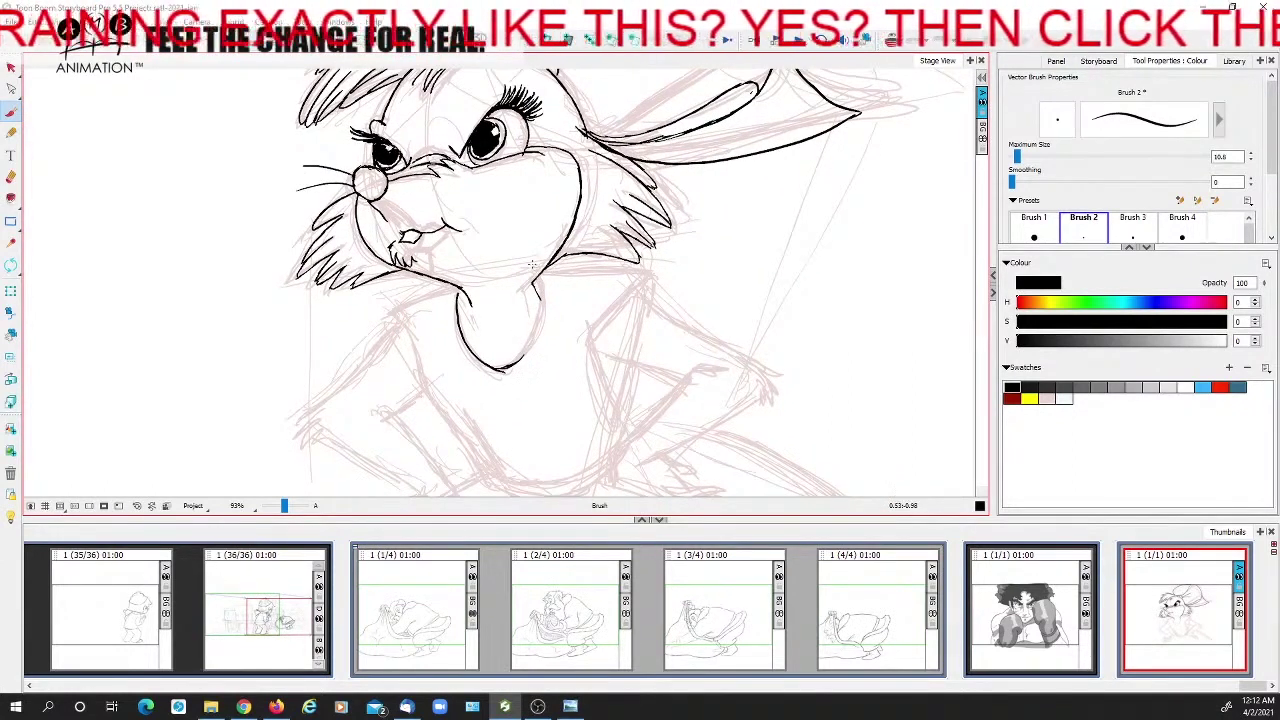
mouse_move(540, 276)
mouse_down()
mouse_move(534, 342)
mouse_move(512, 366)
mouse_move(556, 312)
mouse_move(538, 337)
mouse_up()
key(alt+e)
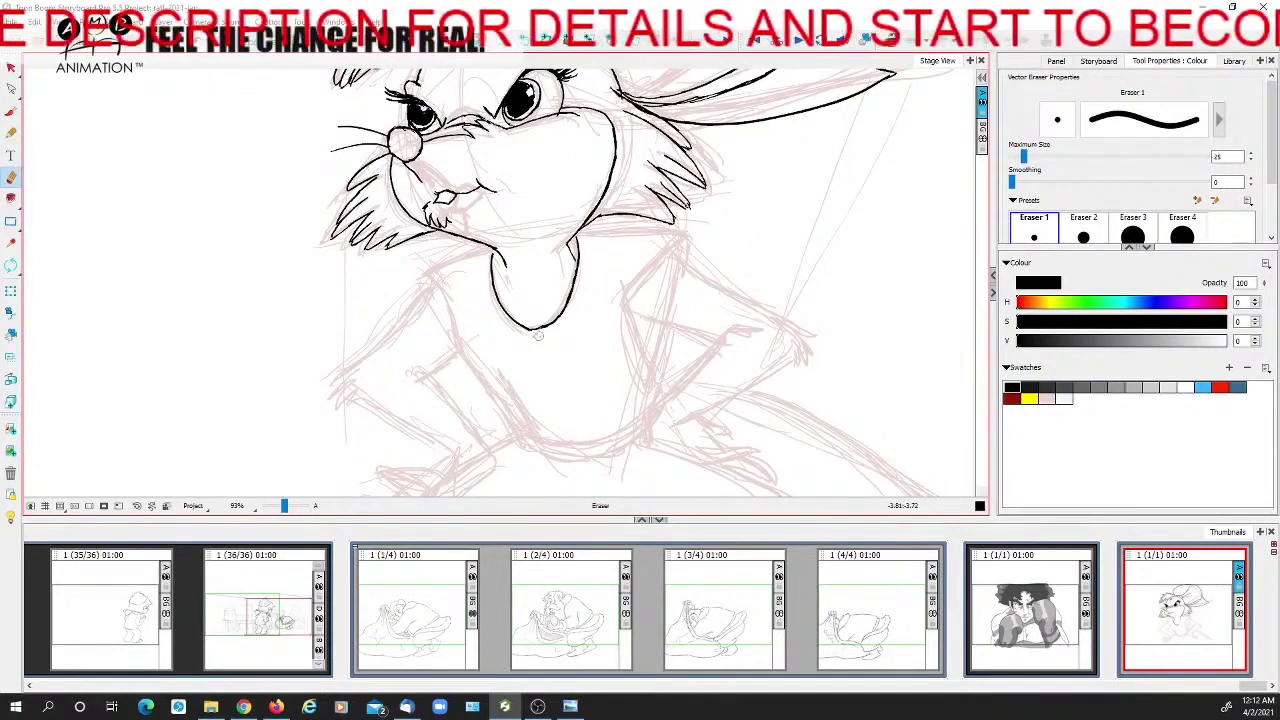
Ink the shoulder lines on both sides of the neck and the far side of the torso down to the waist
click(11, 112)
drag(515, 234, 584, 268)
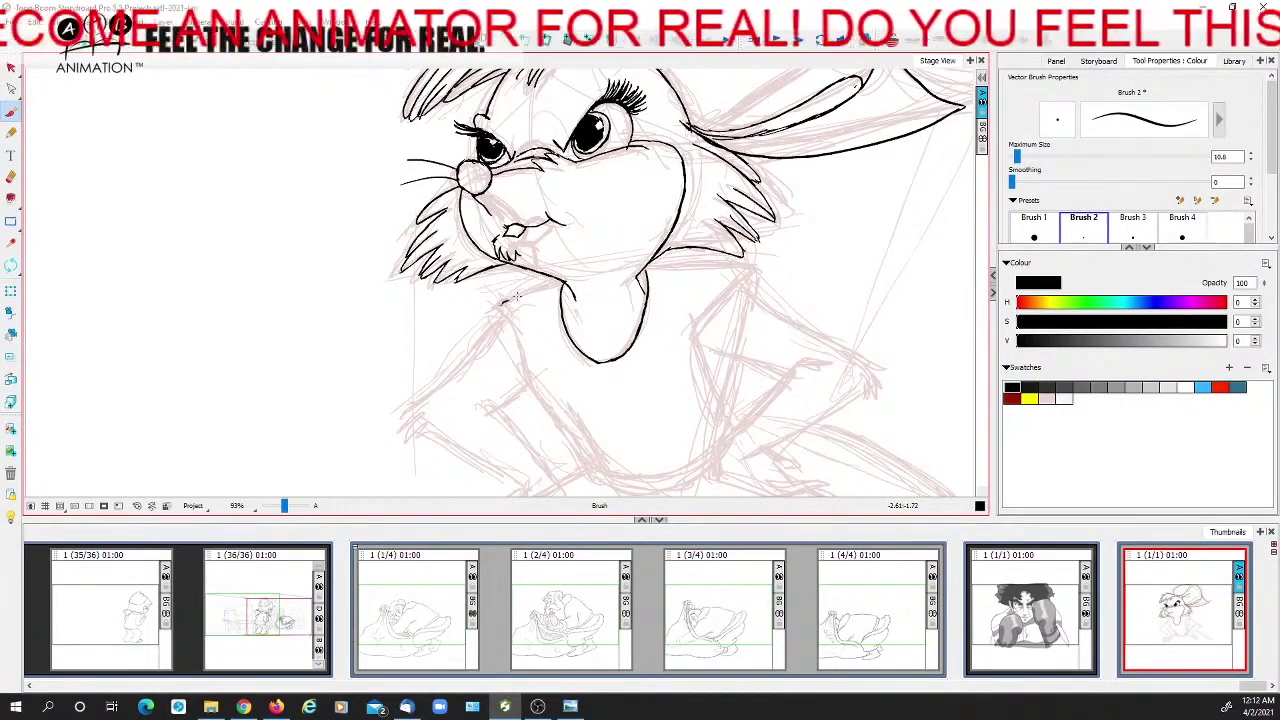
mouse_move(517, 296)
mouse_down()
mouse_move(565, 281)
mouse_move(532, 204)
mouse_up()
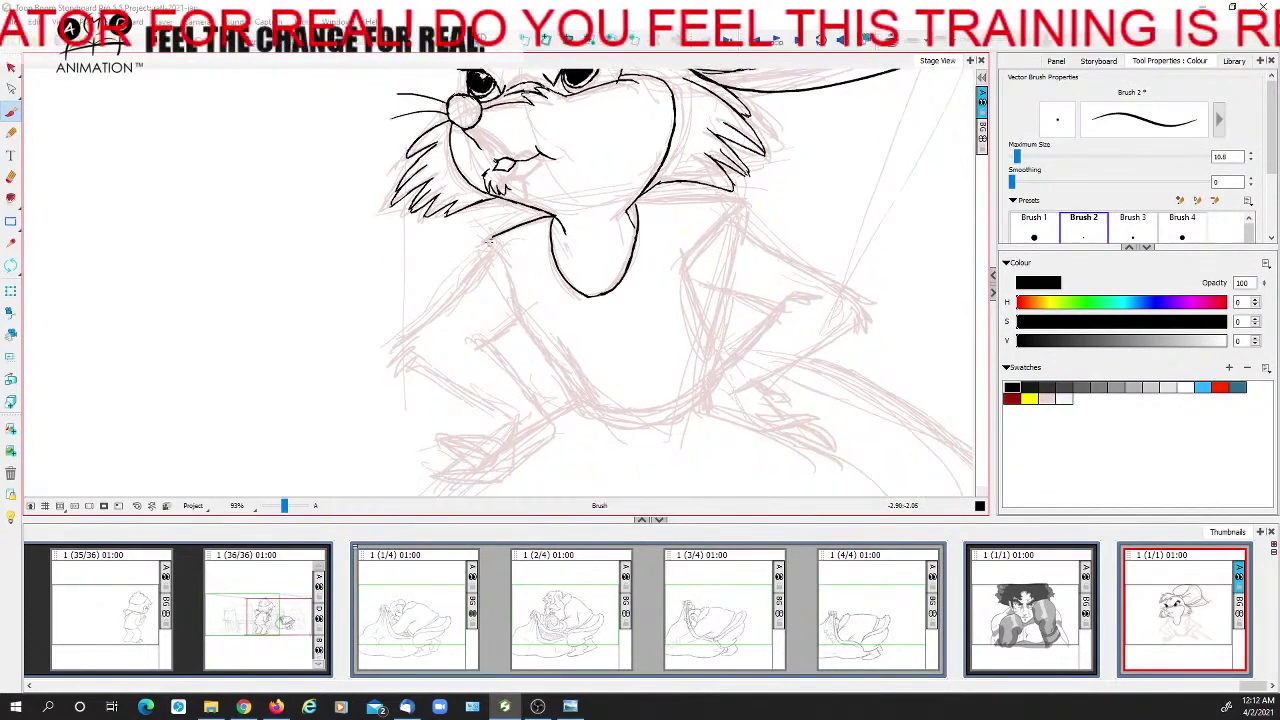
drag(500, 250, 502, 255)
mouse_move(503, 228)
mouse_down()
mouse_move(477, 206)
mouse_move(496, 286)
mouse_move(560, 383)
mouse_up()
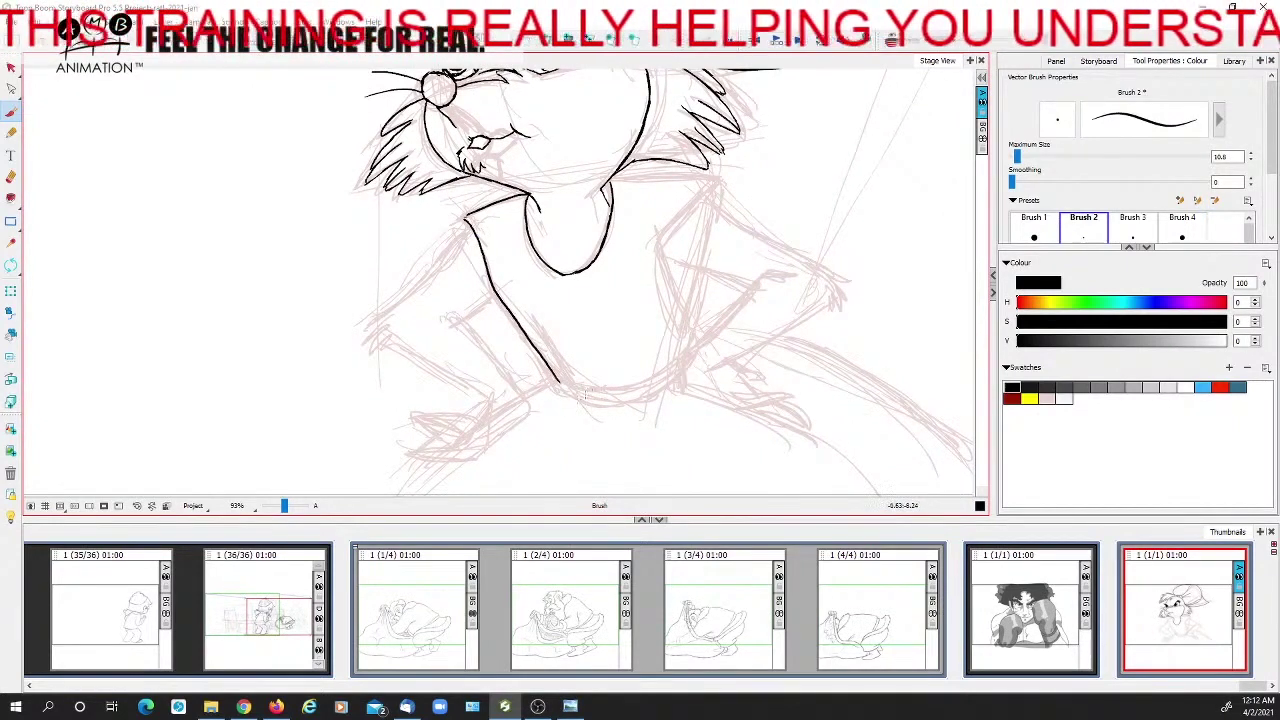
scroll(584, 396, up, 1)
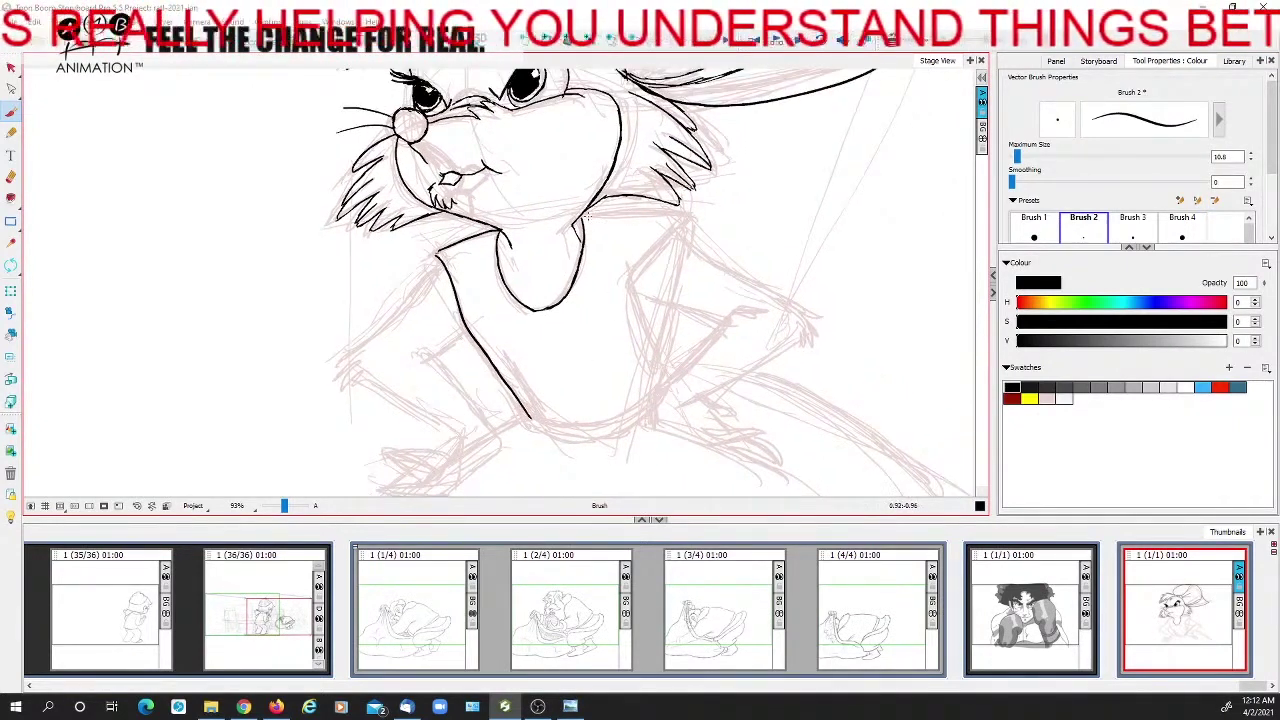
mouse_move(598, 214)
mouse_down()
mouse_move(678, 210)
mouse_move(646, 226)
mouse_up()
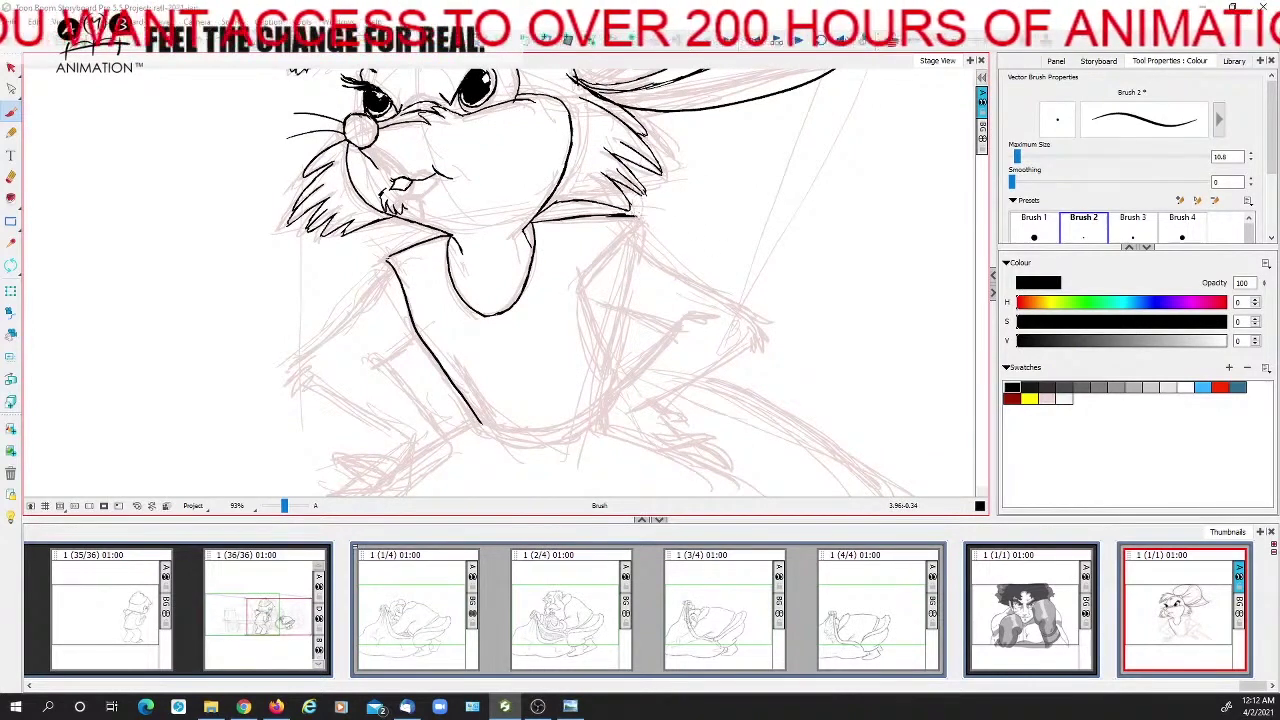
Ink the armhole edge on the near side, curving from the shoulder tip inward and down towards the armpit
drag(557, 203, 627, 212)
key(ctrl+z)
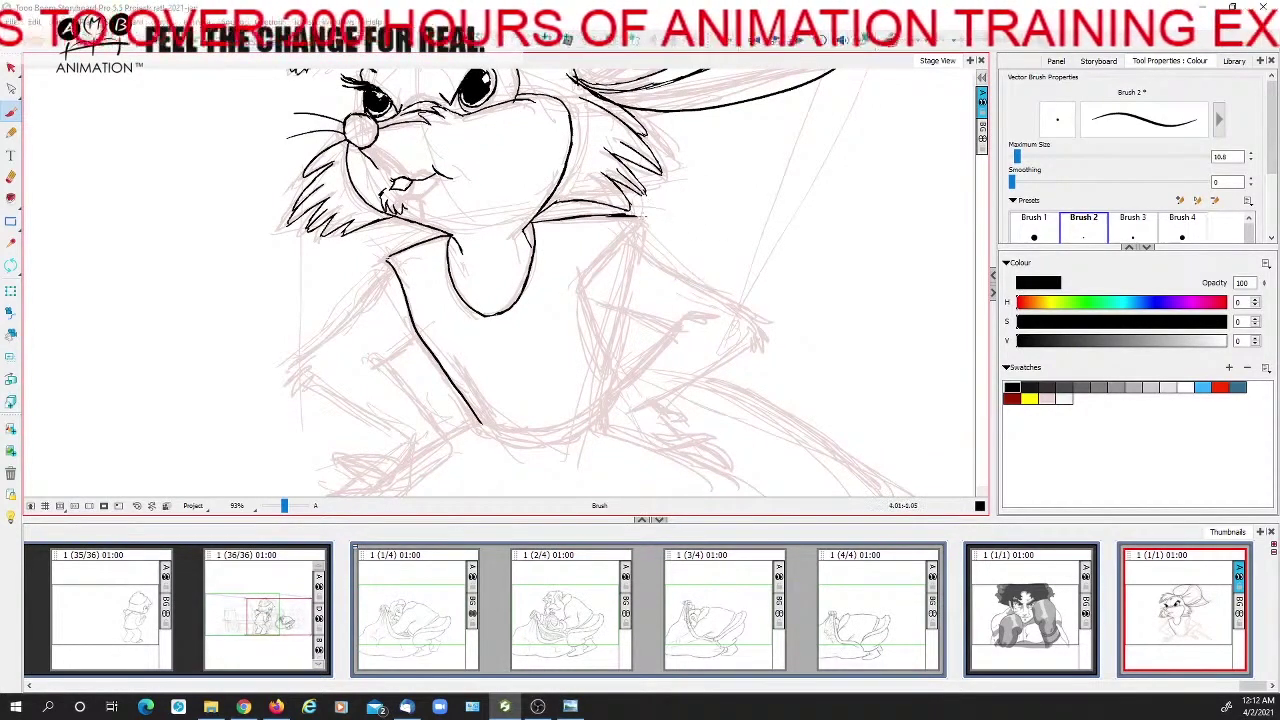
mouse_move(638, 216)
mouse_down()
mouse_move(643, 245)
mouse_move(649, 209)
mouse_move(632, 190)
mouse_move(584, 236)
mouse_up()
key(space)
scroll(590, 230, down, 1)
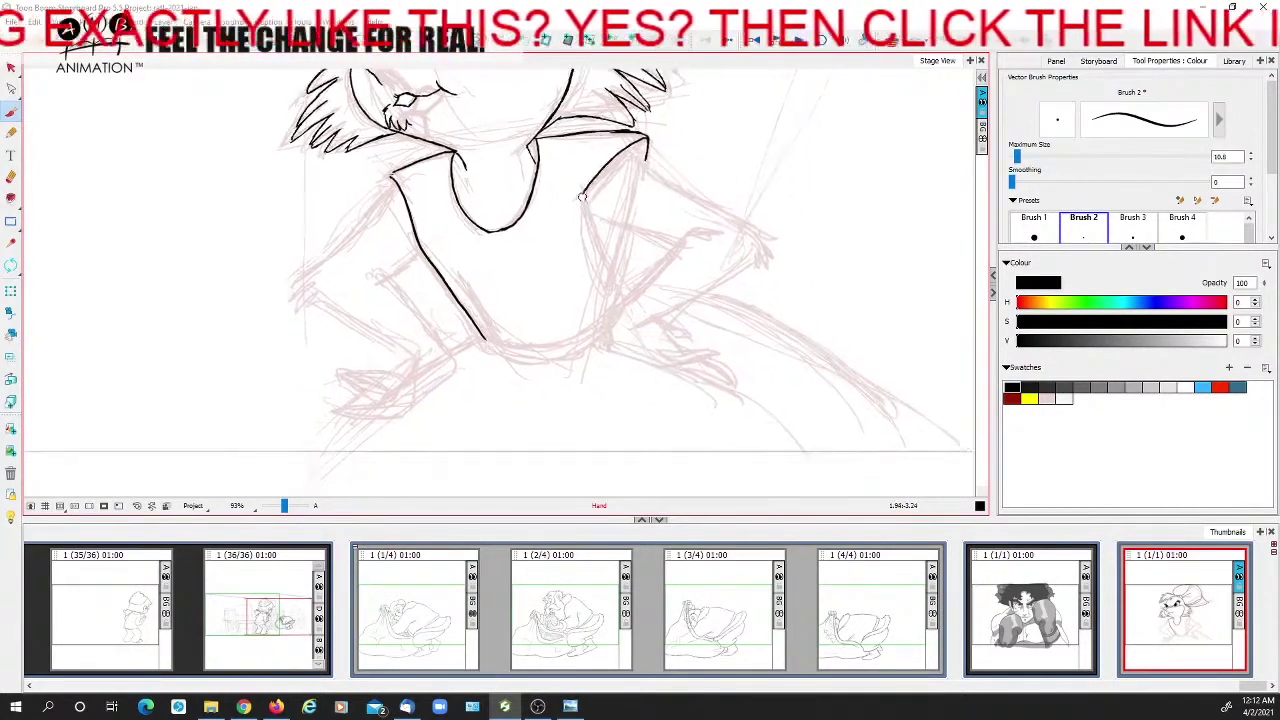
drag(580, 185, 603, 280)
Ink the rising line that closes the near armhole in a point, plus a short parallel line for the torso's side
scroll(620, 212, down, 1)
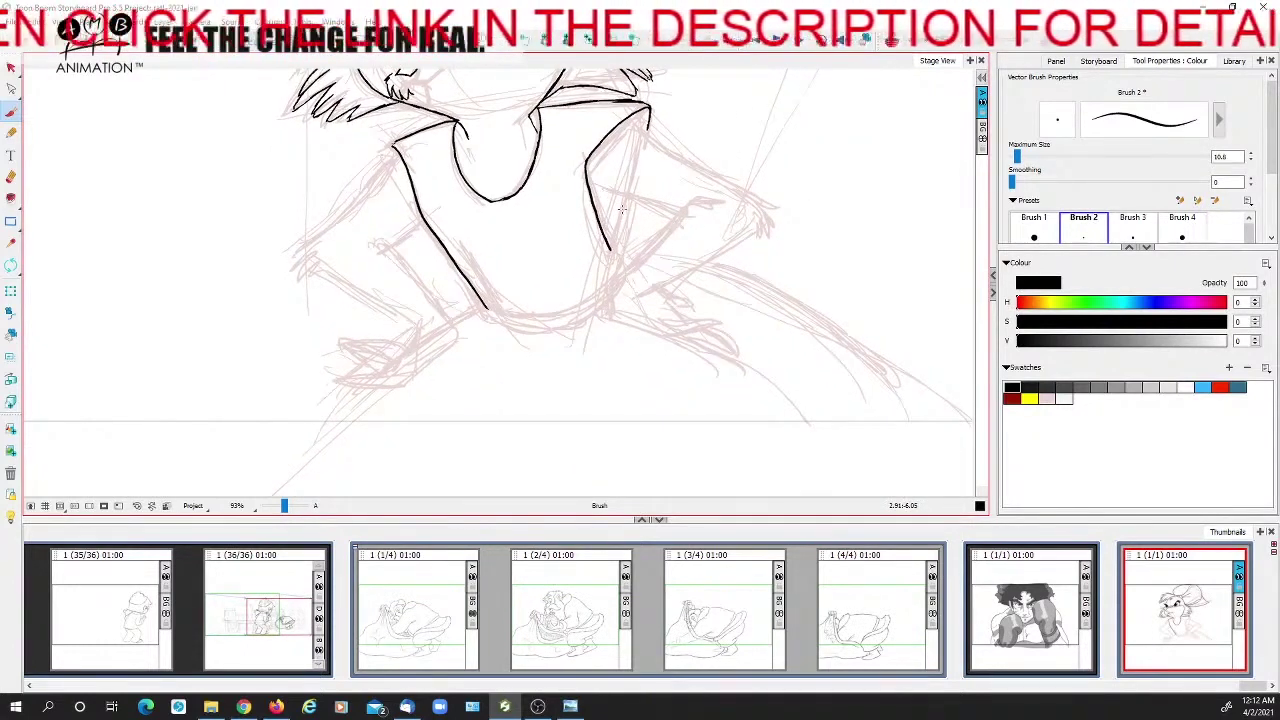
drag(628, 198, 606, 253)
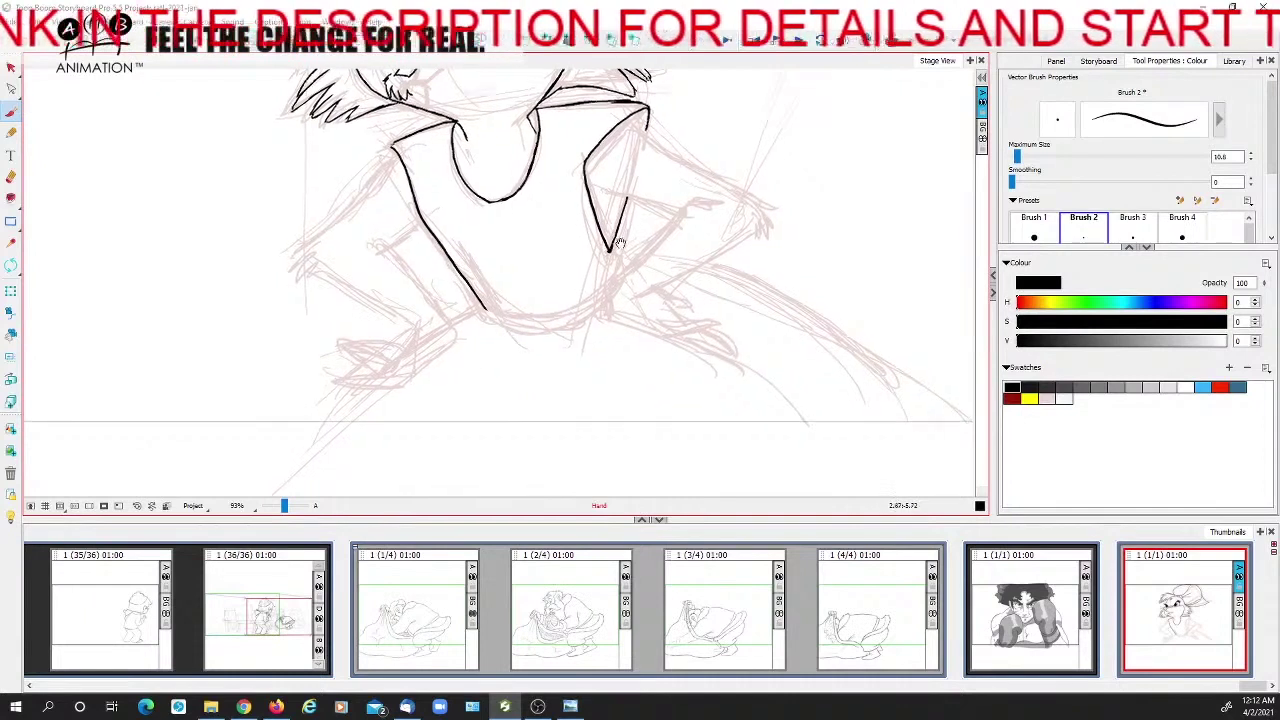
scroll(630, 196, down, 1)
drag(630, 183, 606, 258)
drag(589, 279, 601, 283)
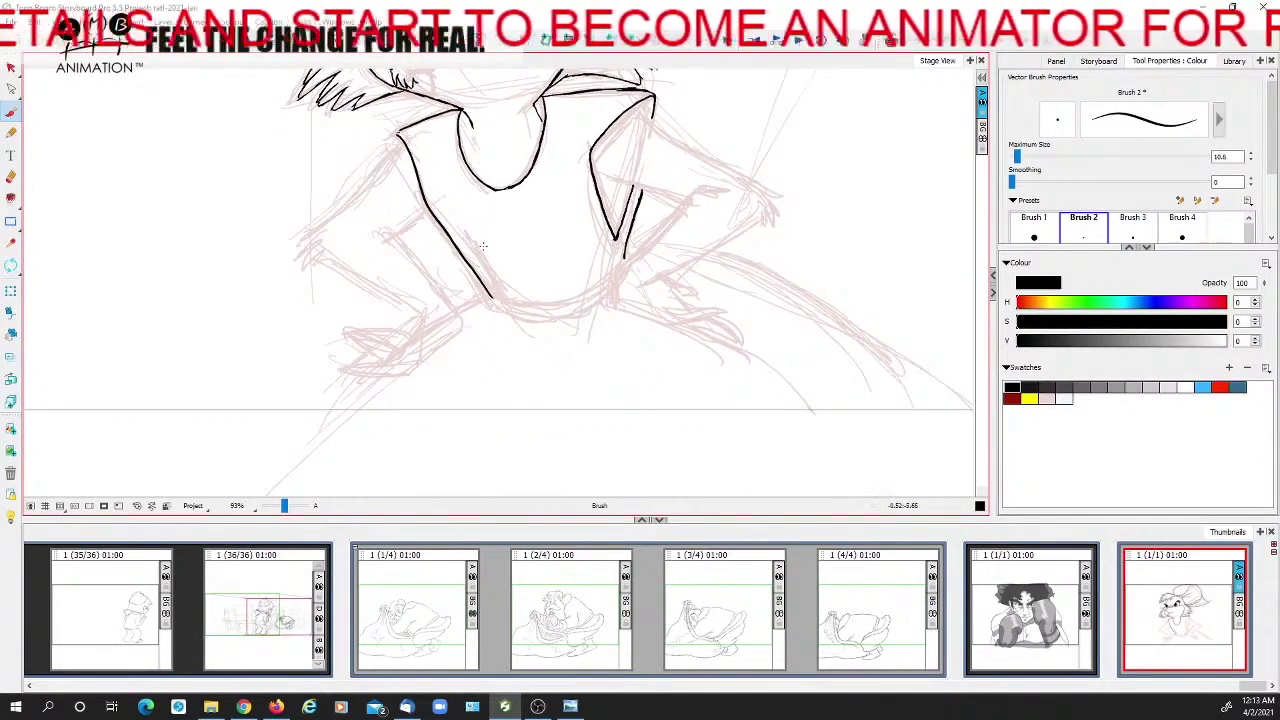
Ink a short line inside the far side of the torso and two parallel curves for the hem at the waist
mouse_move(474, 240)
mouse_down()
mouse_move(495, 294)
mouse_move(519, 308)
mouse_move(616, 276)
mouse_up()
scroll(512, 300, left, 1)
drag(606, 287, 617, 265)
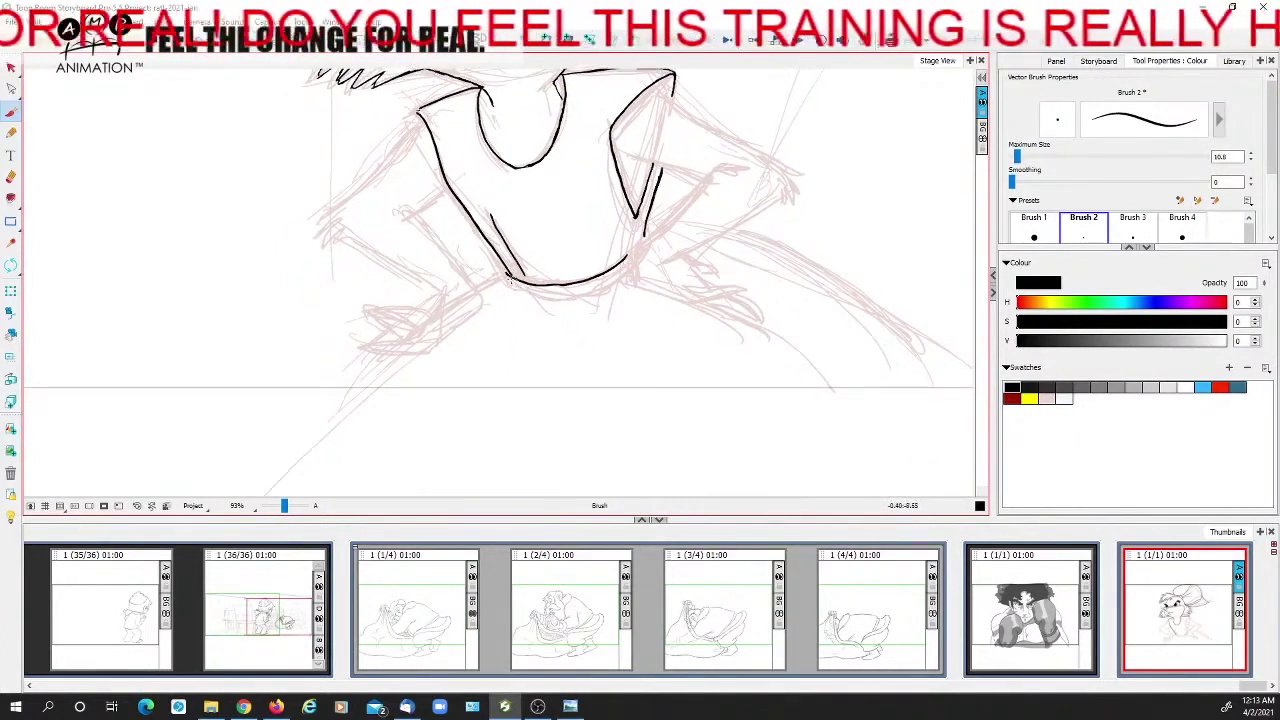
mouse_move(510, 282)
mouse_down()
mouse_move(597, 290)
mouse_move(647, 246)
mouse_move(613, 370)
mouse_up()
drag(614, 286, 526, 411)
drag(284, 507, 282, 509)
drag(420, 385, 448, 412)
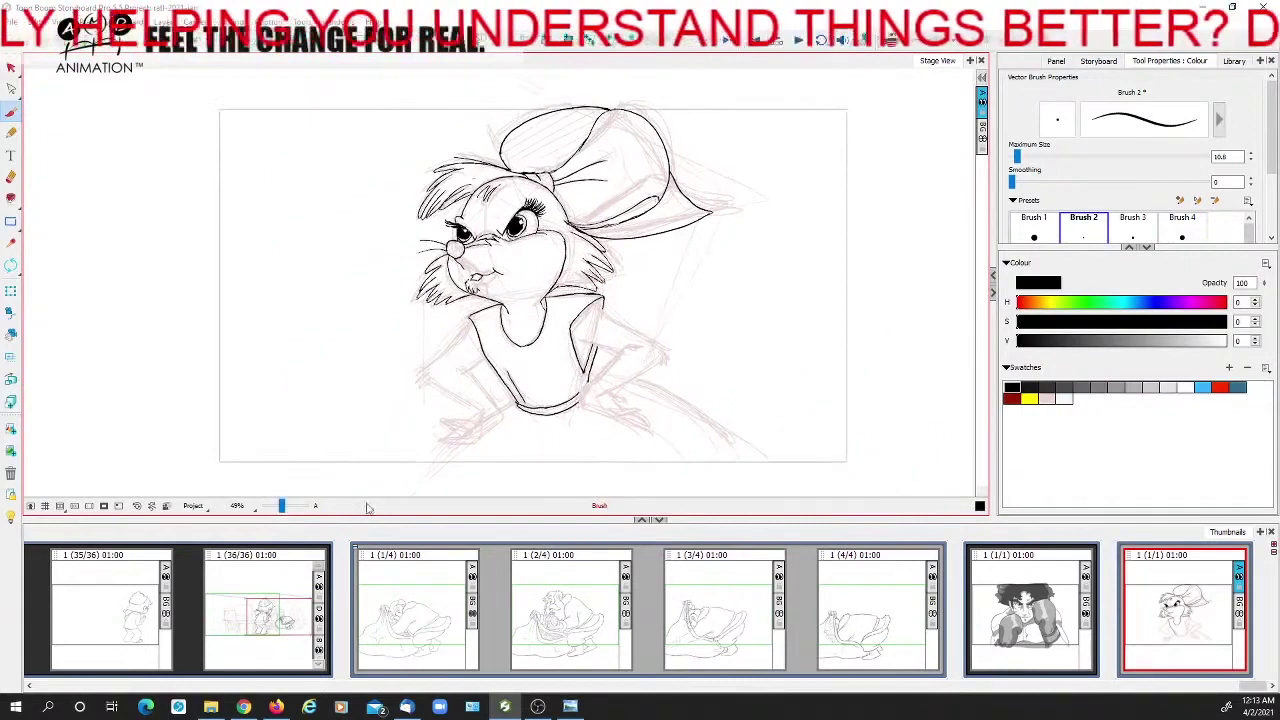
drag(282, 507, 285, 507)
drag(463, 427, 468, 286)
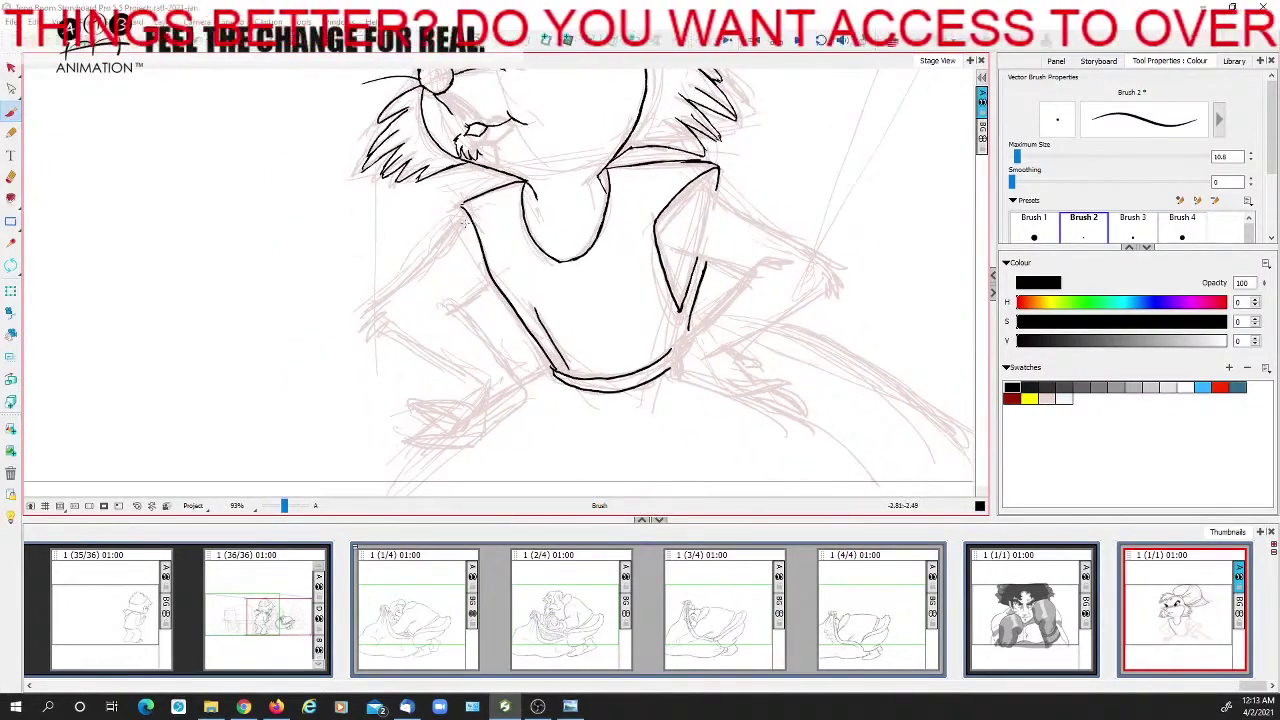
mouse_move(478, 205)
mouse_down()
mouse_move(471, 272)
mouse_move(506, 205)
mouse_move(449, 250)
mouse_move(416, 307)
mouse_move(446, 311)
mouse_move(480, 265)
mouse_move(450, 258)
mouse_move(447, 242)
mouse_move(412, 295)
mouse_move(418, 283)
mouse_move(356, 329)
mouse_move(402, 370)
mouse_up()
key(ctrl+z)
key(ctrl+z)
key(ctrl+z)
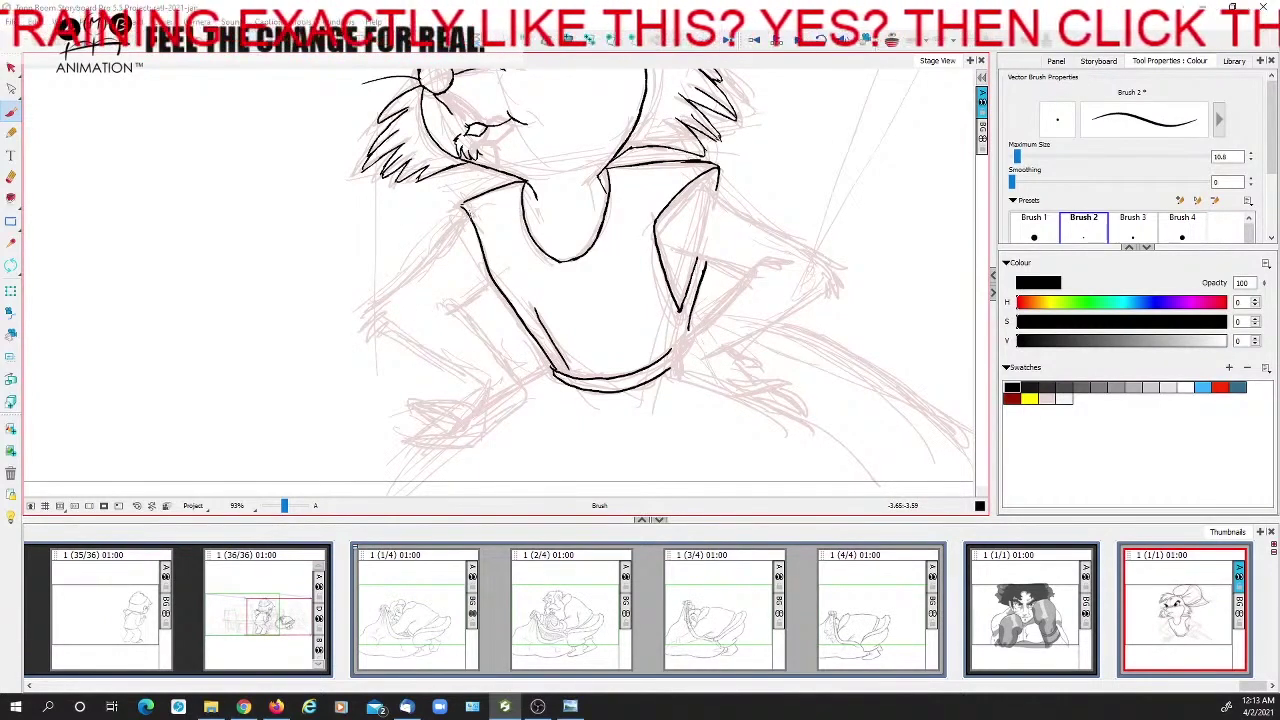
Ink the far arm's outer edge from the shoulder, the fur tuft at the elbow and the forearm's lower edge to the wrist
mouse_move(464, 214)
mouse_down()
mouse_move(396, 300)
mouse_move(385, 344)
mouse_move(416, 300)
mouse_move(370, 335)
mouse_up()
key(space)
key(space)
mouse_move(380, 348)
mouse_down()
mouse_move(412, 306)
mouse_move(394, 330)
mouse_move(410, 326)
mouse_up()
key(space)
key(space)
drag(498, 330, 452, 328)
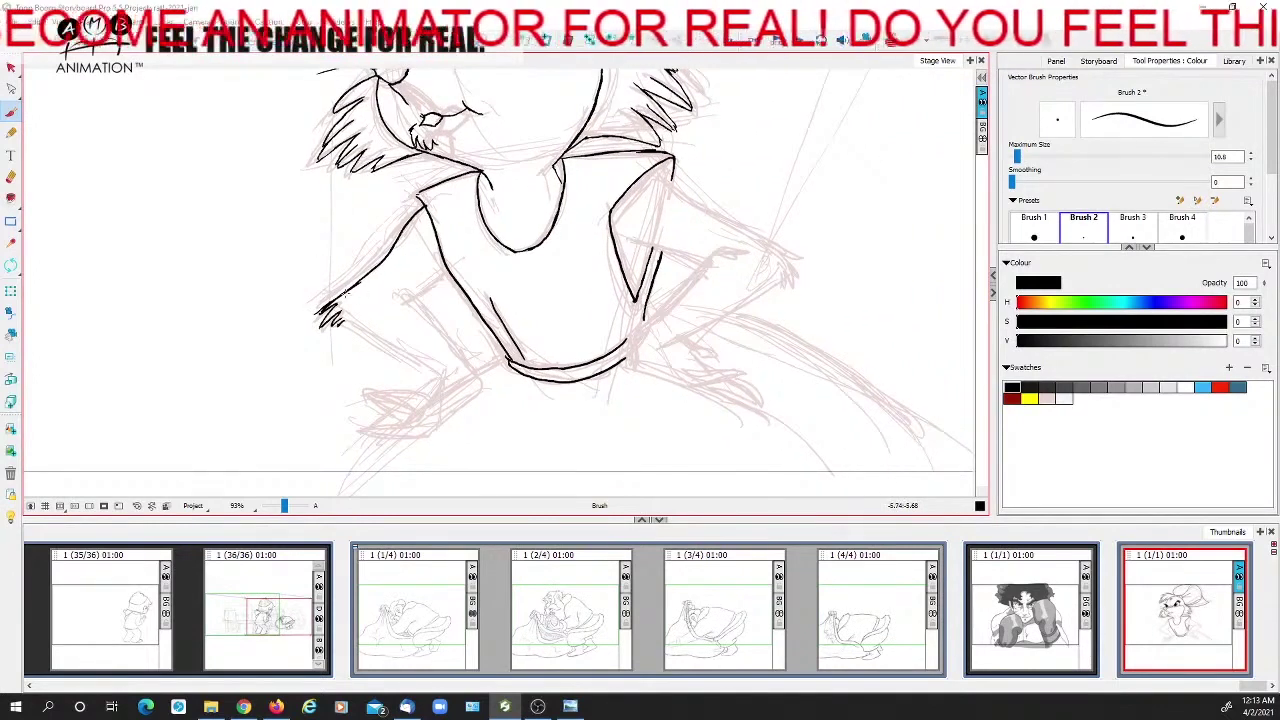
drag(370, 340, 450, 387)
drag(398, 288, 386, 294)
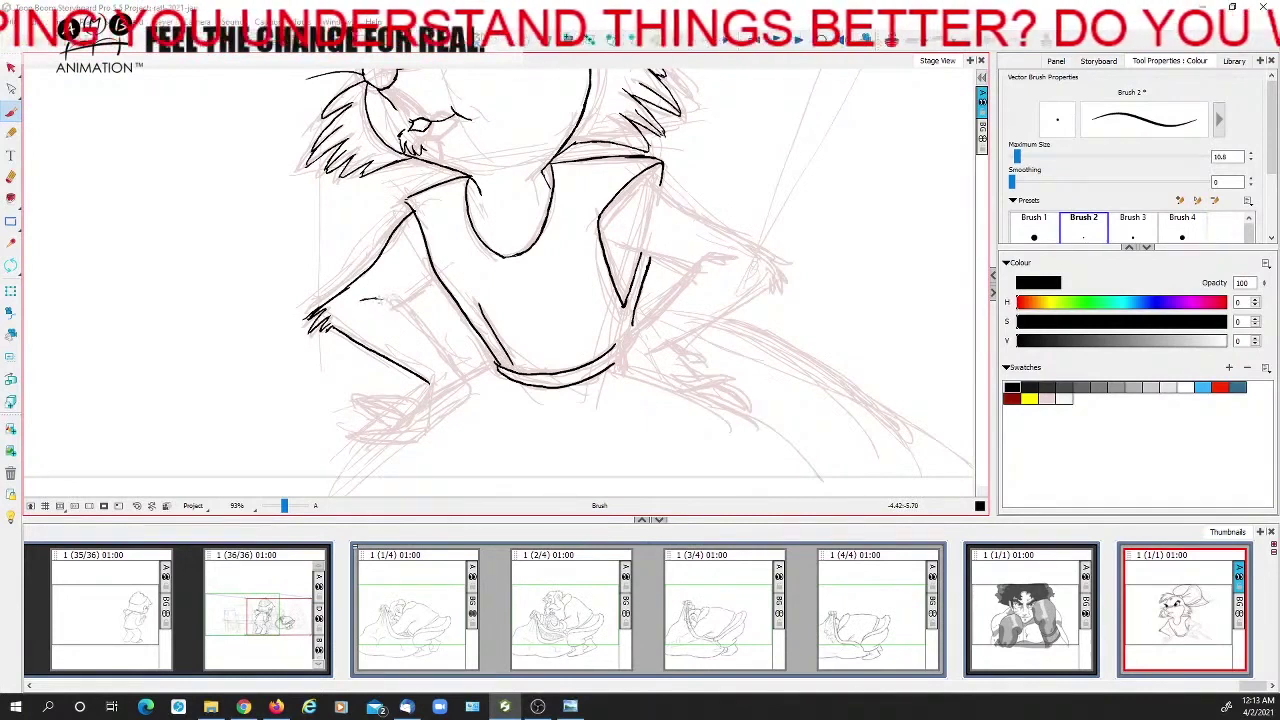
mouse_move(409, 319)
mouse_down()
mouse_move(376, 333)
mouse_move(390, 349)
mouse_up()
key(ctrl+z)
key(ctrl+z)
key(ctrl+z)
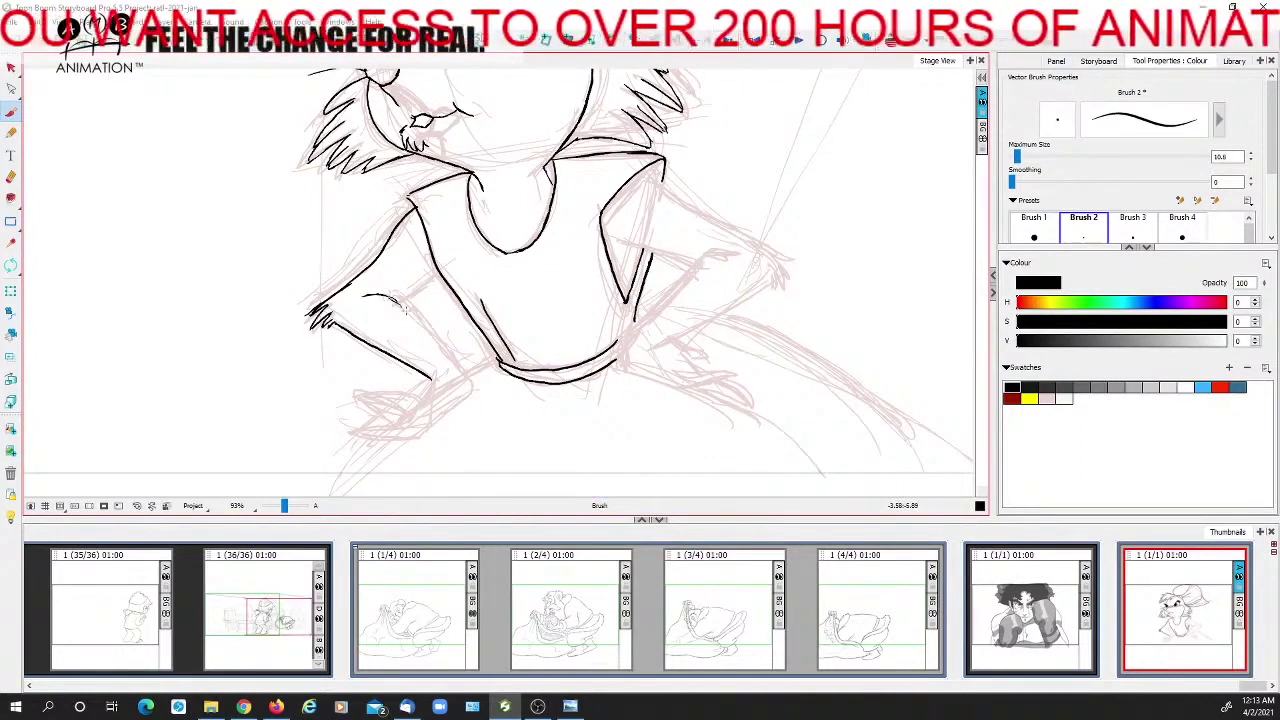
Ink the upper edge of the far forearm from the inner elbow down to the wrist
drag(395, 299, 461, 368)
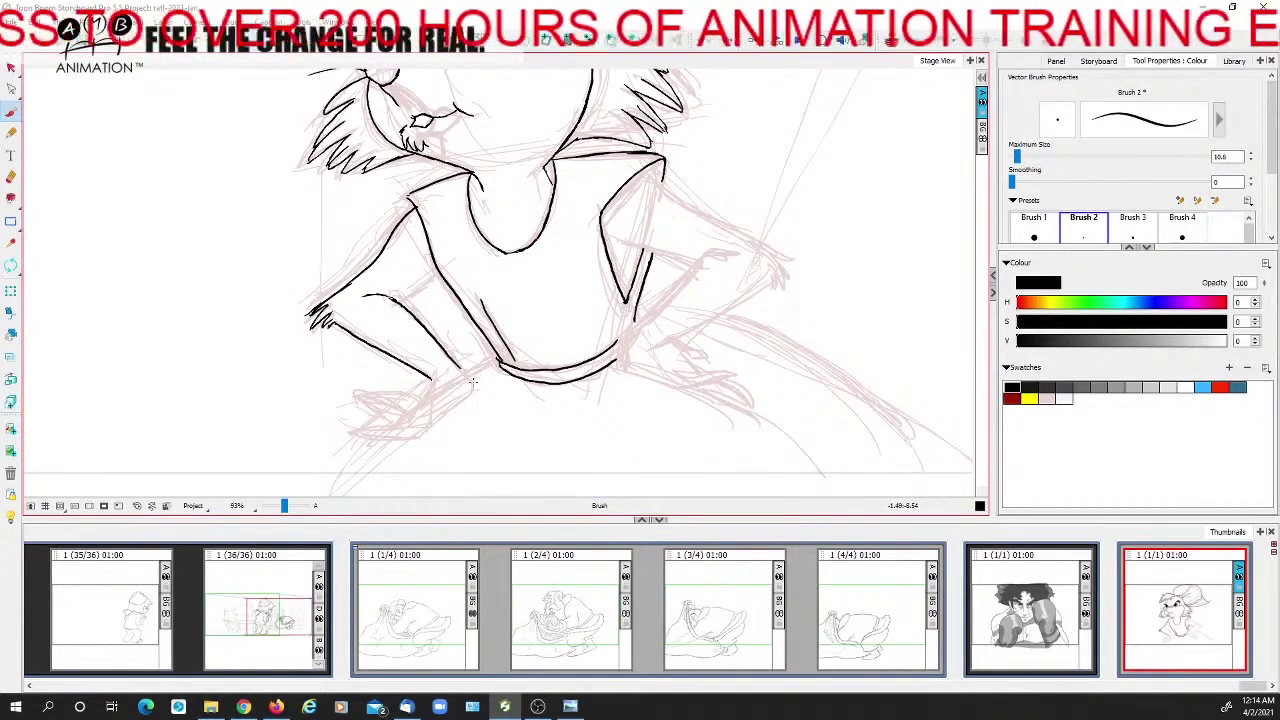
drag(420, 418, 421, 408)
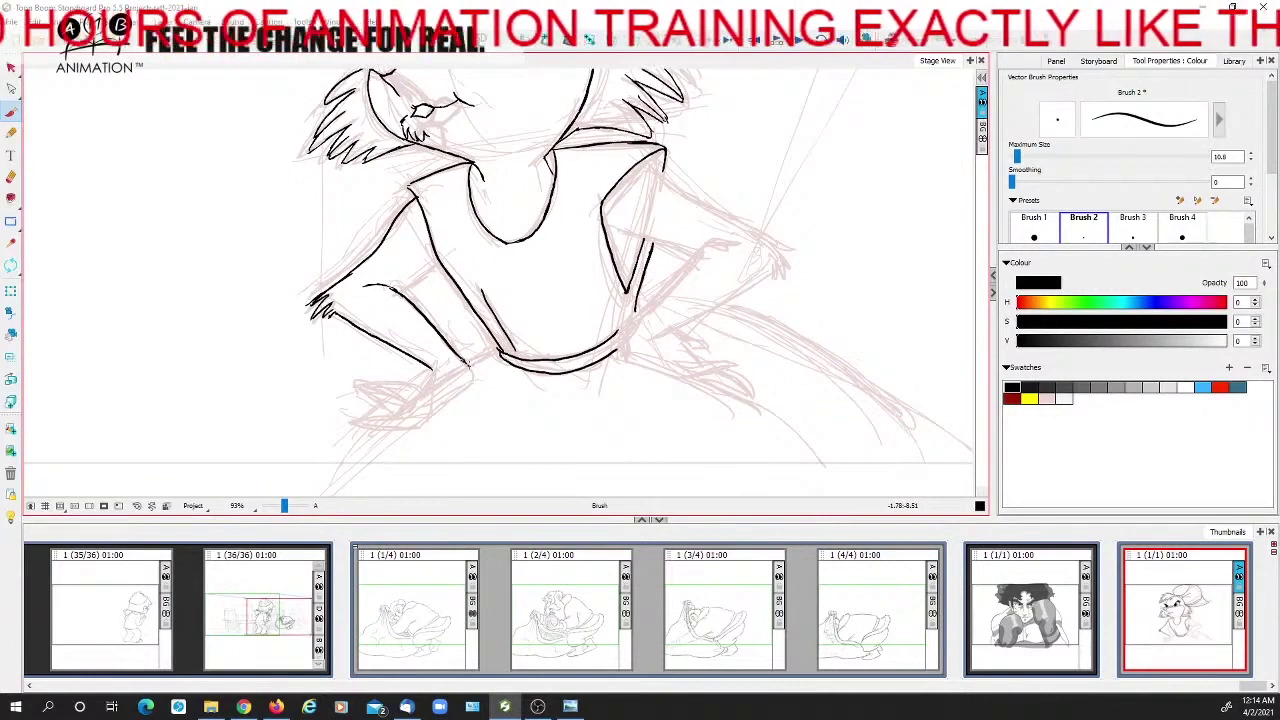
mouse_move(473, 370)
mouse_down()
mouse_move(475, 396)
mouse_move(442, 361)
mouse_move(455, 372)
mouse_up()
key(ctrl+z)
key(ctrl+z)
key(ctrl+z)
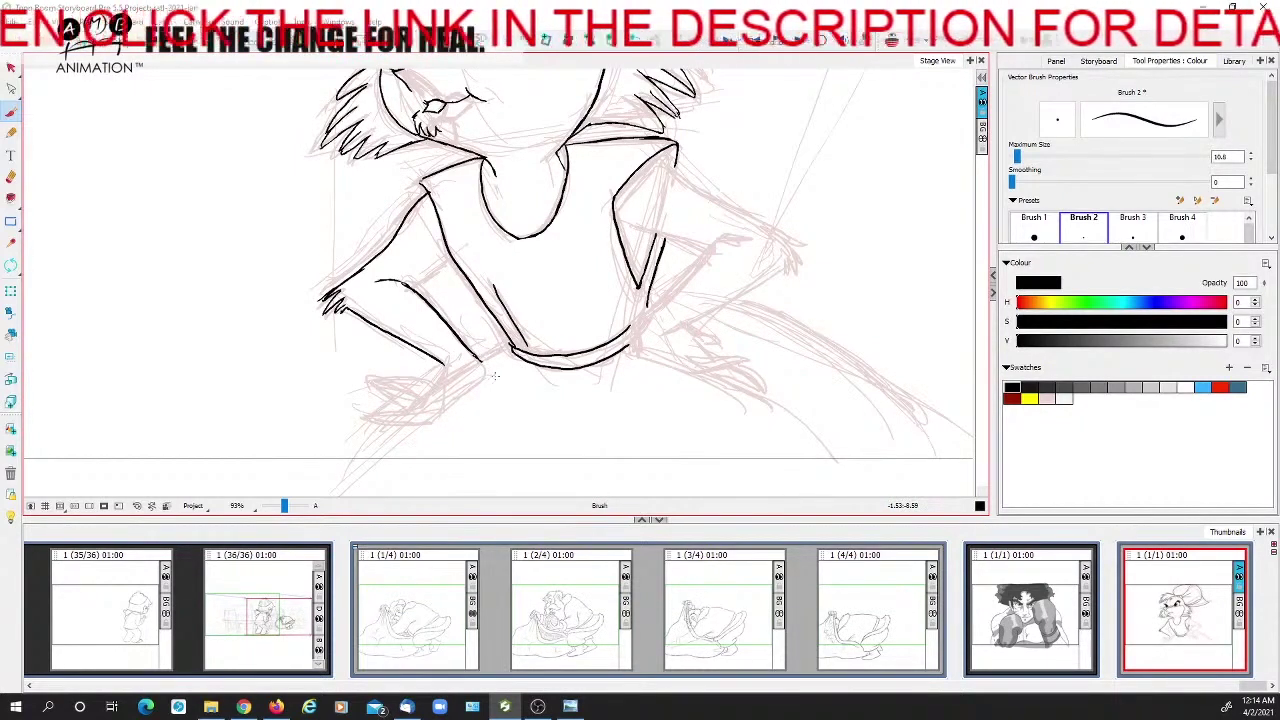
Ink the short wrist edge of the far arm and the line joining its inner elbow to the torso
drag(482, 373, 481, 382)
drag(401, 274, 410, 320)
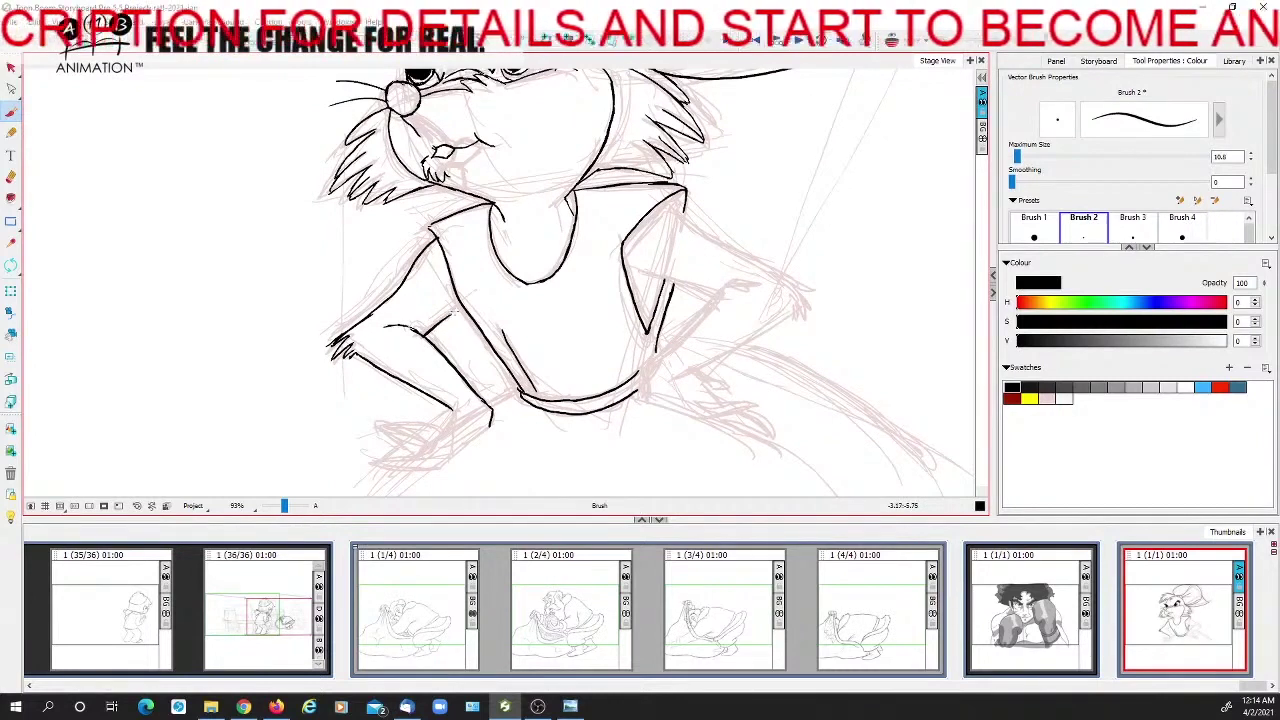
drag(468, 388, 564, 301)
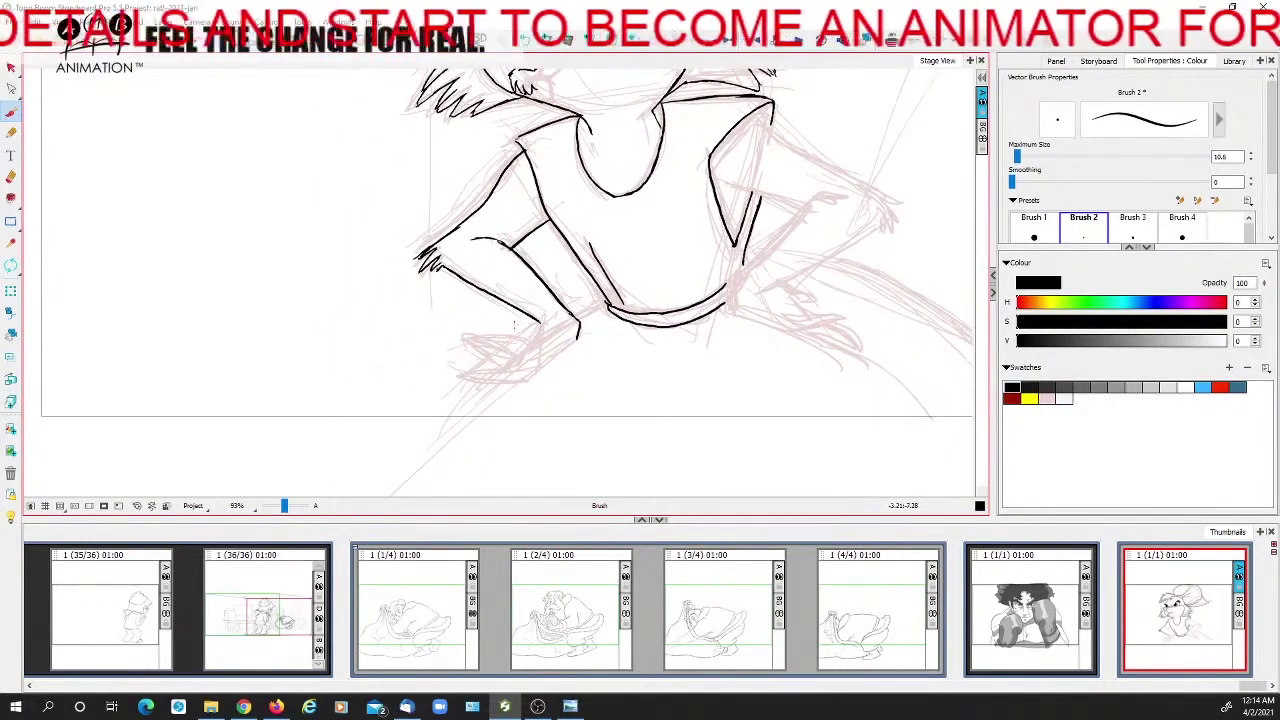
Ink the hand of the far arm resting on the hip, with its lower edge and pointed fingers
drag(545, 328, 531, 356)
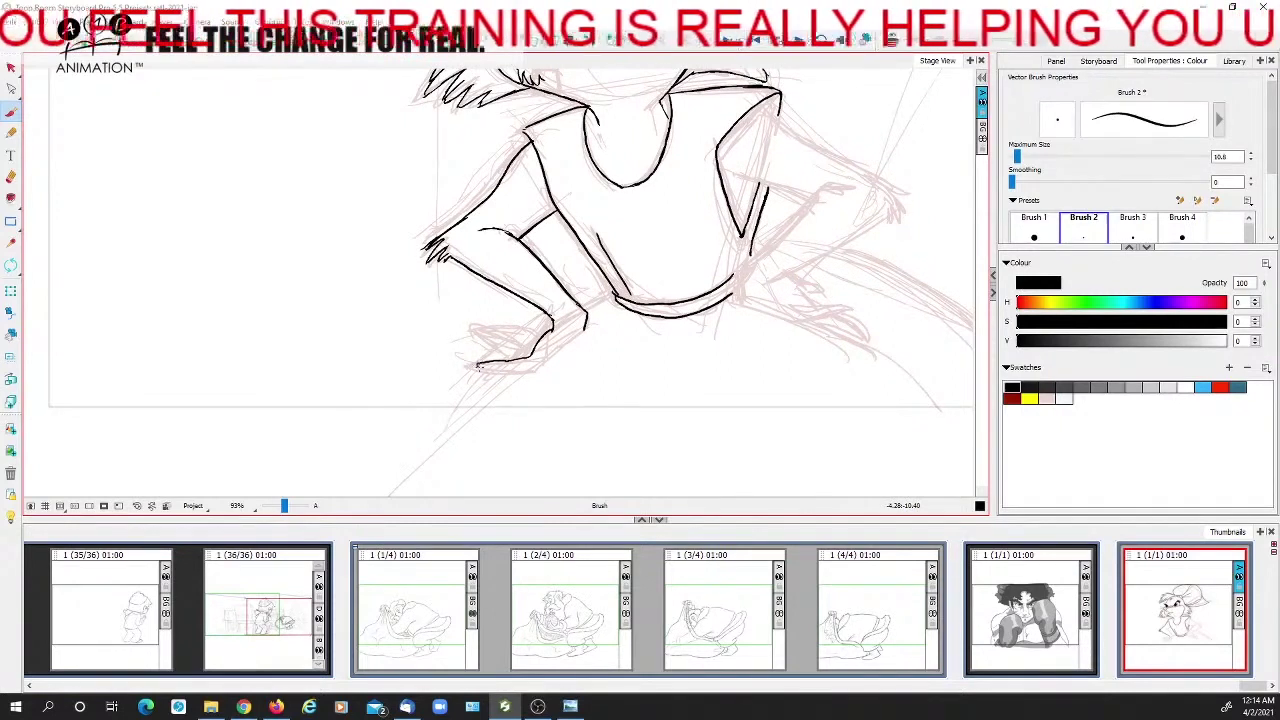
drag(520, 372, 536, 370)
drag(536, 368, 539, 386)
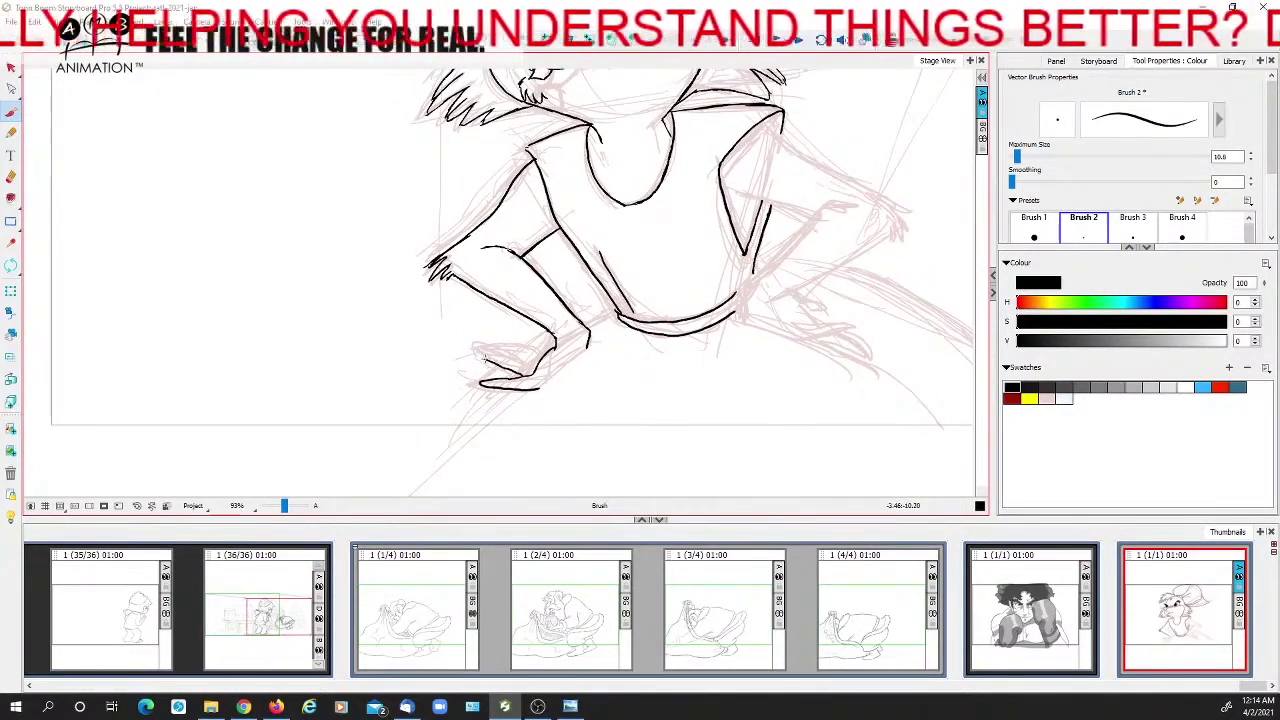
drag(481, 356, 534, 372)
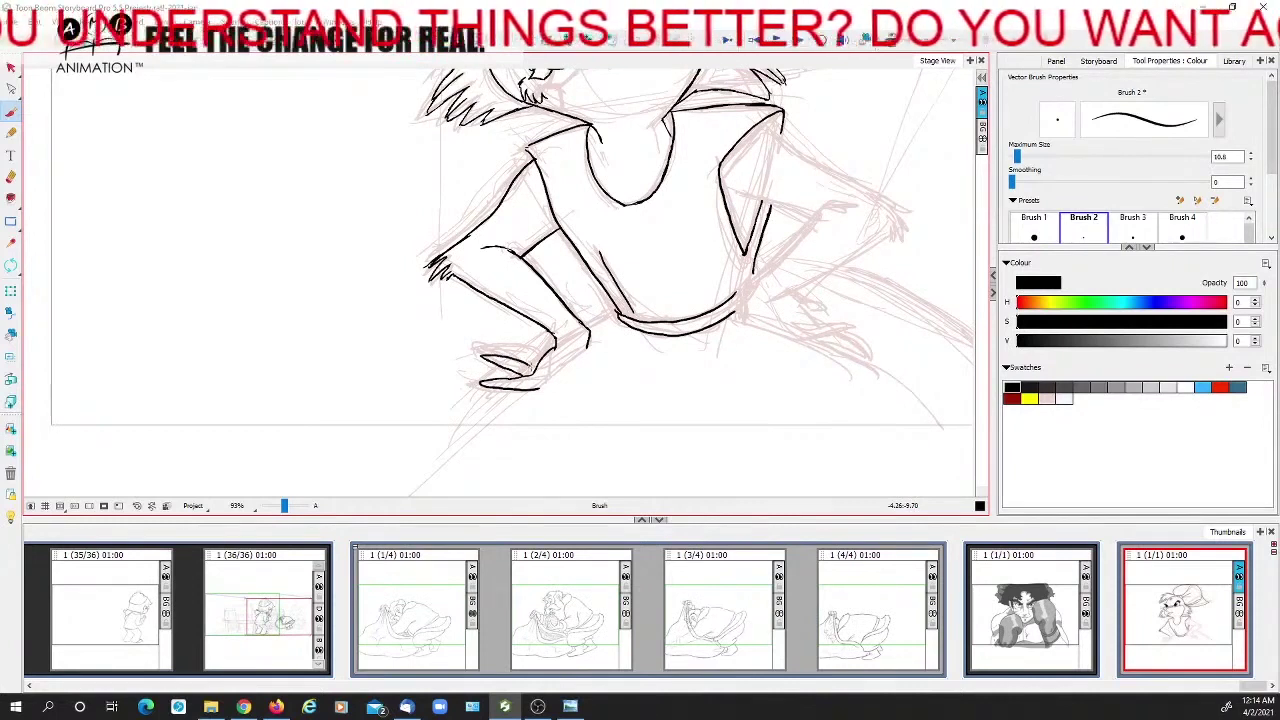
drag(491, 353, 537, 366)
Ink the hip and thigh lines running from the waist hem down past the far hand, redoing the first stroke
drag(634, 391, 576, 373)
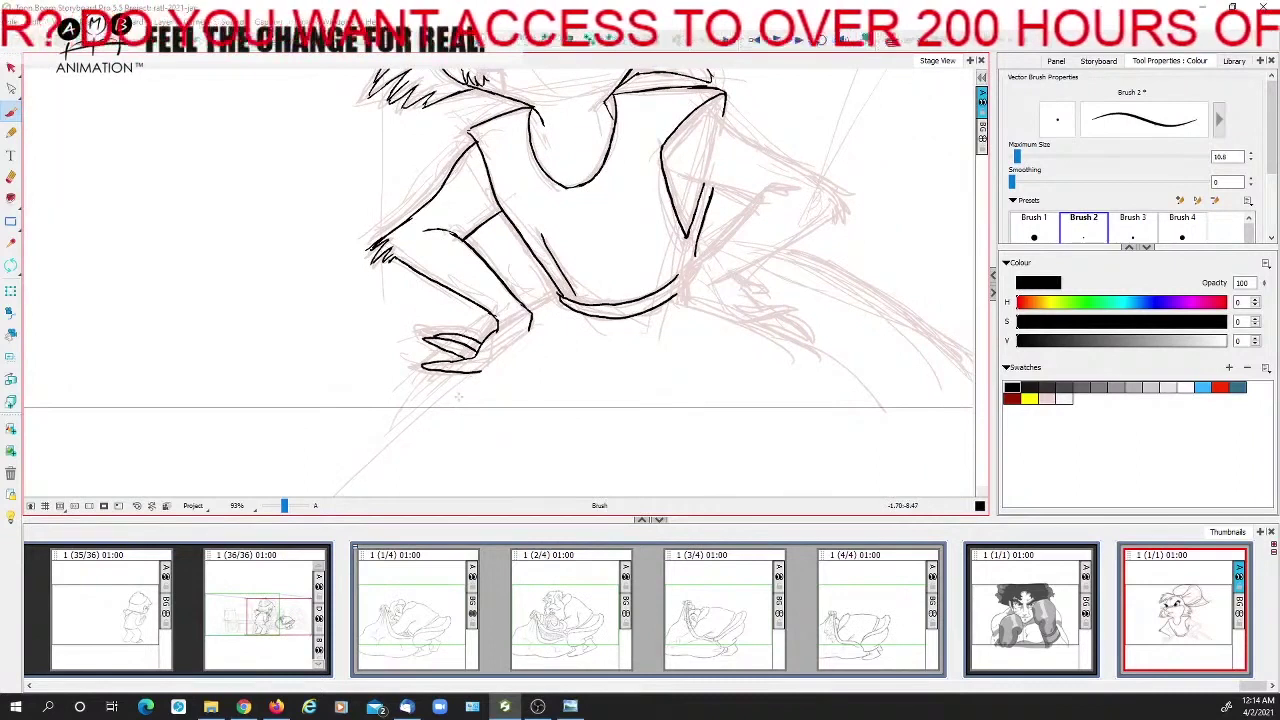
drag(448, 396, 548, 324)
key(ctrl+z)
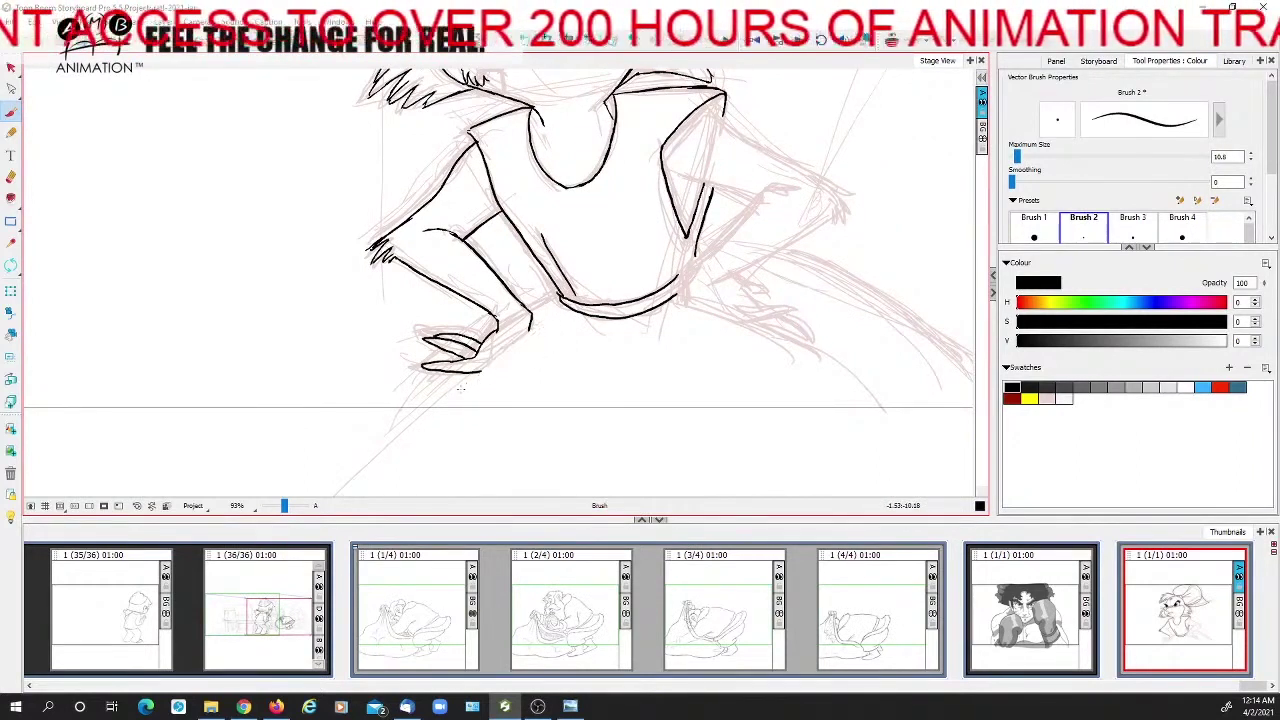
drag(498, 350, 542, 325)
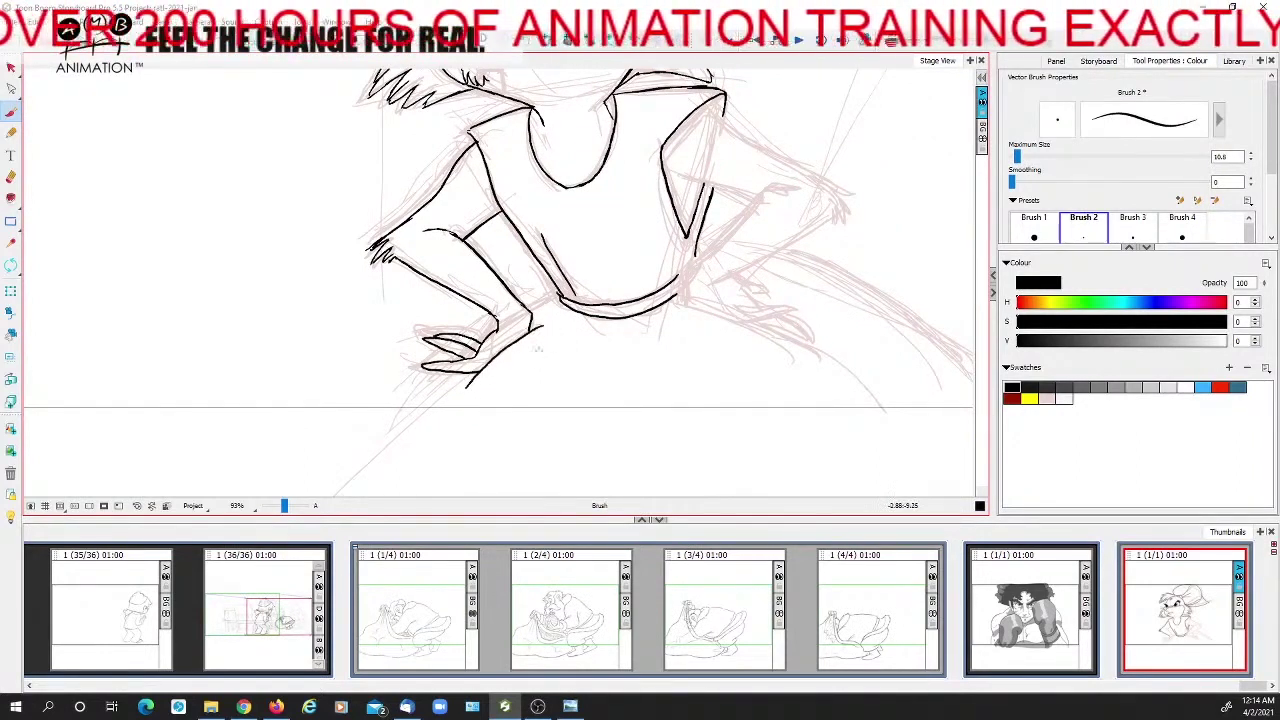
mouse_move(480, 397)
mouse_down()
mouse_move(557, 324)
mouse_move(550, 339)
mouse_move(558, 297)
mouse_up()
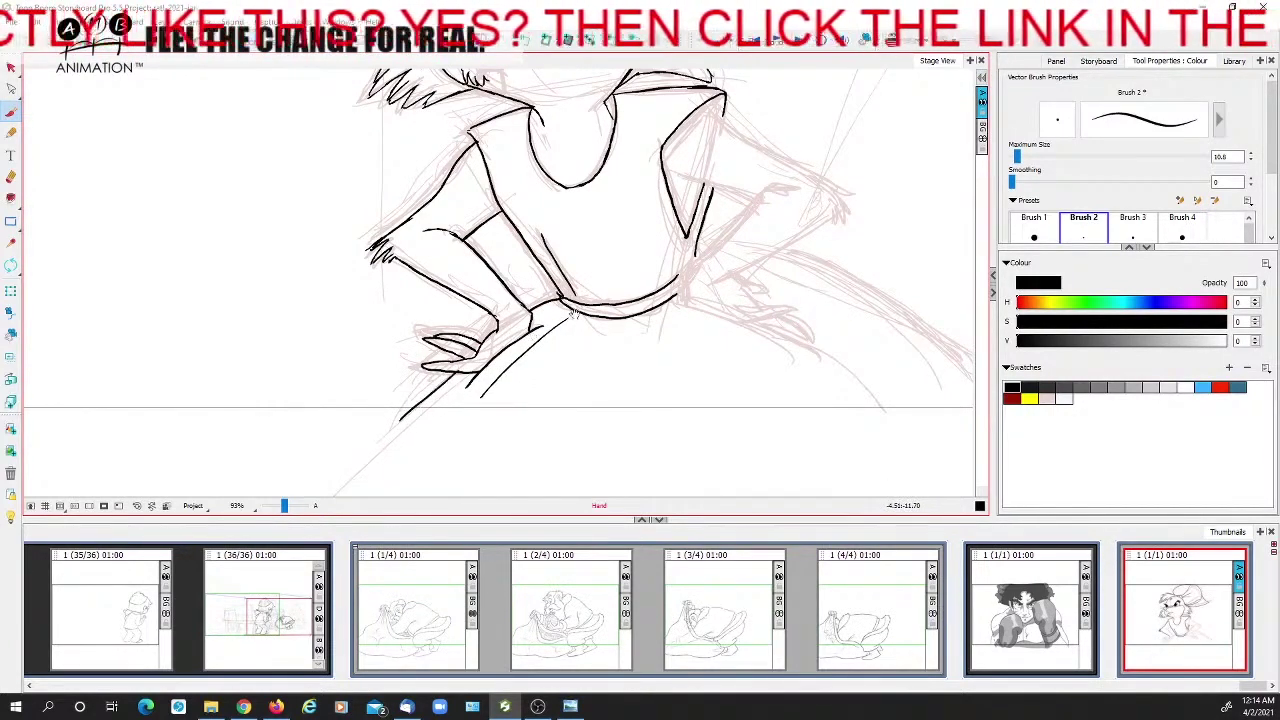
drag(531, 316, 461, 412)
Examine the inked rabbit as a whole and up close, checking the head, torso and remaining rough
drag(589, 386, 499, 455)
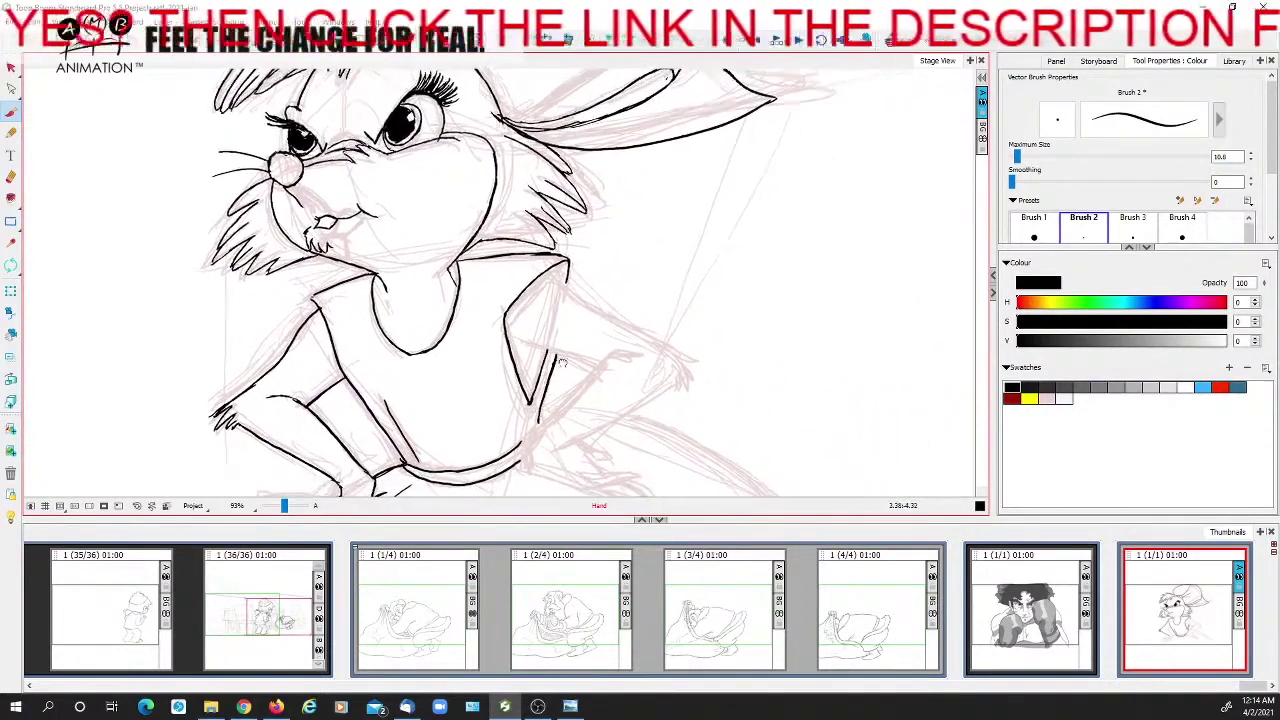
drag(284, 507, 289, 510)
click(290, 509)
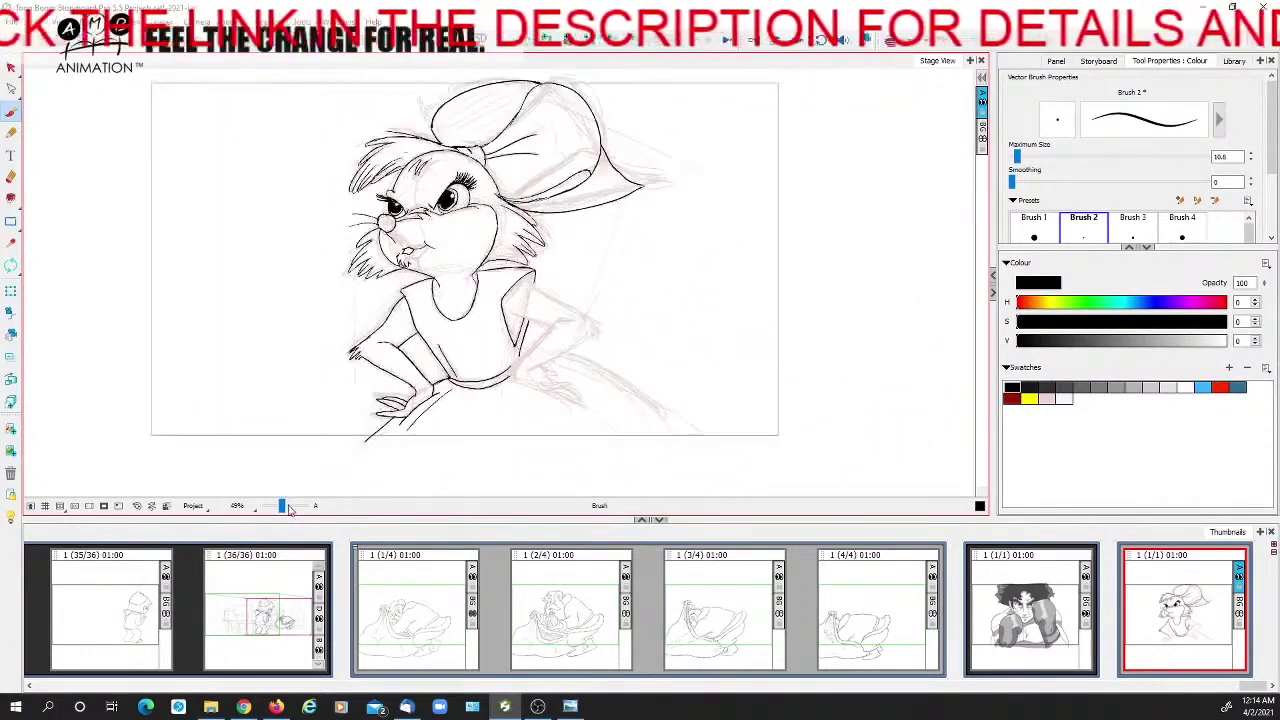
click(291, 508)
drag(476, 384, 530, 444)
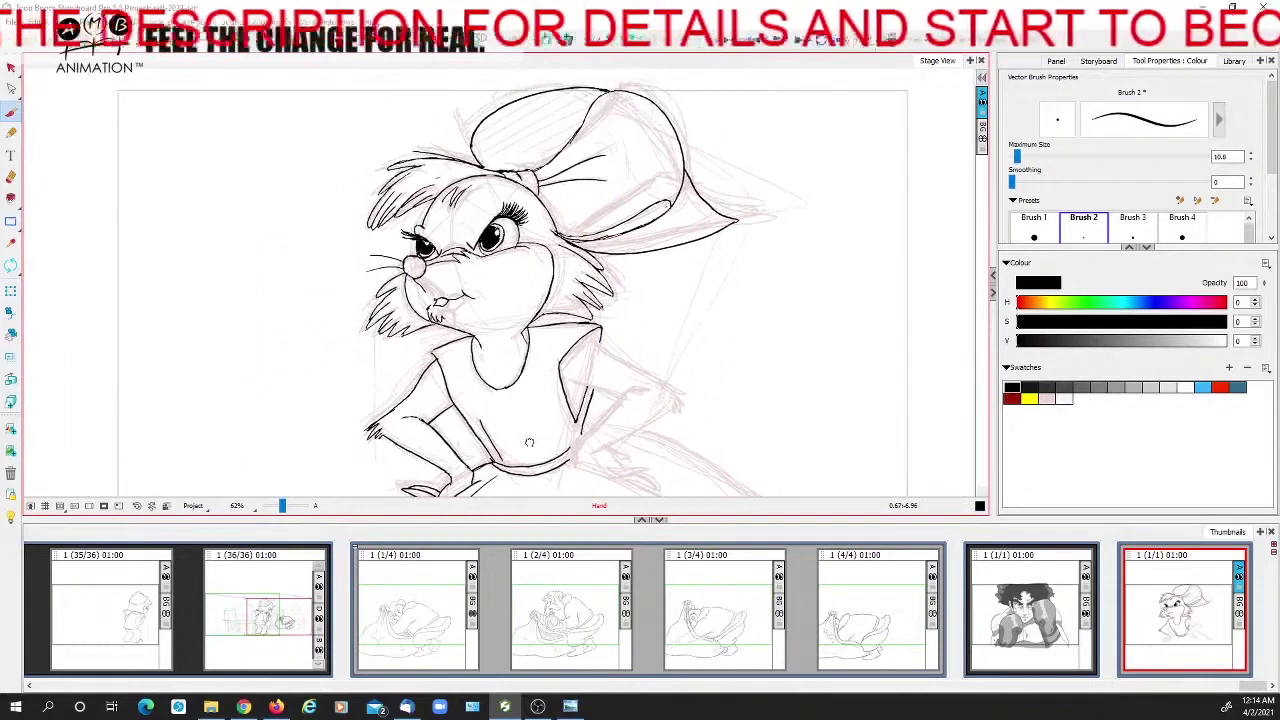
drag(282, 509, 286, 509)
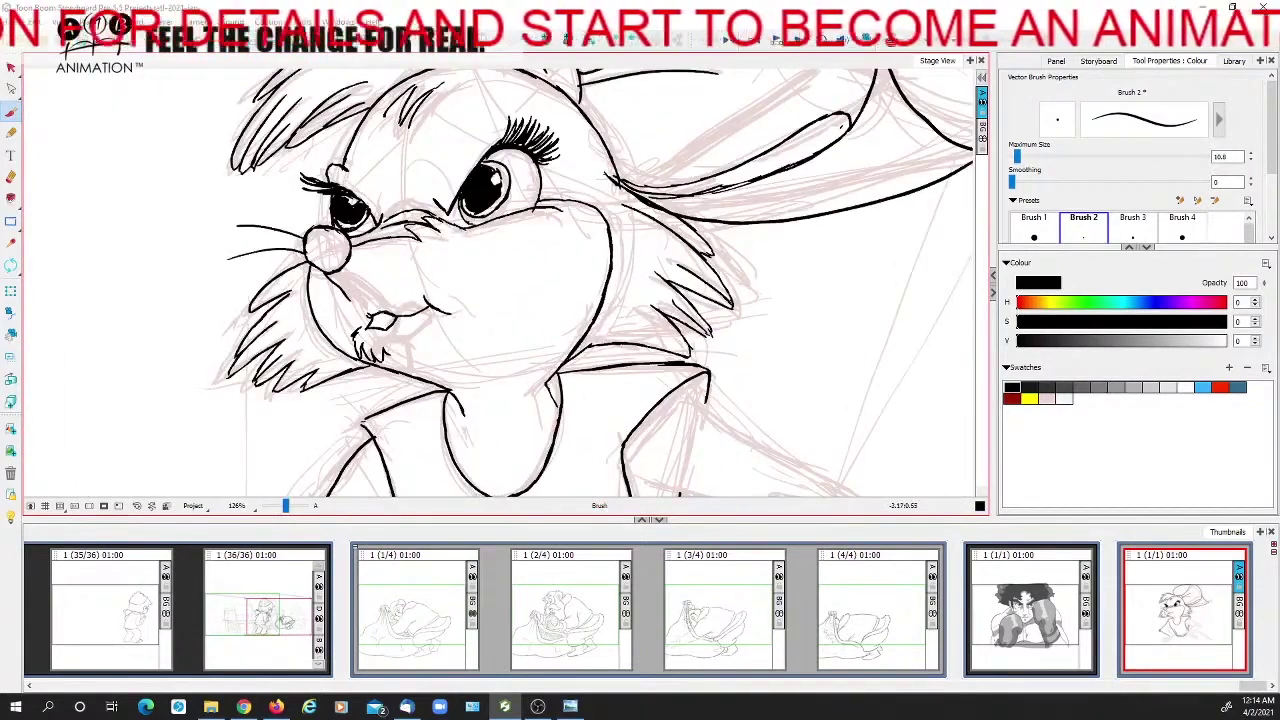
drag(618, 450, 539, 291)
drag(285, 510, 281, 511)
drag(520, 402, 461, 412)
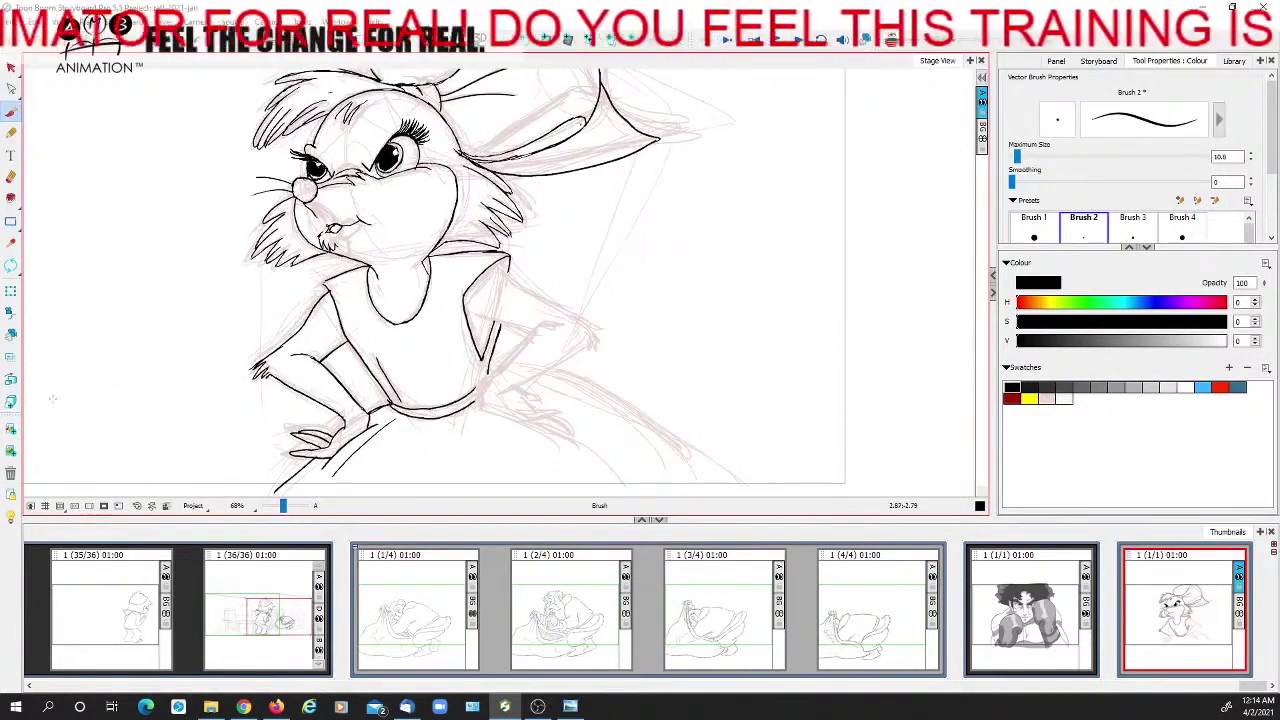
Rotate the canvas and ink the near arm's outer edge from the shoulder to a fur tuft at the elbow
click(11, 266)
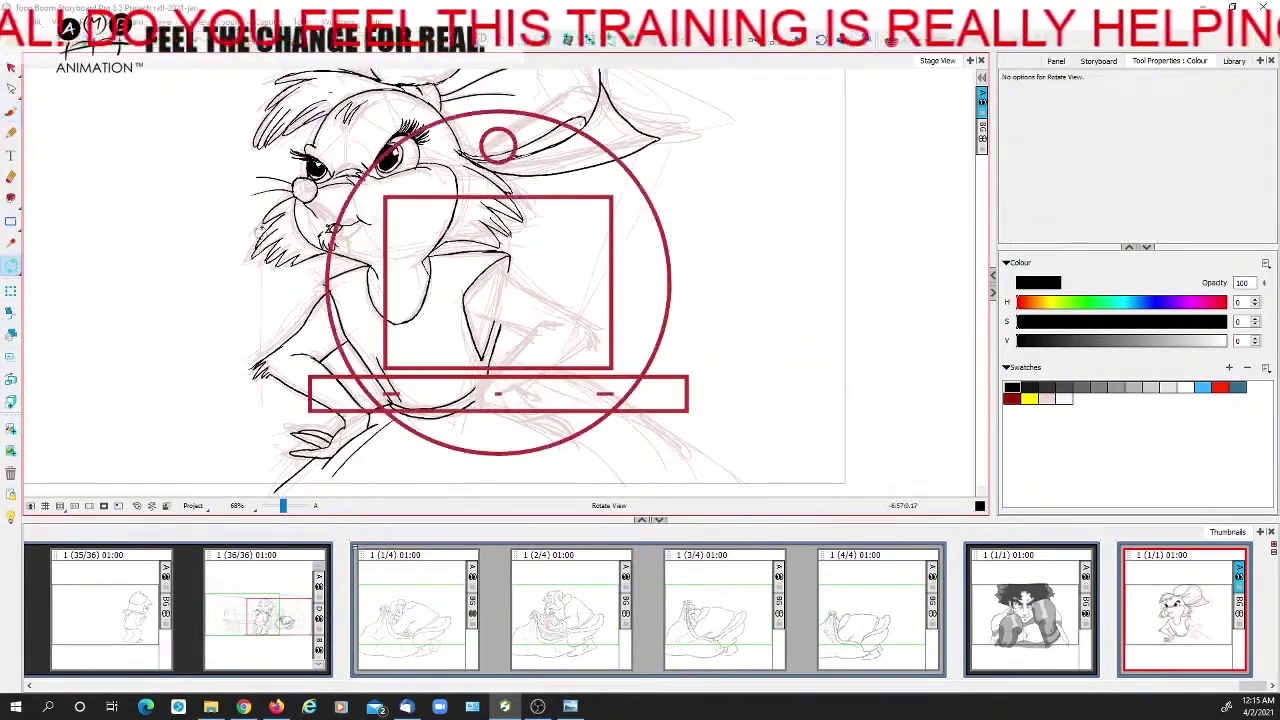
drag(385, 95, 183, 266)
click(11, 112)
drag(284, 508, 288, 508)
drag(459, 269, 365, 303)
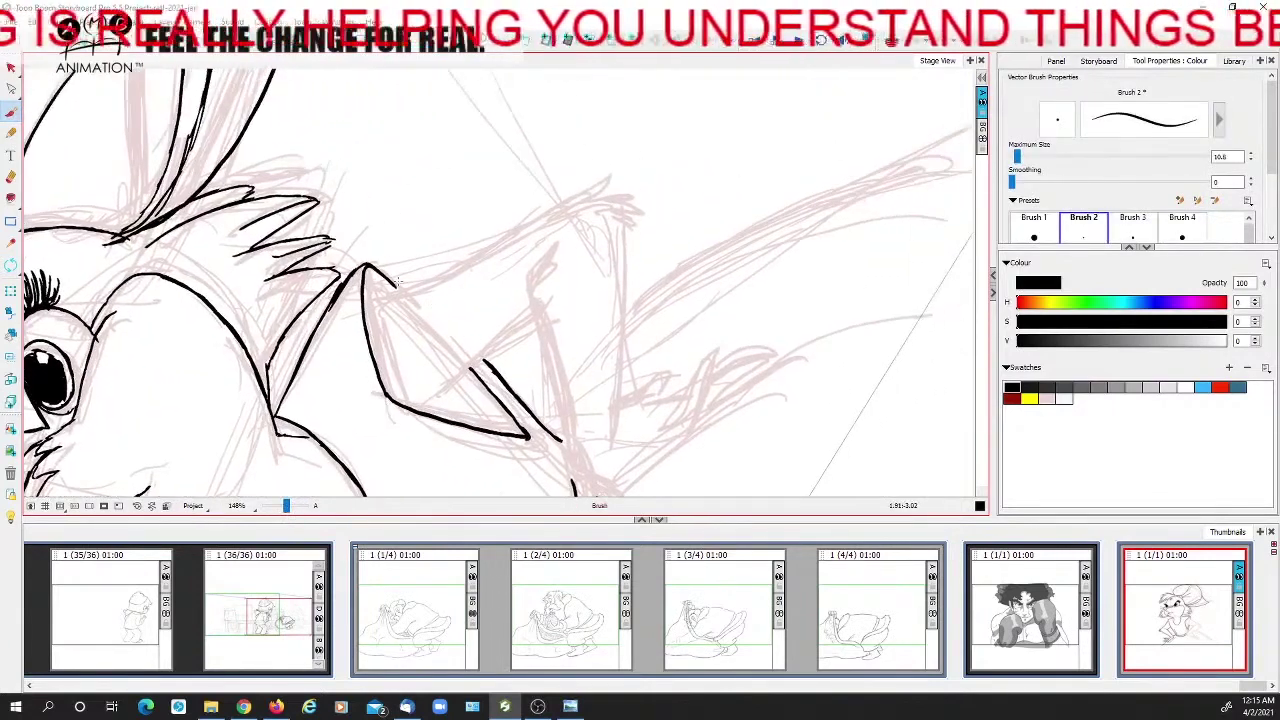
mouse_move(364, 308)
mouse_down()
mouse_move(482, 258)
mouse_move(540, 214)
mouse_move(599, 201)
mouse_move(630, 160)
mouse_move(654, 160)
mouse_move(634, 177)
mouse_move(654, 194)
mouse_up()
drag(639, 213, 633, 185)
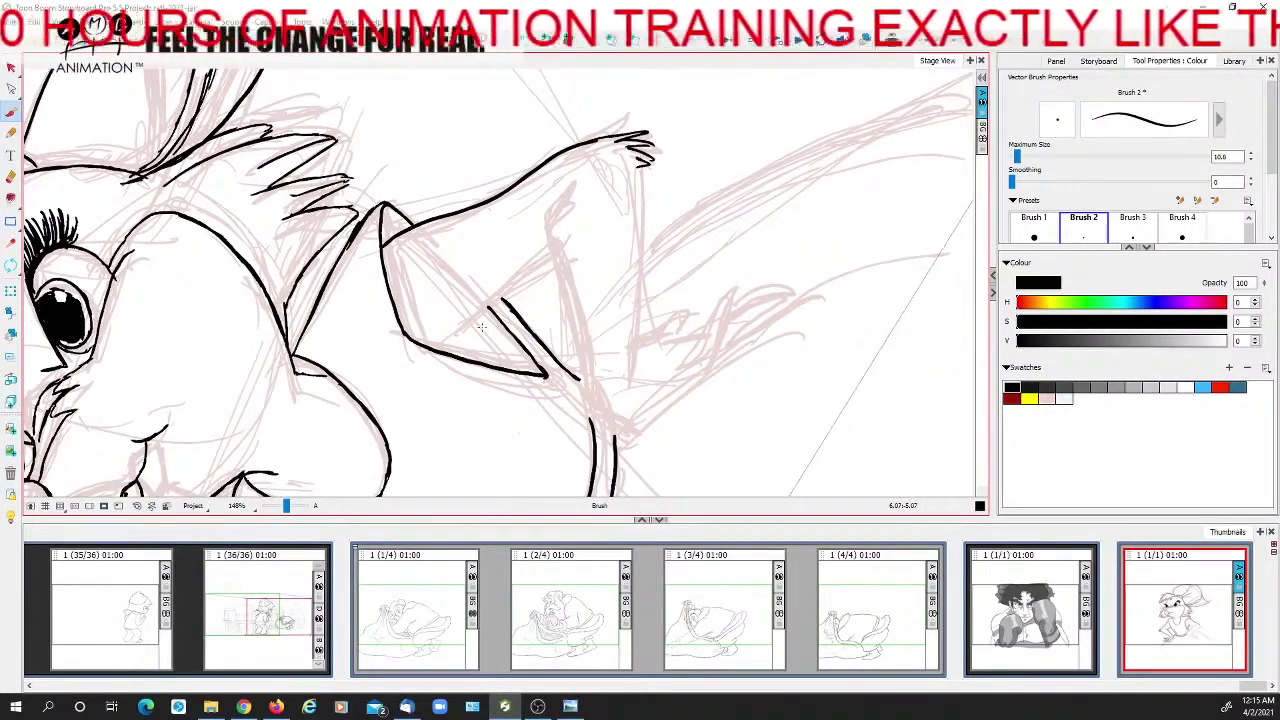
Ink the near arm's inner edge from the armhole towards the inner elbow, redo it once, and reset the canvas view
drag(473, 331, 541, 264)
key(ctrl+z)
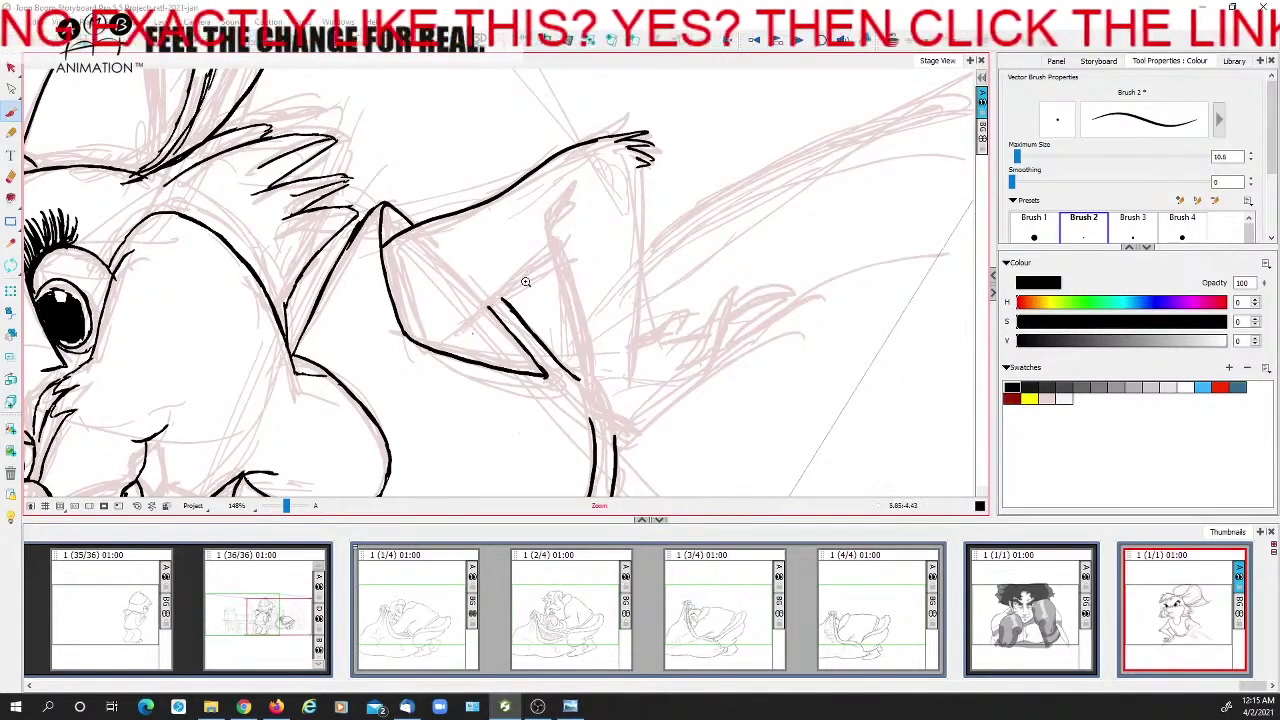
mouse_move(474, 328)
mouse_down()
mouse_move(486, 305)
mouse_move(555, 262)
mouse_up()
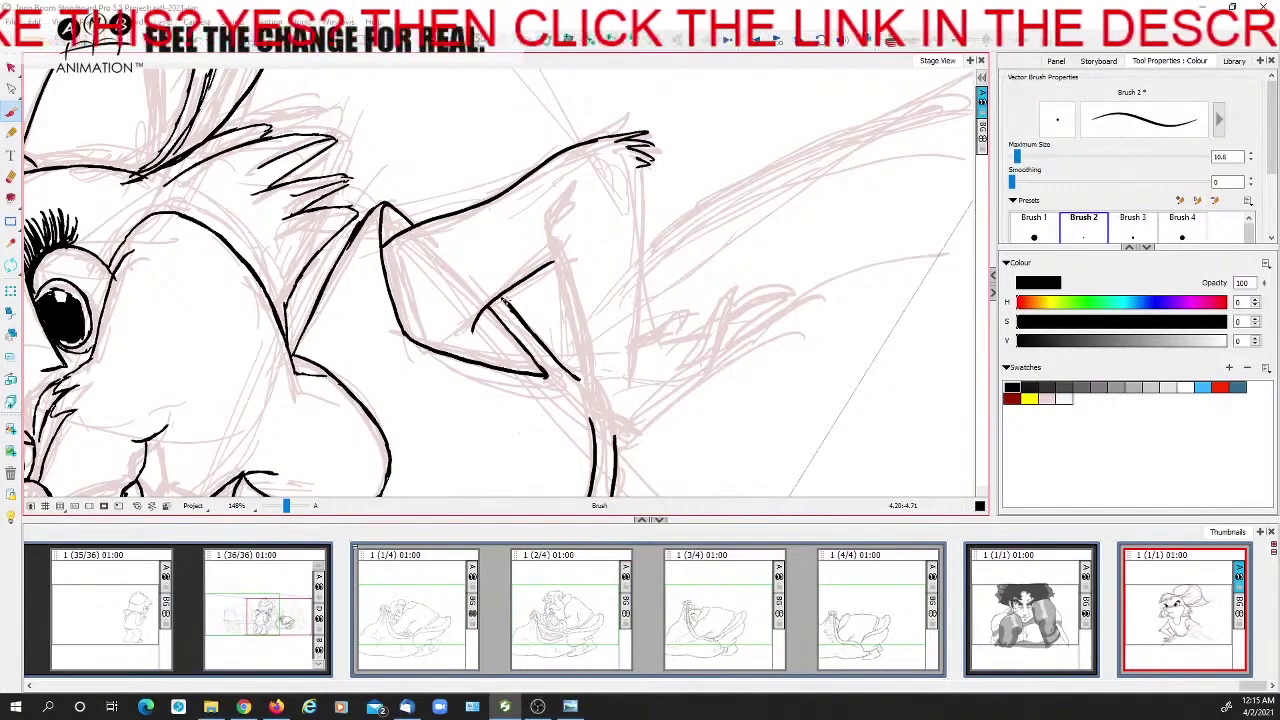
click(138, 506)
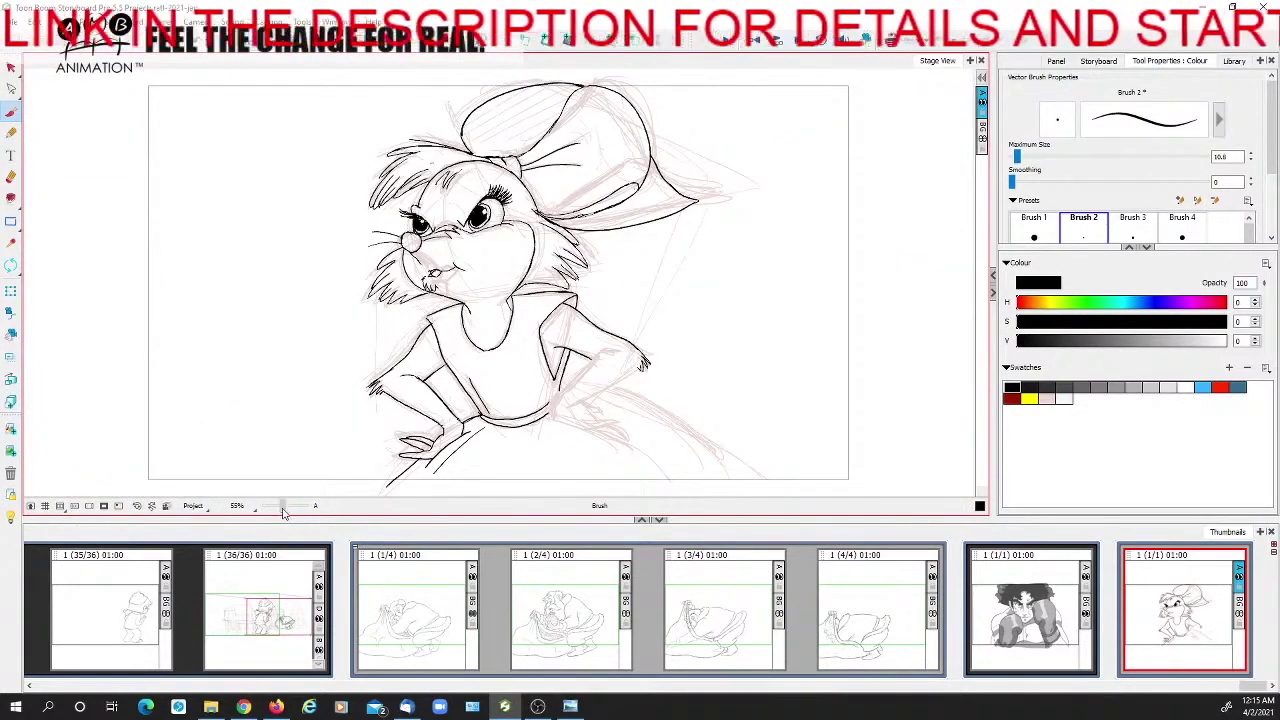
Ink the near forearm's inner edge from waist to inner elbow, its crease, and its outer edge from the wrist to the elbow fur
drag(282, 507, 285, 507)
drag(451, 364, 373, 218)
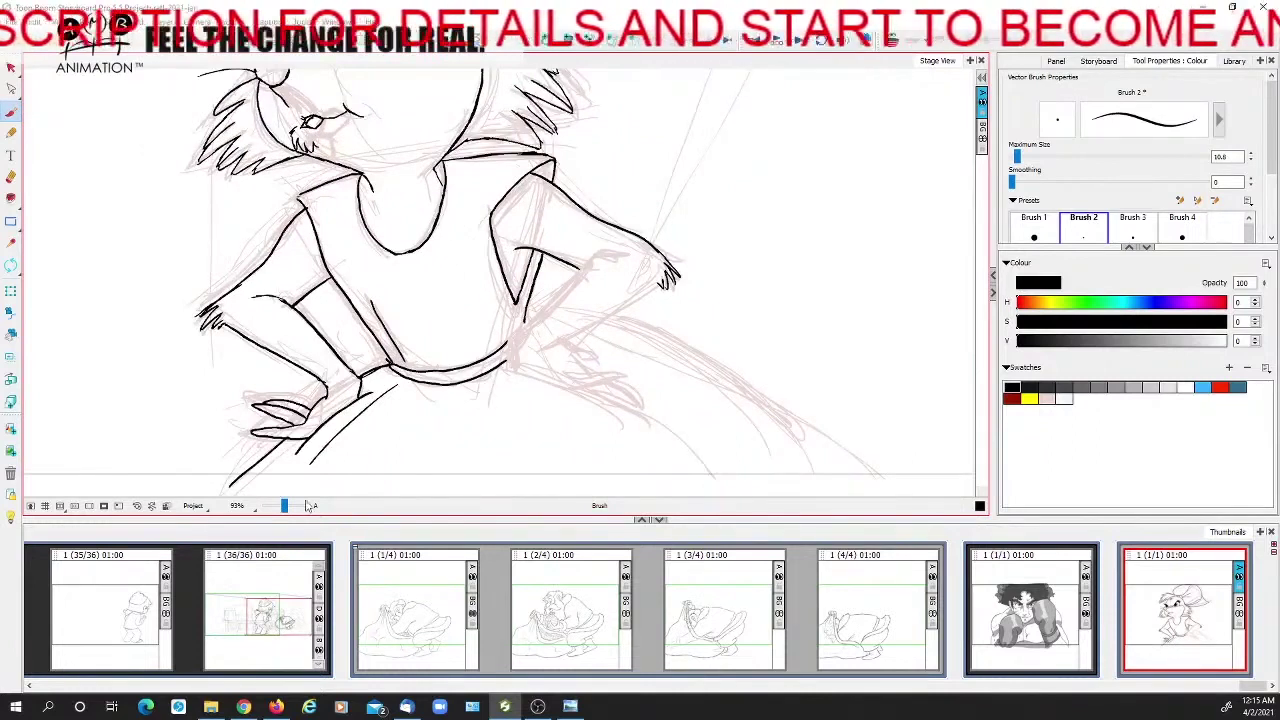
drag(284, 509, 286, 509)
mouse_move(518, 349)
mouse_down()
mouse_move(534, 373)
mouse_move(492, 365)
mouse_up()
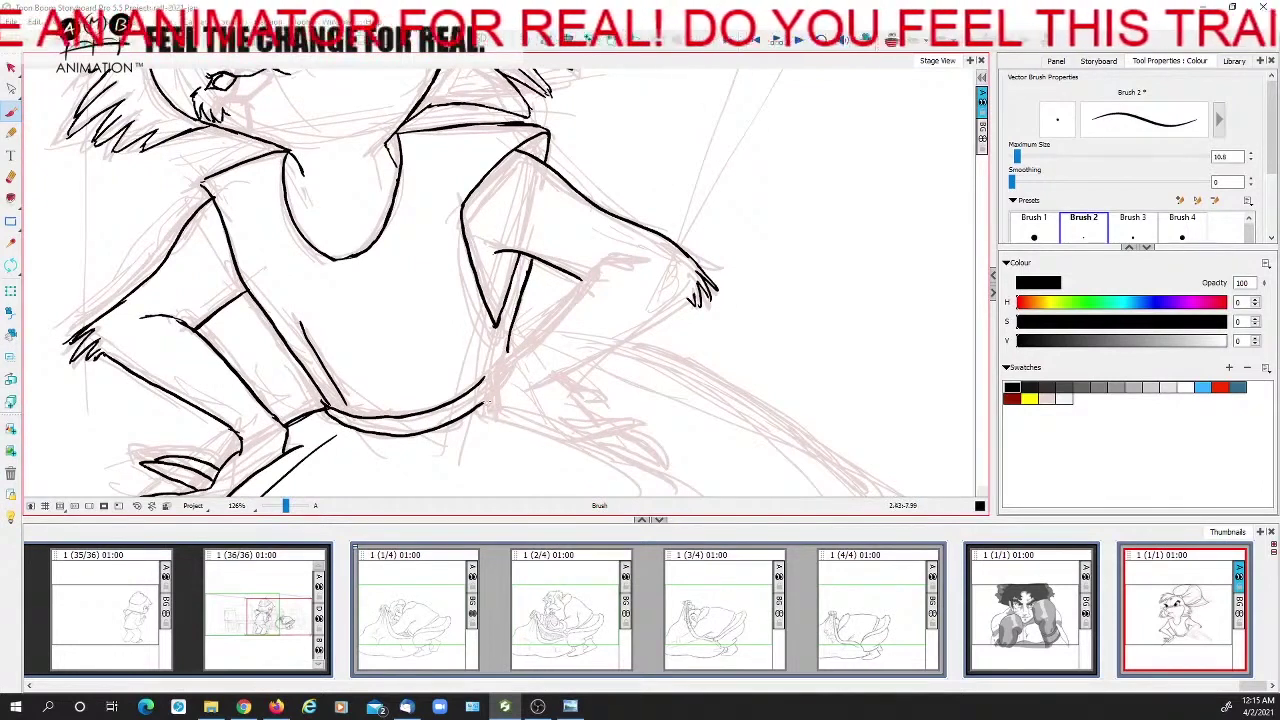
mouse_move(490, 412)
mouse_down()
mouse_move(487, 384)
mouse_move(490, 399)
mouse_move(544, 351)
mouse_up()
drag(548, 346, 524, 373)
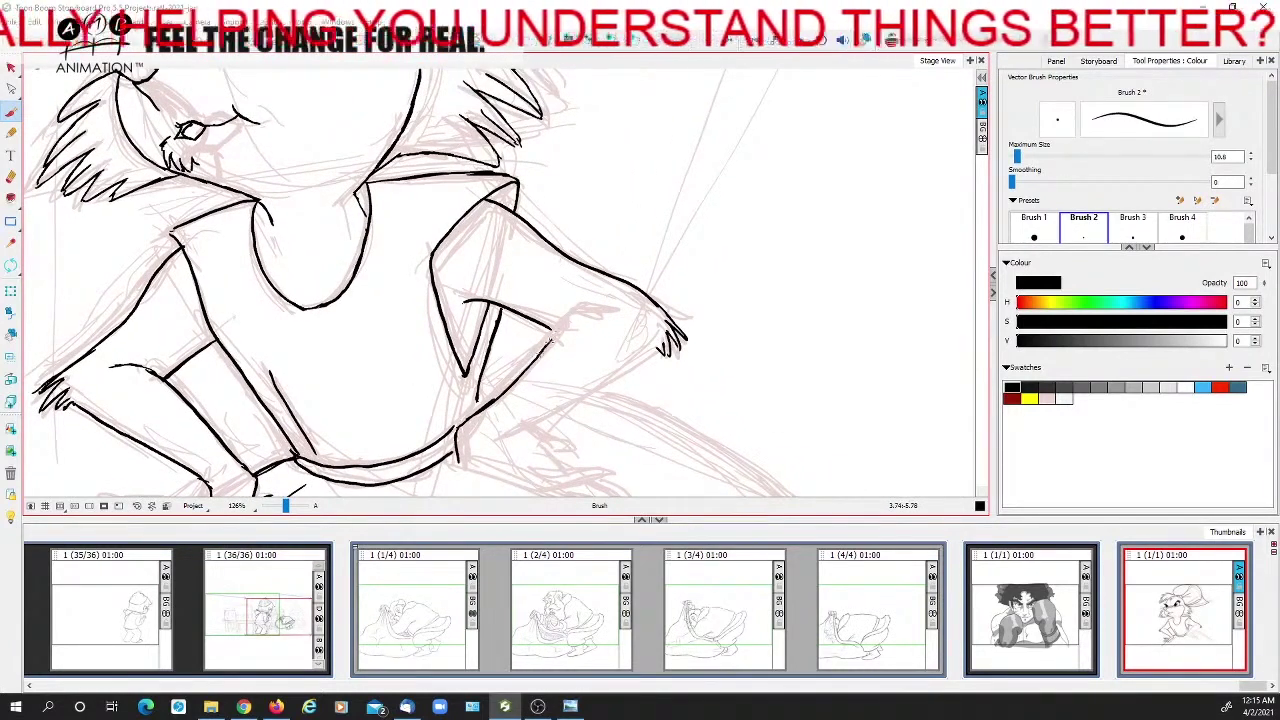
drag(558, 328, 609, 313)
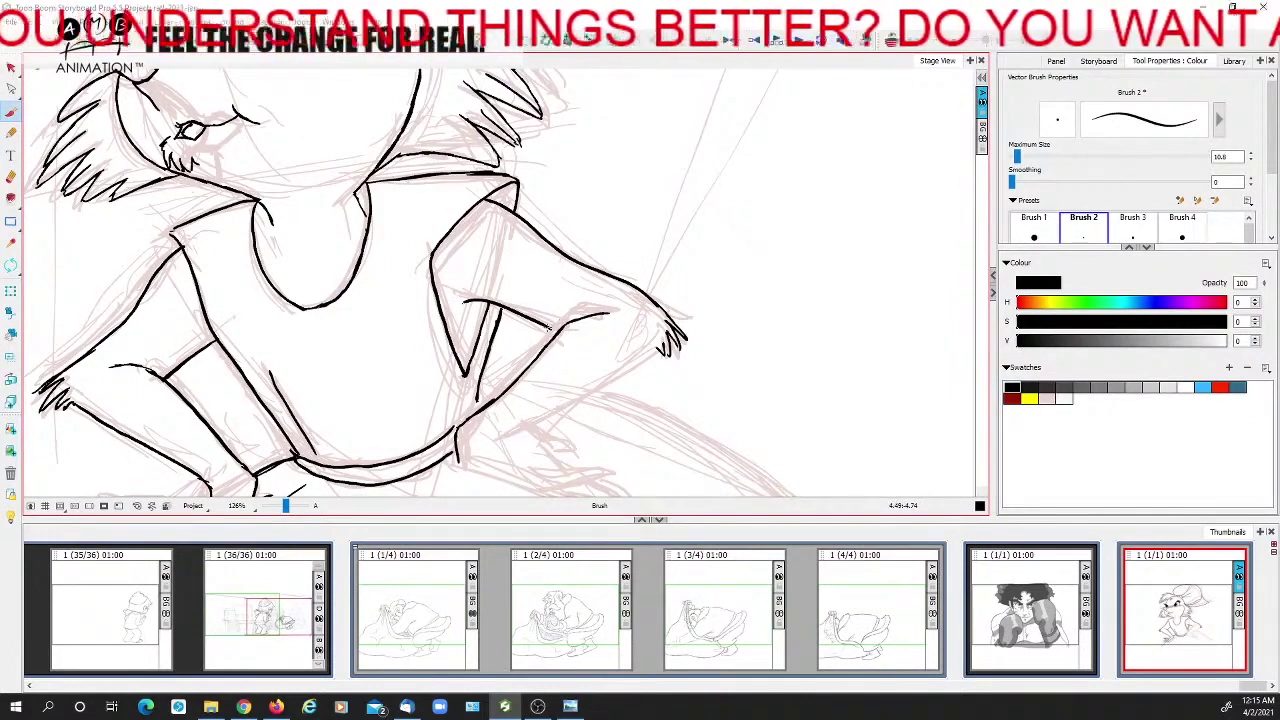
scroll(522, 380, down, 3)
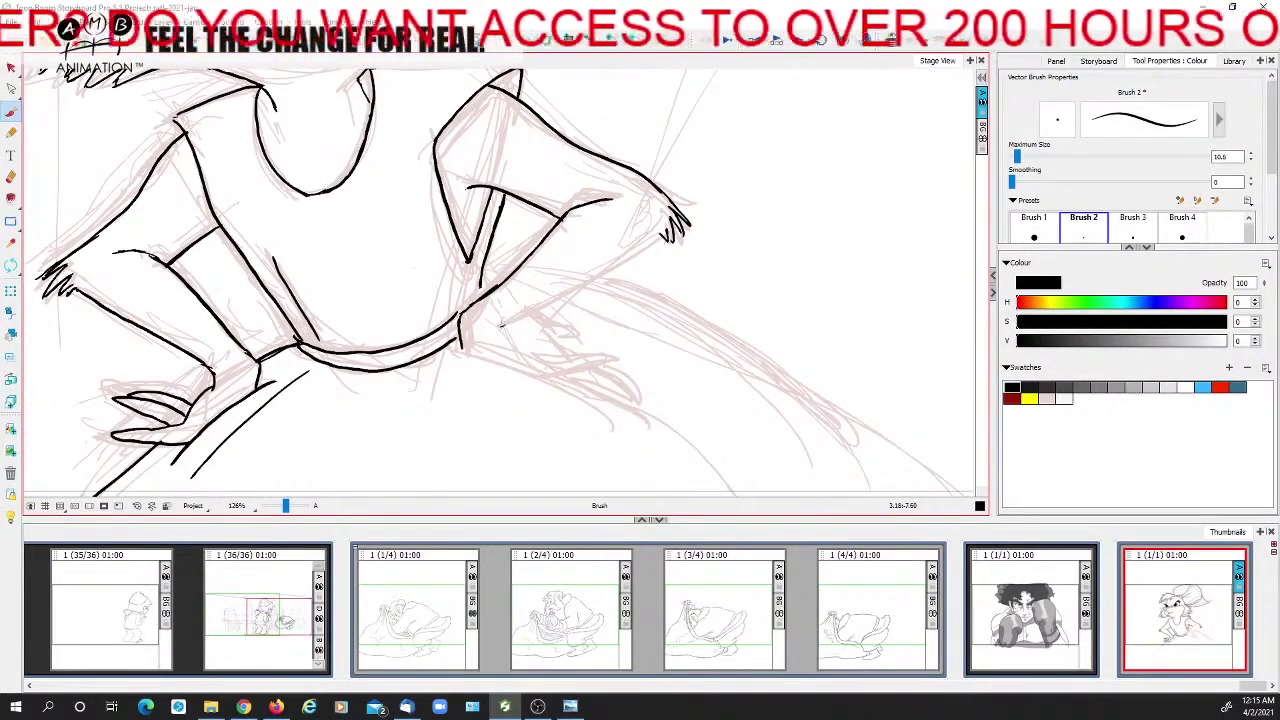
drag(545, 303, 651, 247)
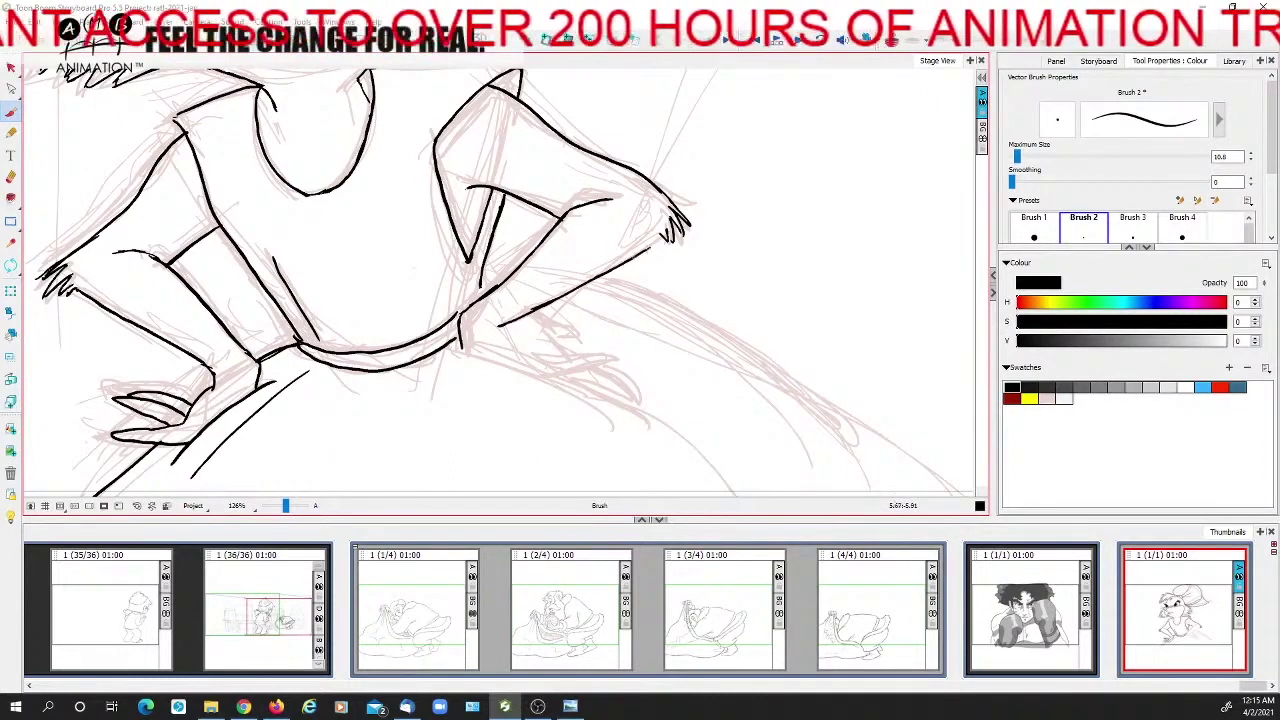
Rotate the canvas and ink the near hand's wrist lines and its long edge resting along the hip
drag(638, 291, 656, 223)
drag(518, 260, 533, 283)
drag(552, 320, 566, 366)
click(11, 266)
mouse_move(324, 332)
mouse_down()
mouse_move(376, 416)
mouse_move(428, 458)
mouse_up()
click(13, 111)
mouse_move(586, 323)
mouse_down()
mouse_move(529, 346)
mouse_move(507, 327)
mouse_up()
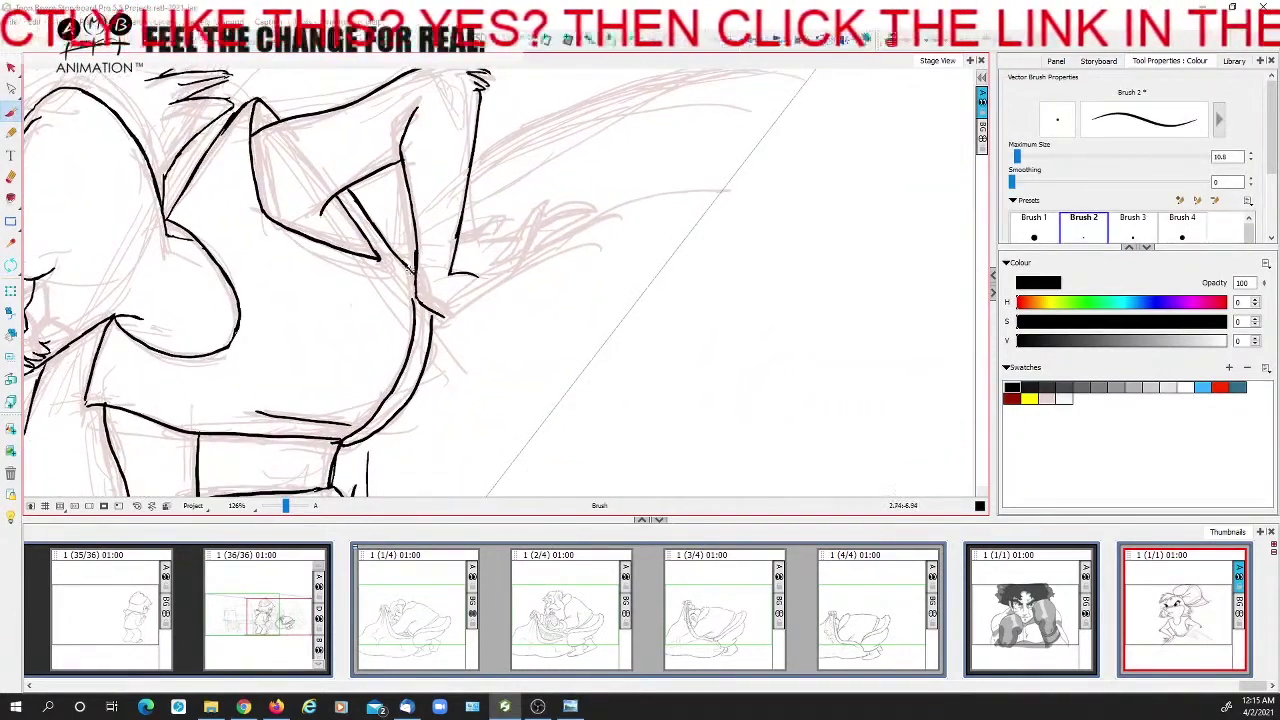
mouse_move(465, 349)
mouse_down()
mouse_move(443, 357)
mouse_move(524, 264)
mouse_move(572, 248)
mouse_up()
scroll(523, 323, up, 2)
scroll(523, 323, right, 1)
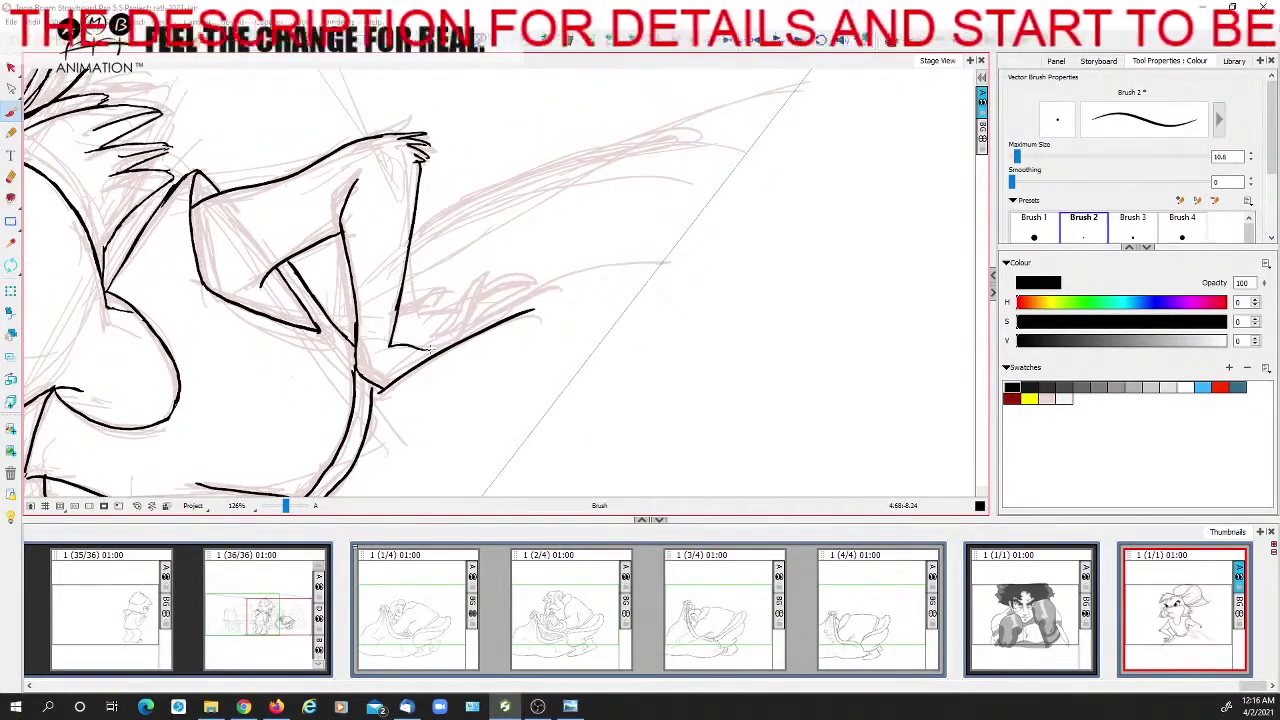
Ink the thumb and fingers of the near hand over the rough, and reset the canvas view
drag(437, 343, 465, 302)
scroll(437, 279, down, 1)
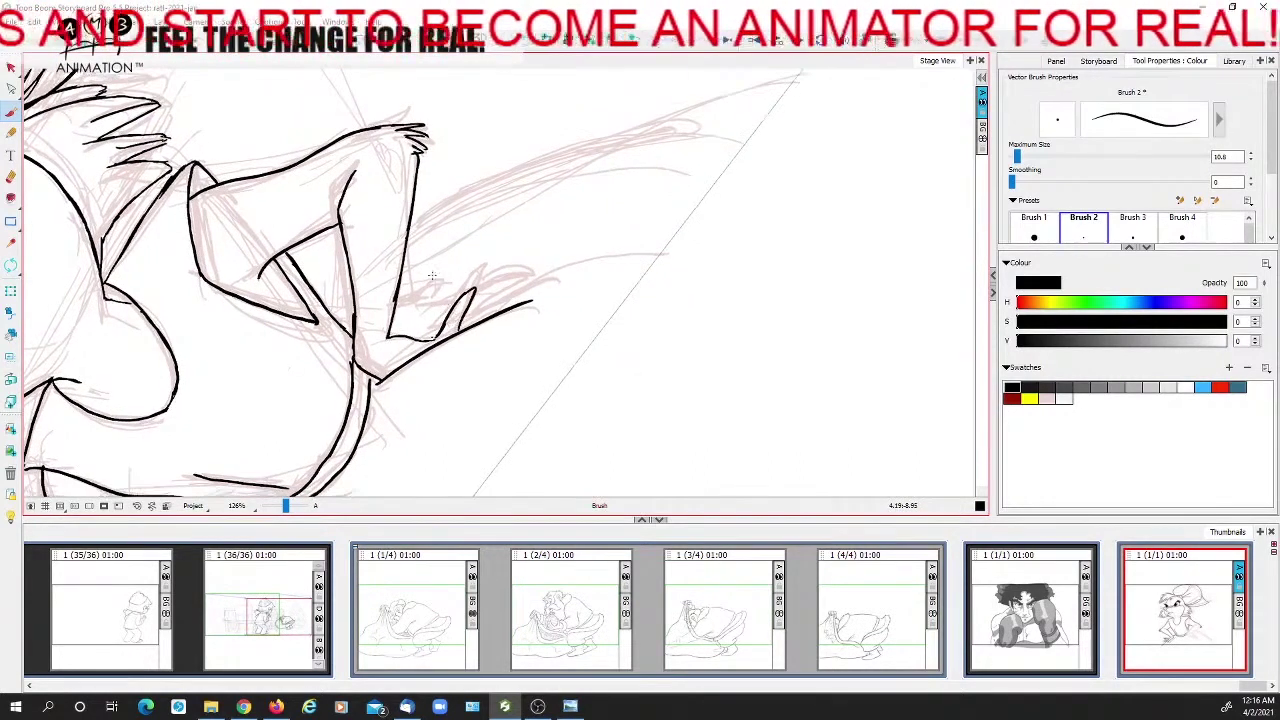
drag(409, 313, 537, 299)
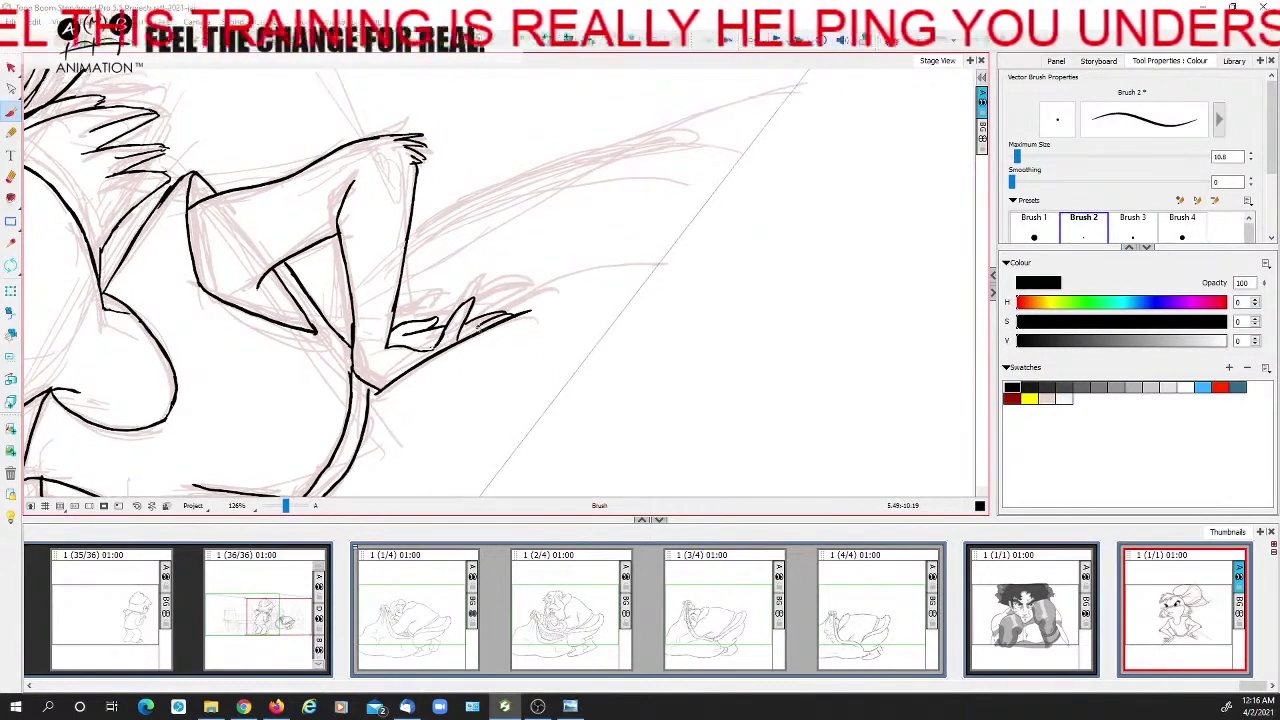
click(151, 506)
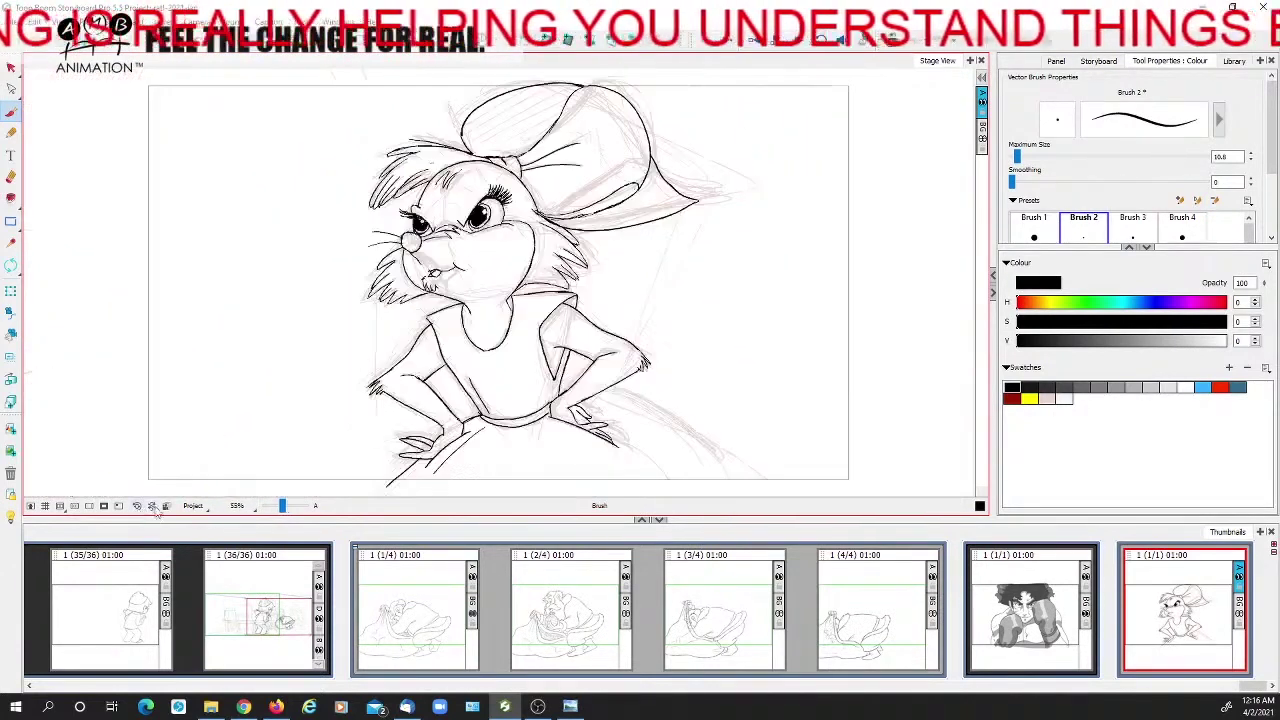
Try a long curved hip line from the near forearm past the frame edge on a rotated canvas, and undo it
drag(690, 437, 643, 343)
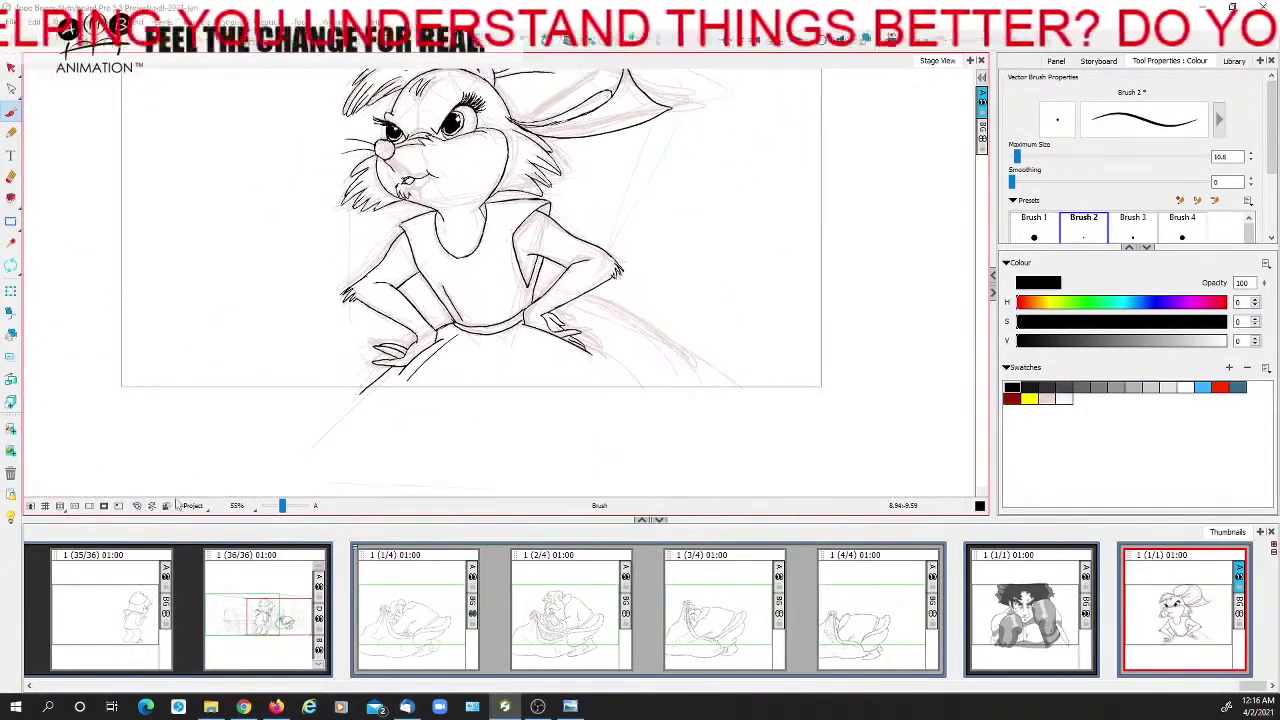
drag(283, 508, 286, 507)
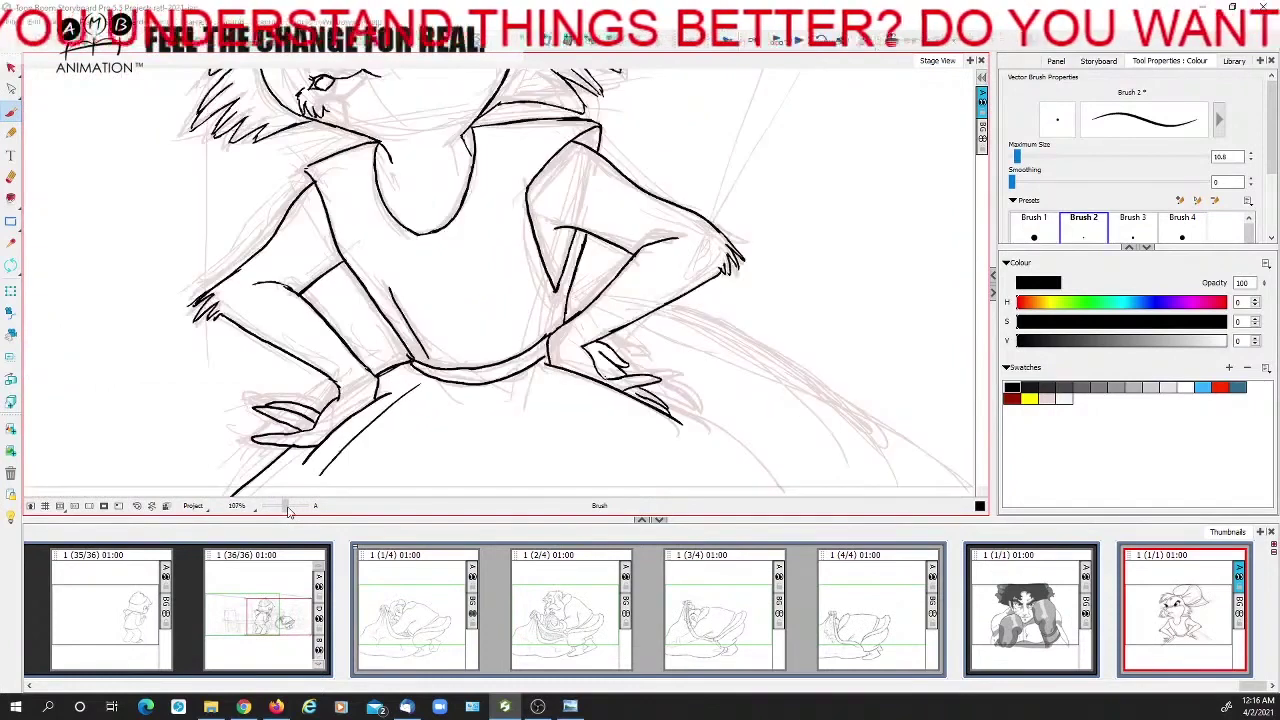
click(12, 266)
mouse_move(138, 250)
mouse_down()
mouse_move(143, 279)
mouse_move(231, 379)
mouse_up()
click(11, 113)
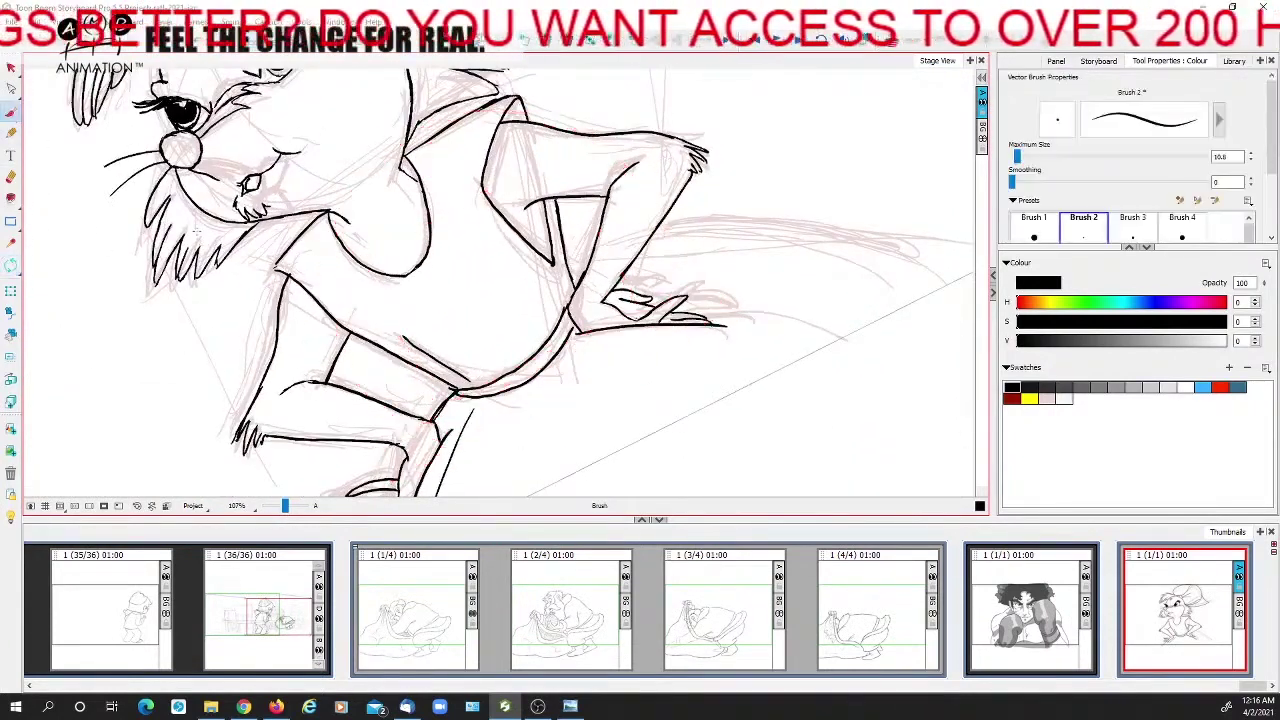
drag(641, 400, 493, 281)
drag(626, 313, 612, 280)
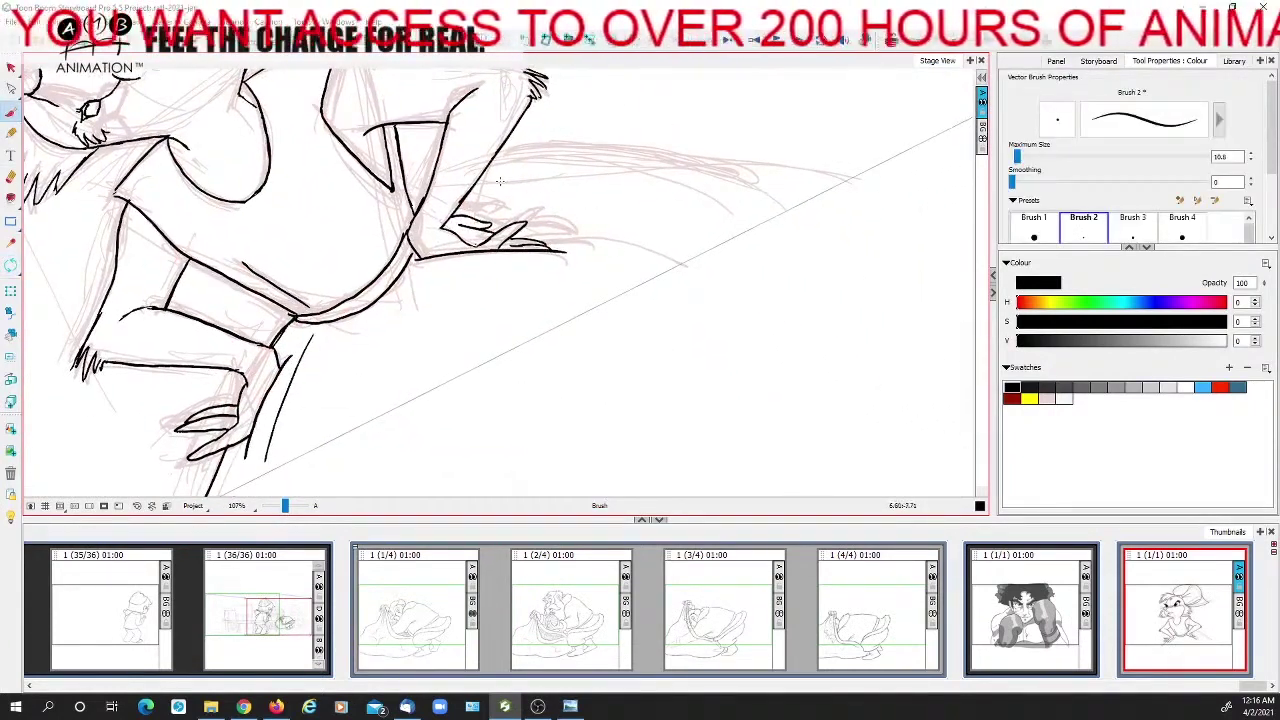
mouse_move(491, 162)
mouse_down()
mouse_move(668, 154)
mouse_move(808, 231)
mouse_up()
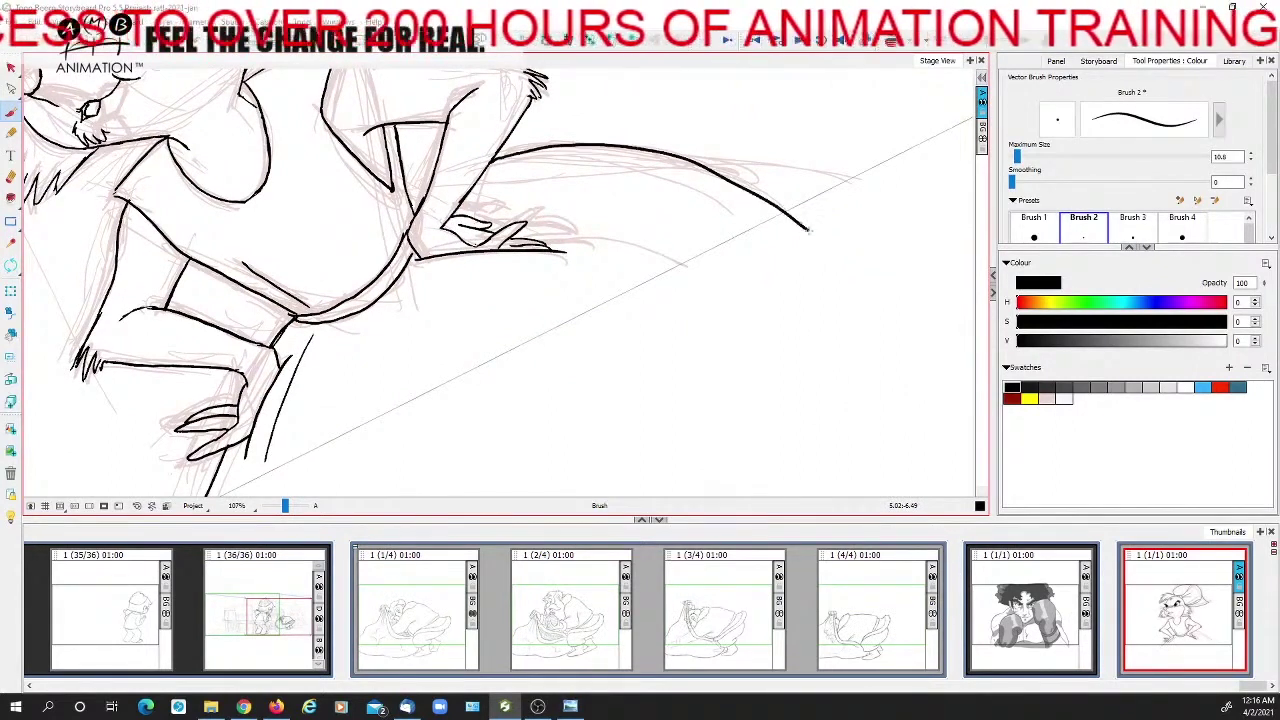
drag(548, 301, 562, 440)
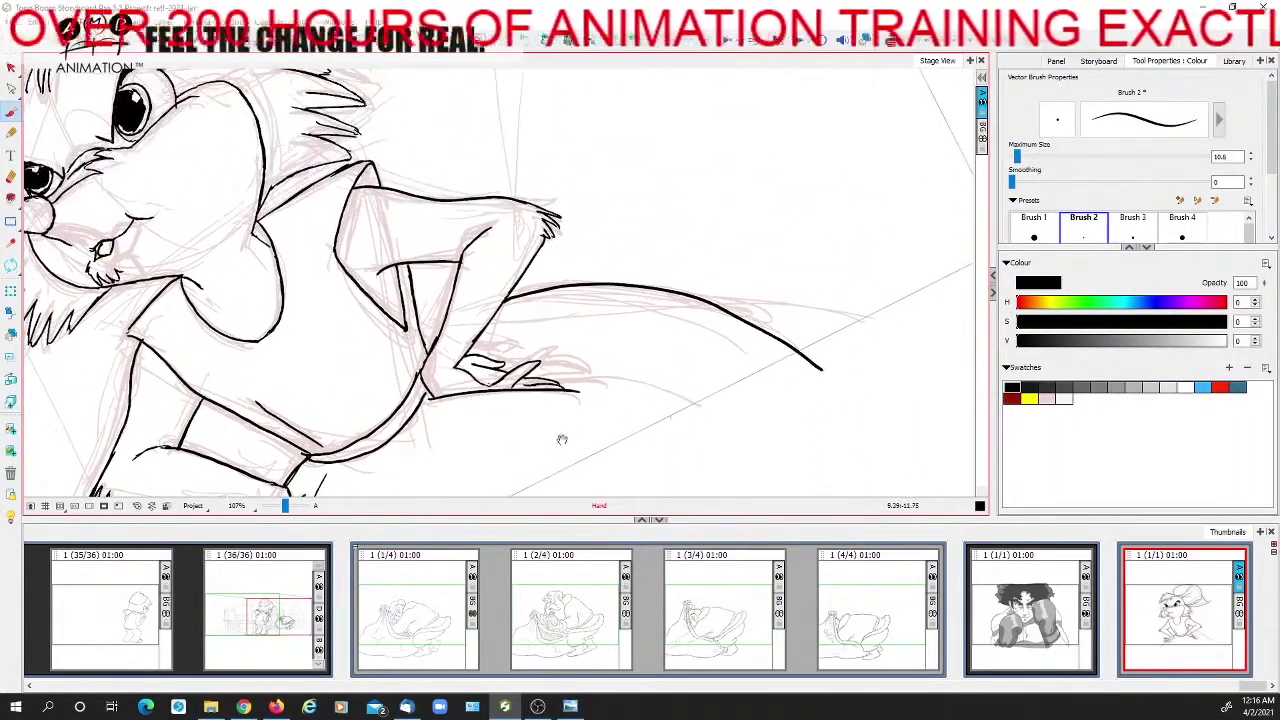
click(138, 507)
drag(735, 351, 648, 310)
key(ctrl+z)
Rotate the canvas and ink the near hip as one smooth curve from the forearm past the frame edge, then restore the upright view
click(11, 266)
drag(91, 257, 326, 416)
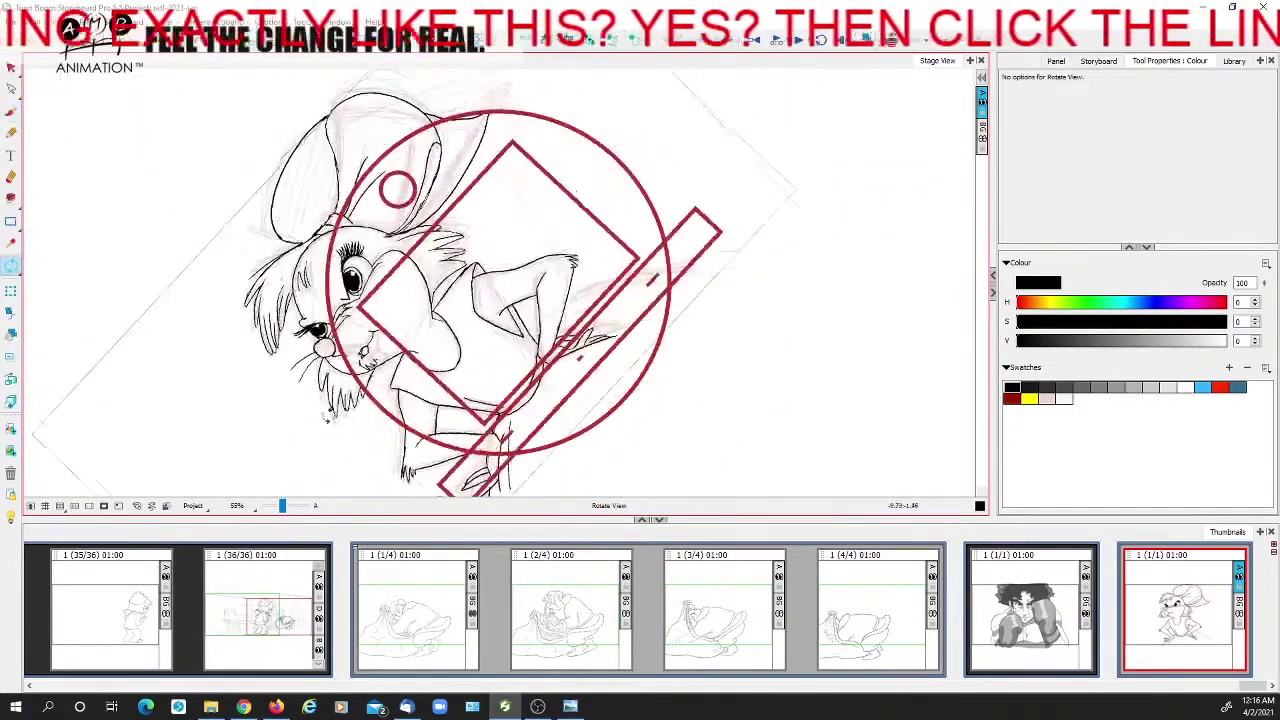
click(11, 111)
drag(282, 506, 285, 506)
mouse_move(537, 399)
mouse_down()
mouse_move(347, 345)
mouse_move(307, 347)
mouse_up()
mouse_move(395, 274)
mouse_down()
mouse_move(479, 226)
mouse_move(666, 199)
mouse_move(725, 212)
mouse_up()
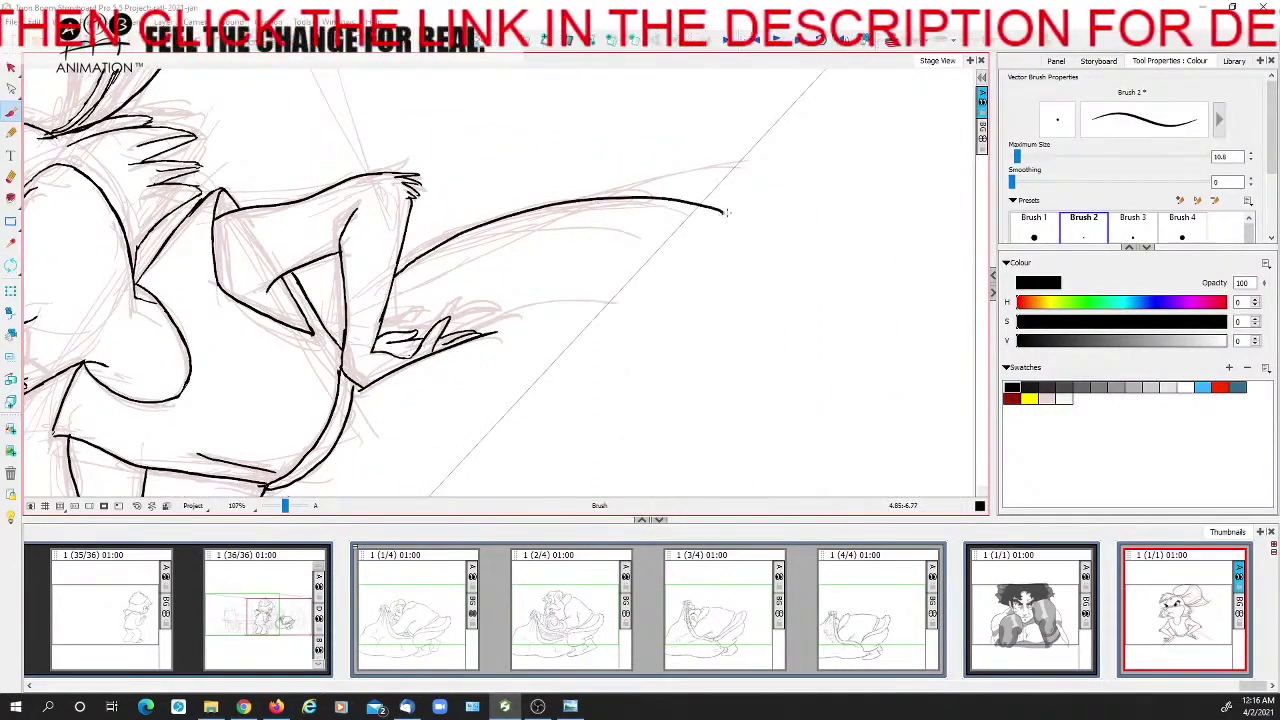
drag(340, 378, 434, 426)
click(137, 506)
drag(440, 330, 390, 306)
Select all the lightened rough sketch strokes and delete them, keeping the black line art
click(11, 67)
key(ctrl+a)
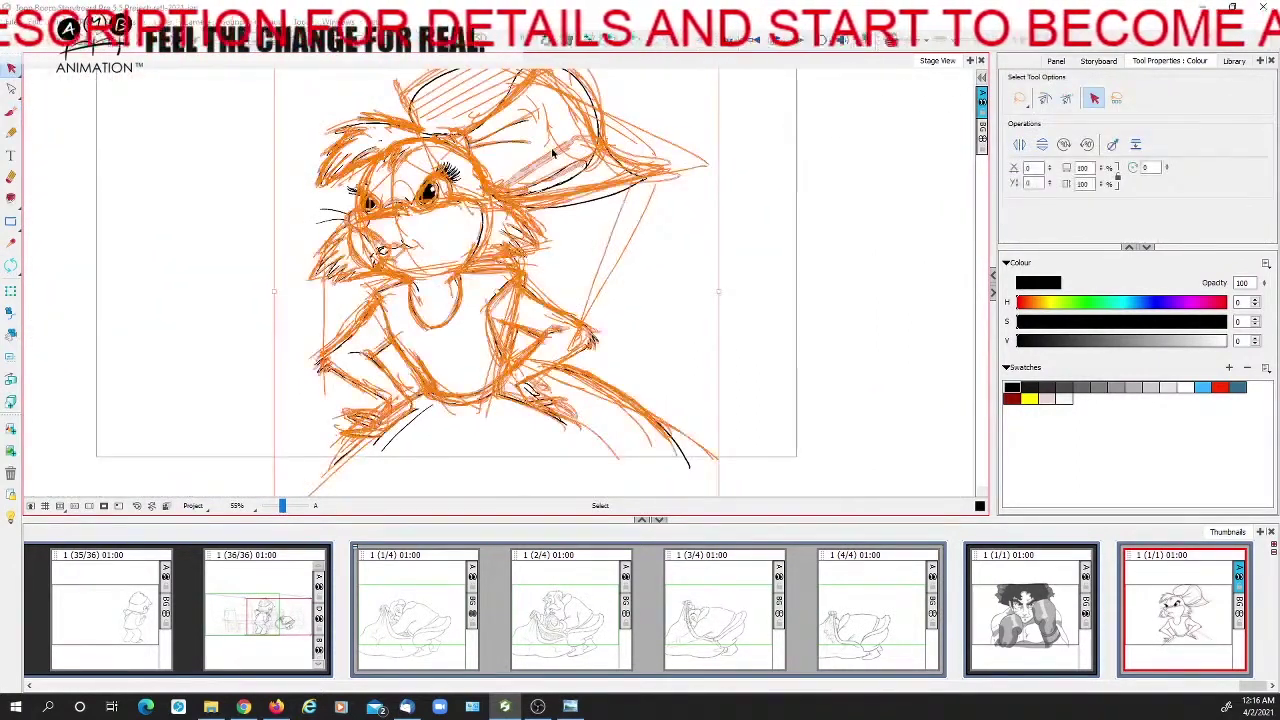
key(Delete)
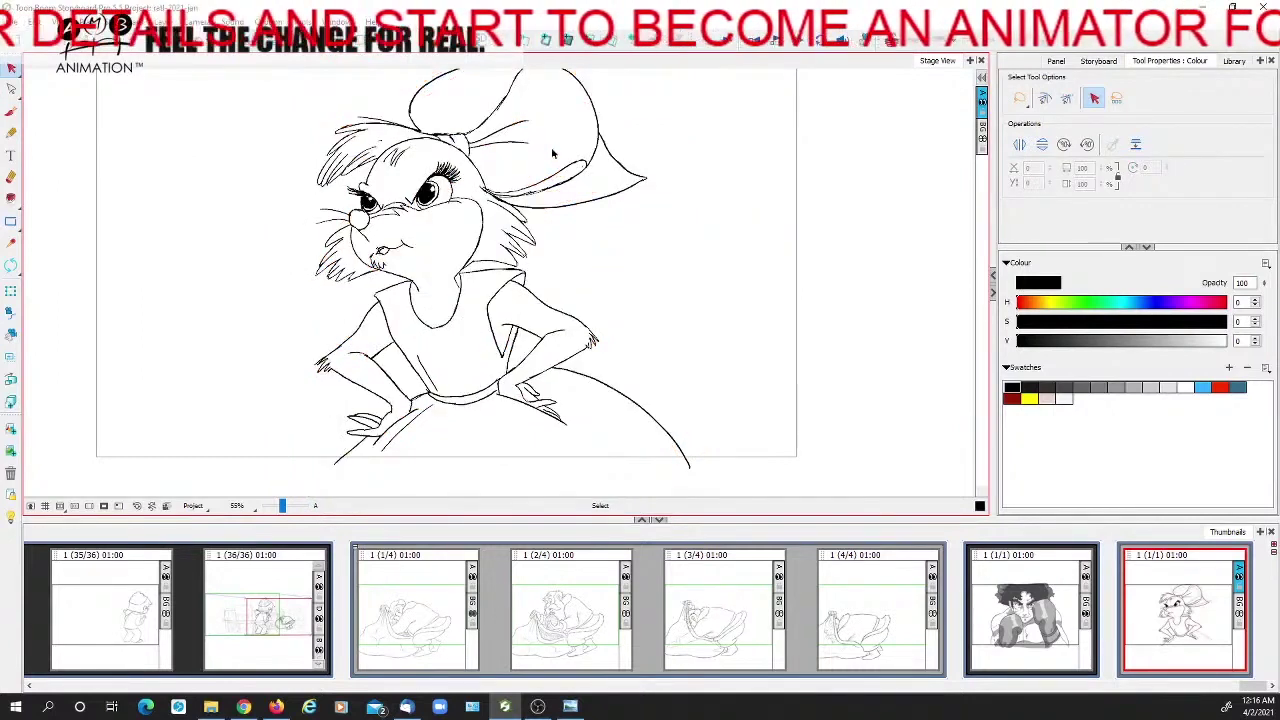
Check the cleaned rabbit's composition in the whole frame by switching the camera mask on and off
drag(671, 243, 687, 273)
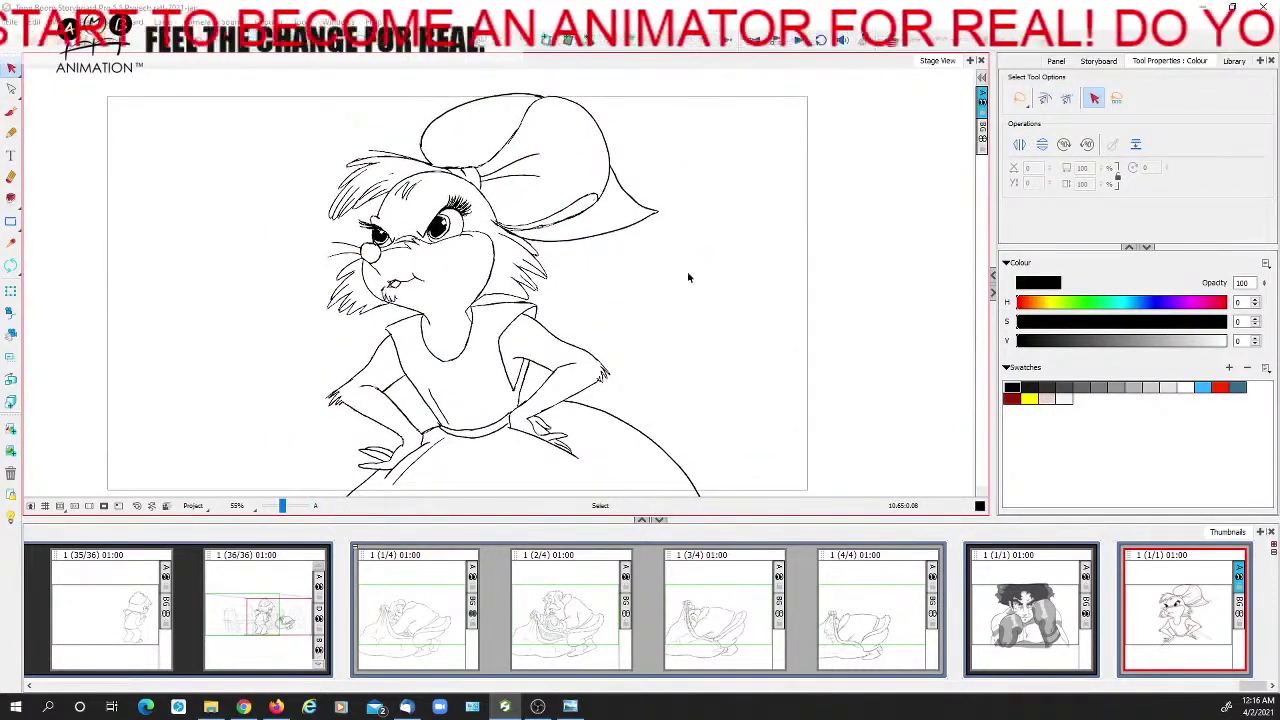
drag(287, 506, 283, 507)
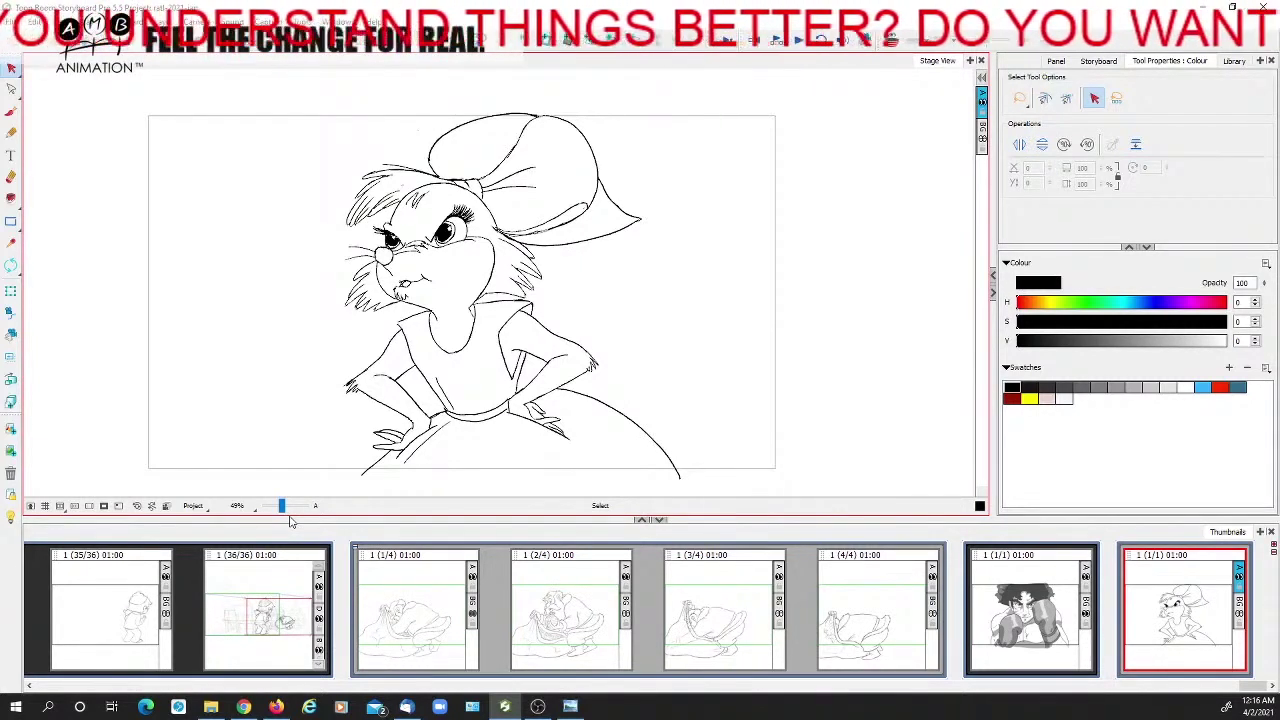
click(104, 506)
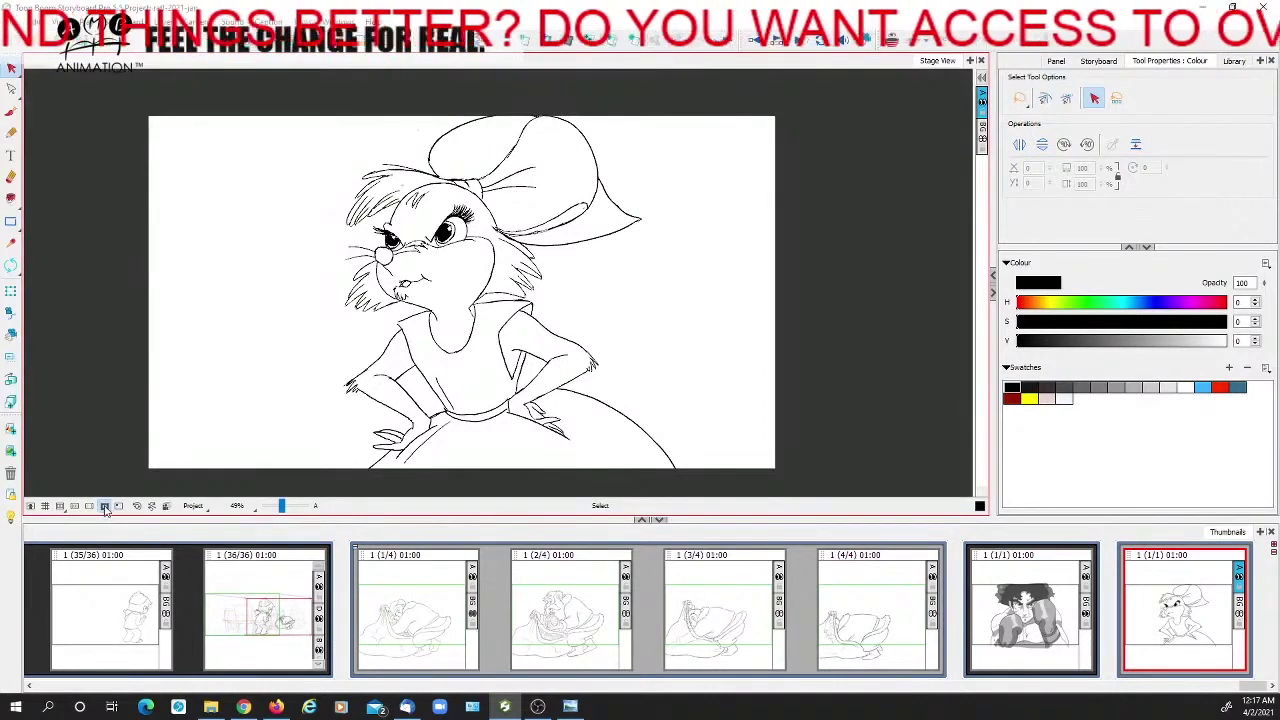
click(104, 506)
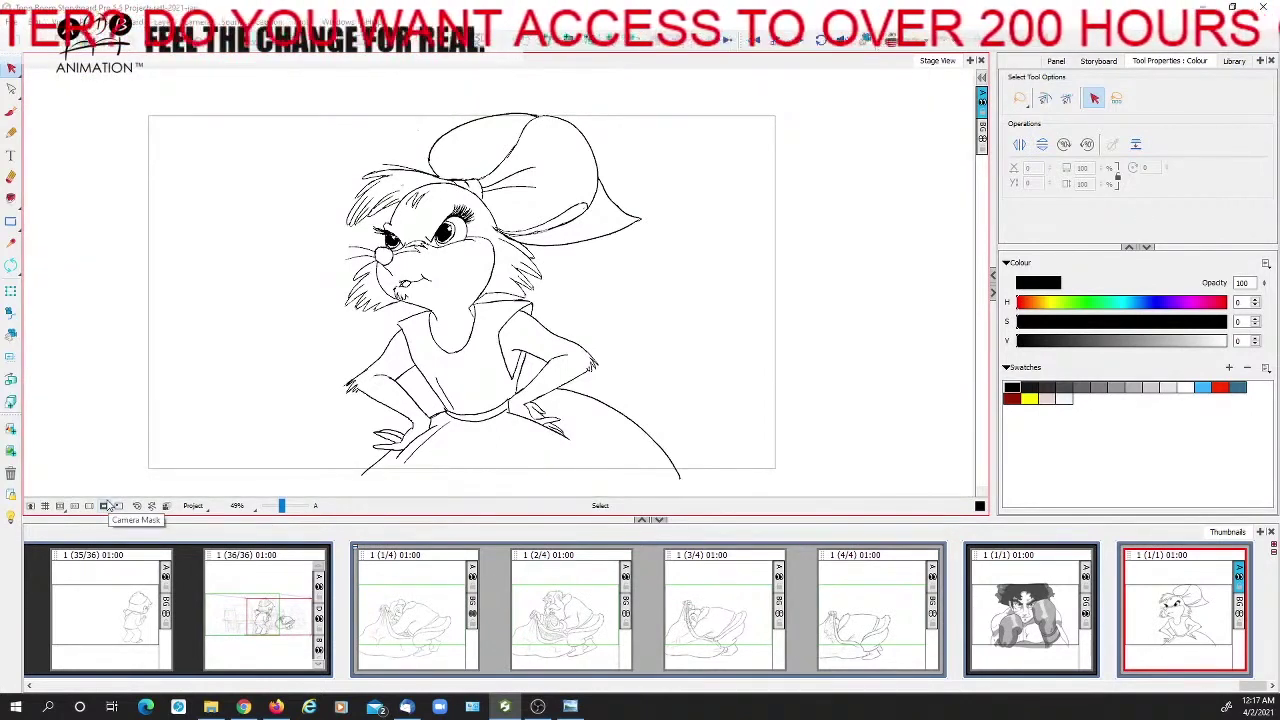